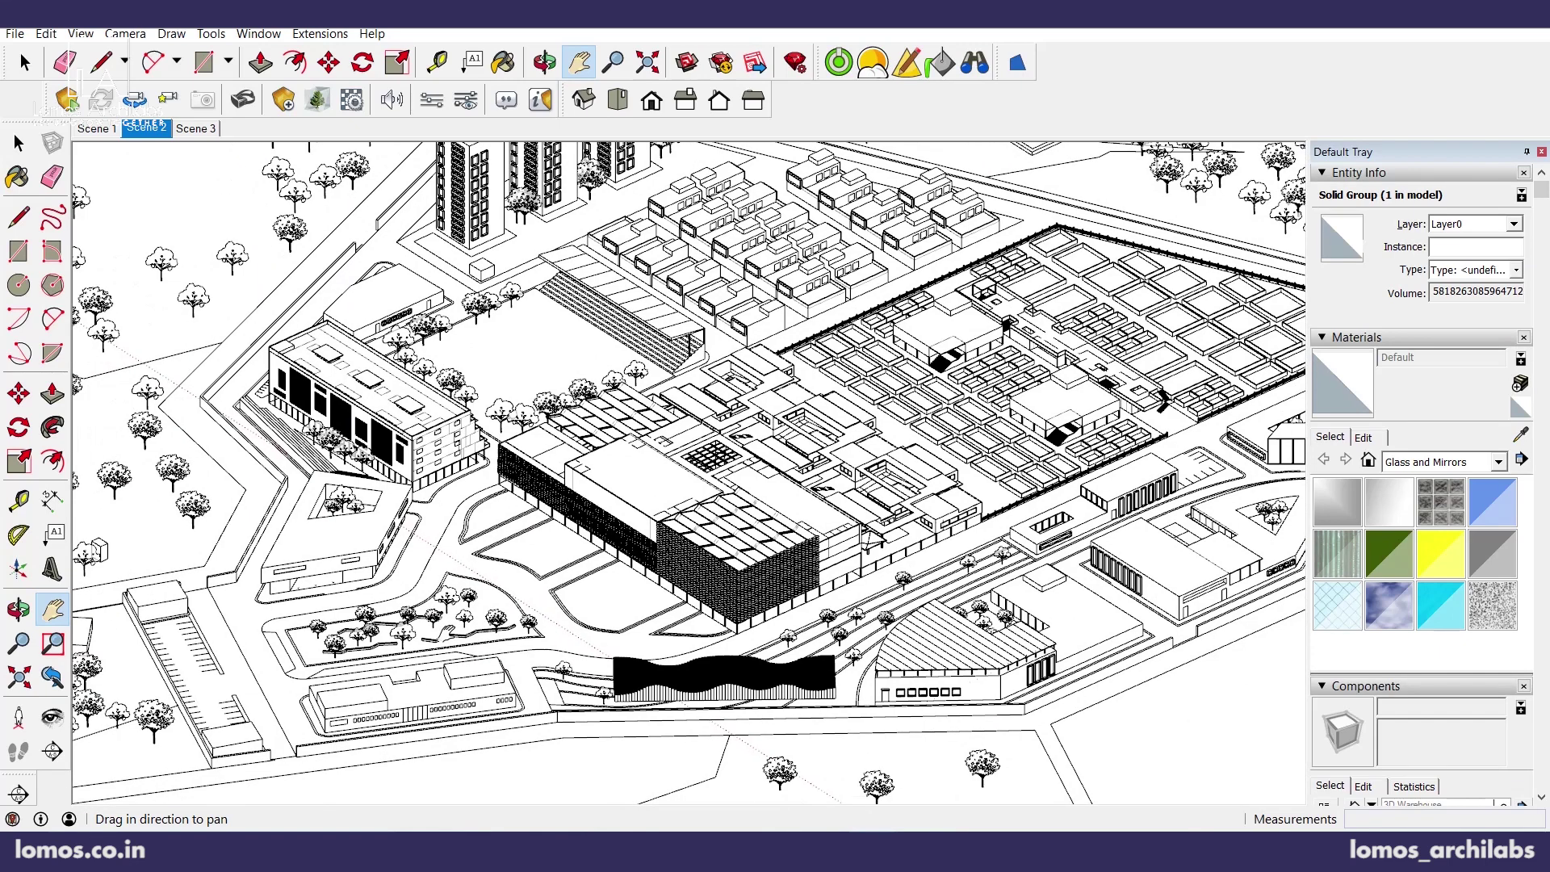
# - Examine the overall layout of the campus site model, from the surrounding buildings and trees to the fenced garden plots
pyautogui.moveTo(307, 670); pyautogui.dragTo(351, 650)
pyautogui.moveTo(227, 717); pyautogui.dragTo(194, 736)
pyautogui.moveTo(542, 594); pyautogui.dragTo(485, 618)
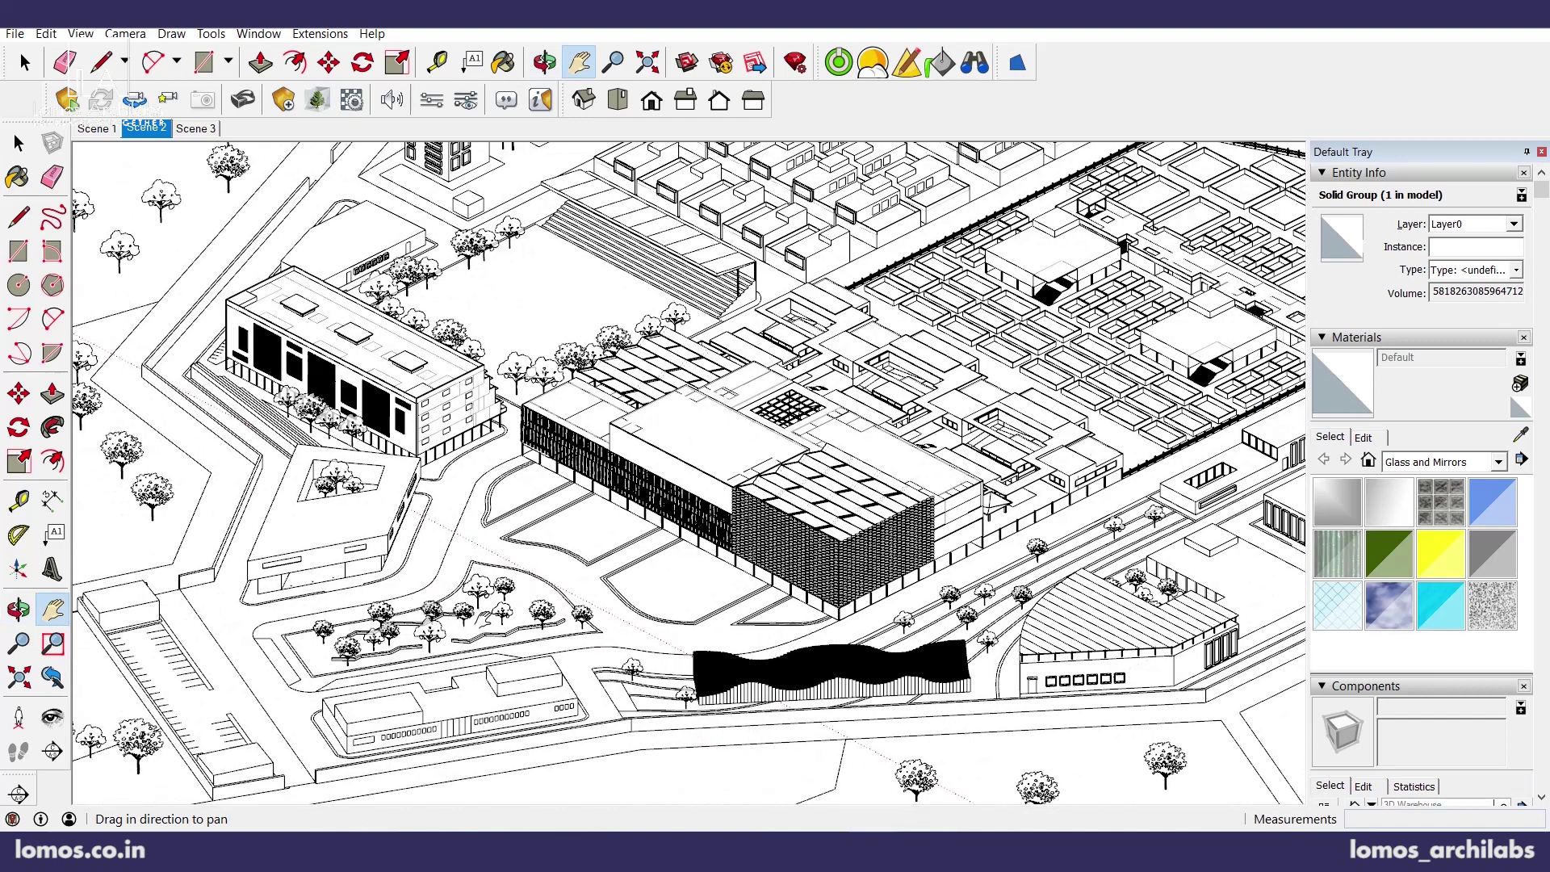
pyautogui.moveTo(688, 516); pyautogui.dragTo(496, 548)
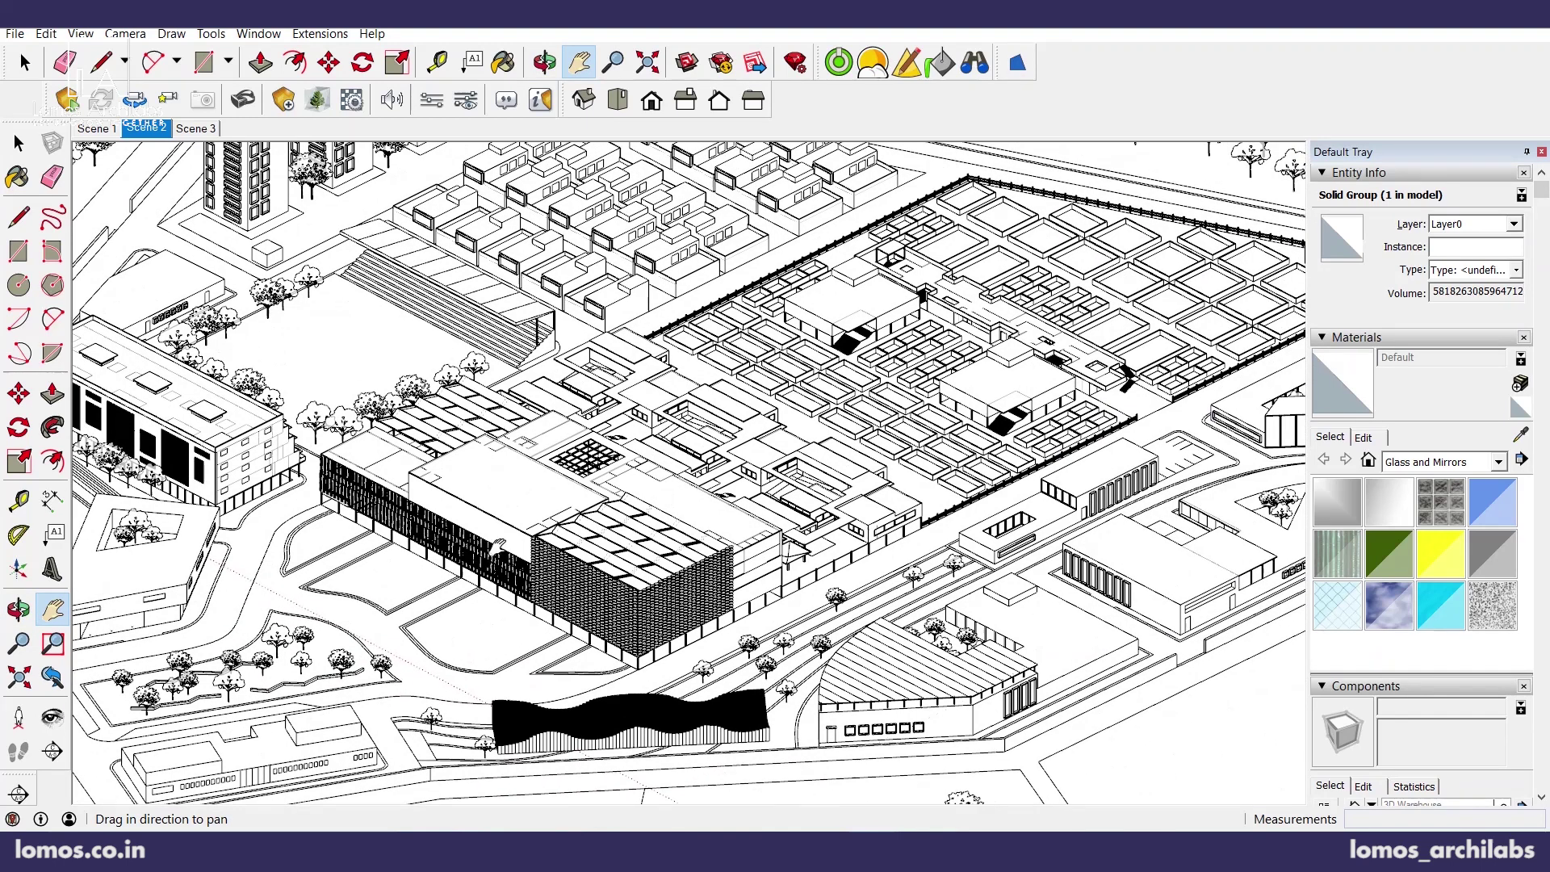
pyautogui.scroll(-2, 855, 569)
pyautogui.scroll(1, 1022, 400)
pyautogui.moveTo(866, 507); pyautogui.dragTo(652, 611)
pyautogui.scroll(2, 653, 611)
pyautogui.scroll(1, 659, 411)
pyautogui.scroll(-2, 756, 528)
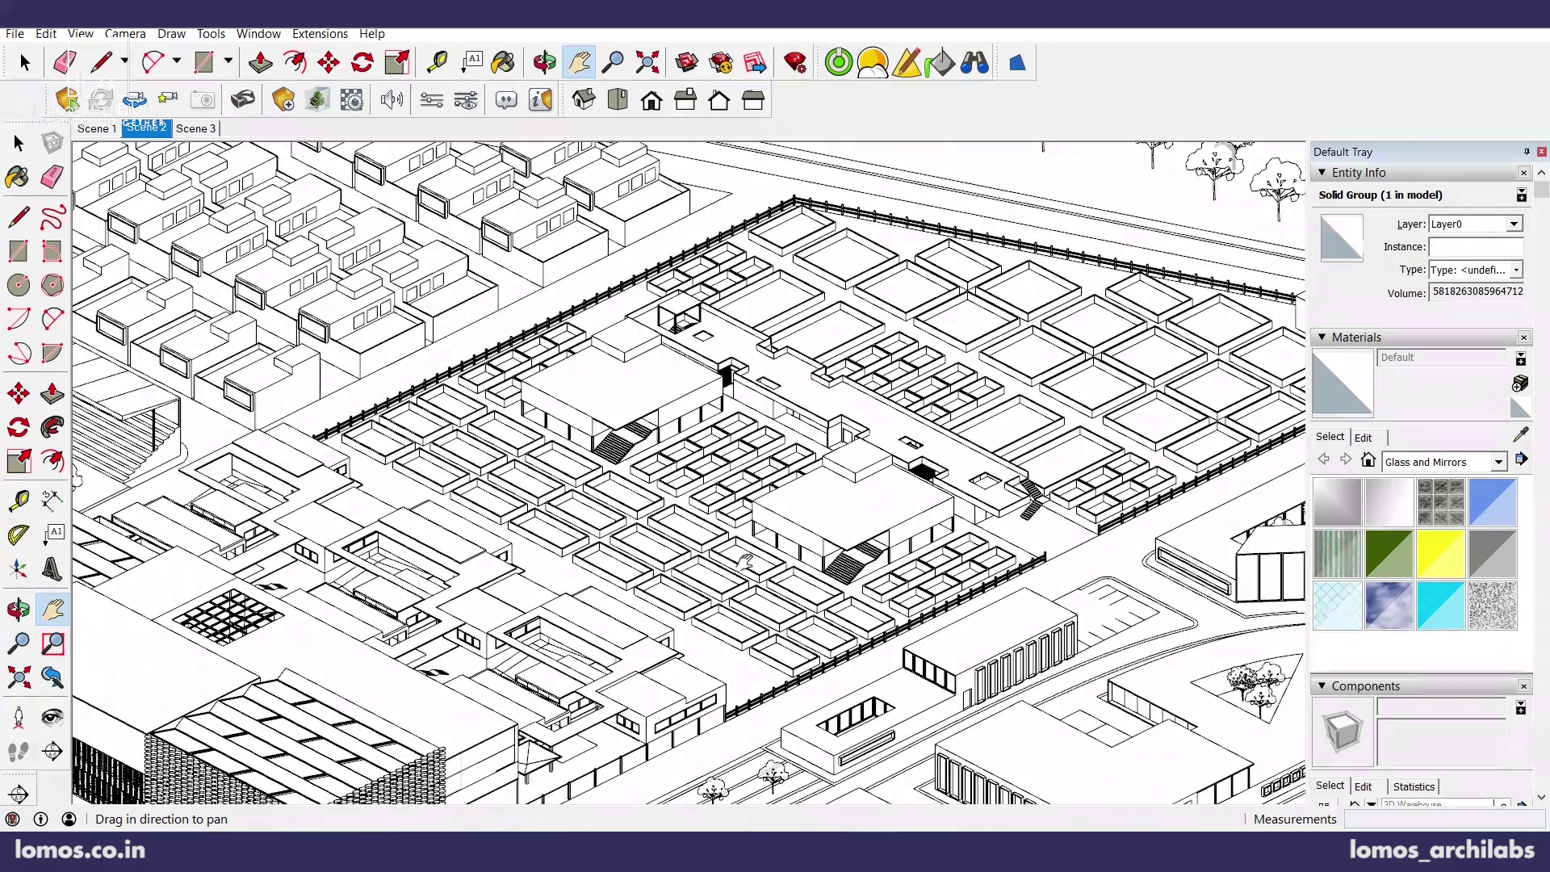
# - Inspect the row houses, the stepped seating and the wavy-roofed structure around the main building
pyautogui.moveTo(845, 490); pyautogui.dragTo(799, 592)
pyautogui.moveTo(482, 441); pyautogui.dragTo(781, 419)
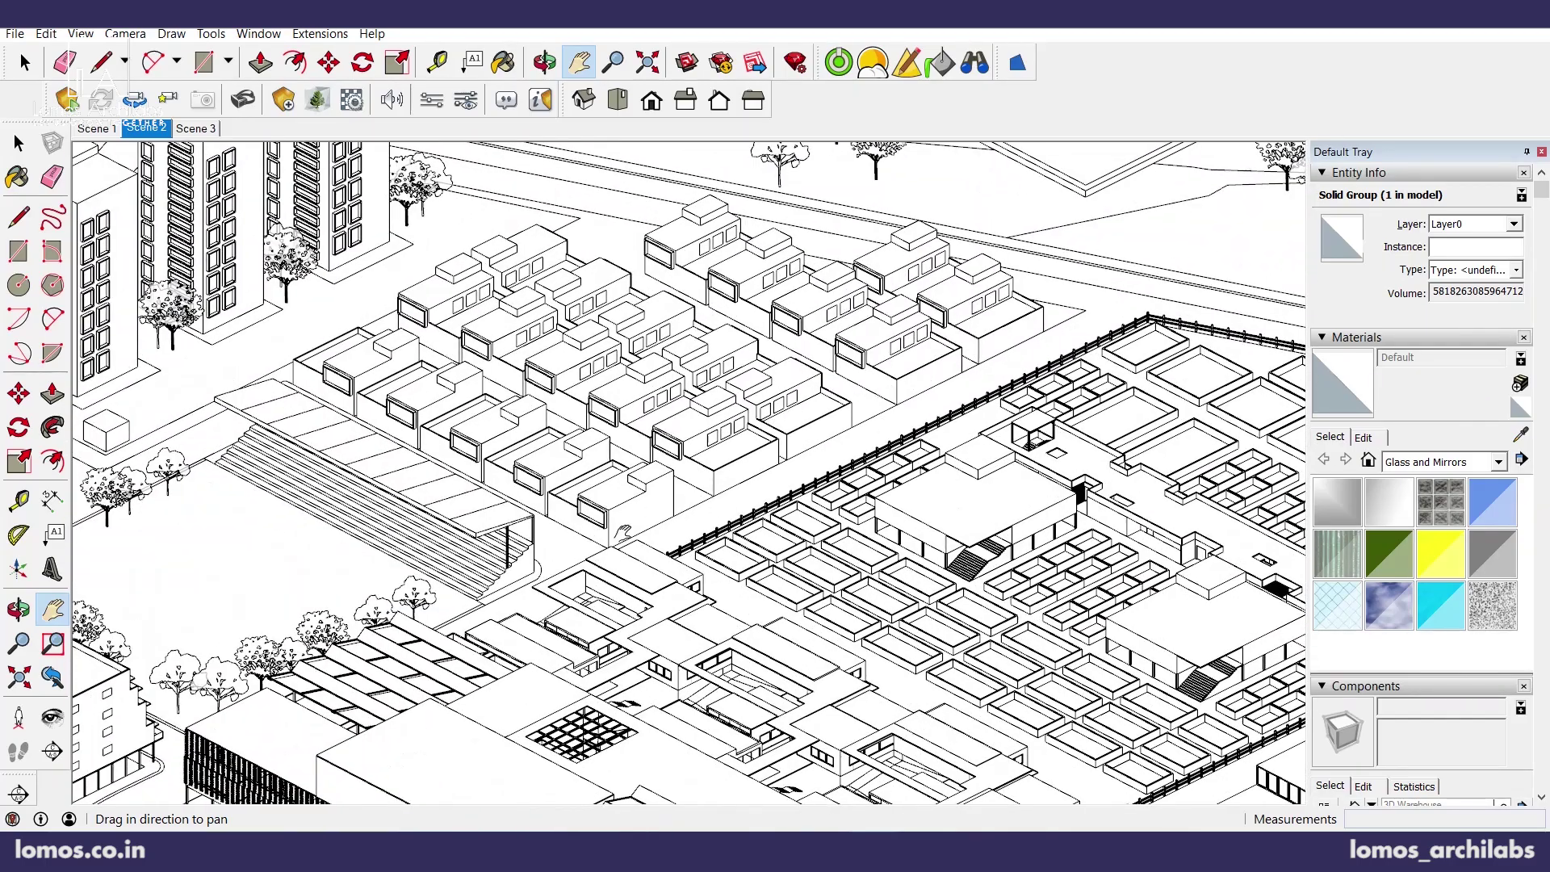
pyautogui.moveTo(622, 533); pyautogui.dragTo(855, 584)
pyautogui.scroll(-2, 484, 325)
pyautogui.moveTo(607, 512); pyautogui.dragTo(564, 361)
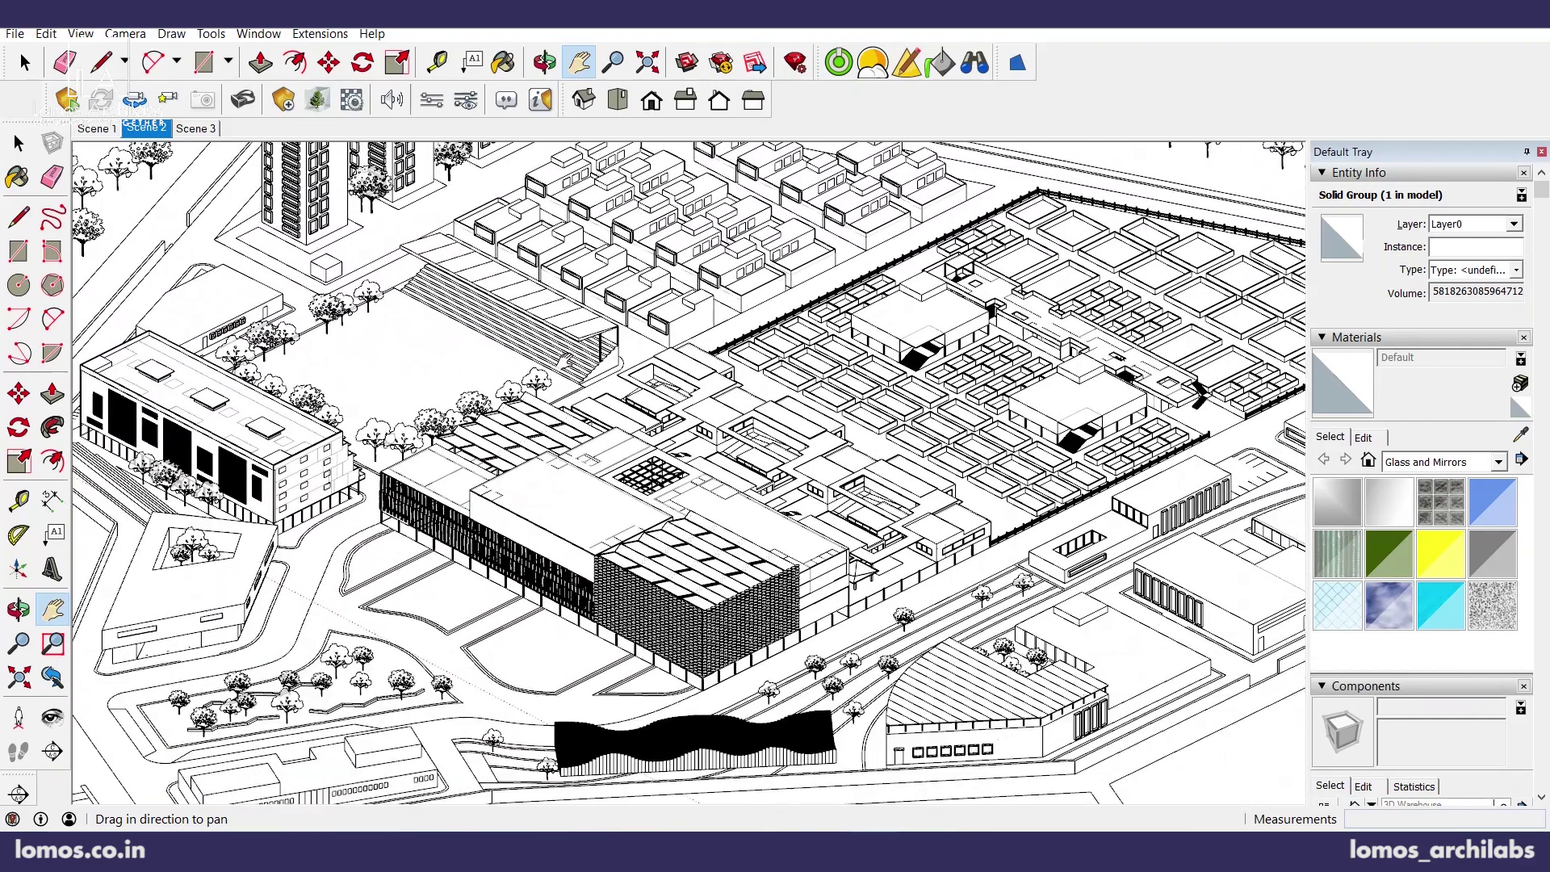
pyautogui.moveTo(777, 632); pyautogui.dragTo(643, 455)
pyautogui.scroll(4, 540, 583)
pyautogui.scroll(-4, 725, 565)
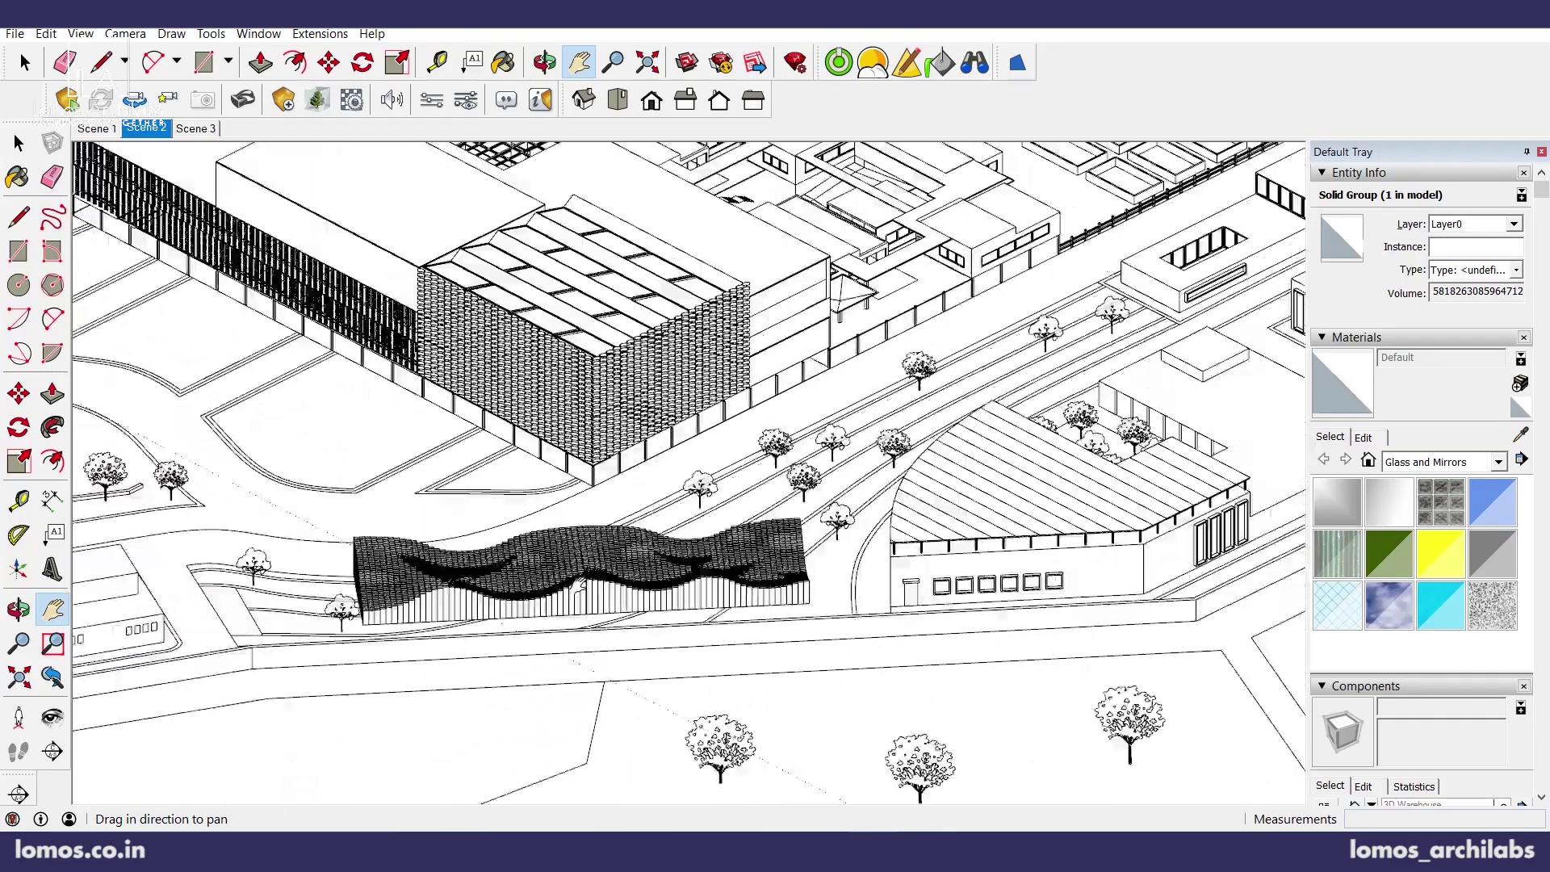
pyautogui.scroll(-2, 862, 577)
pyautogui.moveTo(638, 520); pyautogui.dragTo(759, 600)
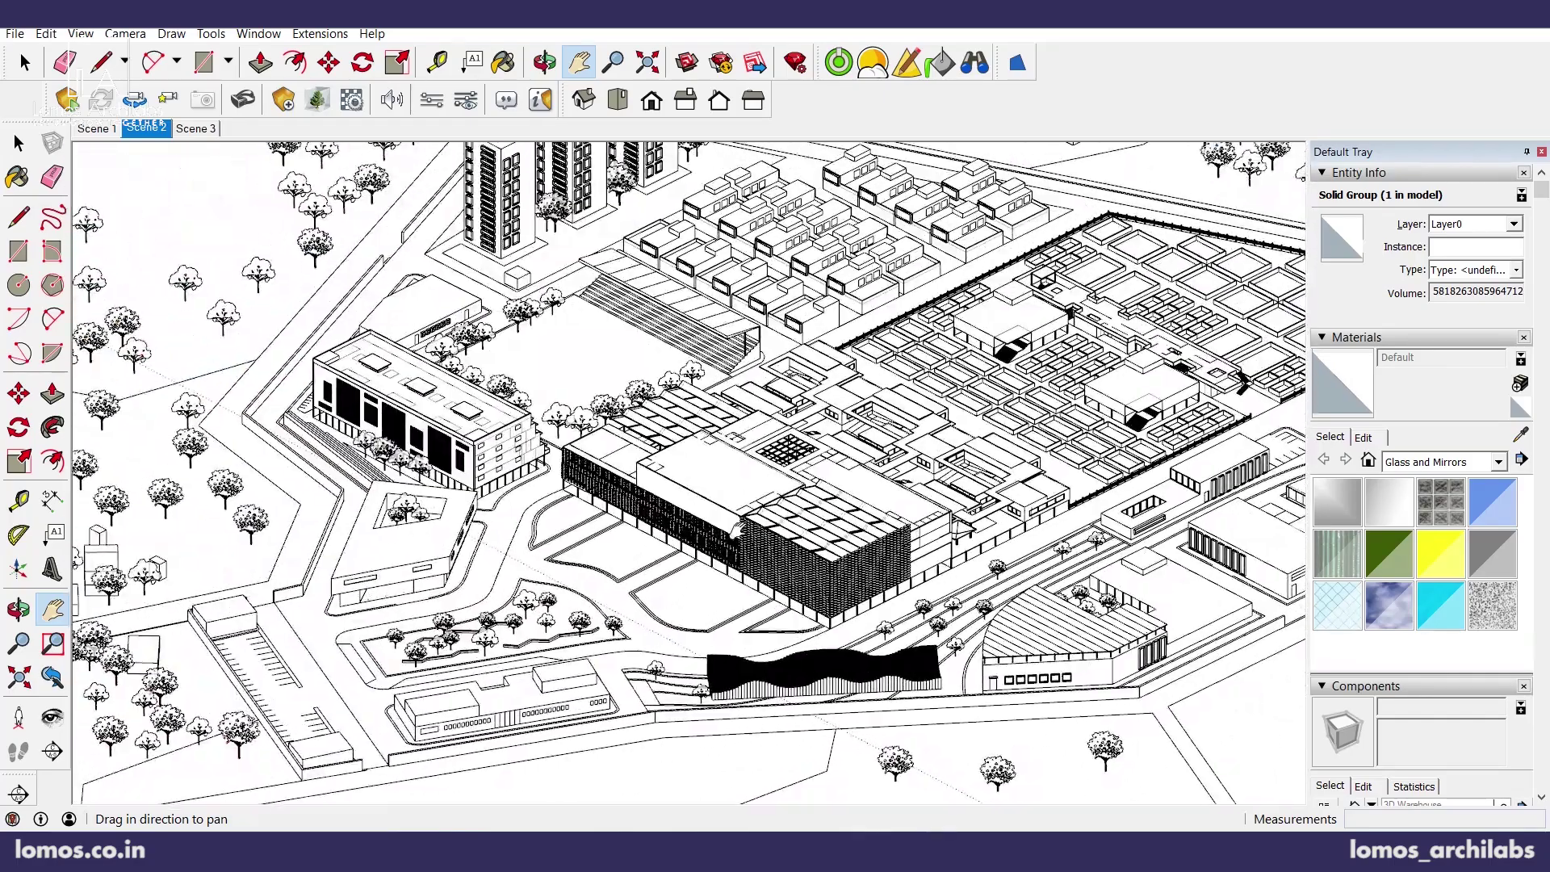
# - Inspect the main building's louvred and brick-screen facades, roofs and front landscaping up close
pyautogui.moveTo(738, 530); pyautogui.dragTo(638, 511)
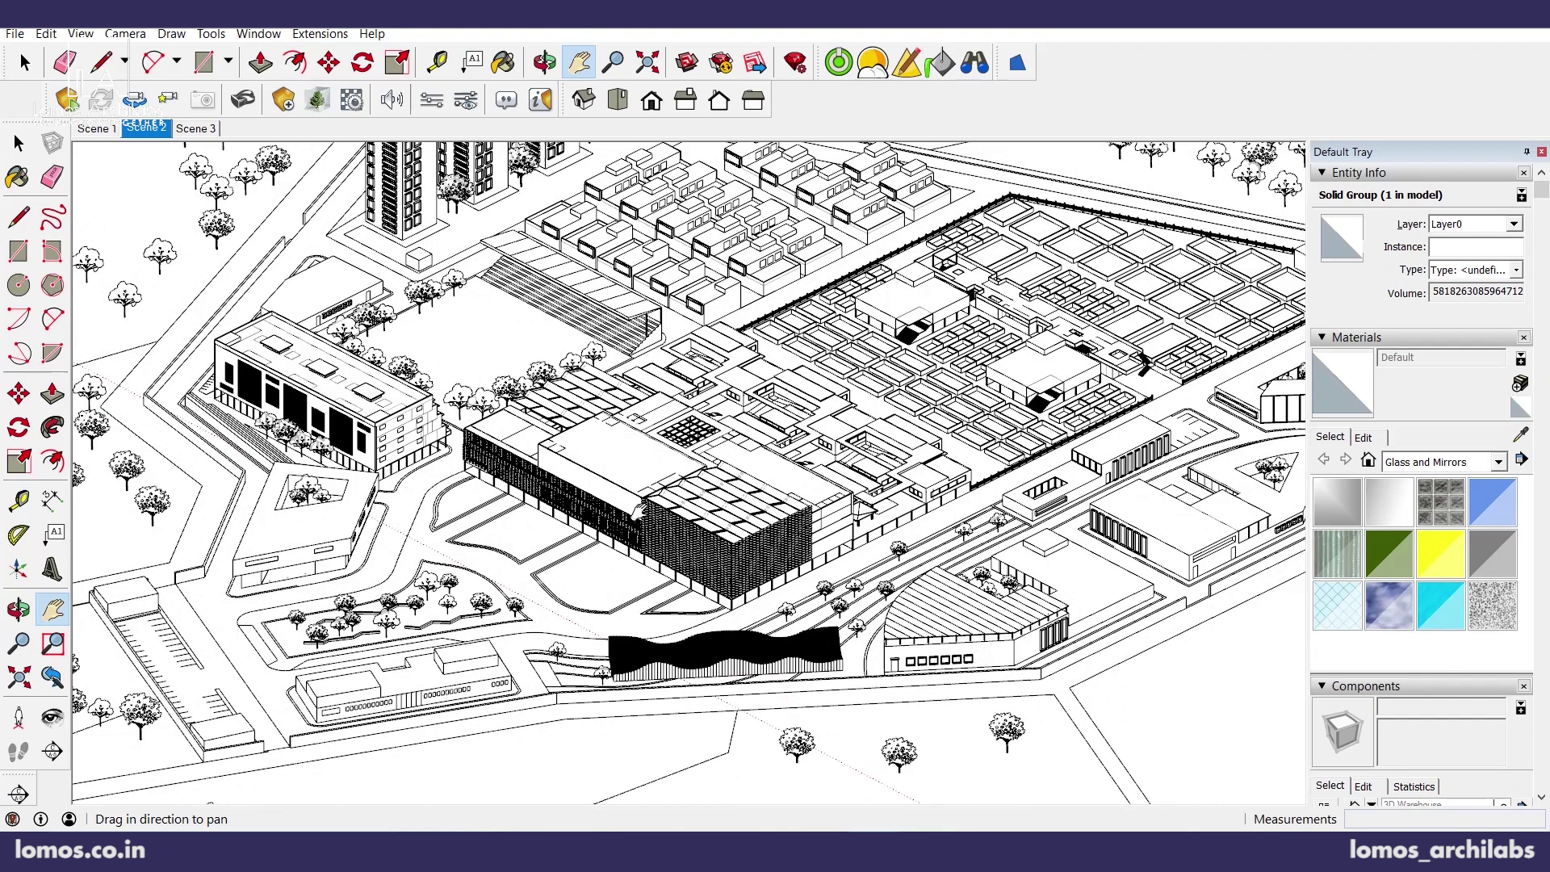
pyautogui.scroll(2, 593, 578)
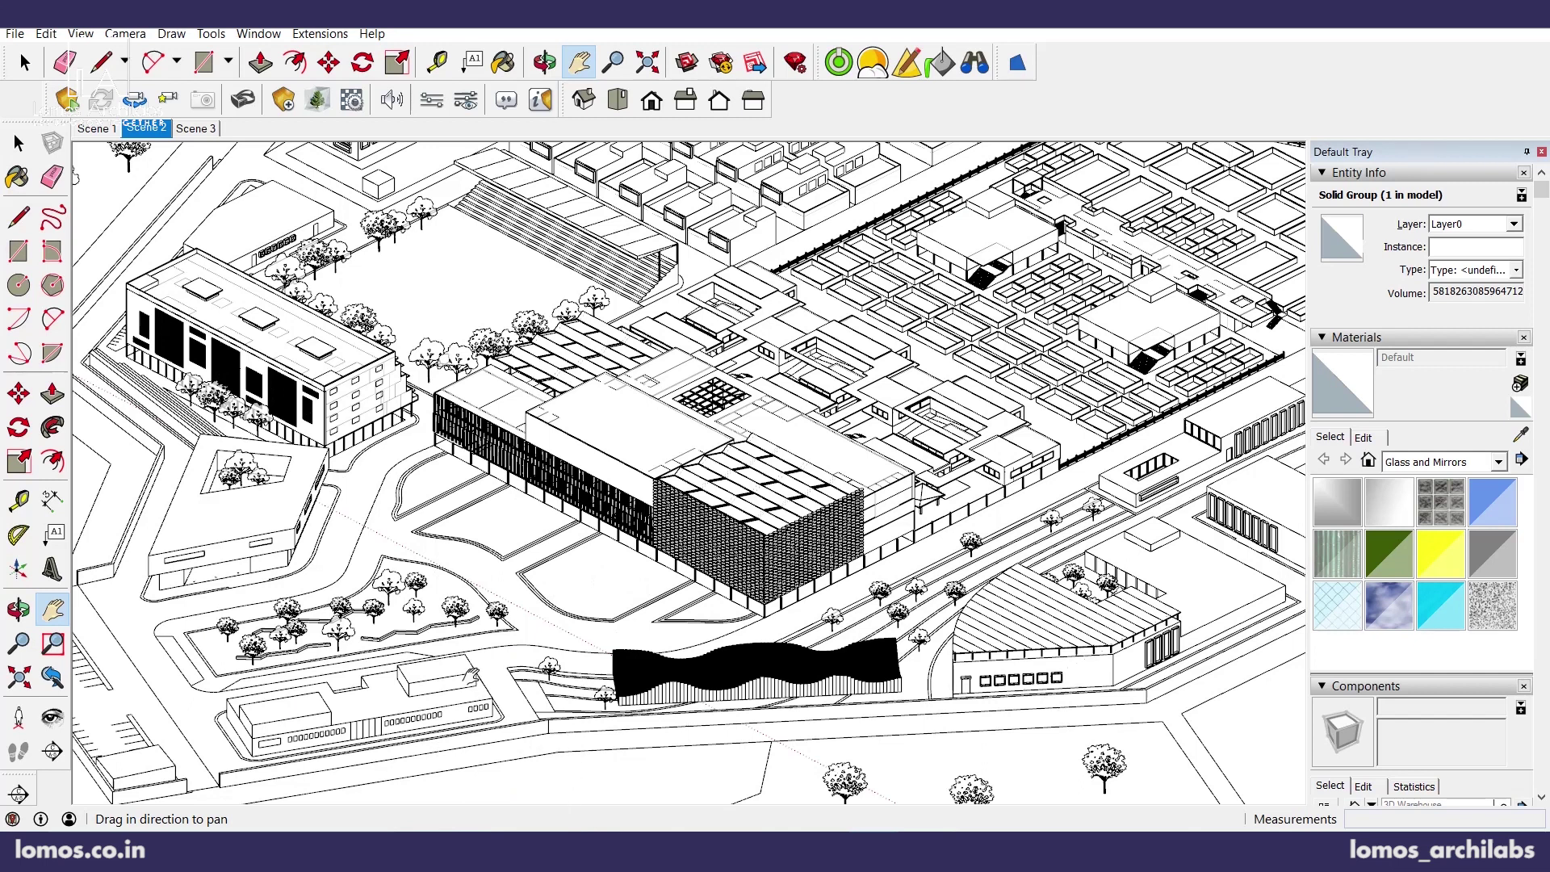
pyautogui.scroll(2, 478, 540)
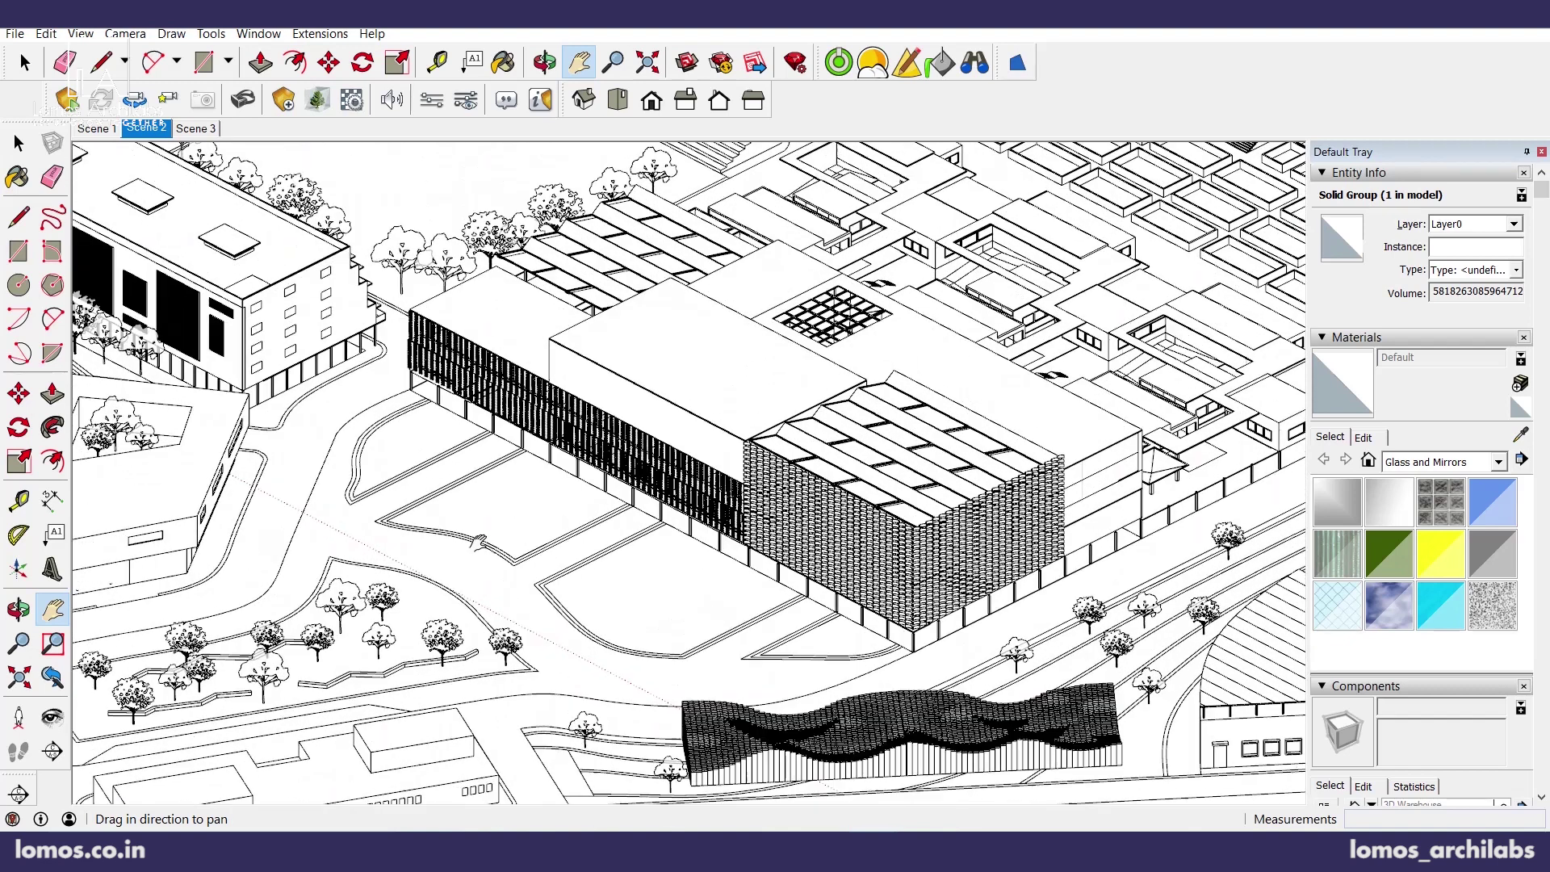
pyautogui.scroll(2, 632, 428)
pyautogui.moveTo(638, 451); pyautogui.dragTo(523, 465)
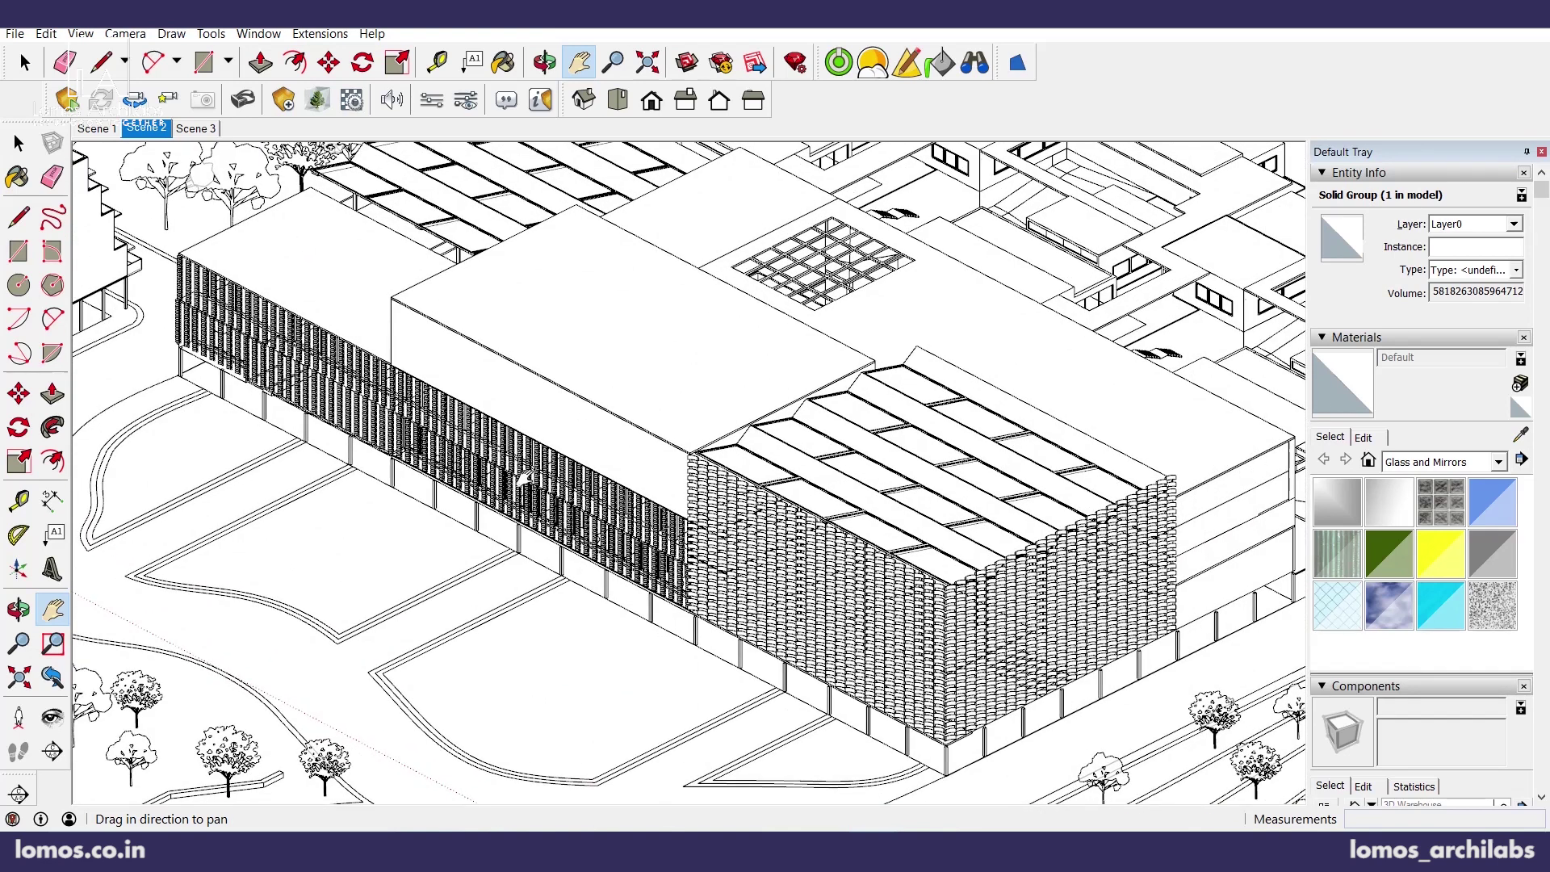
pyautogui.moveTo(584, 570); pyautogui.dragTo(725, 589)
pyautogui.scroll(-1, 484, 442)
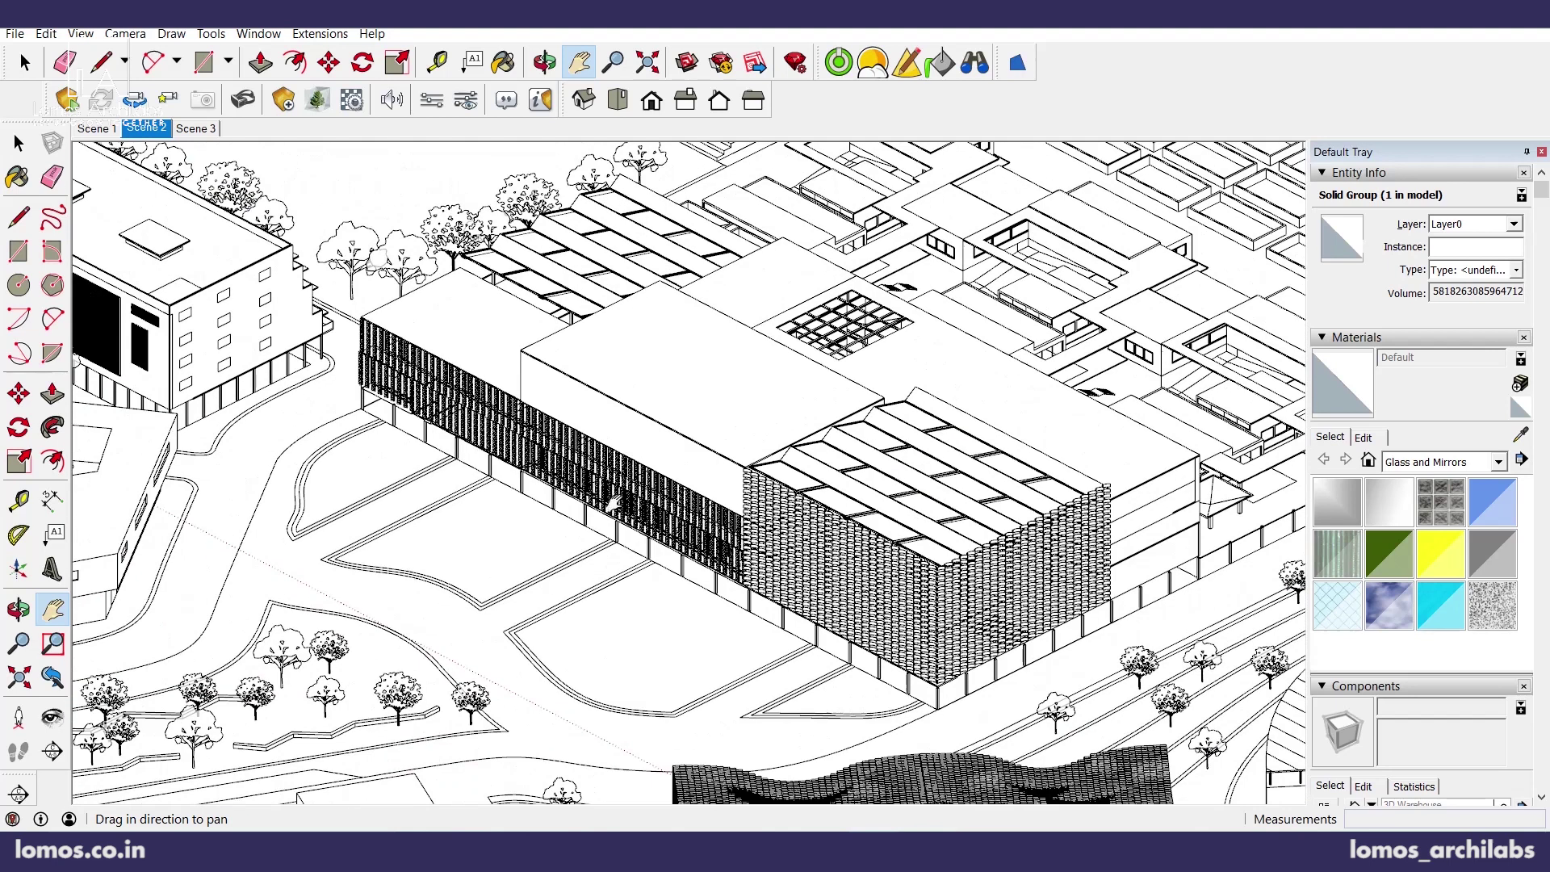
pyautogui.moveTo(615, 507); pyautogui.dragTo(502, 473)
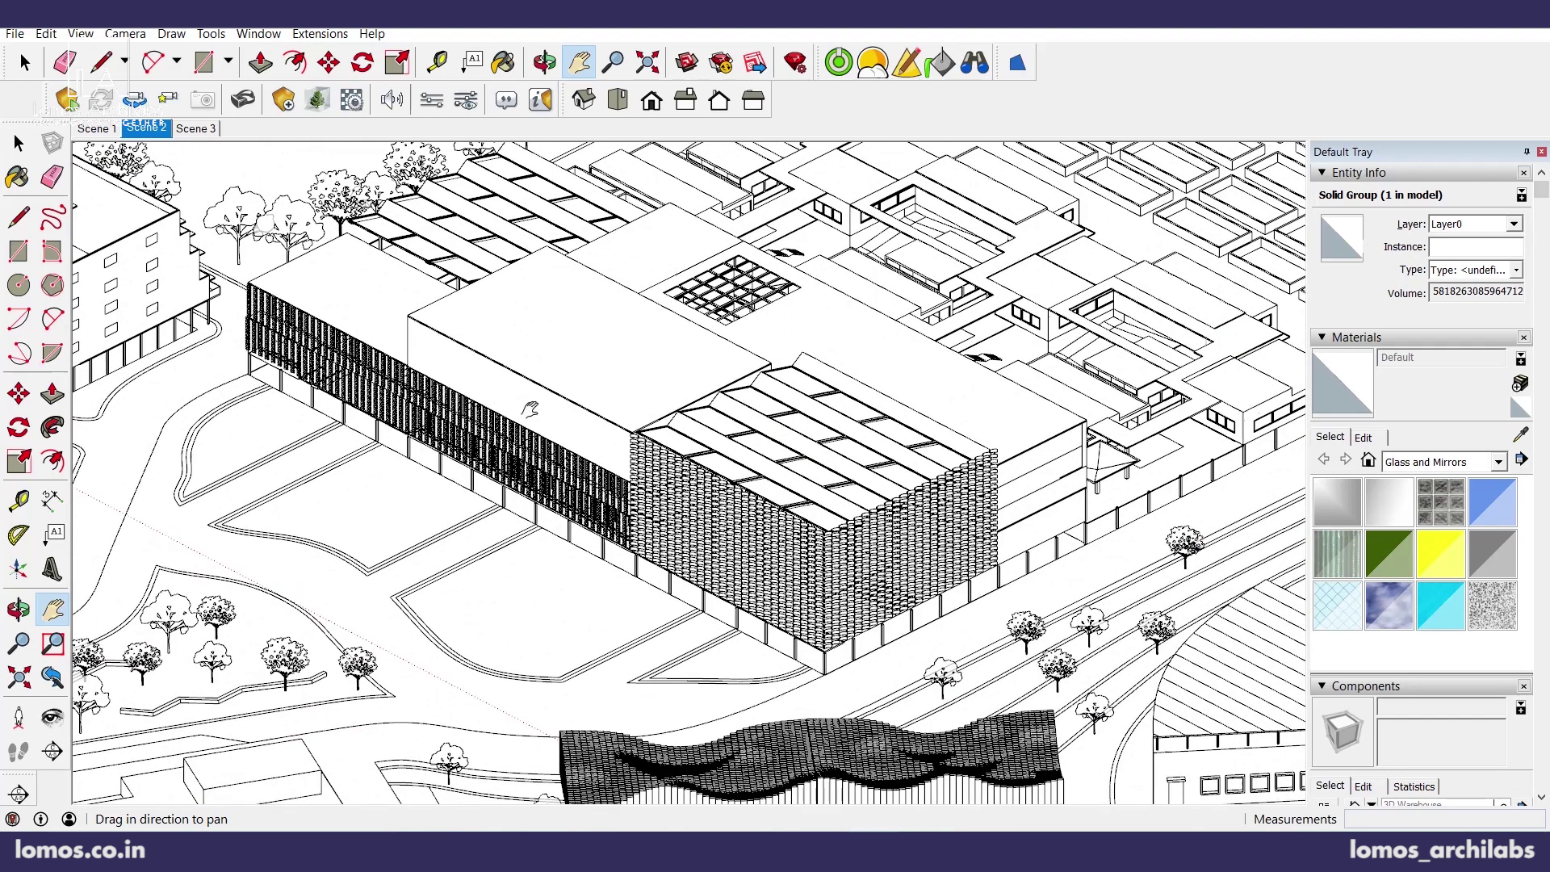
pyautogui.scroll(-1, 530, 411)
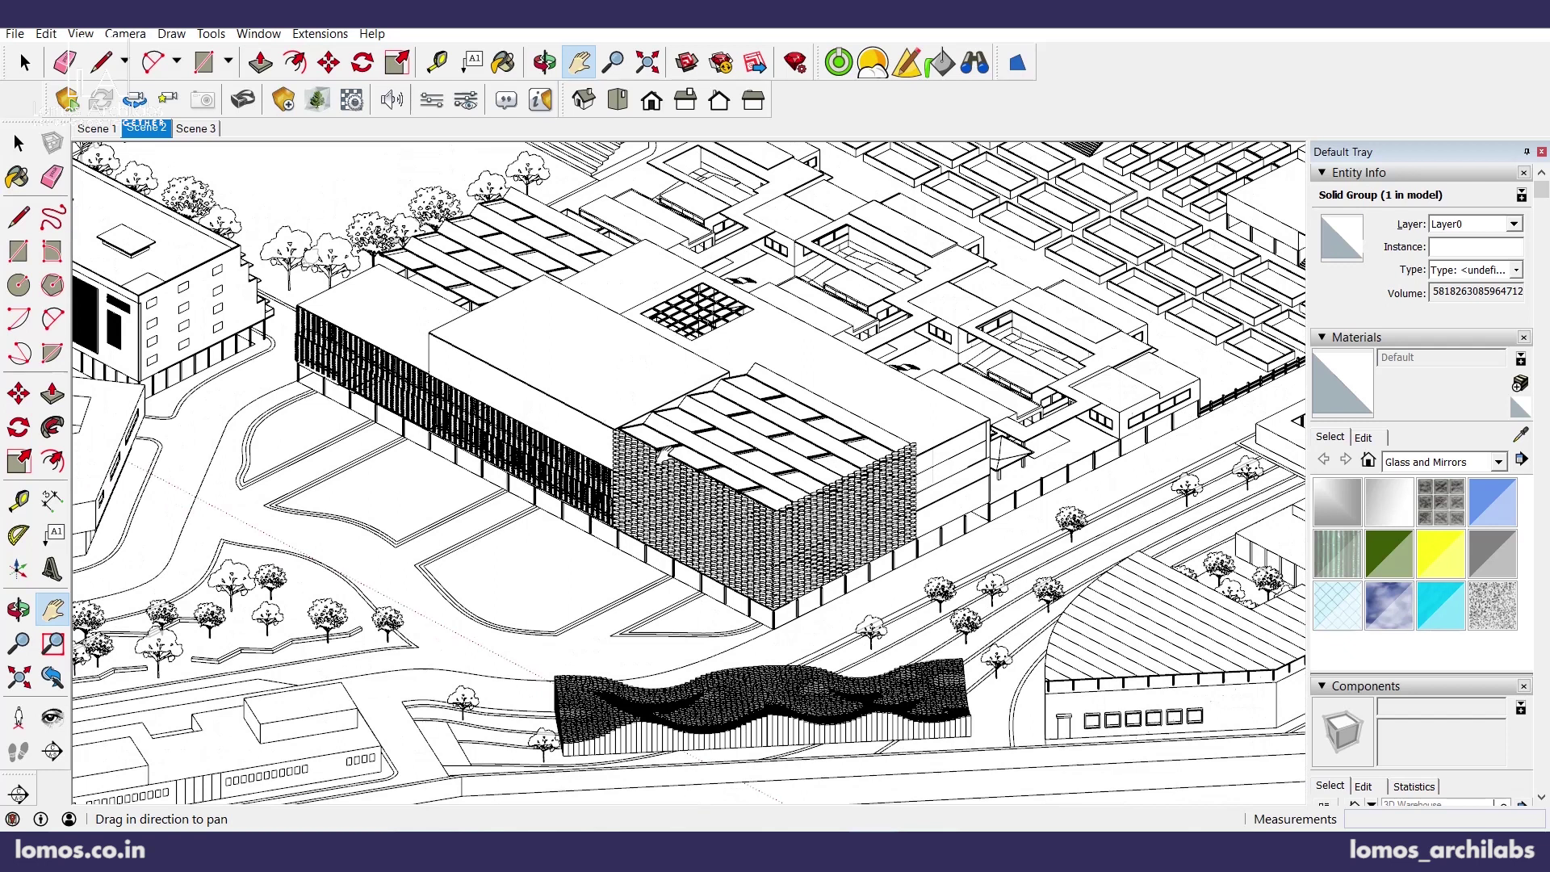
# - Switch to the other SketchUp model, named 2, and examine the main building on its simplified site base
pyautogui.click(876, 847)
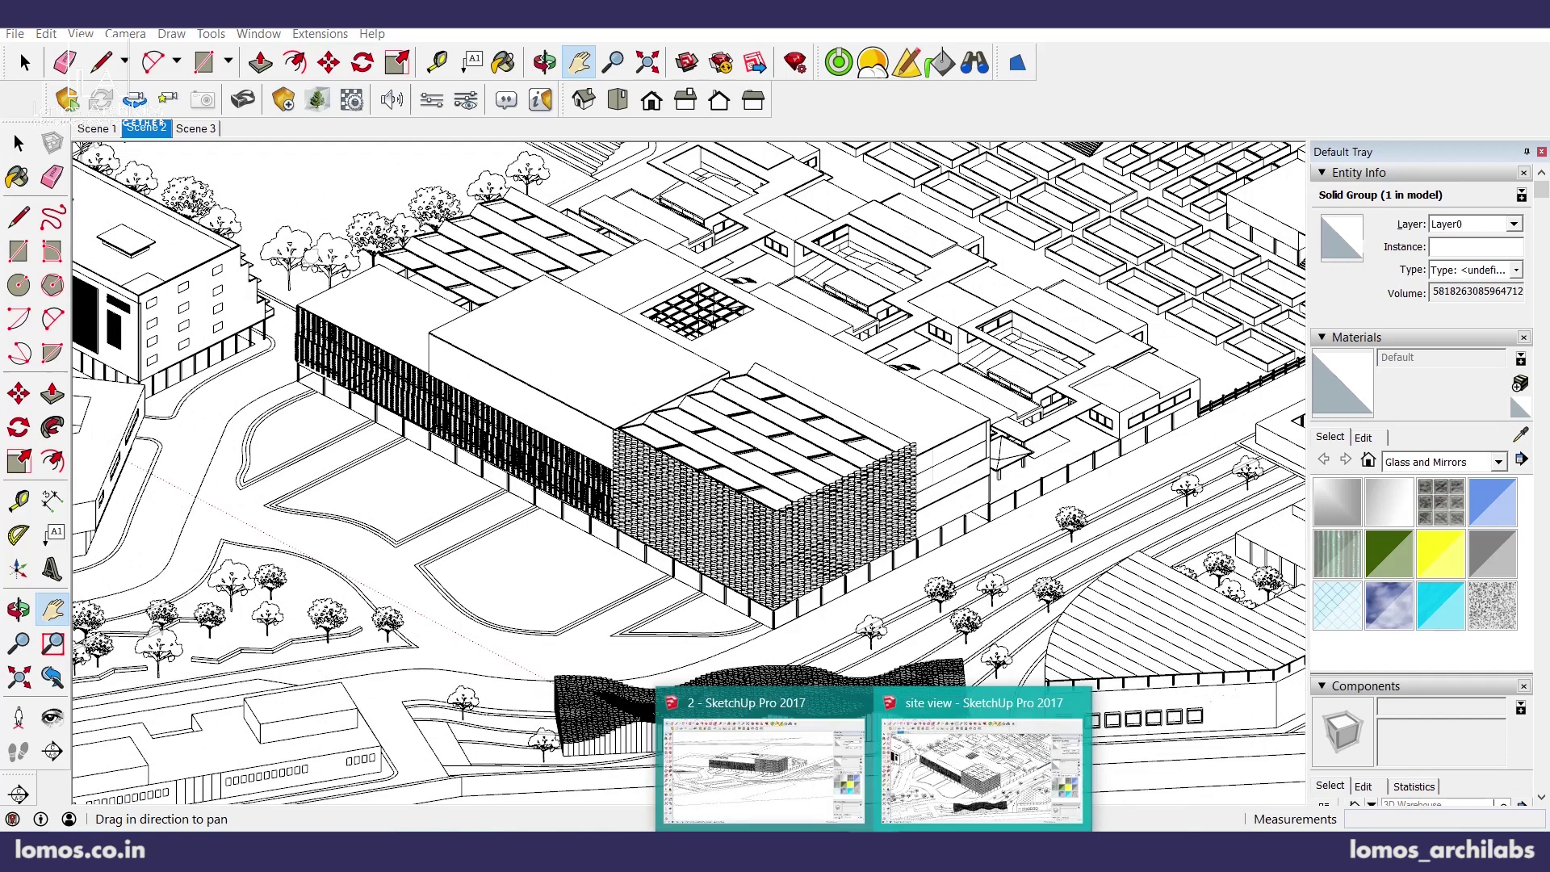
pyautogui.click(792, 783)
pyautogui.moveTo(651, 437); pyautogui.dragTo(767, 415)
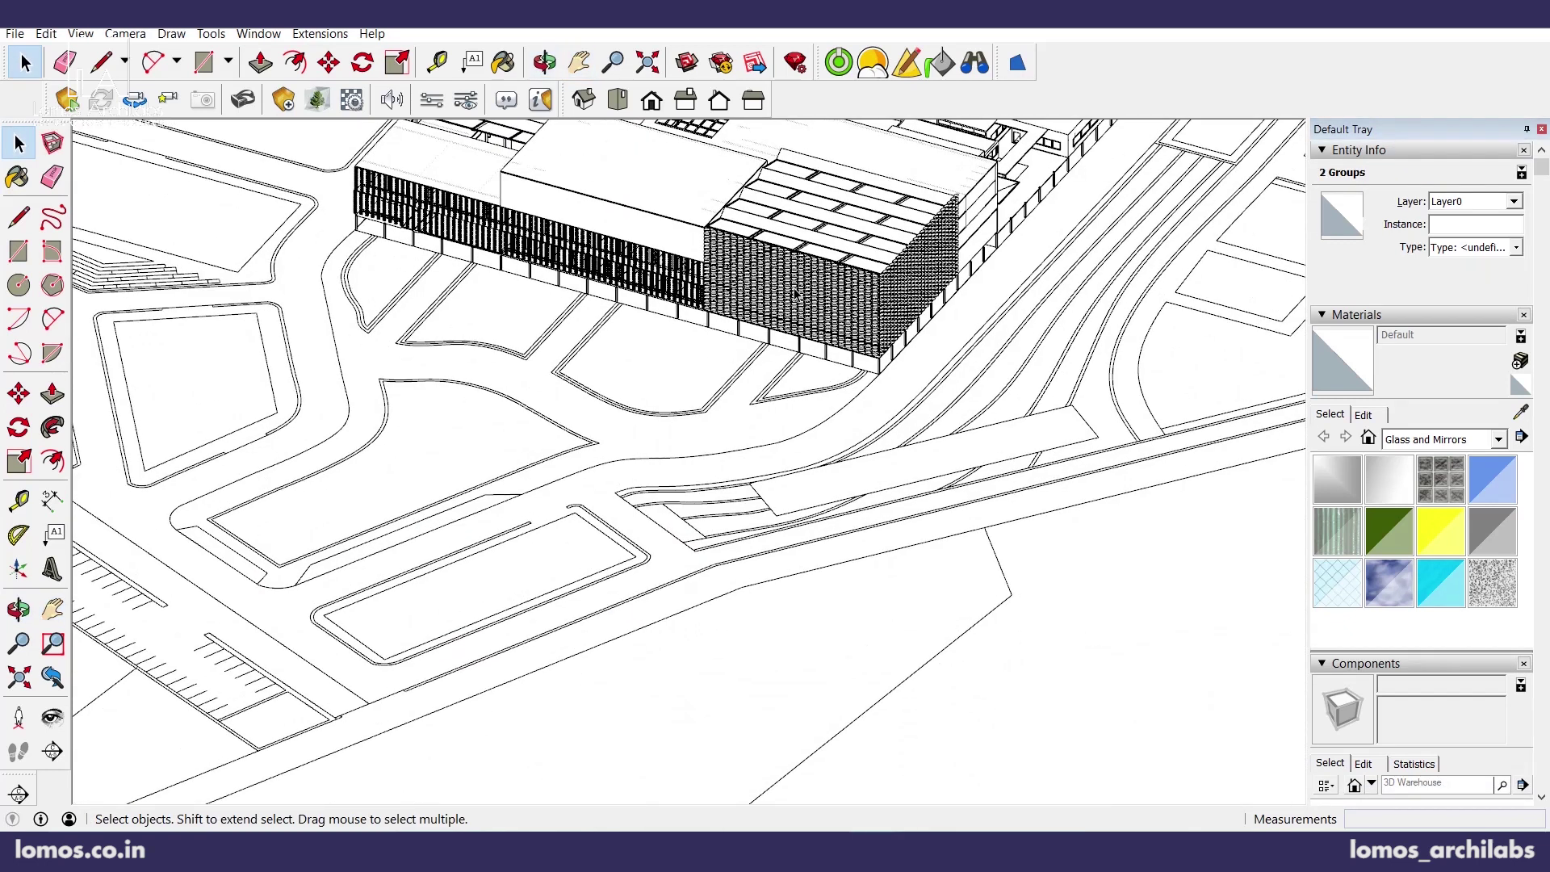
pyautogui.press('h')
pyautogui.moveTo(795, 293); pyautogui.dragTo(685, 492)
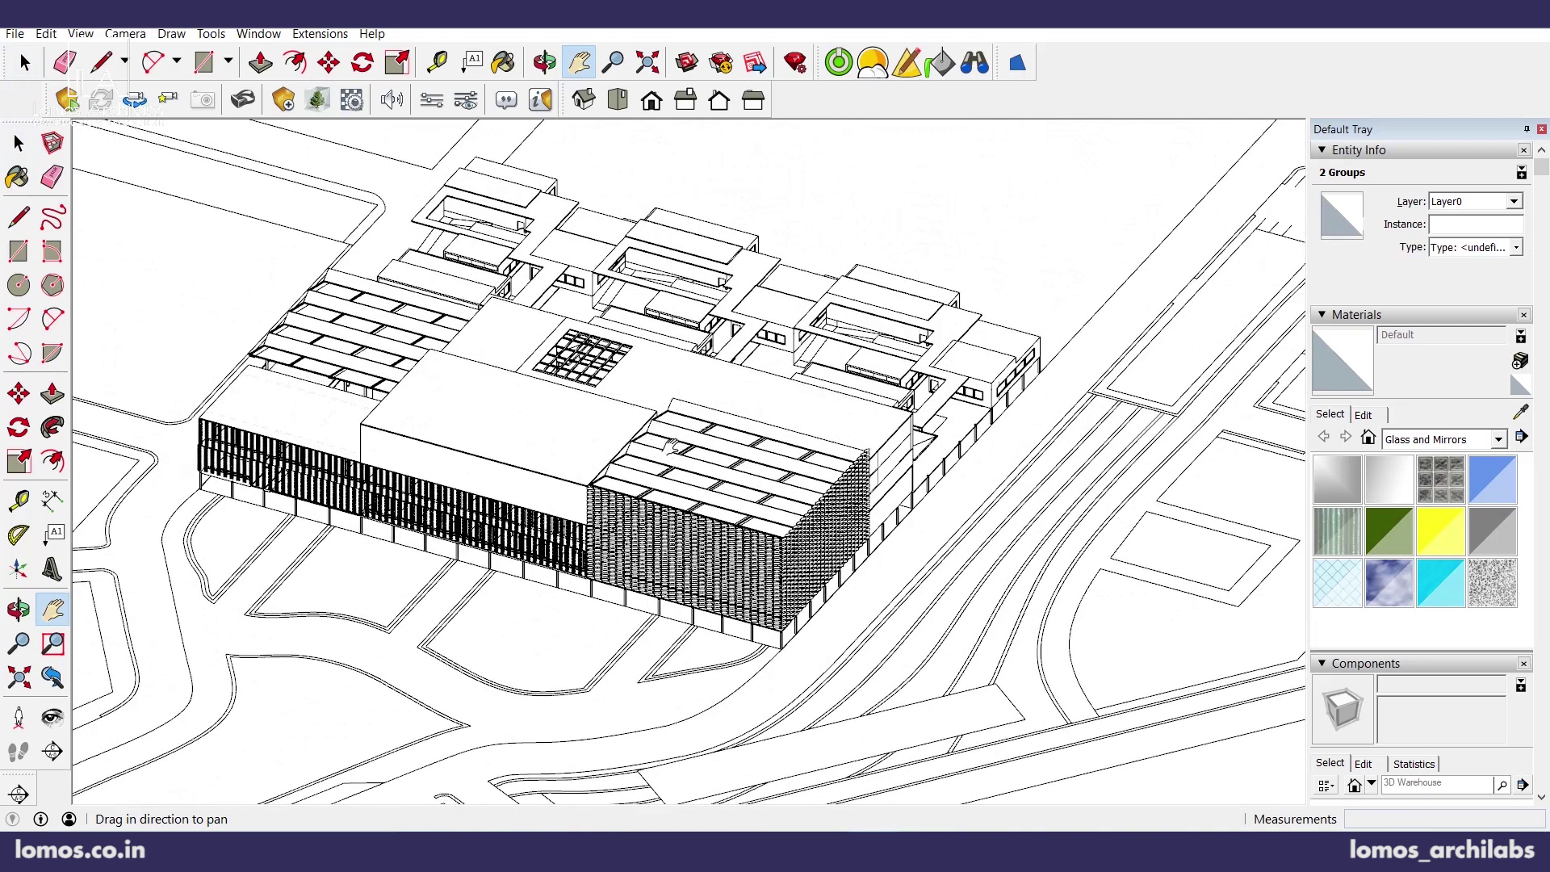
pyautogui.scroll(-10, 673, 444)
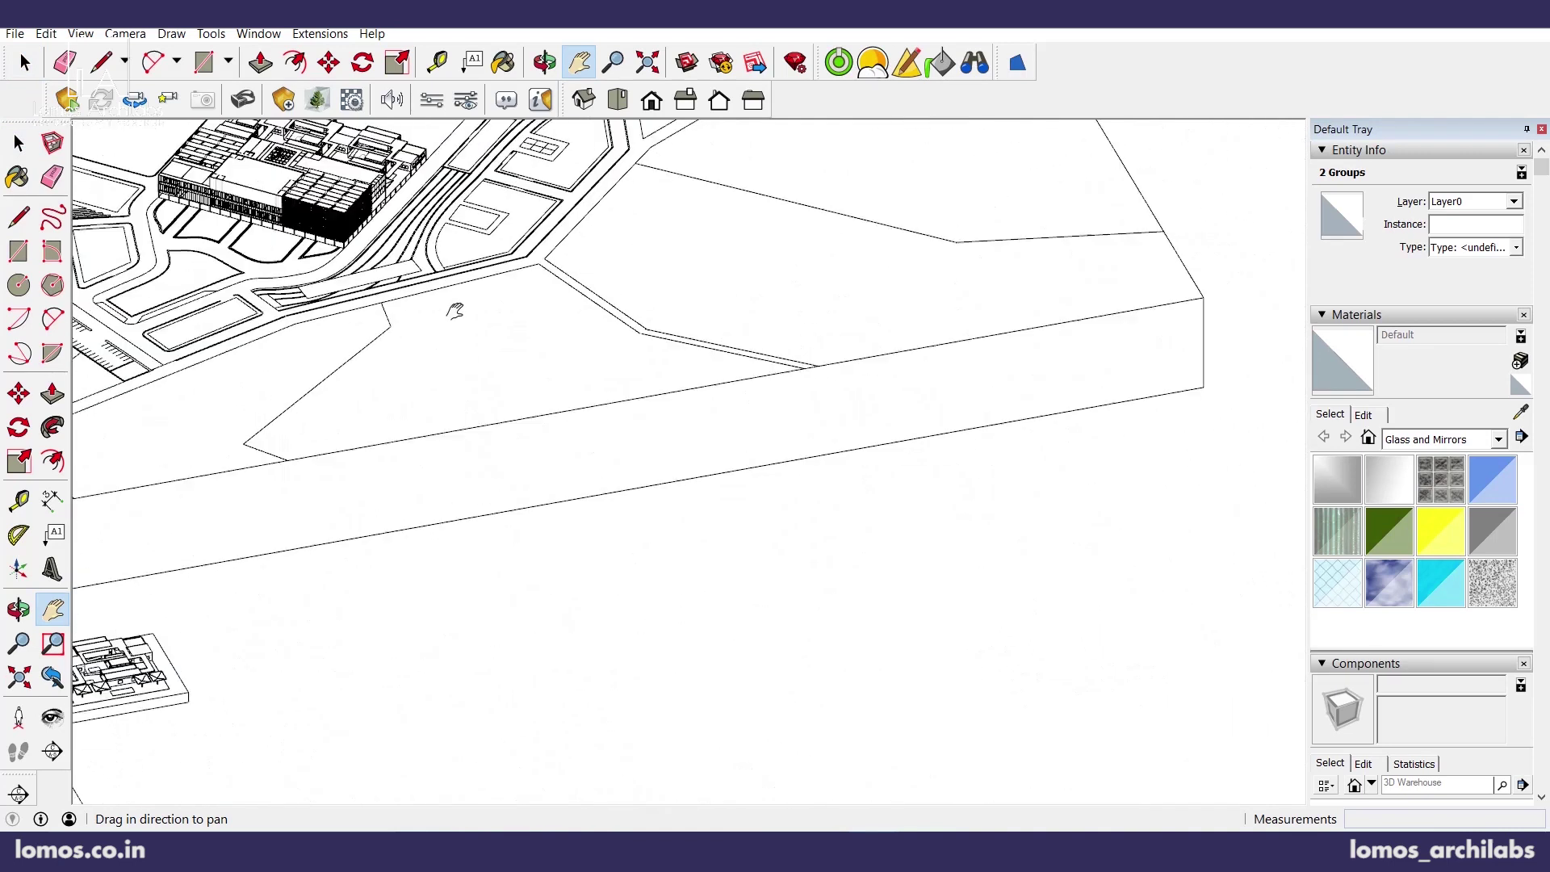
# - Inspect the separate building blocks on their own bases: the courtyard block, the tower and the row houses
pyautogui.moveTo(339, 537); pyautogui.dragTo(680, 391)
pyautogui.scroll(10, 678, 391)
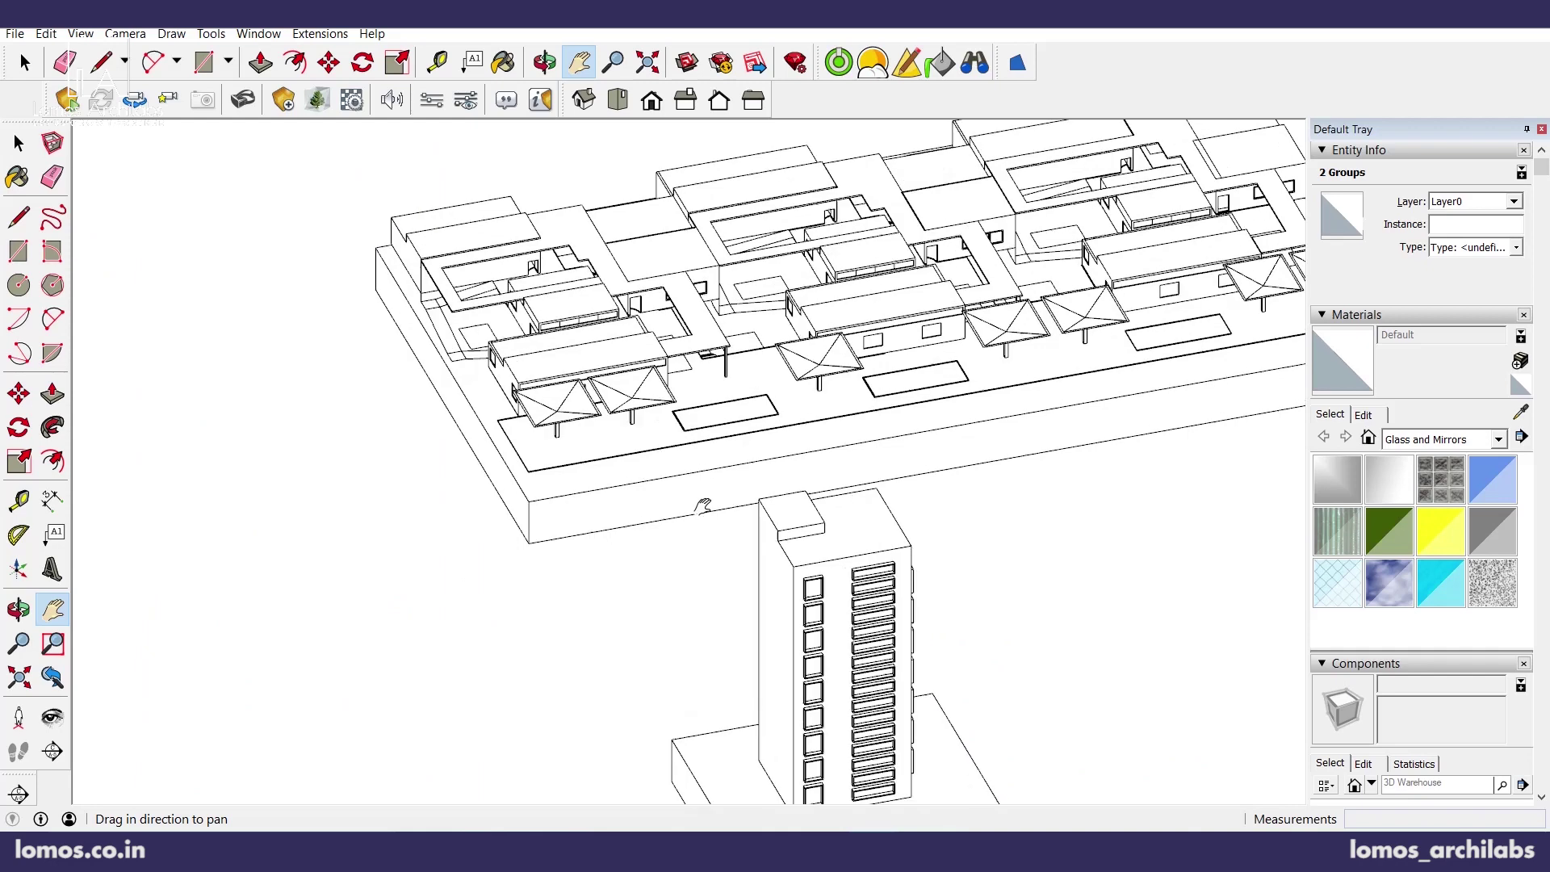
pyautogui.moveTo(699, 502); pyautogui.dragTo(701, 385)
pyautogui.scroll(-3, 701, 385)
pyautogui.moveTo(726, 453); pyautogui.dragTo(832, 453)
pyautogui.scroll(3, 508, 333)
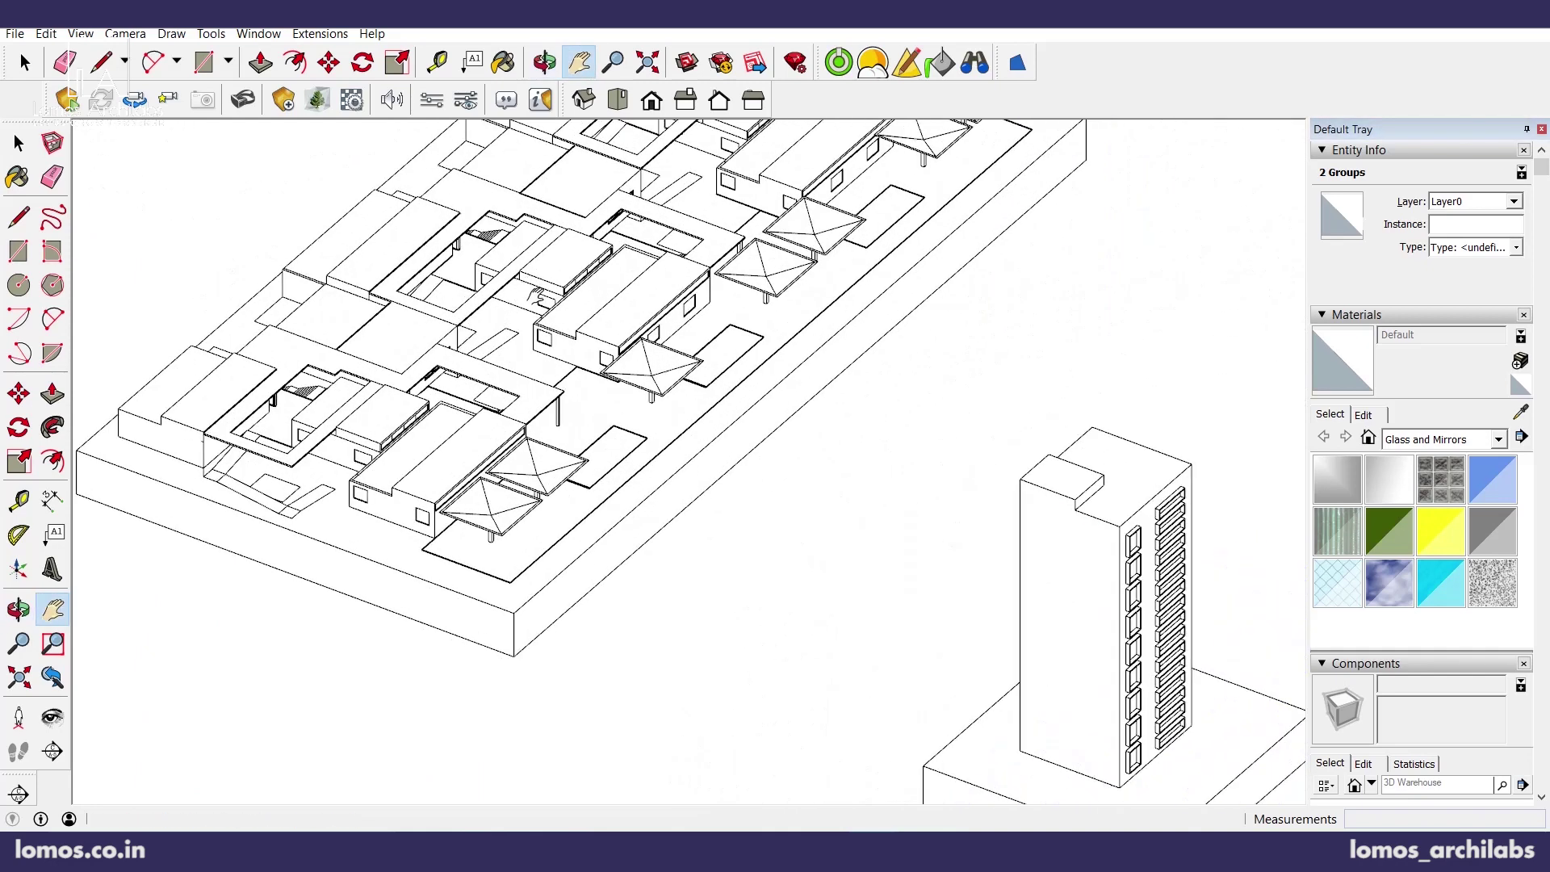
pyautogui.moveTo(554, 233); pyautogui.dragTo(599, 391)
pyautogui.scroll(-5, 599, 391)
pyautogui.moveTo(906, 666); pyautogui.dragTo(688, 545)
pyautogui.moveTo(1127, 762); pyautogui.dragTo(1033, 711)
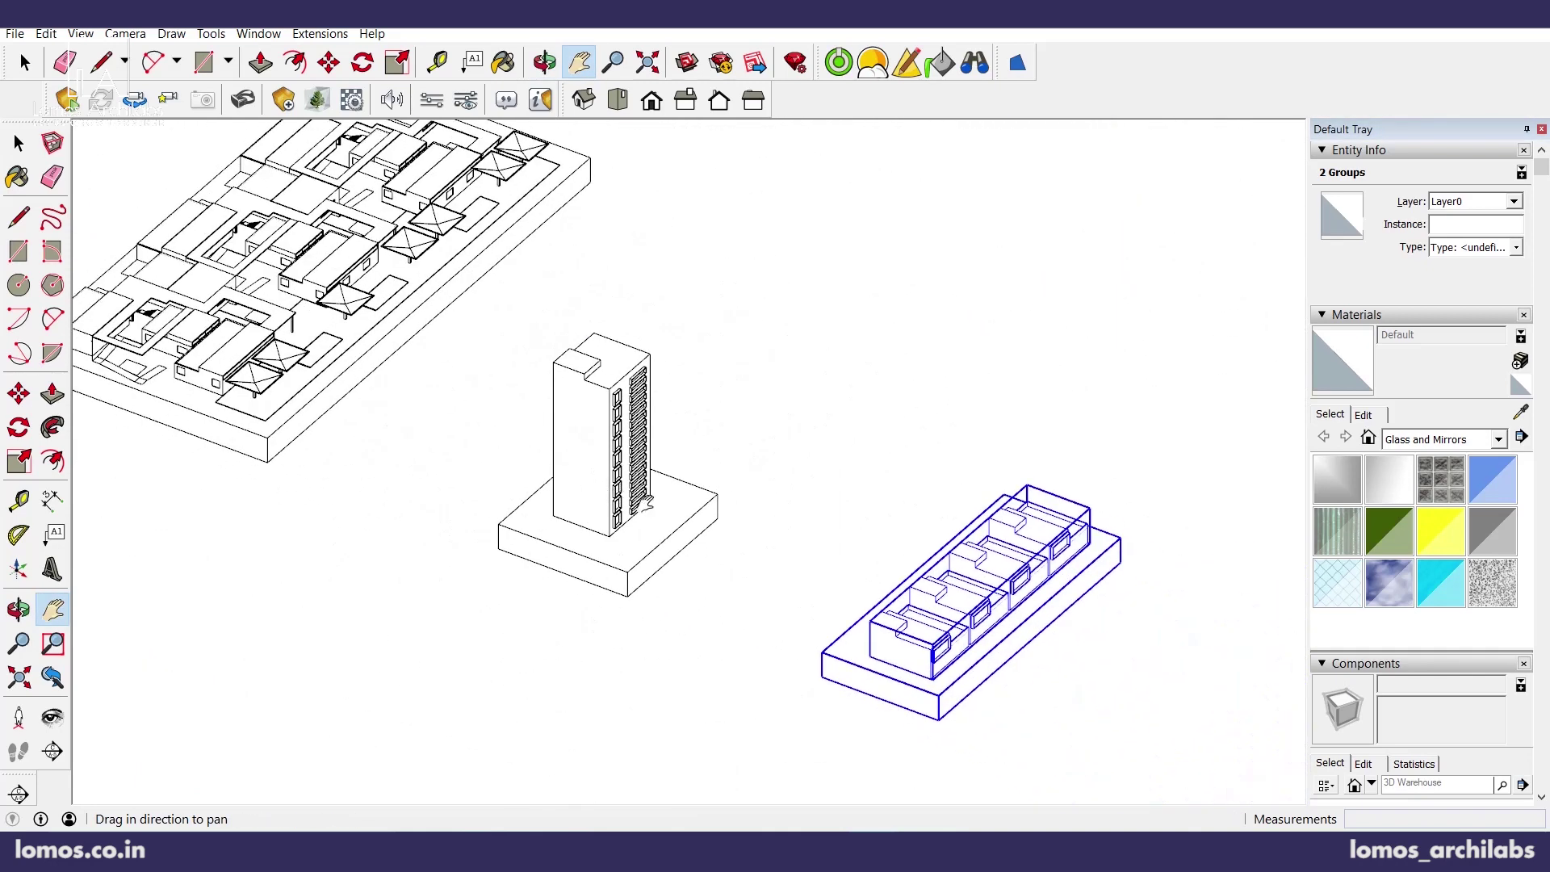
pyautogui.scroll(3, 1031, 711)
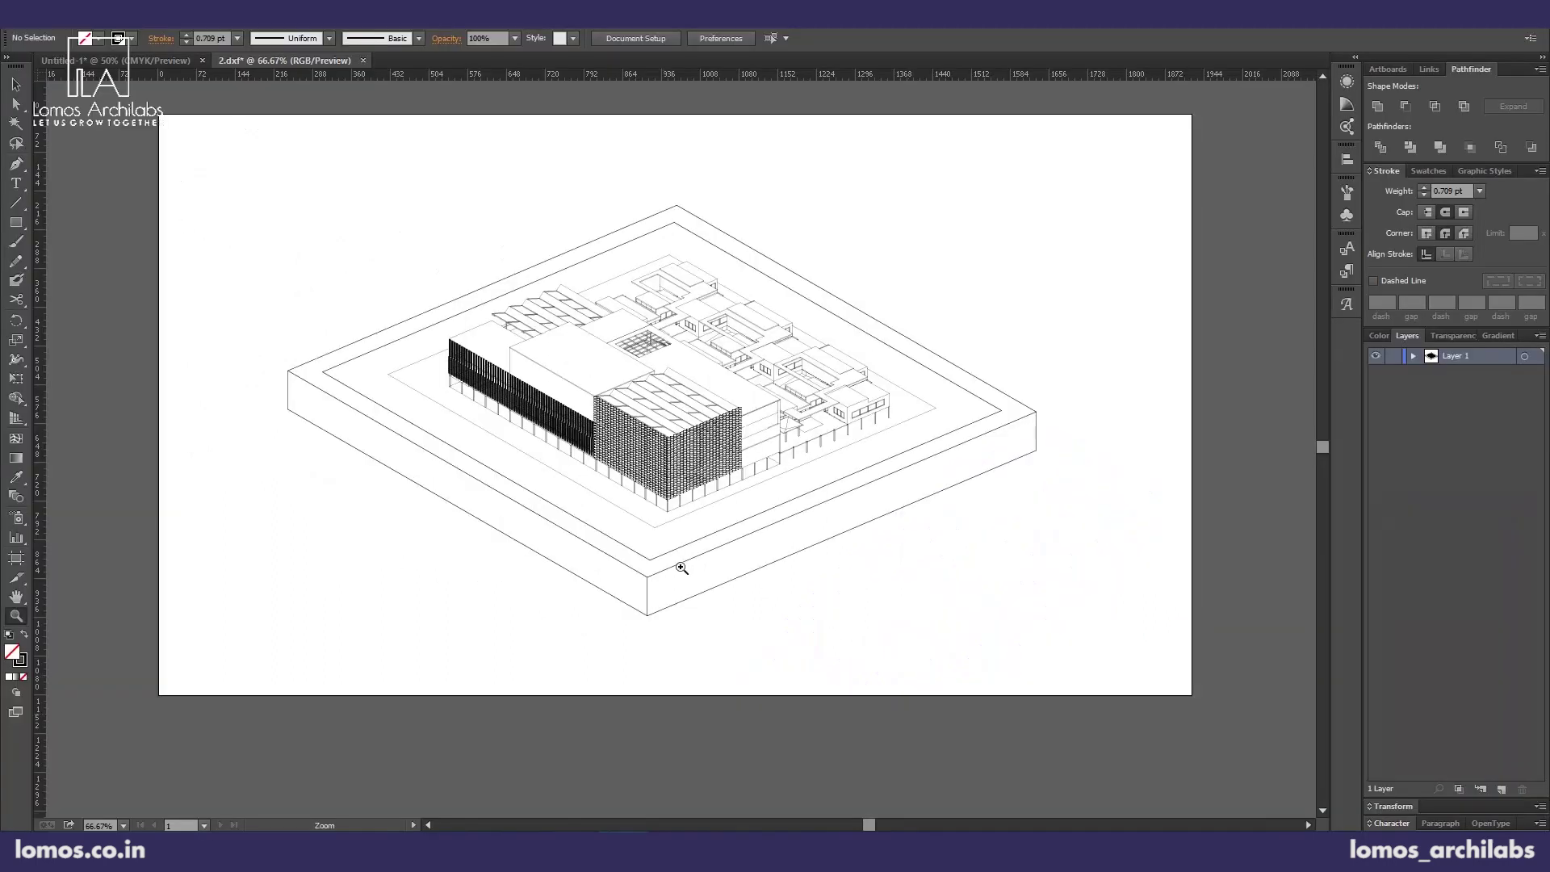
# - Examine the isometric line drawing of the main building in the Illustrator file 2.dxf
pyautogui.scroll(1, 638, 401)
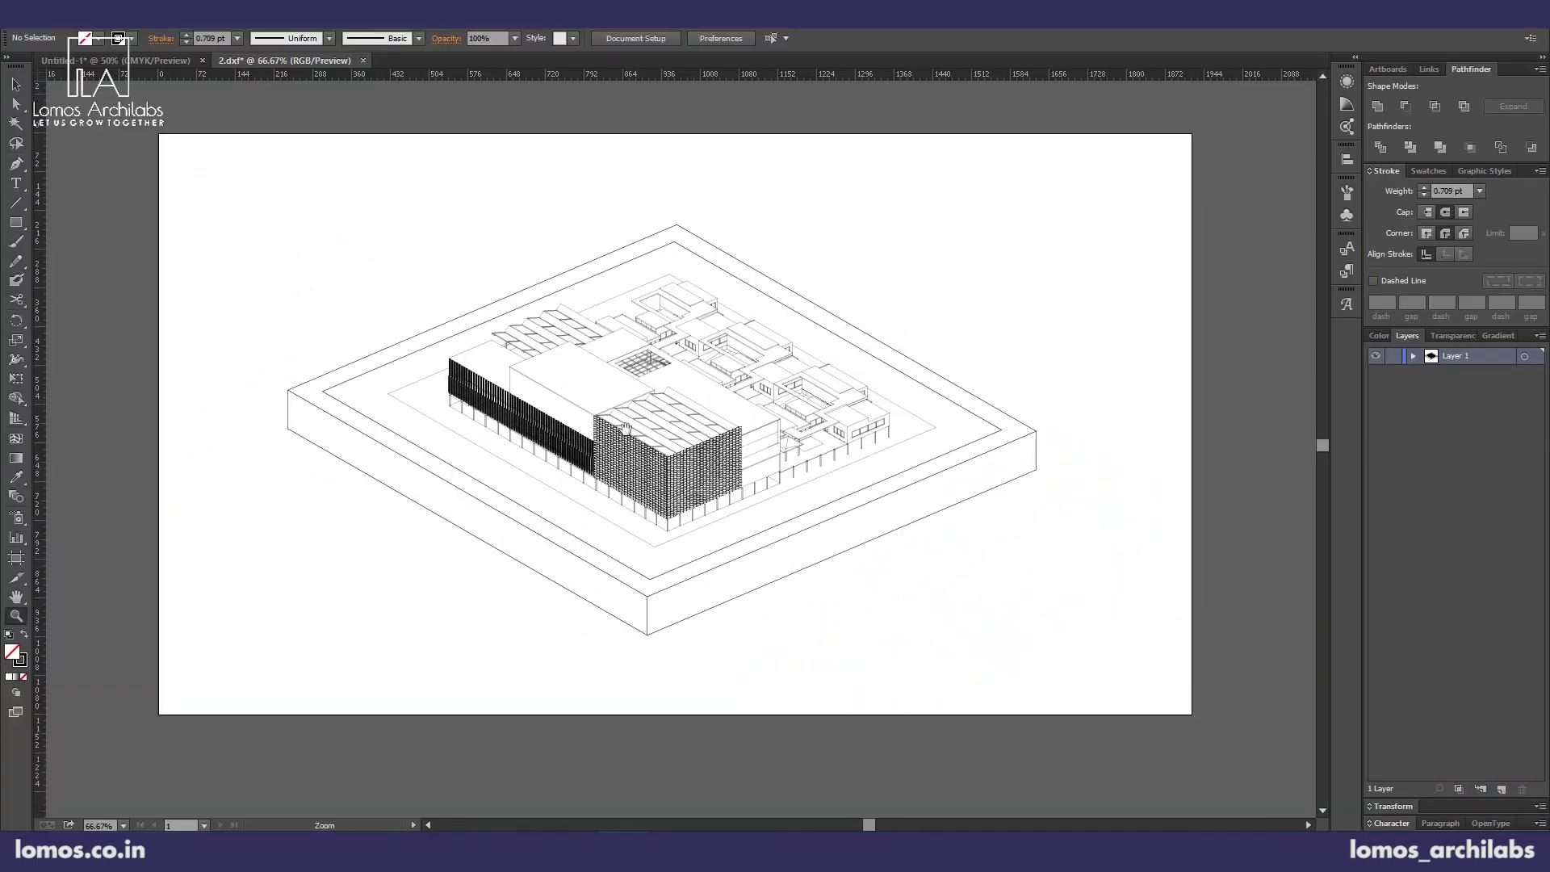
pyautogui.press('space')
pyautogui.moveTo(634, 445); pyautogui.dragTo(648, 466)
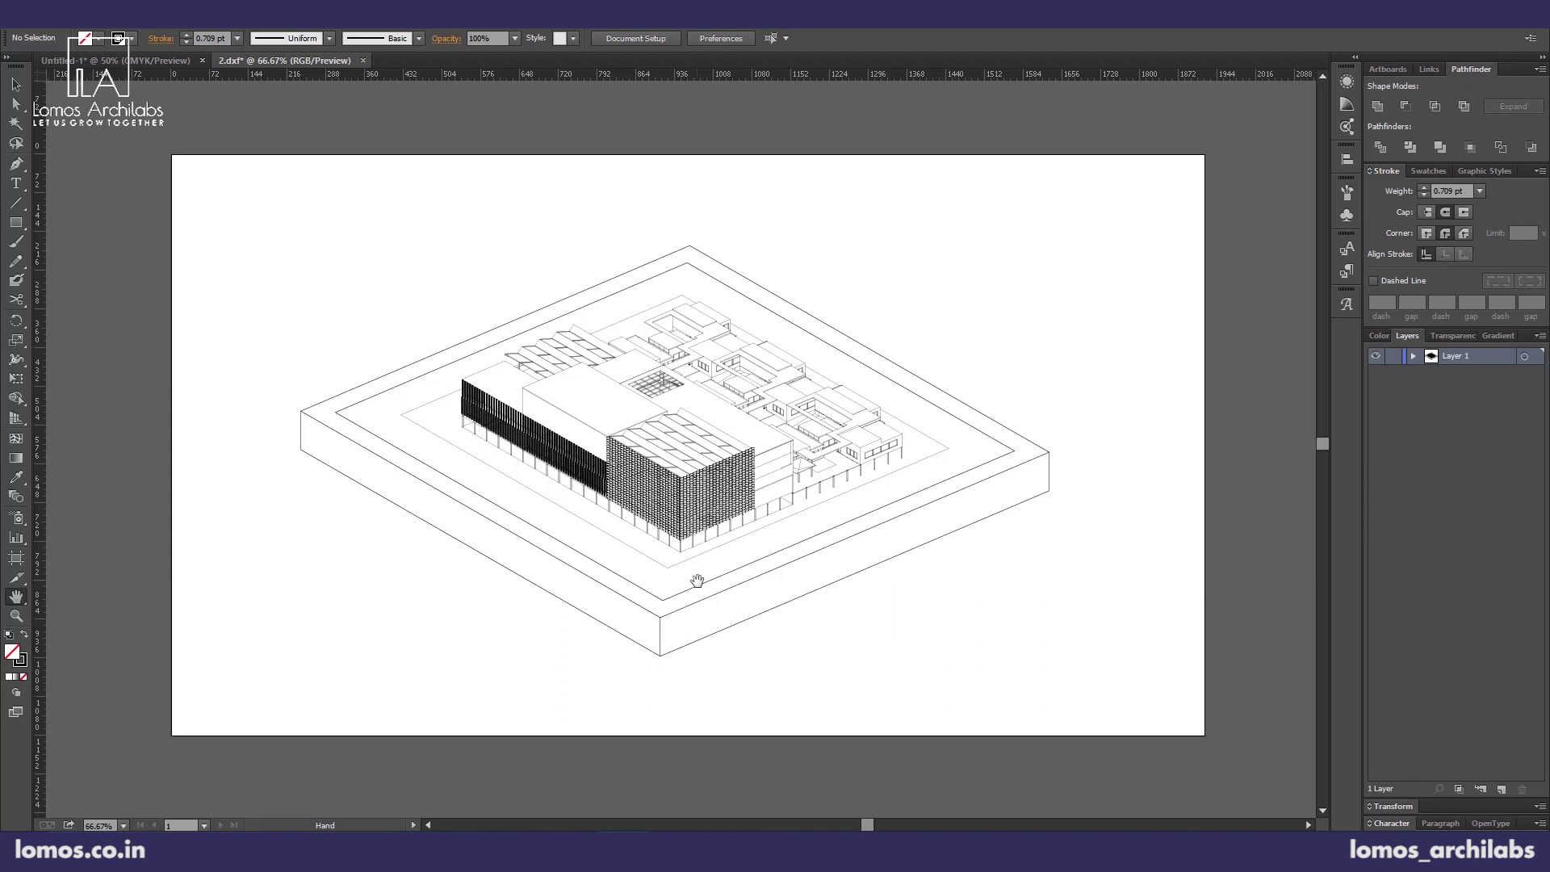
pyautogui.press('z')
pyautogui.moveTo(261, 268)
pyautogui.mouseDown()
pyautogui.moveTo(952, 578)
pyautogui.moveTo(1093, 674)
pyautogui.moveTo(1075, 664)
pyautogui.mouseUp()
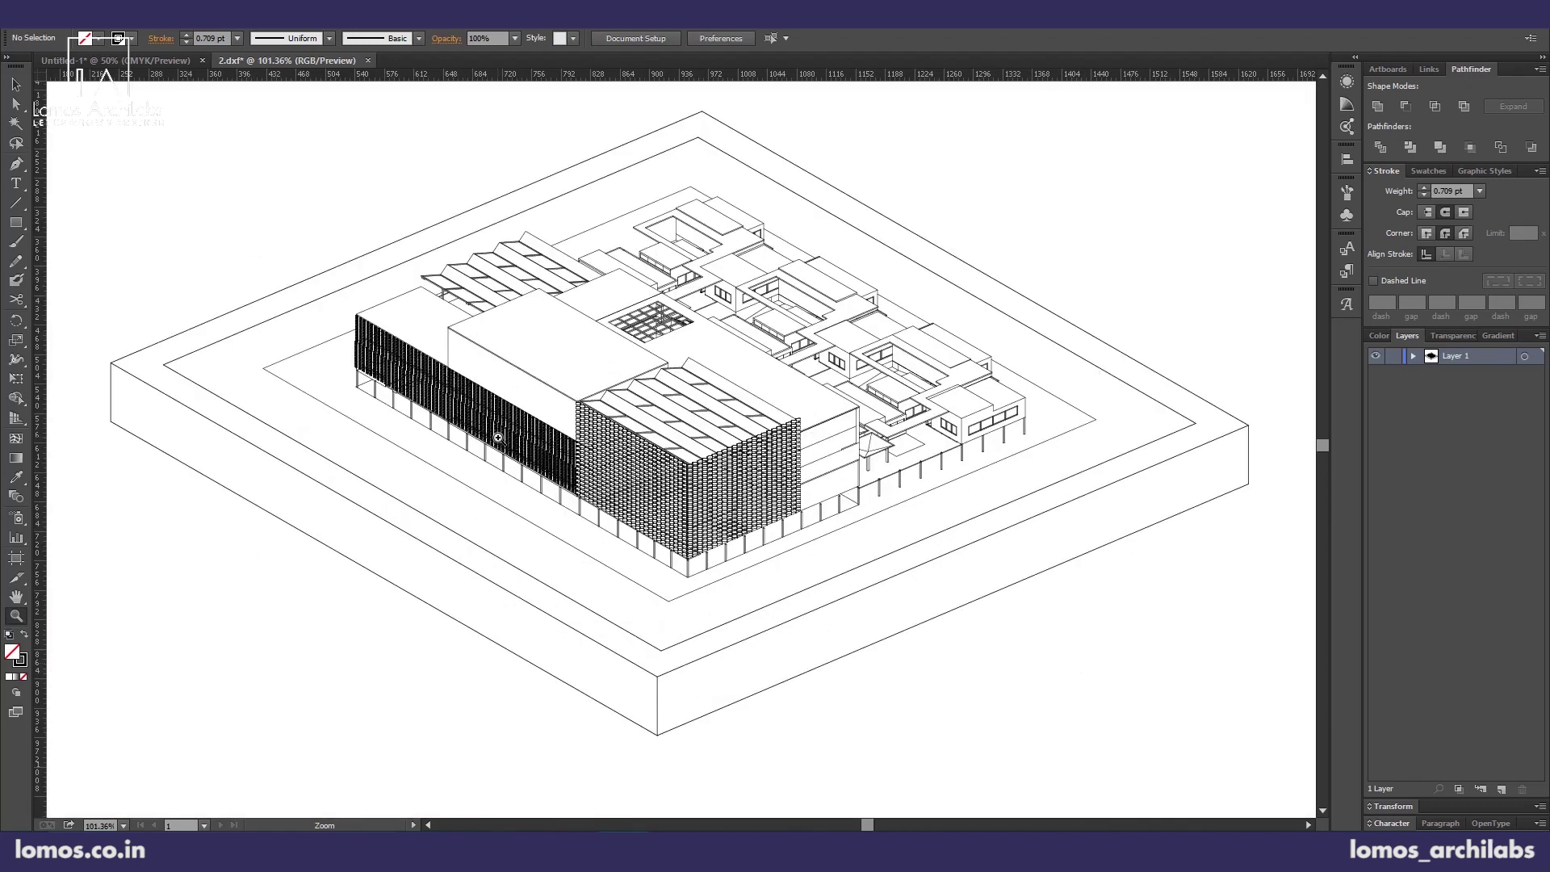
pyautogui.click(16, 85)
pyautogui.moveTo(1129, 481); pyautogui.dragTo(1106, 566)
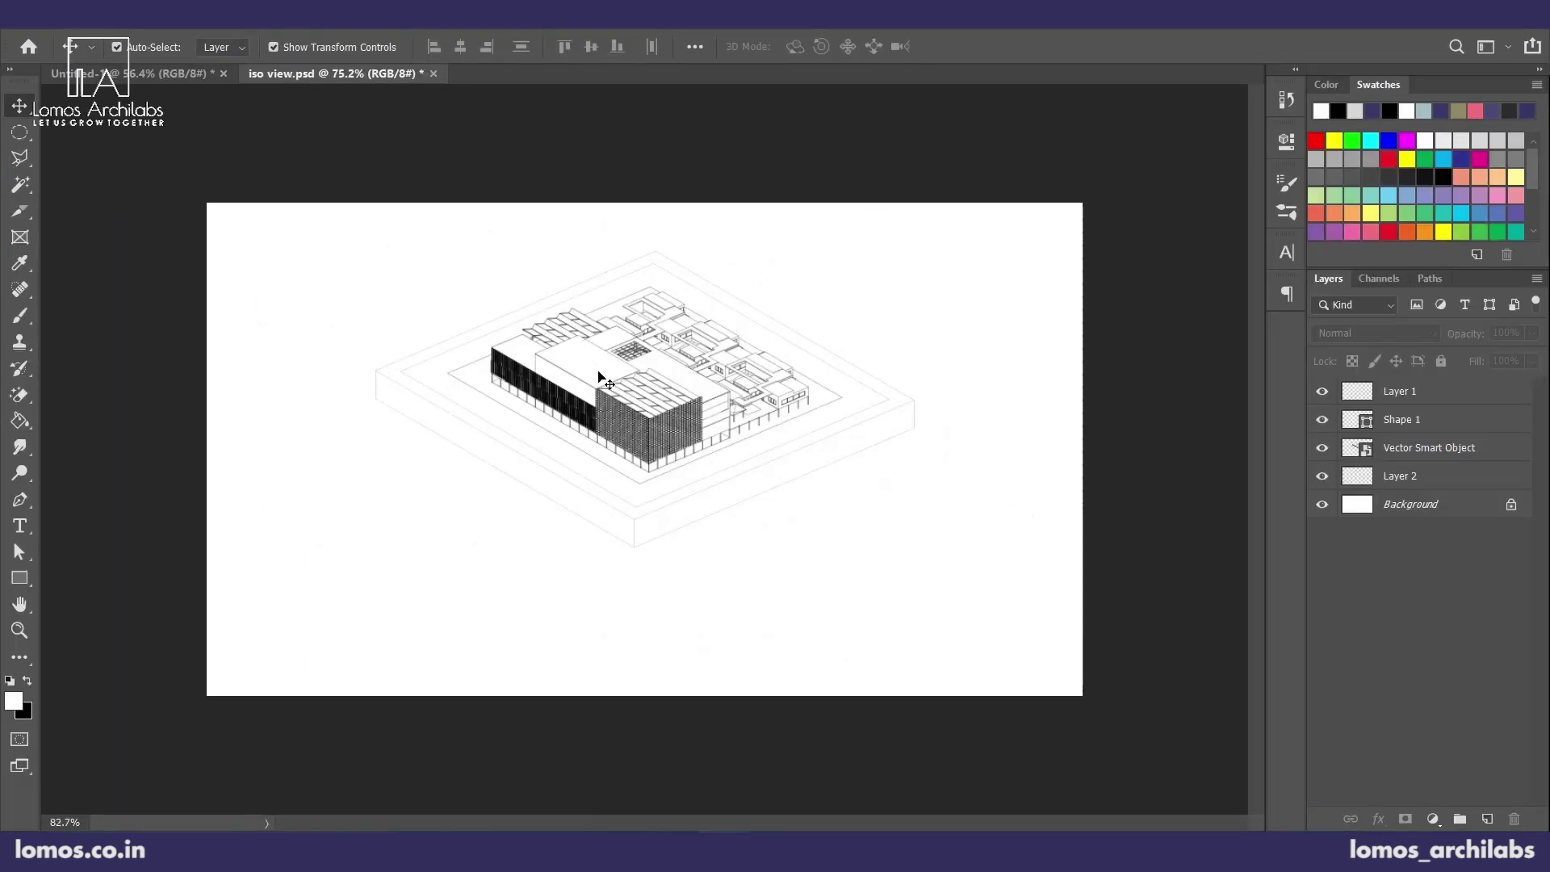
# - Examine the isometric building linework and its line detail in the Photoshop document iso view.psd
pyautogui.scroll(2, 604, 380)
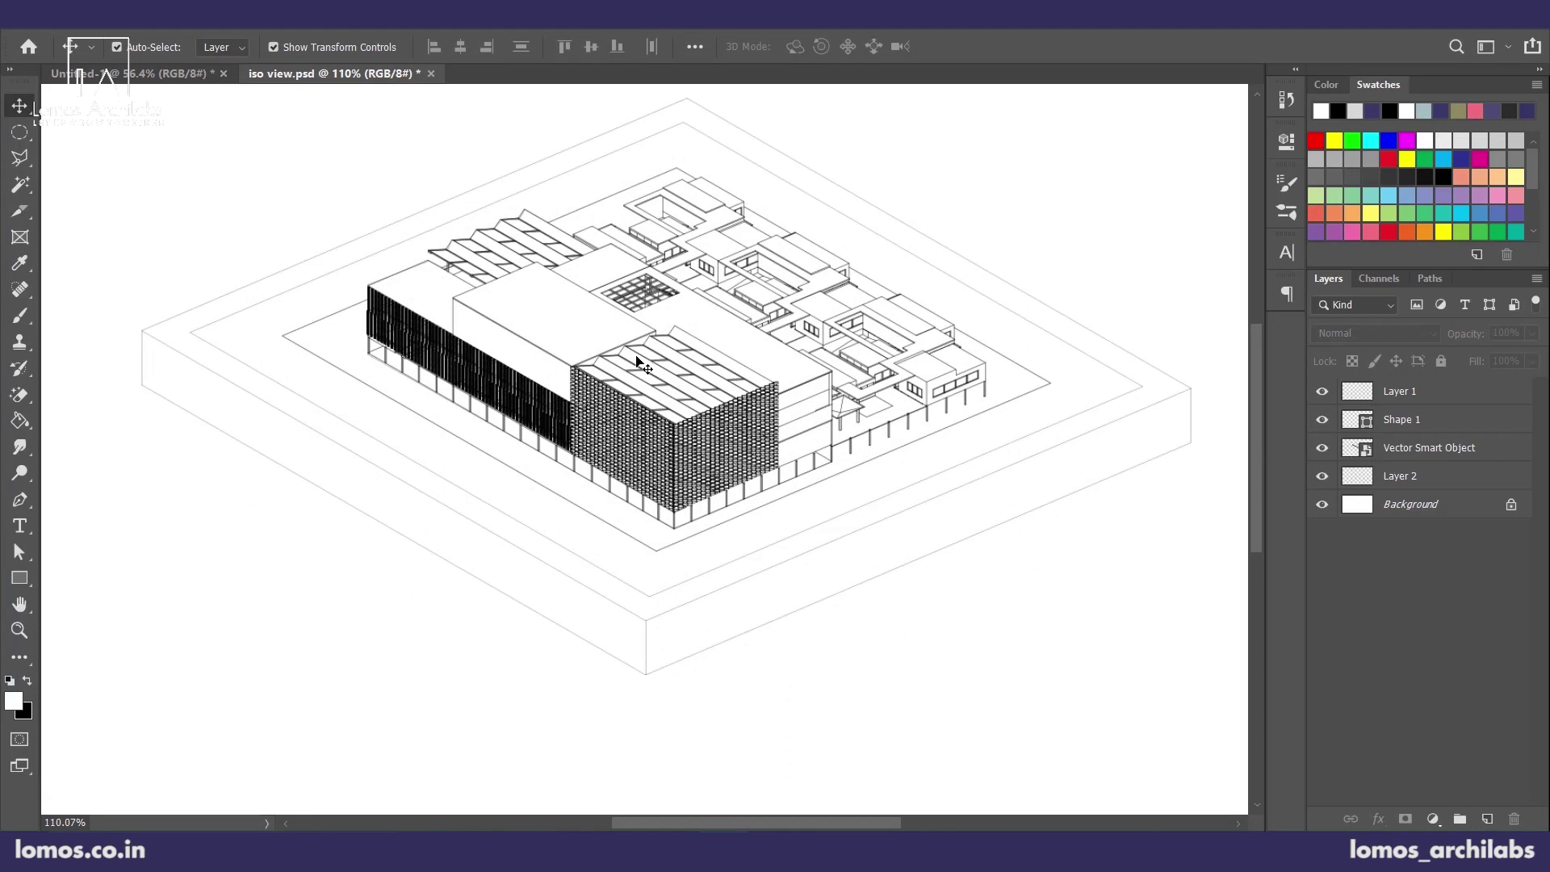
pyautogui.scroll(1, 642, 379)
pyautogui.scroll(-1, 646, 395)
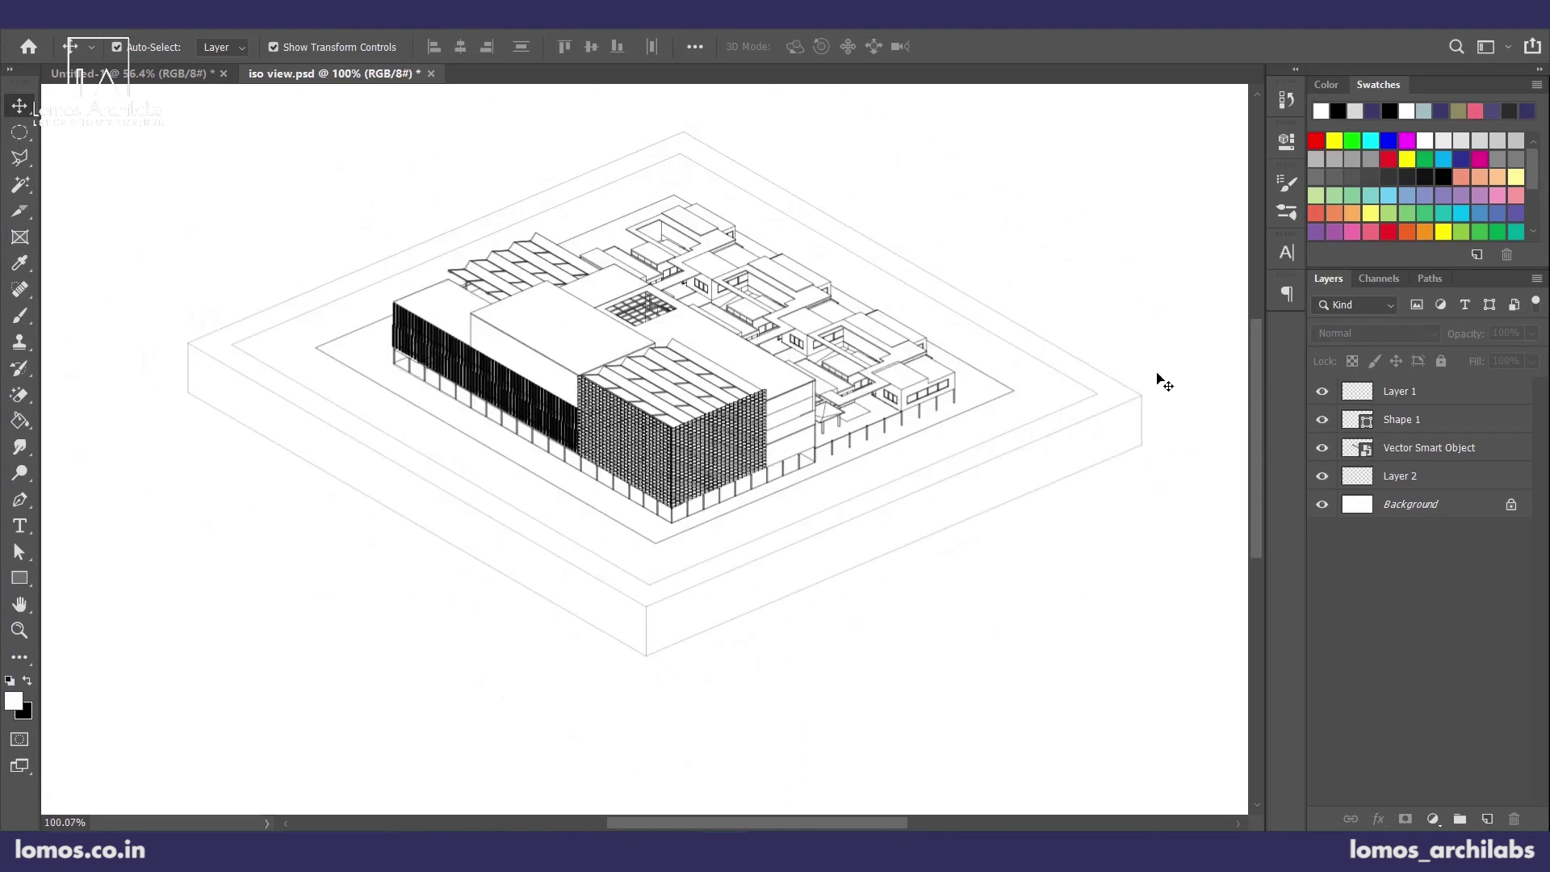
pyautogui.click(1118, 491)
pyautogui.click(1184, 495)
pyautogui.scroll(-3, 686, 377)
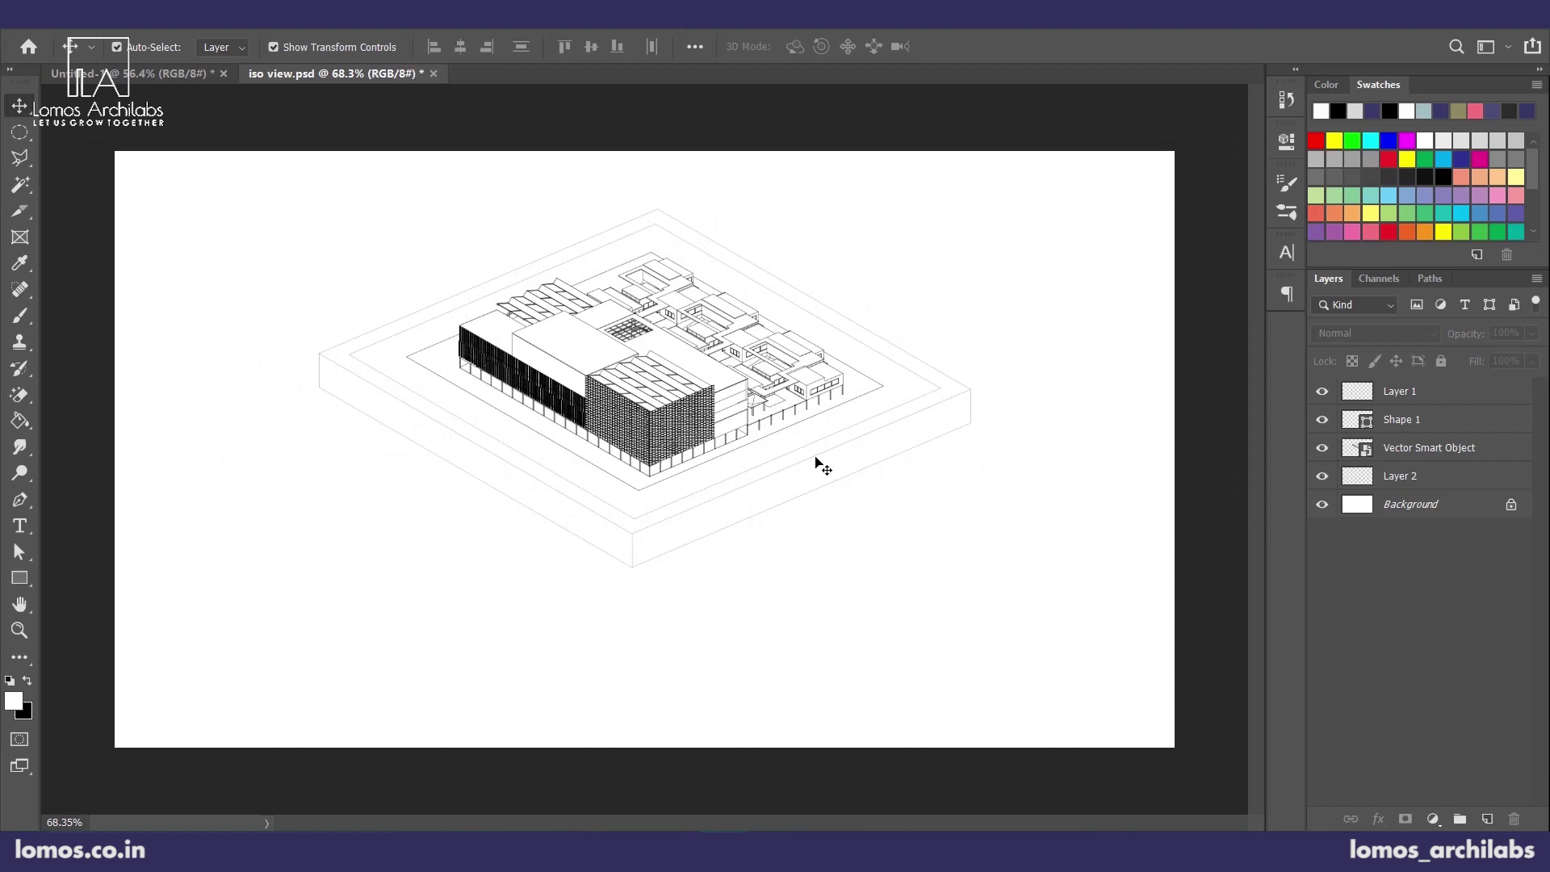
pyautogui.scroll(2, 578, 336)
pyautogui.scroll(2, 578, 338)
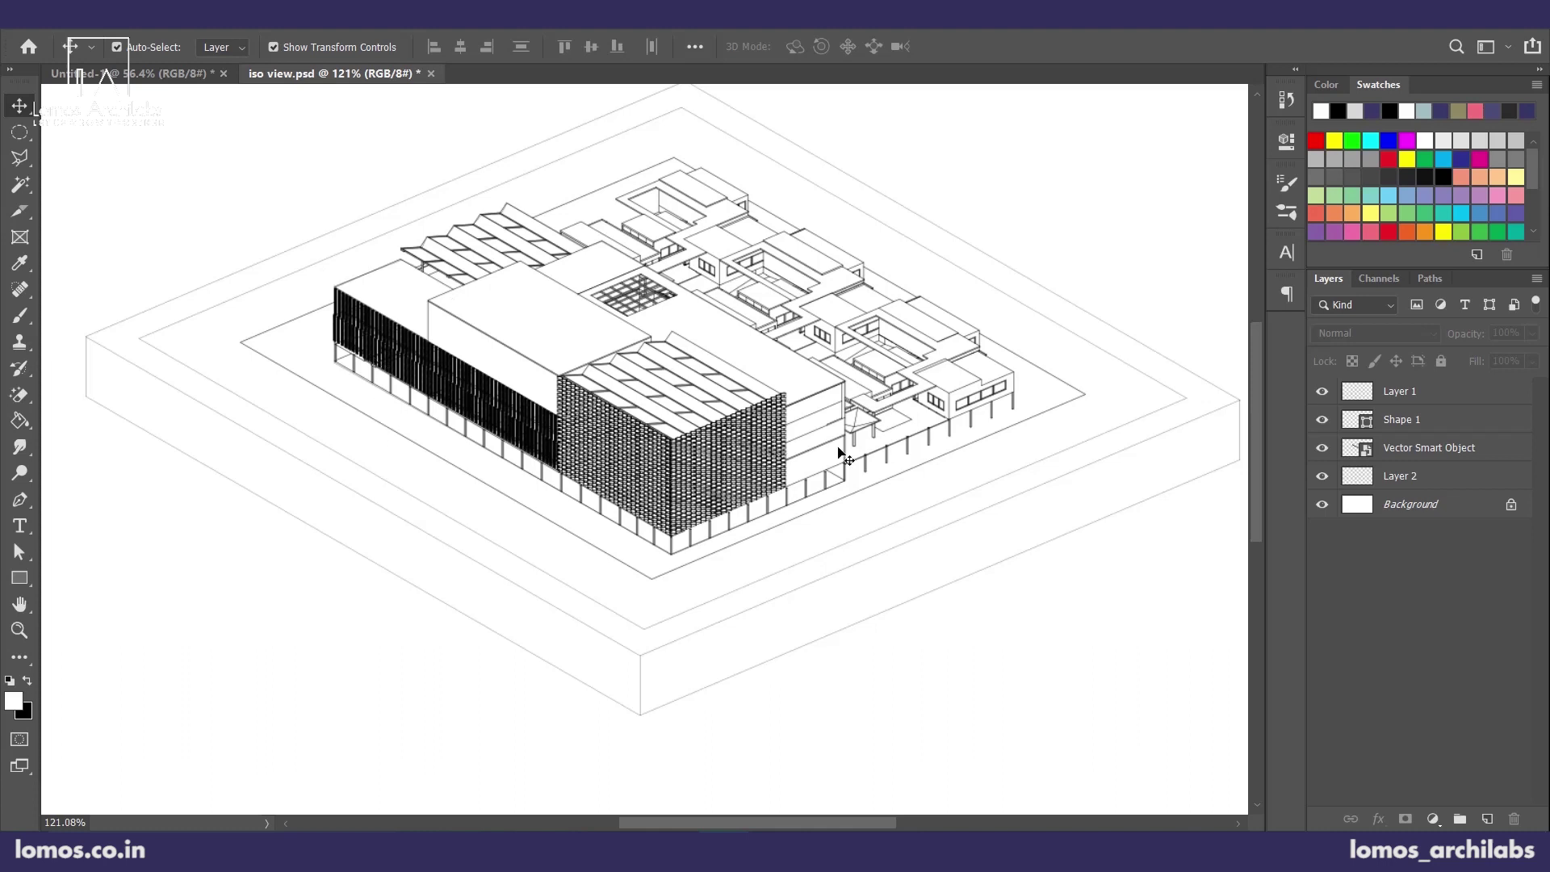
pyautogui.scroll(2, 973, 353)
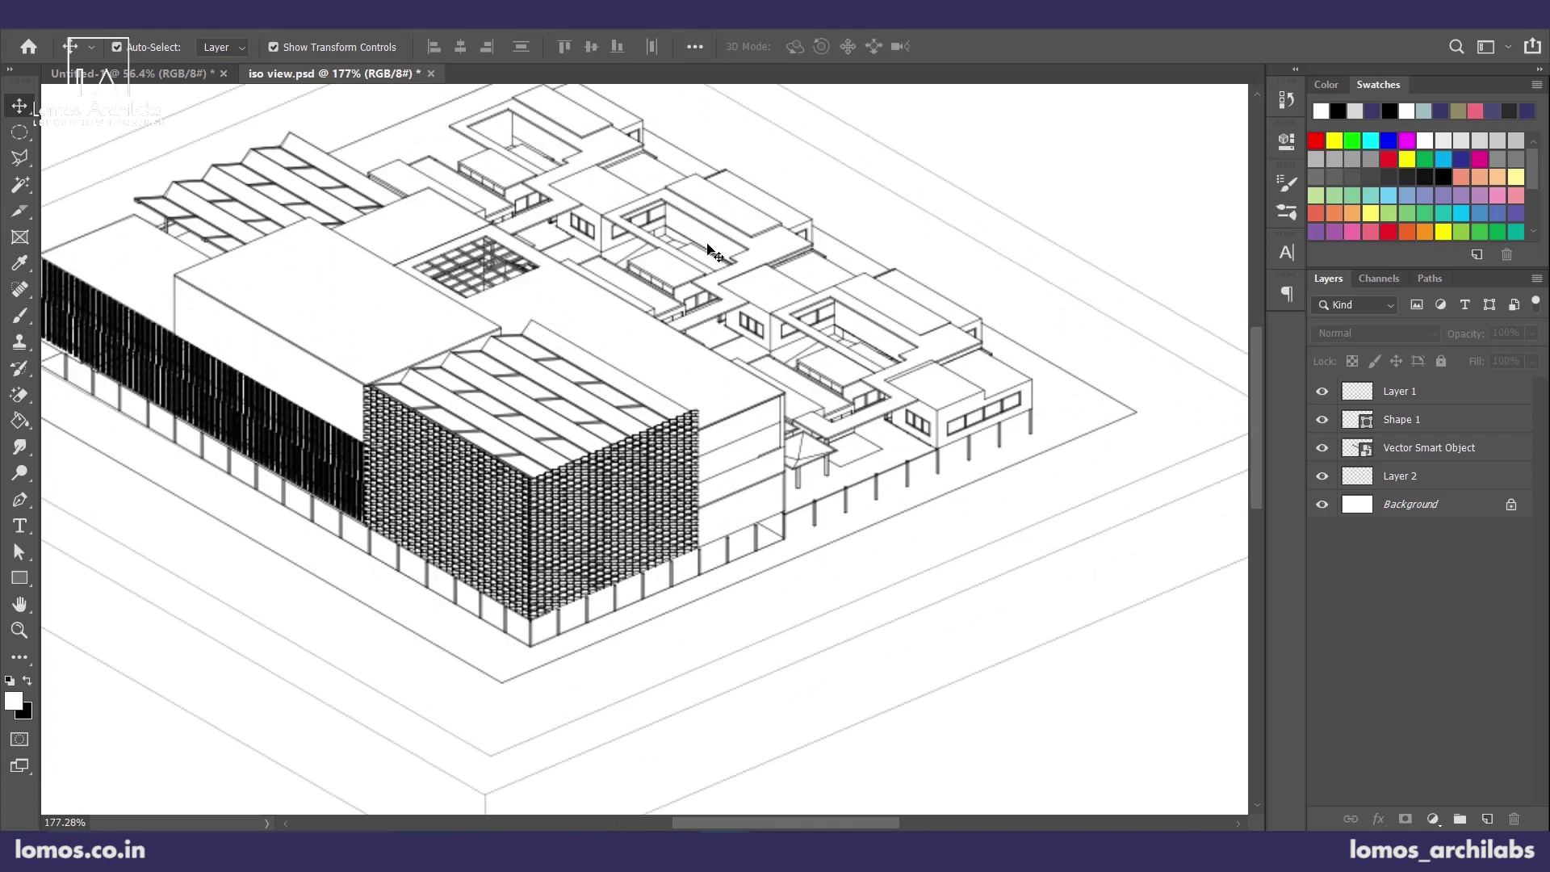
pyautogui.press('h')
pyautogui.moveTo(598, 258); pyautogui.dragTo(604, 388)
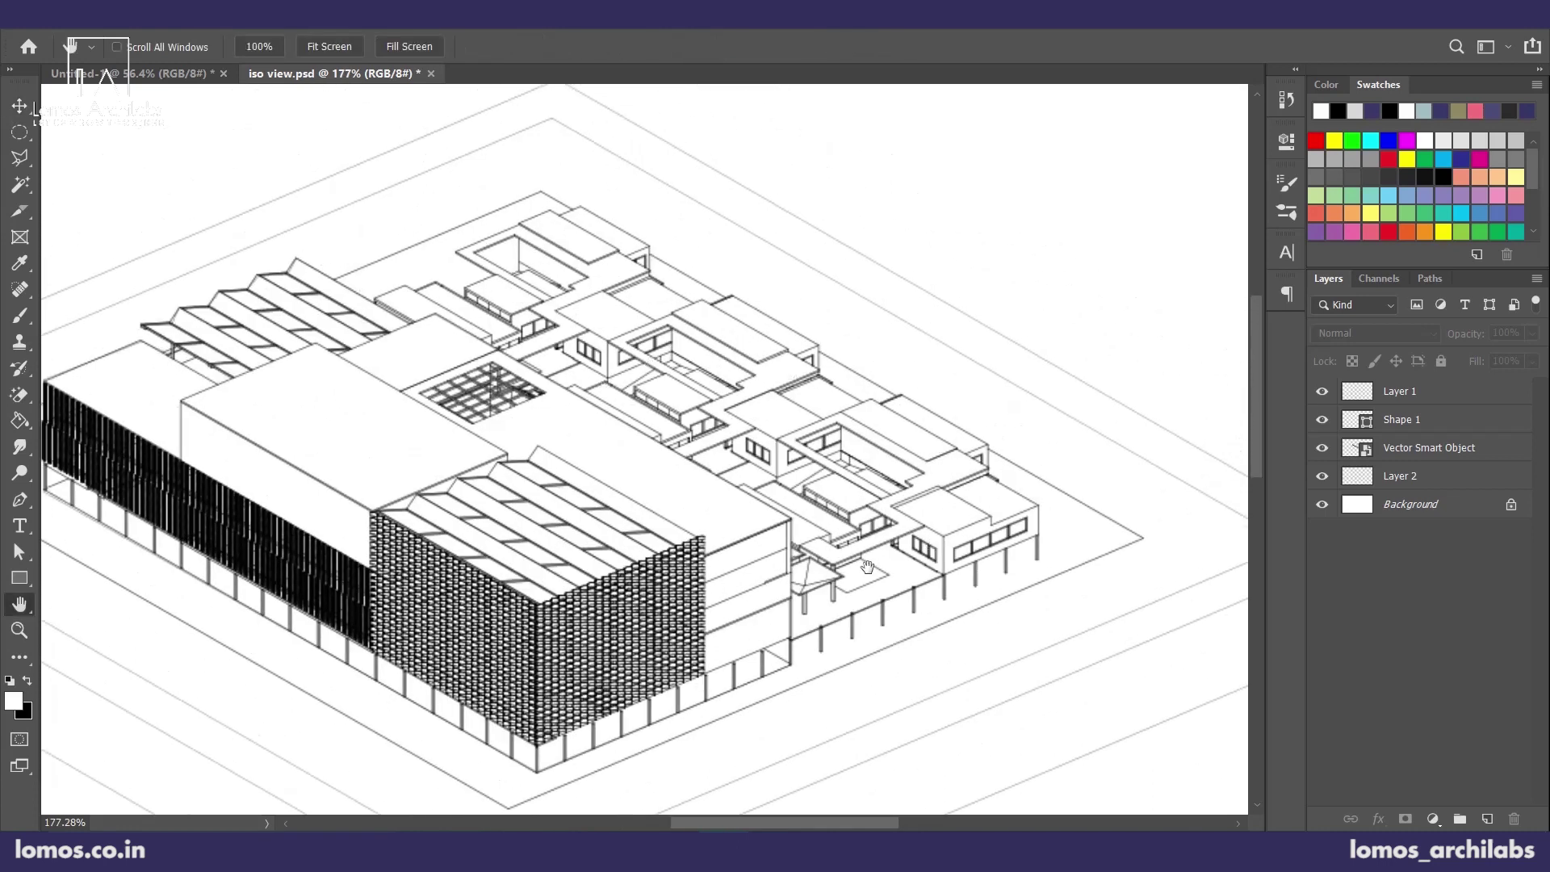
pyautogui.moveTo(641, 596); pyautogui.dragTo(775, 538)
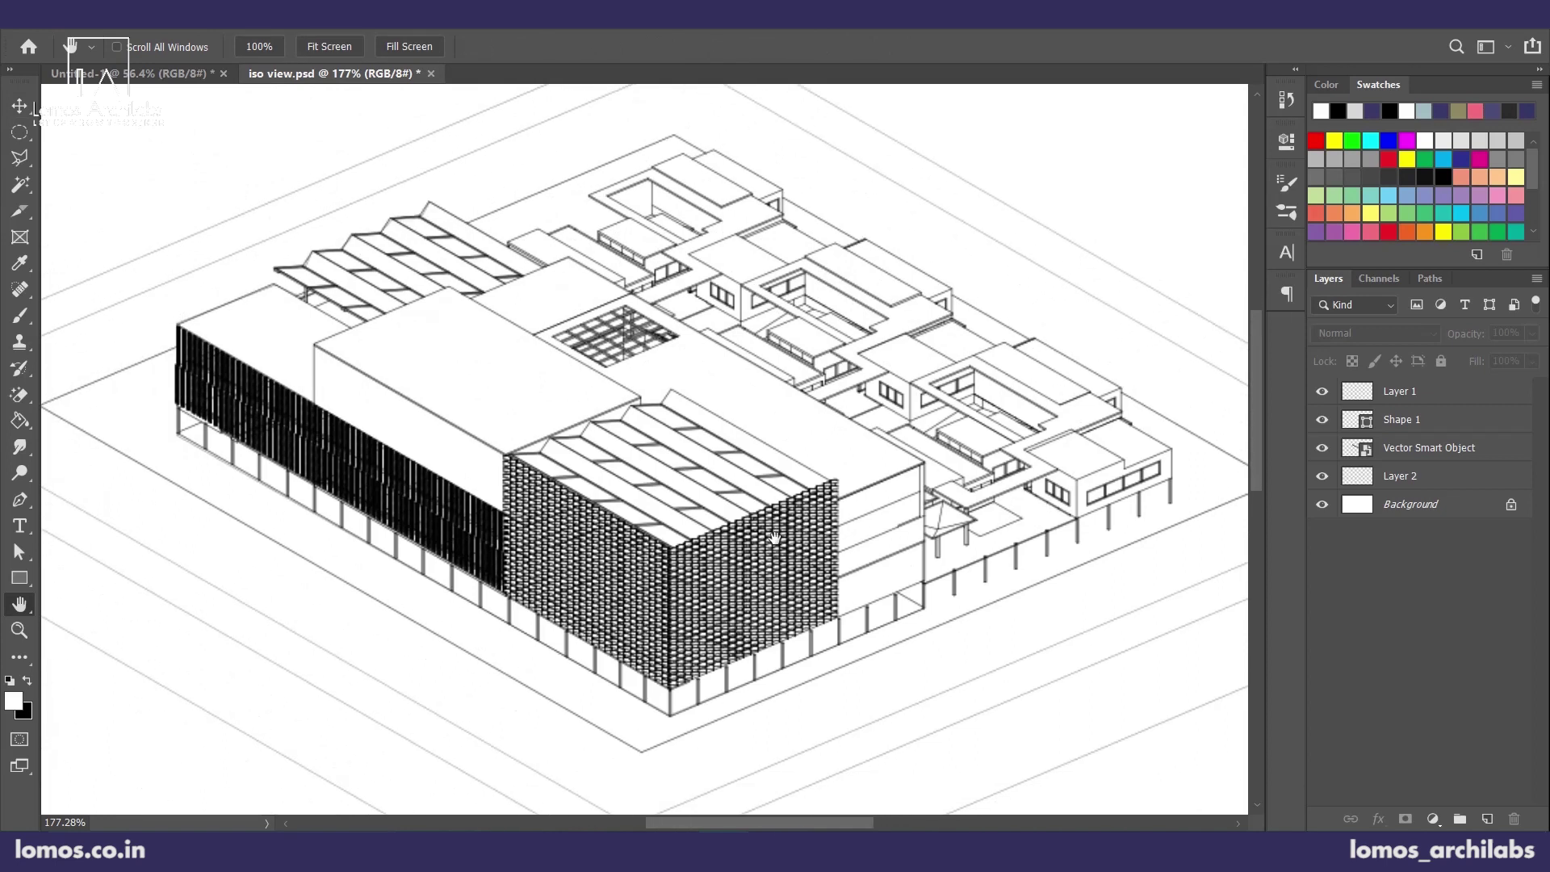
# - Start a Pen tool shape around the main building, tracing its end edge and the stepped sawtooth roofline to the raised rear roof corner
pyautogui.scroll(-2, 848, 504)
pyautogui.moveTo(428, 402)
pyautogui.mouseDown()
pyautogui.moveTo(353, 305)
pyautogui.moveTo(424, 382)
pyautogui.mouseUp()
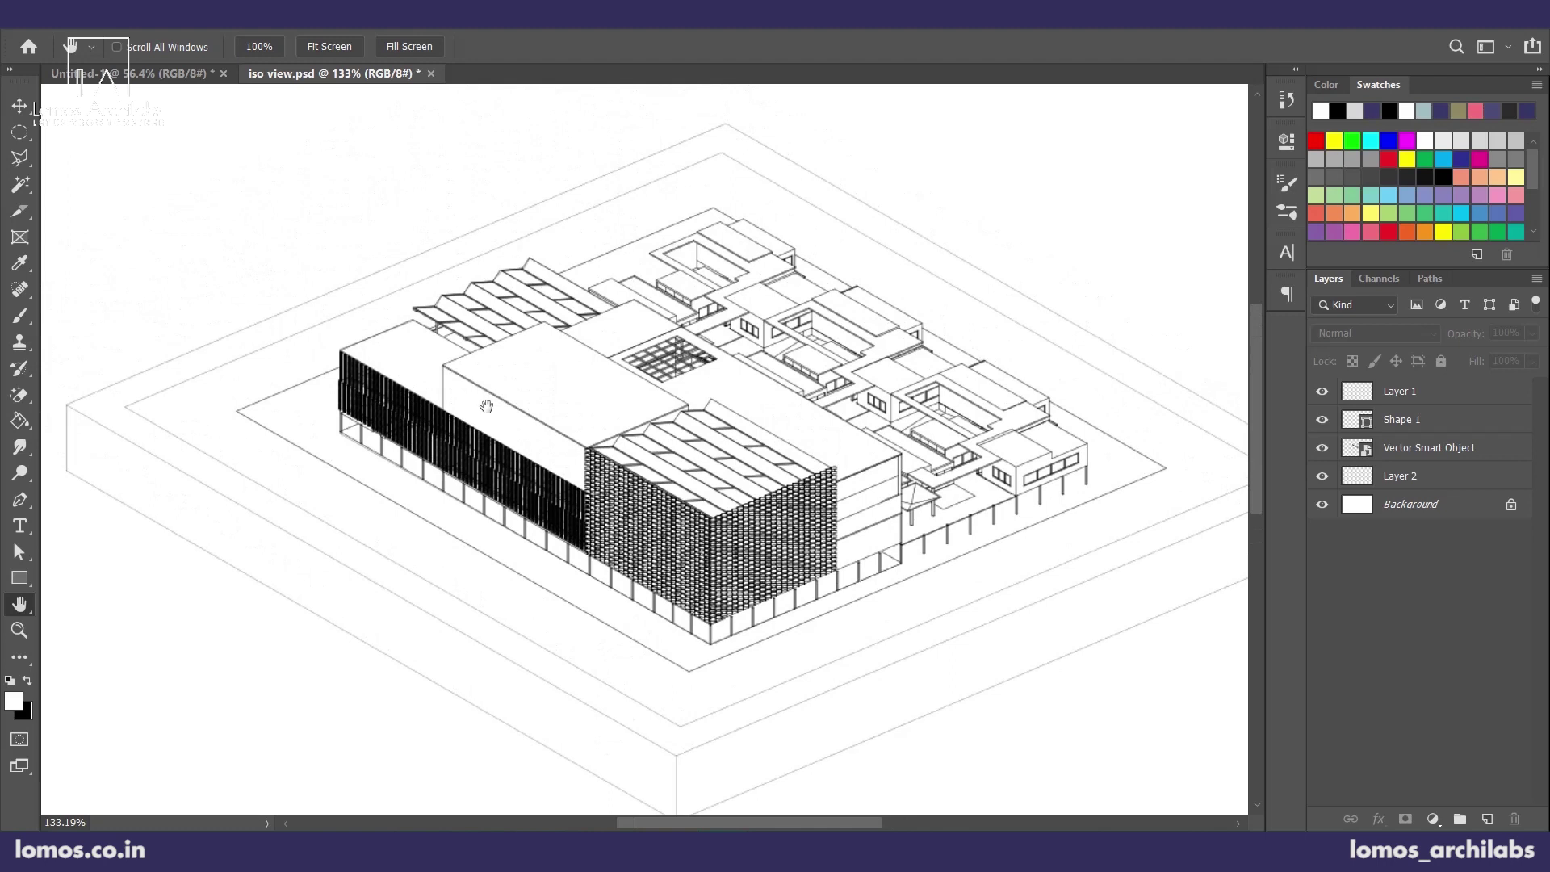
pyautogui.press('p')
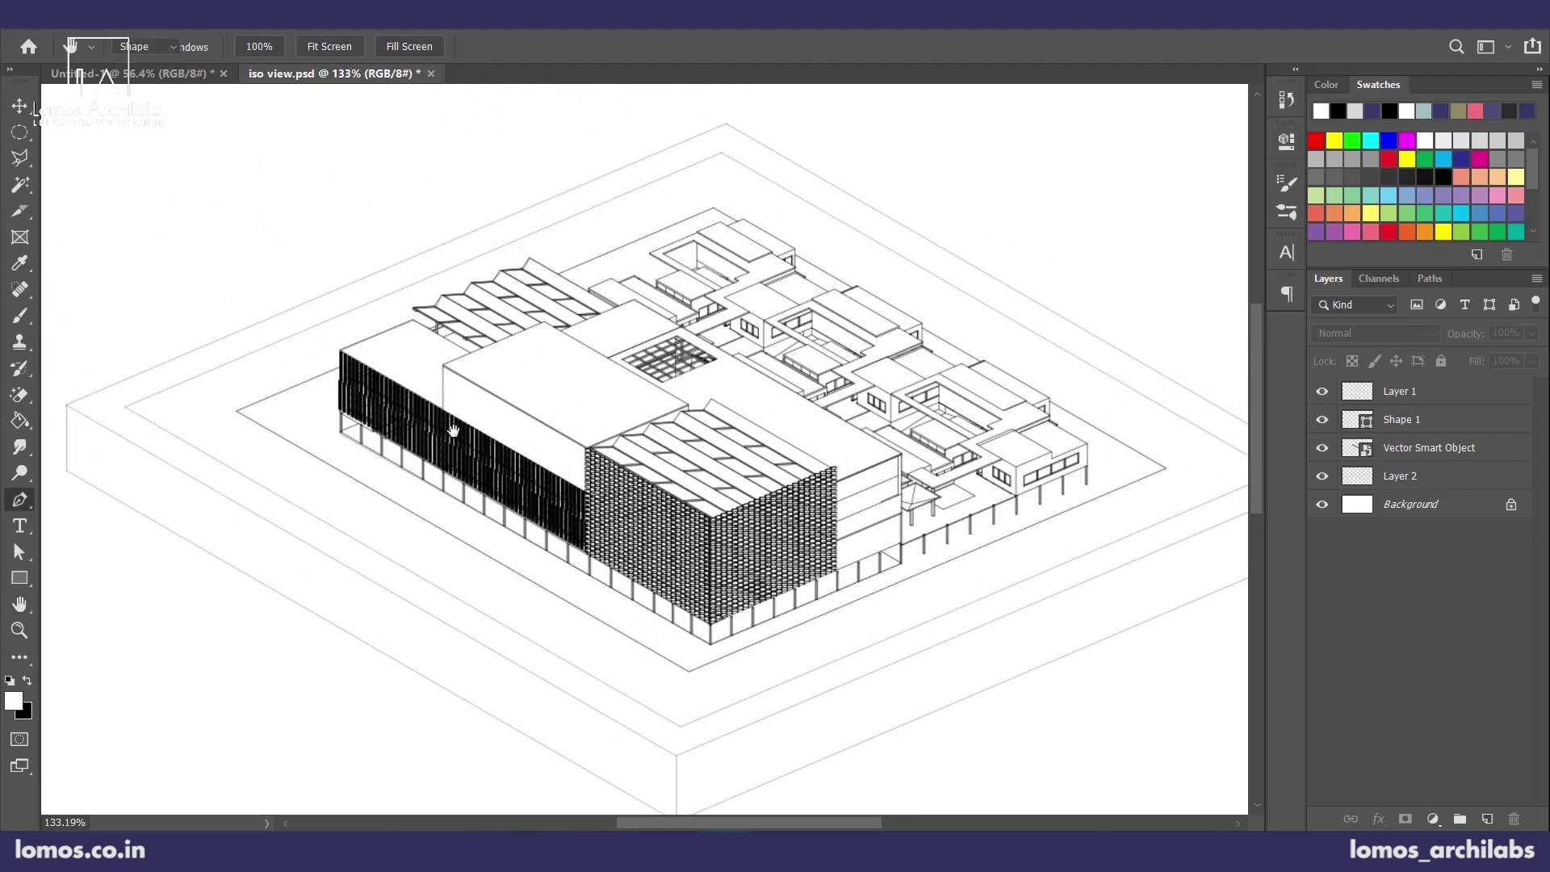
pyautogui.click(339, 431)
pyautogui.click(340, 352)
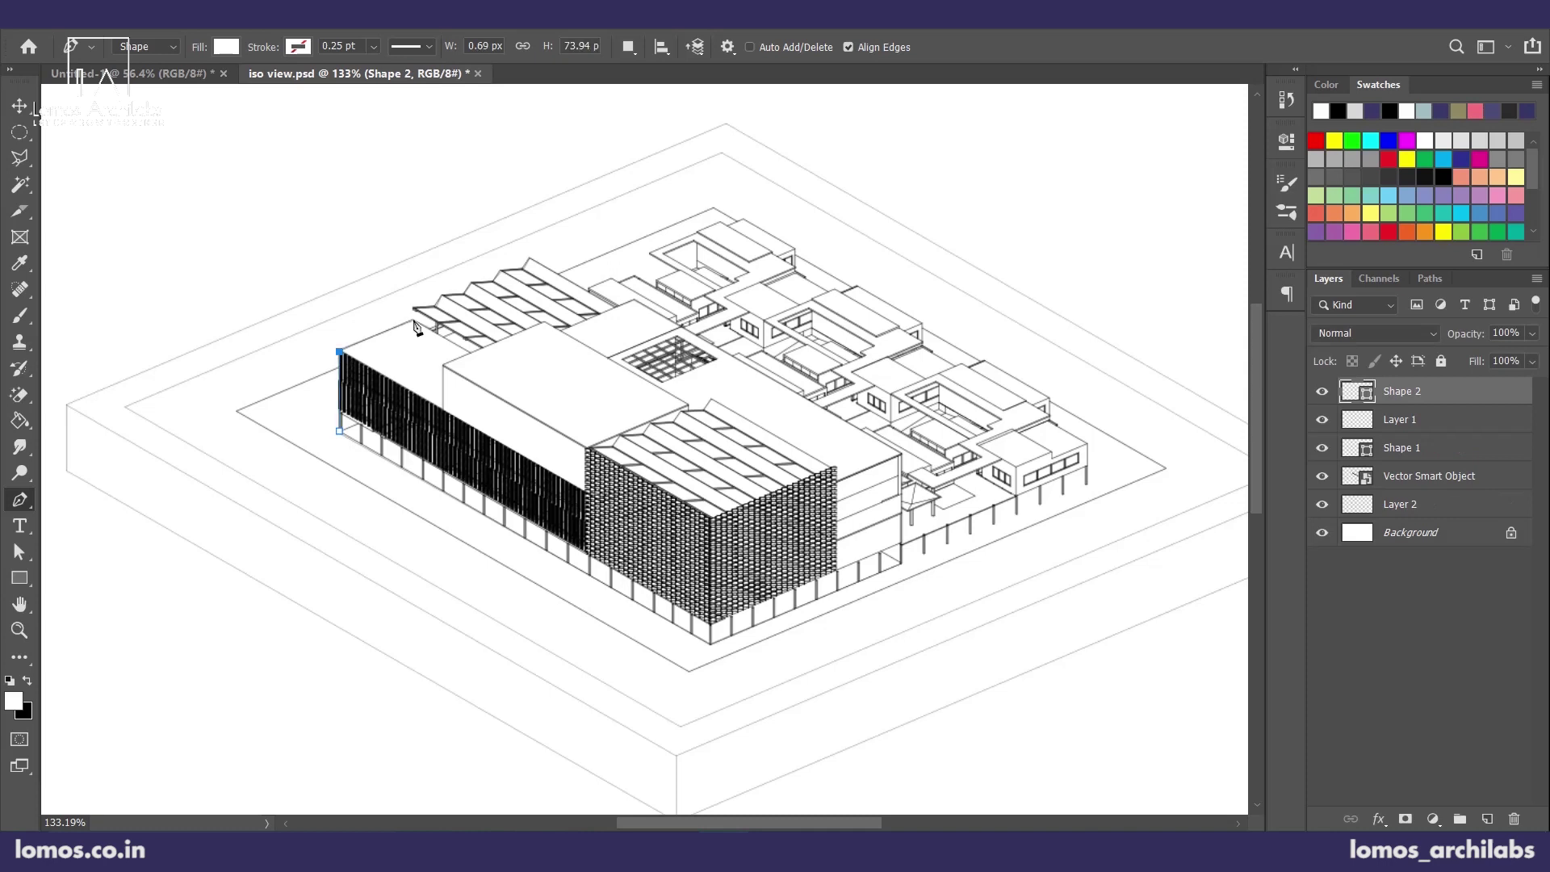
pyautogui.click(412, 320)
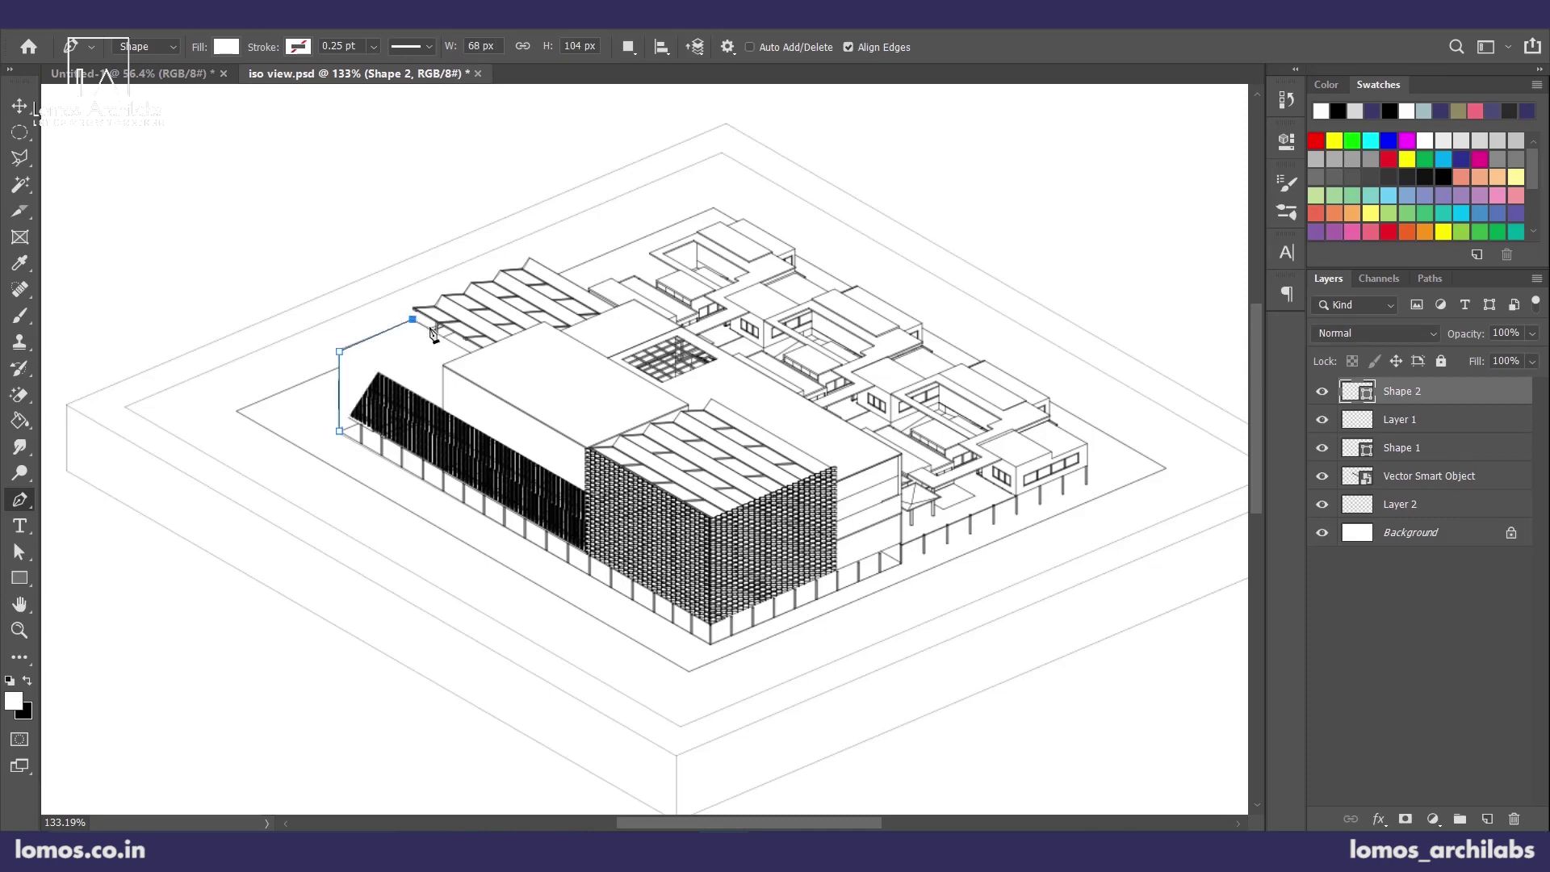
pyautogui.click(432, 328)
pyautogui.click(414, 308)
pyautogui.hotkey('ctrl', 'z')
pyautogui.click(414, 308)
pyautogui.click(437, 305)
pyautogui.click(442, 295)
pyautogui.click(465, 292)
pyautogui.click(493, 280)
pyautogui.click(501, 271)
pyautogui.click(525, 267)
pyautogui.click(529, 259)
pyautogui.click(616, 307)
pyautogui.click(635, 301)
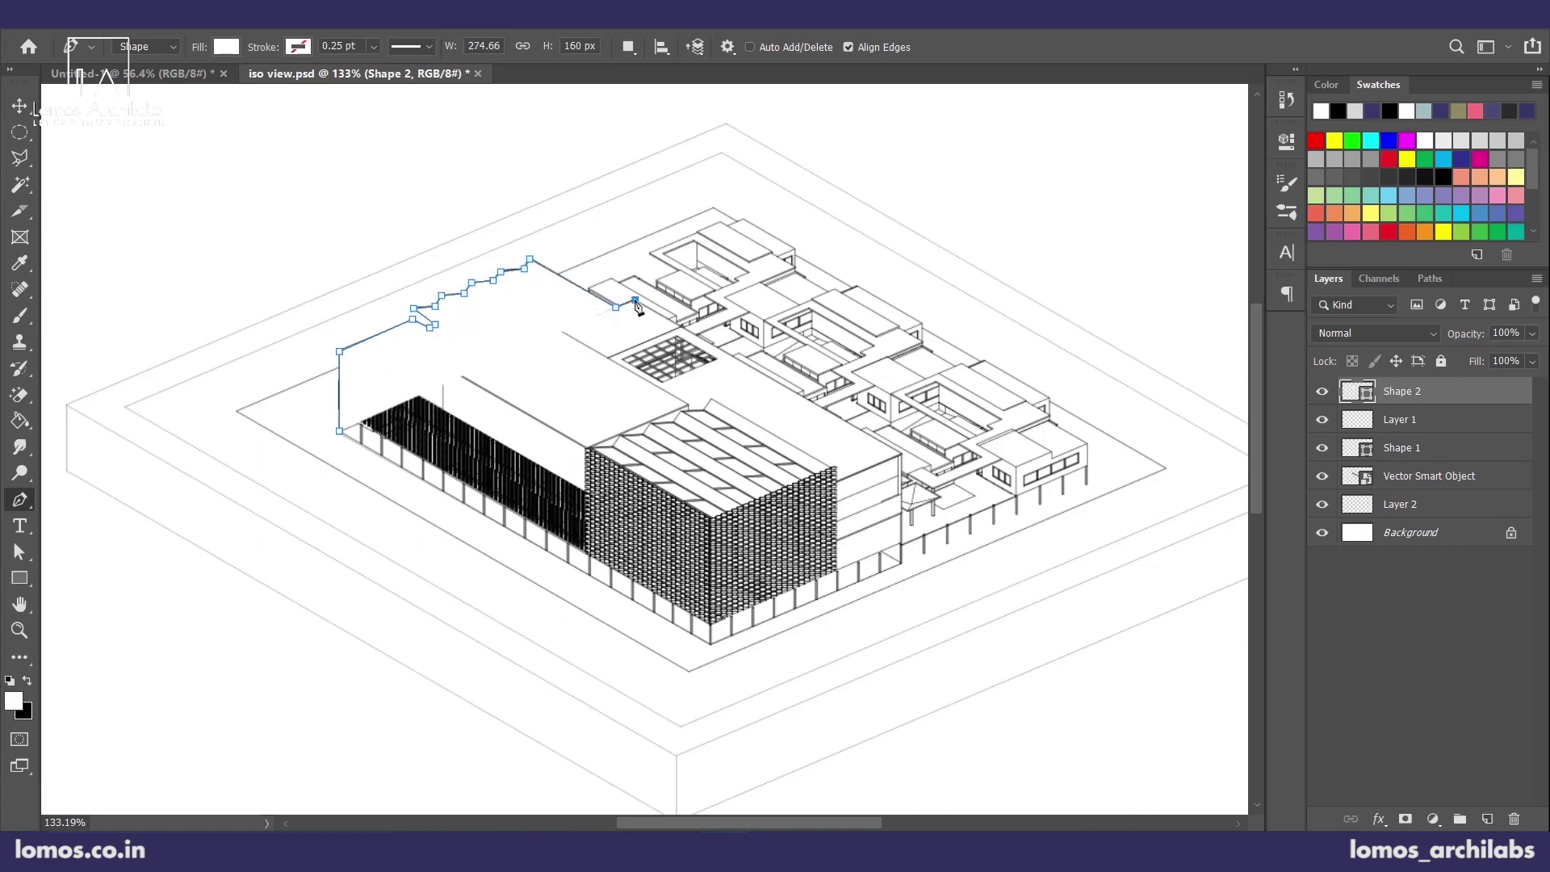
# - Continue the outline along the rear roof edge, side wall and base, closing the building shape at about 524 by 358 px
pyautogui.click(903, 455)
pyautogui.click(903, 563)
pyautogui.click(710, 645)
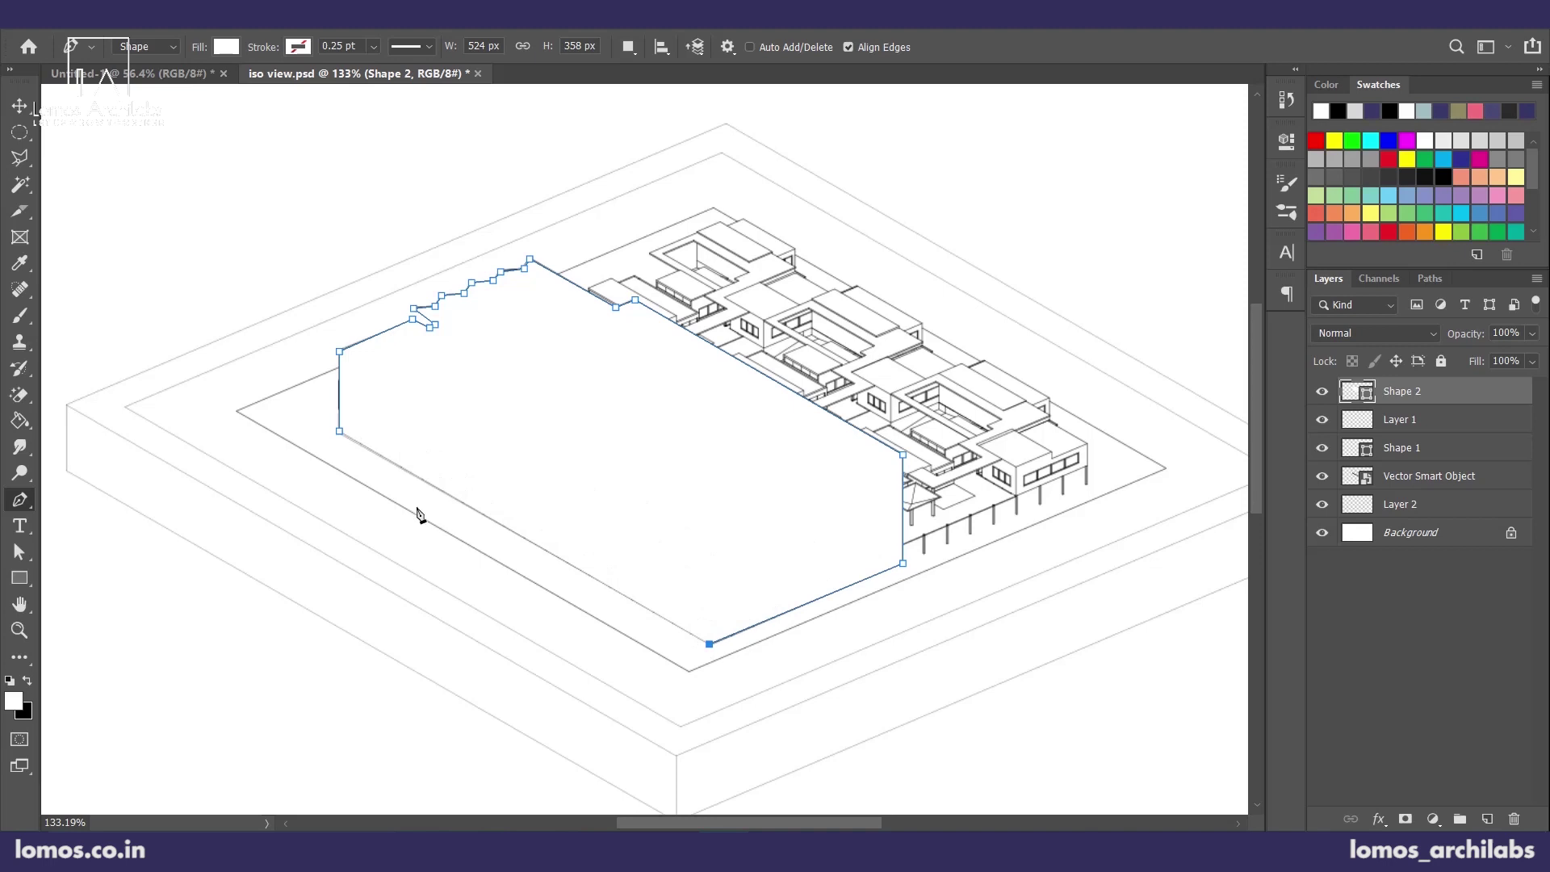
pyautogui.click(340, 432)
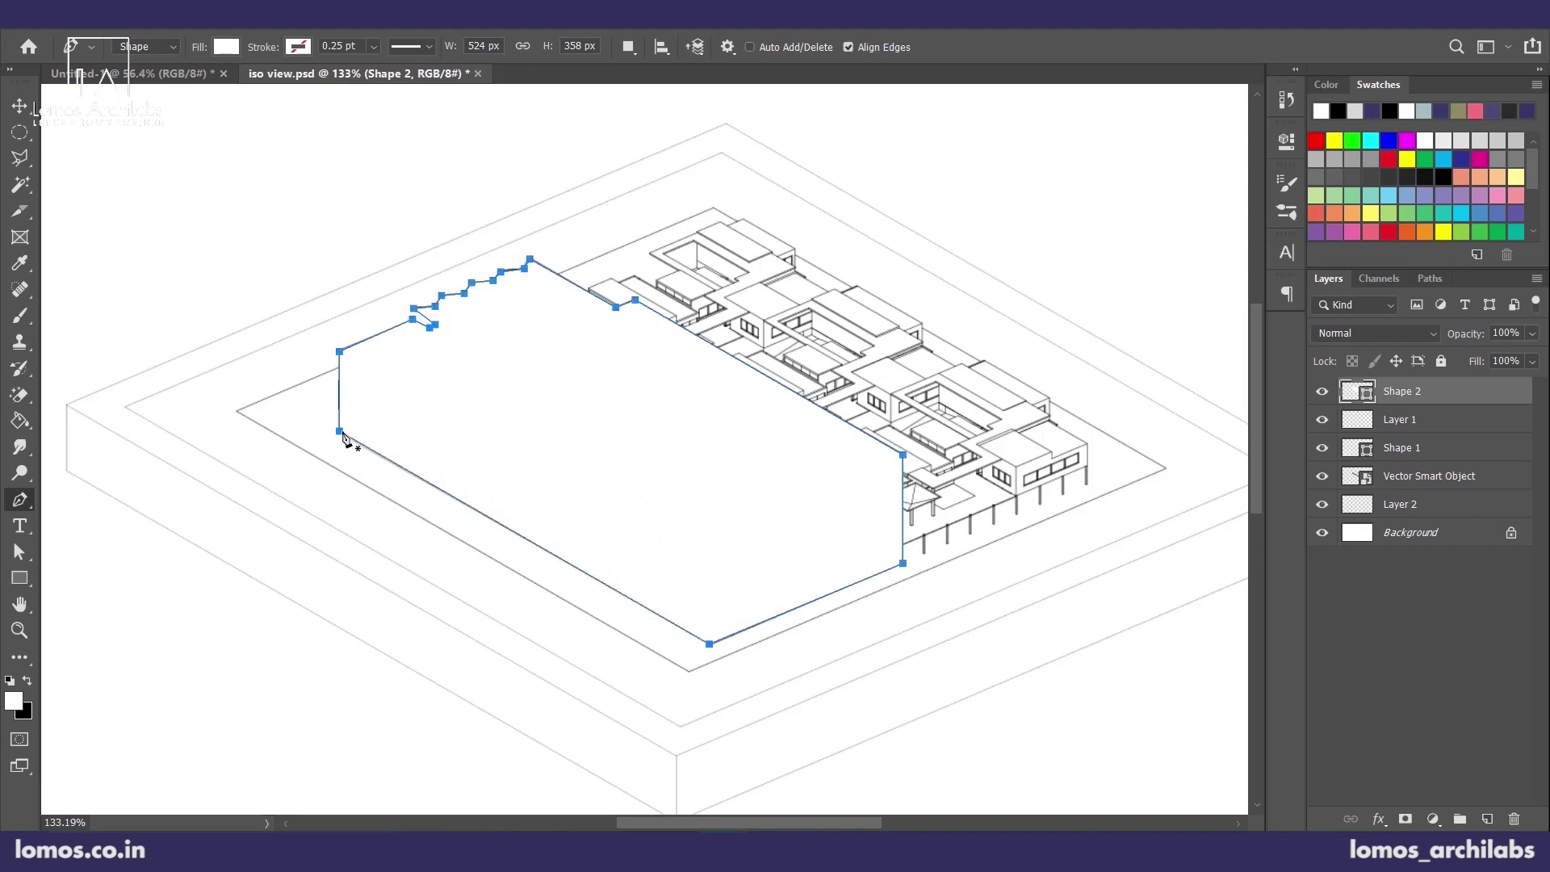
# - Set the main building's outline shape to no fill with a black 2 pt stroke
pyautogui.click(226, 48)
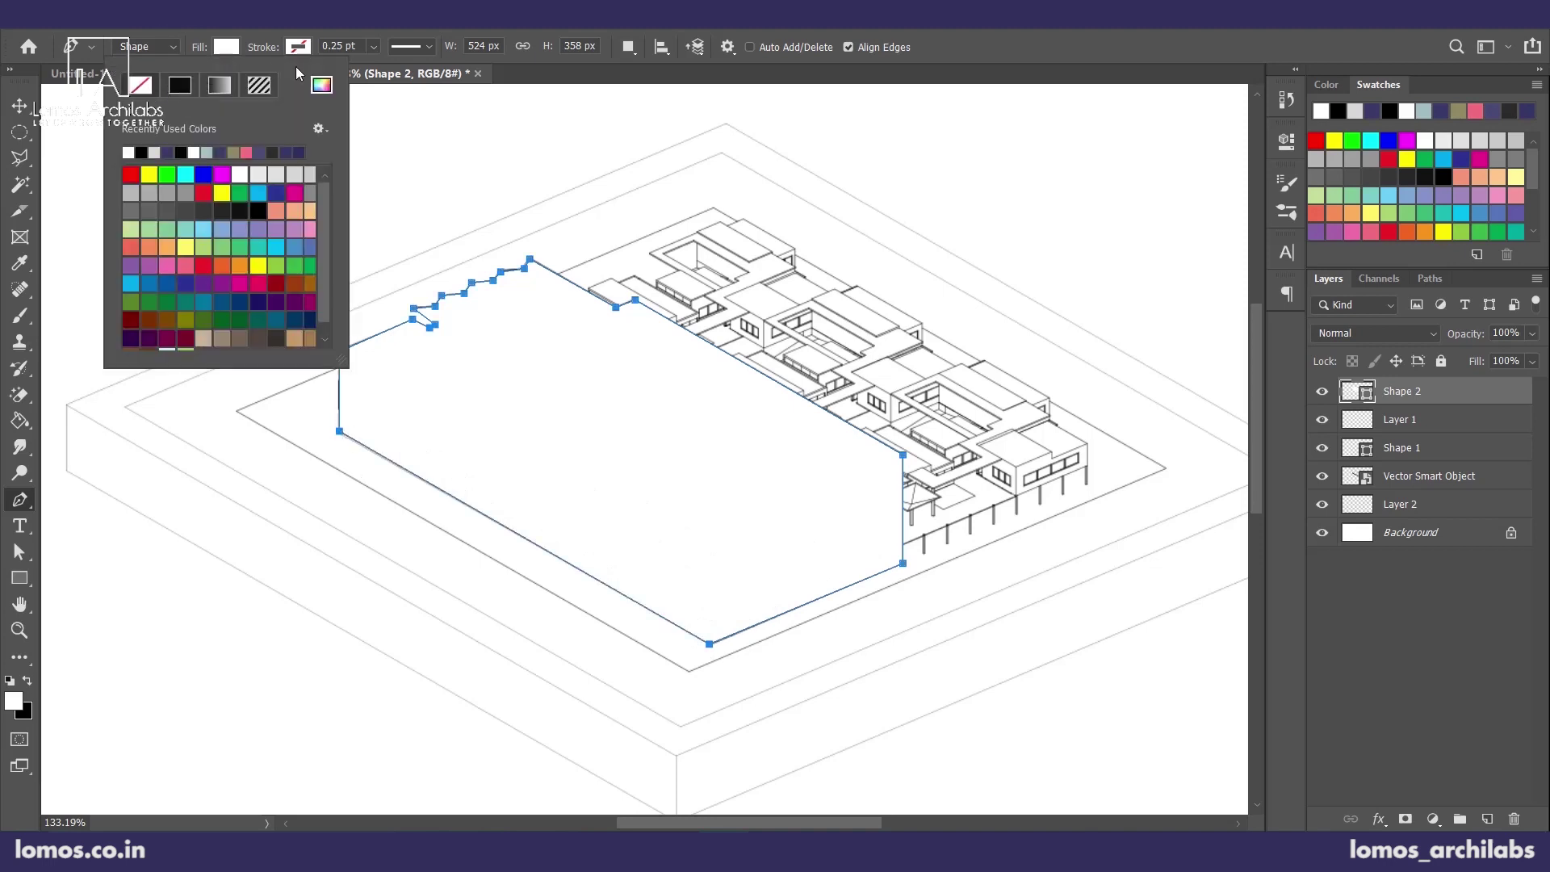
pyautogui.click(147, 87)
pyautogui.click(213, 152)
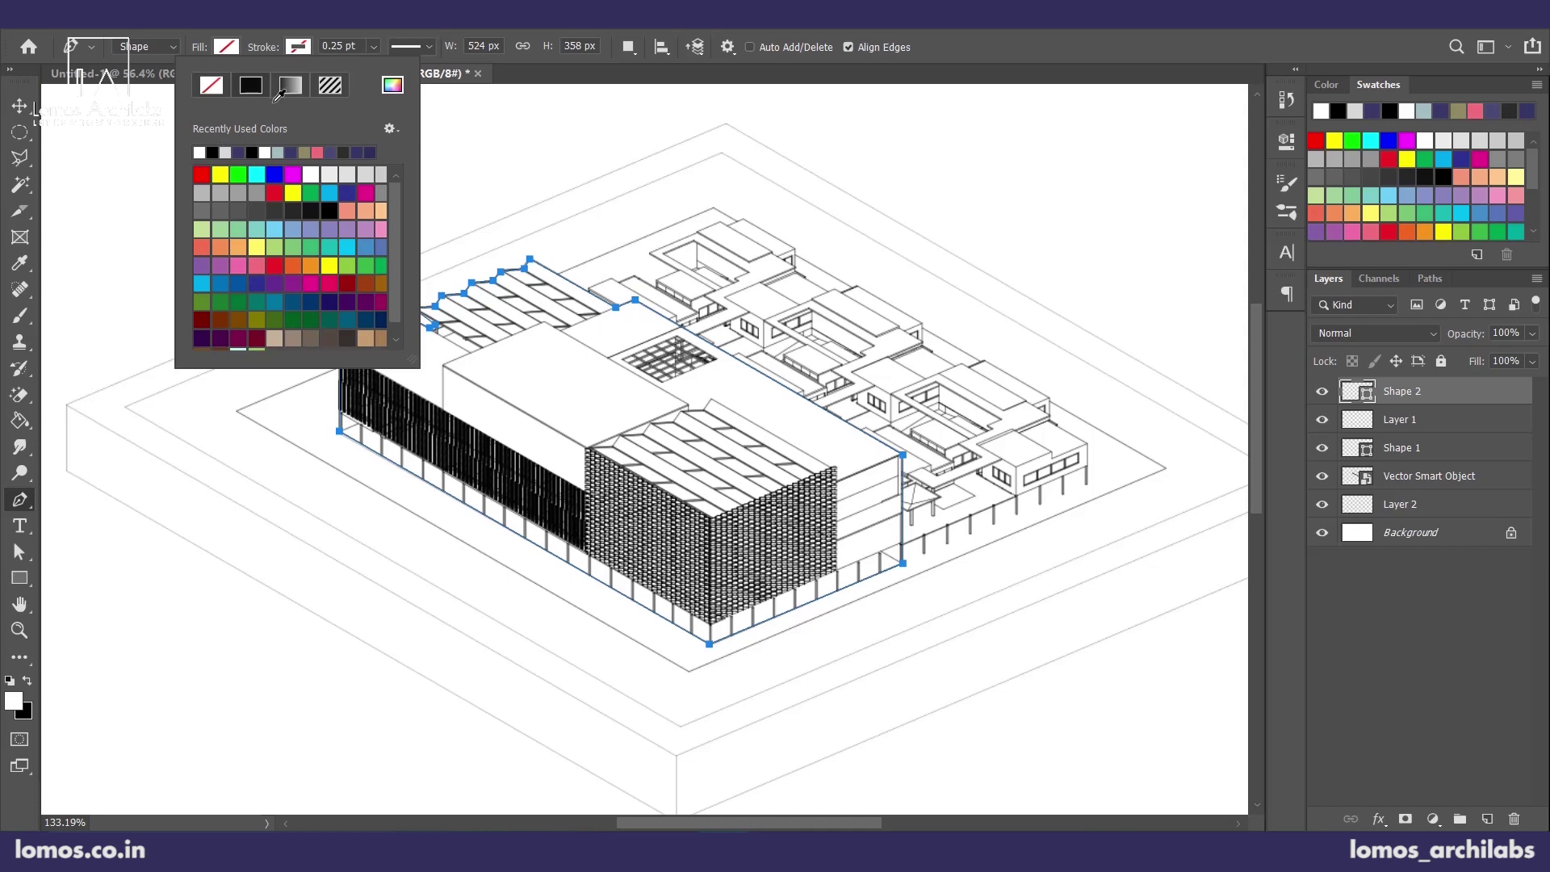
pyautogui.moveTo(360, 50); pyautogui.dragTo(260, 33)
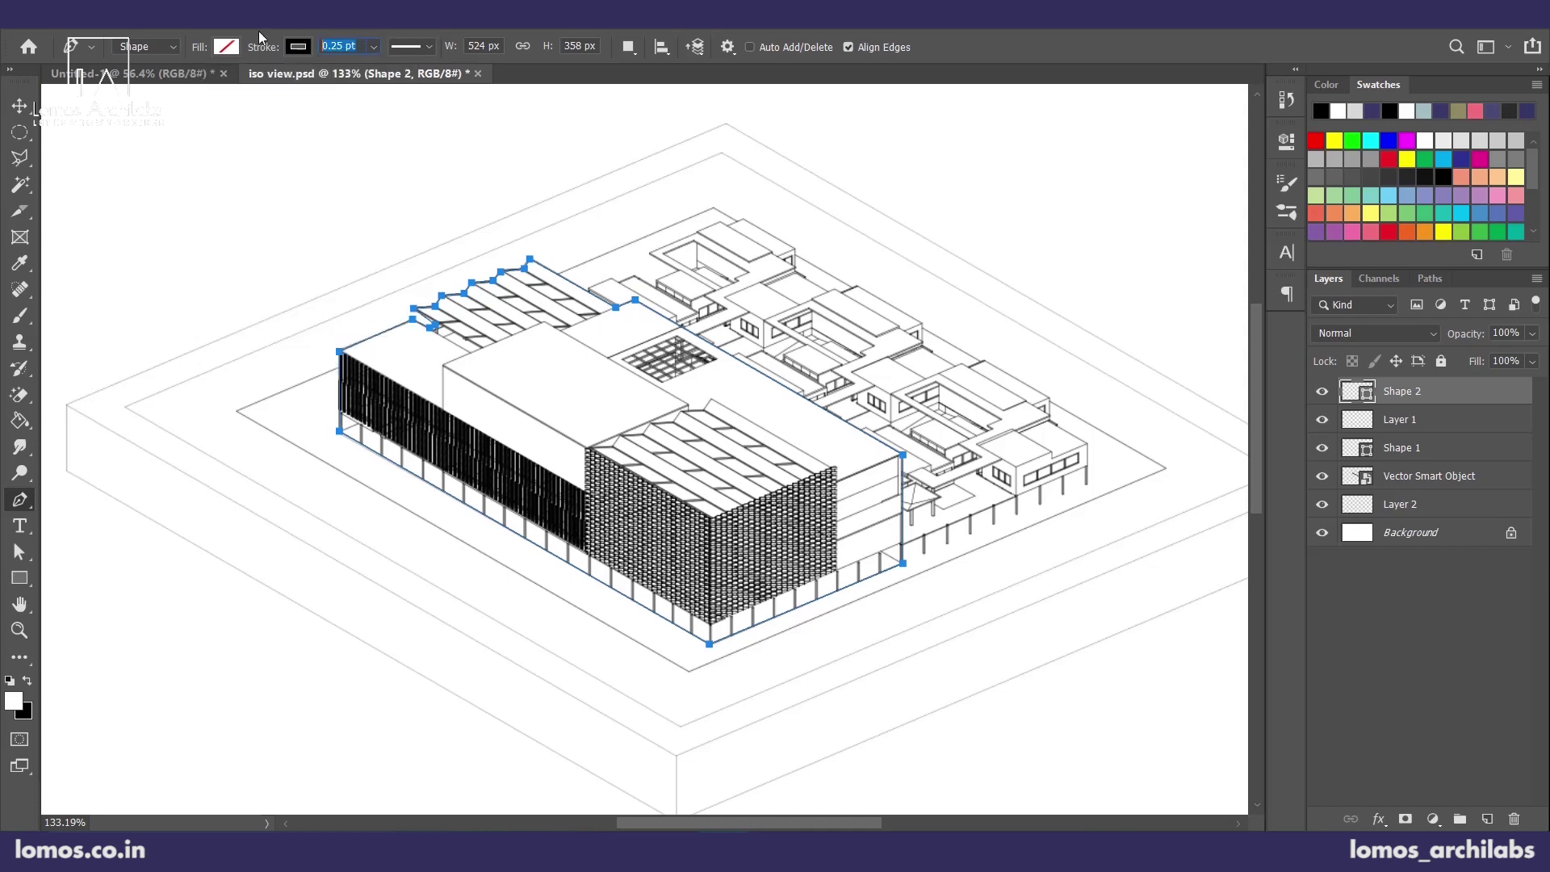
pyautogui.write('5')
pyautogui.press('Return')
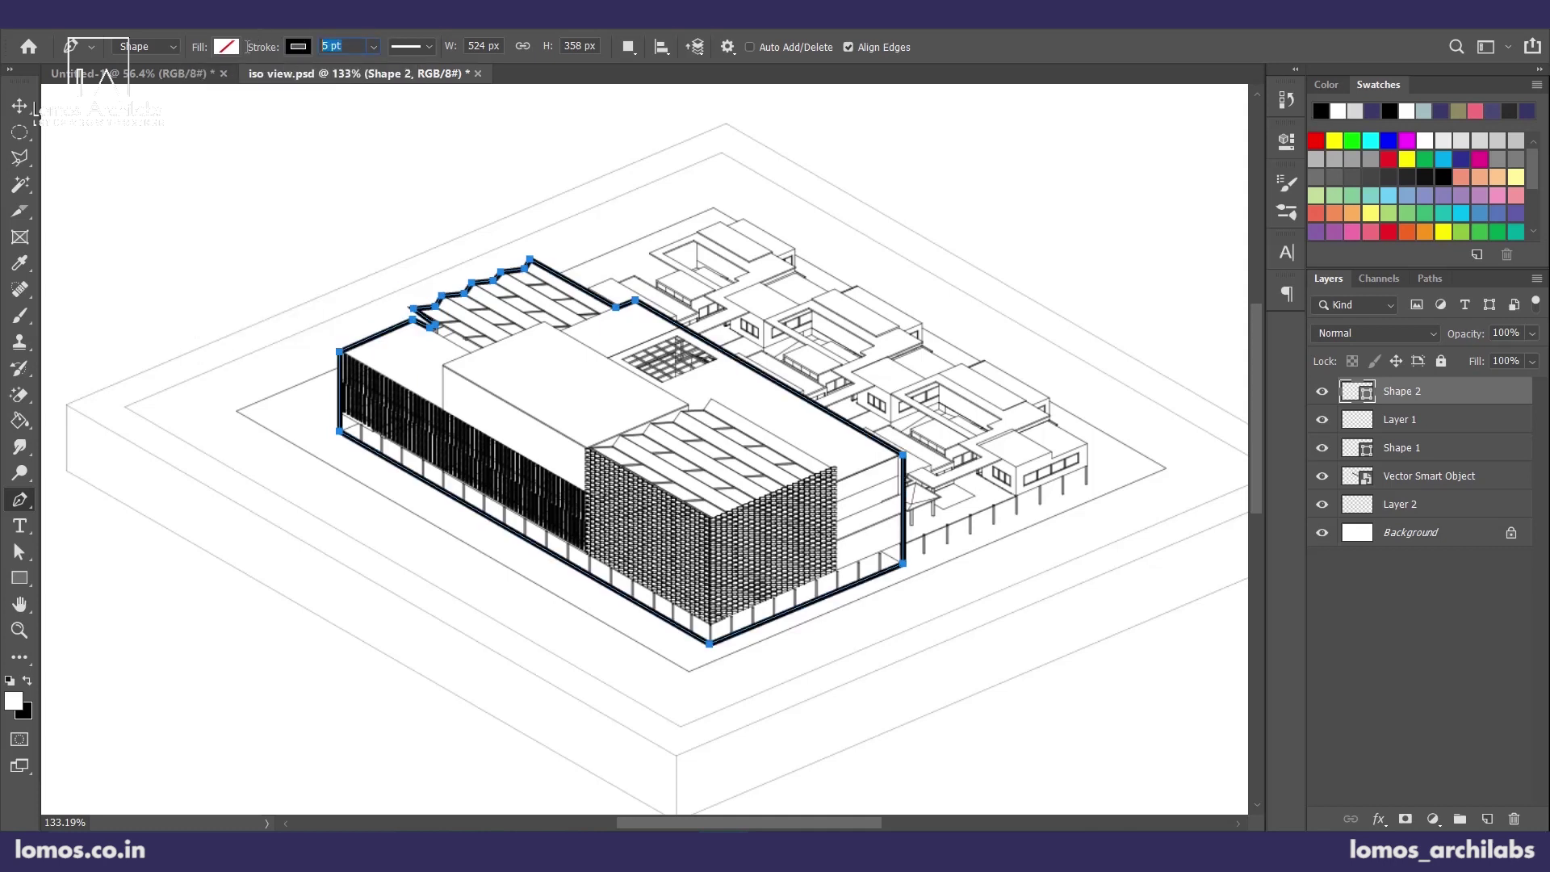
pyautogui.press('Return')
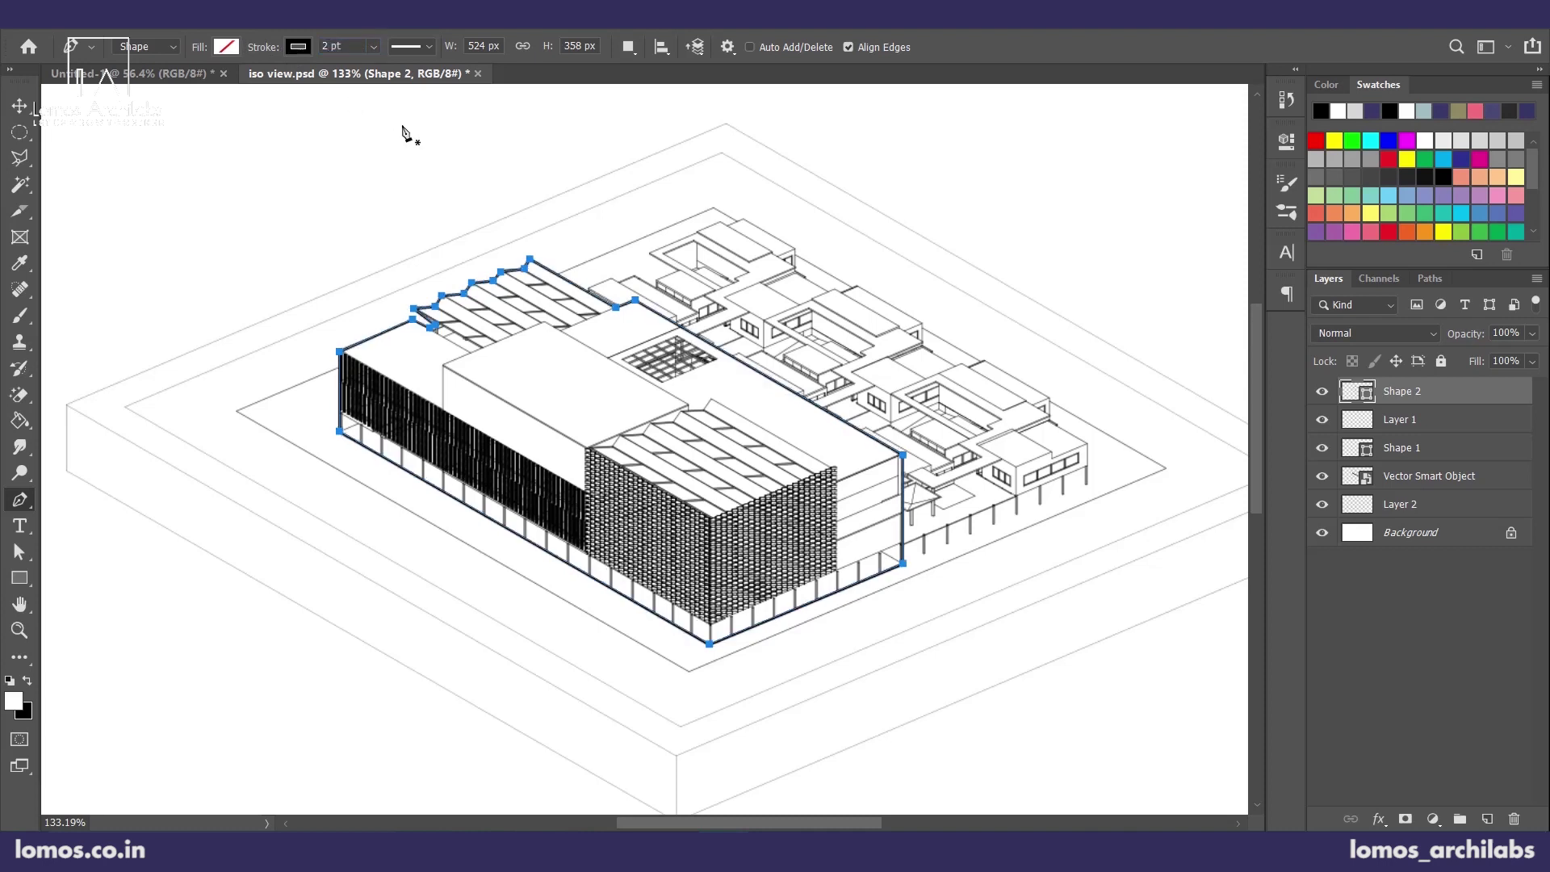
# - Examine the main building's thickened outline up close and against the whole isometric drawing
pyautogui.click(20, 106)
pyautogui.scroll(5, 454, 329)
pyautogui.press('p')
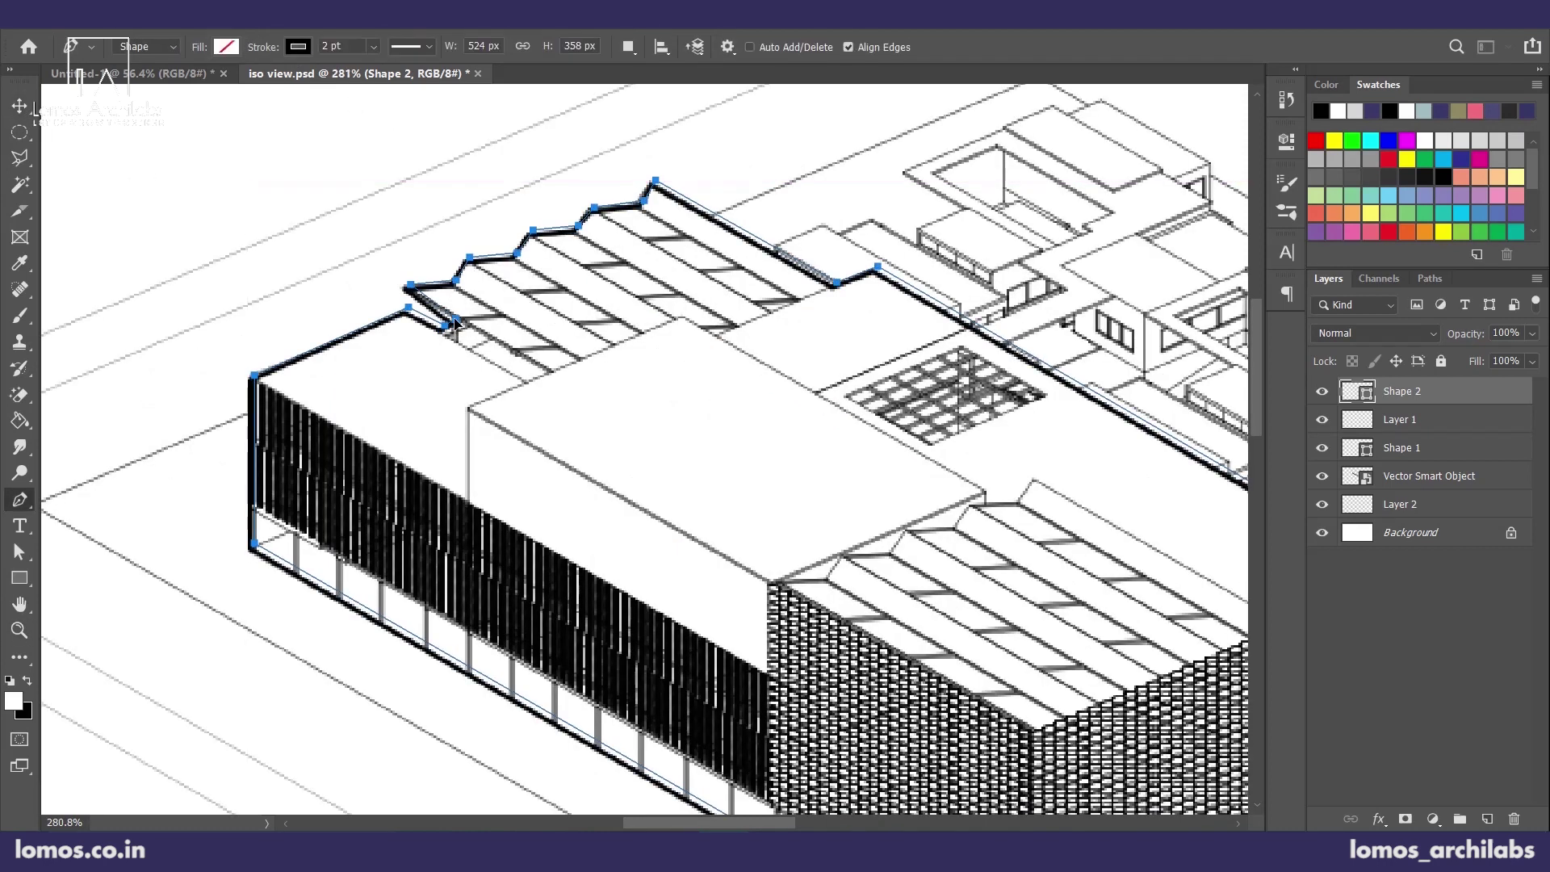
pyautogui.press('v')
pyautogui.hotkey('ctrl', '0')
pyautogui.click(913, 487)
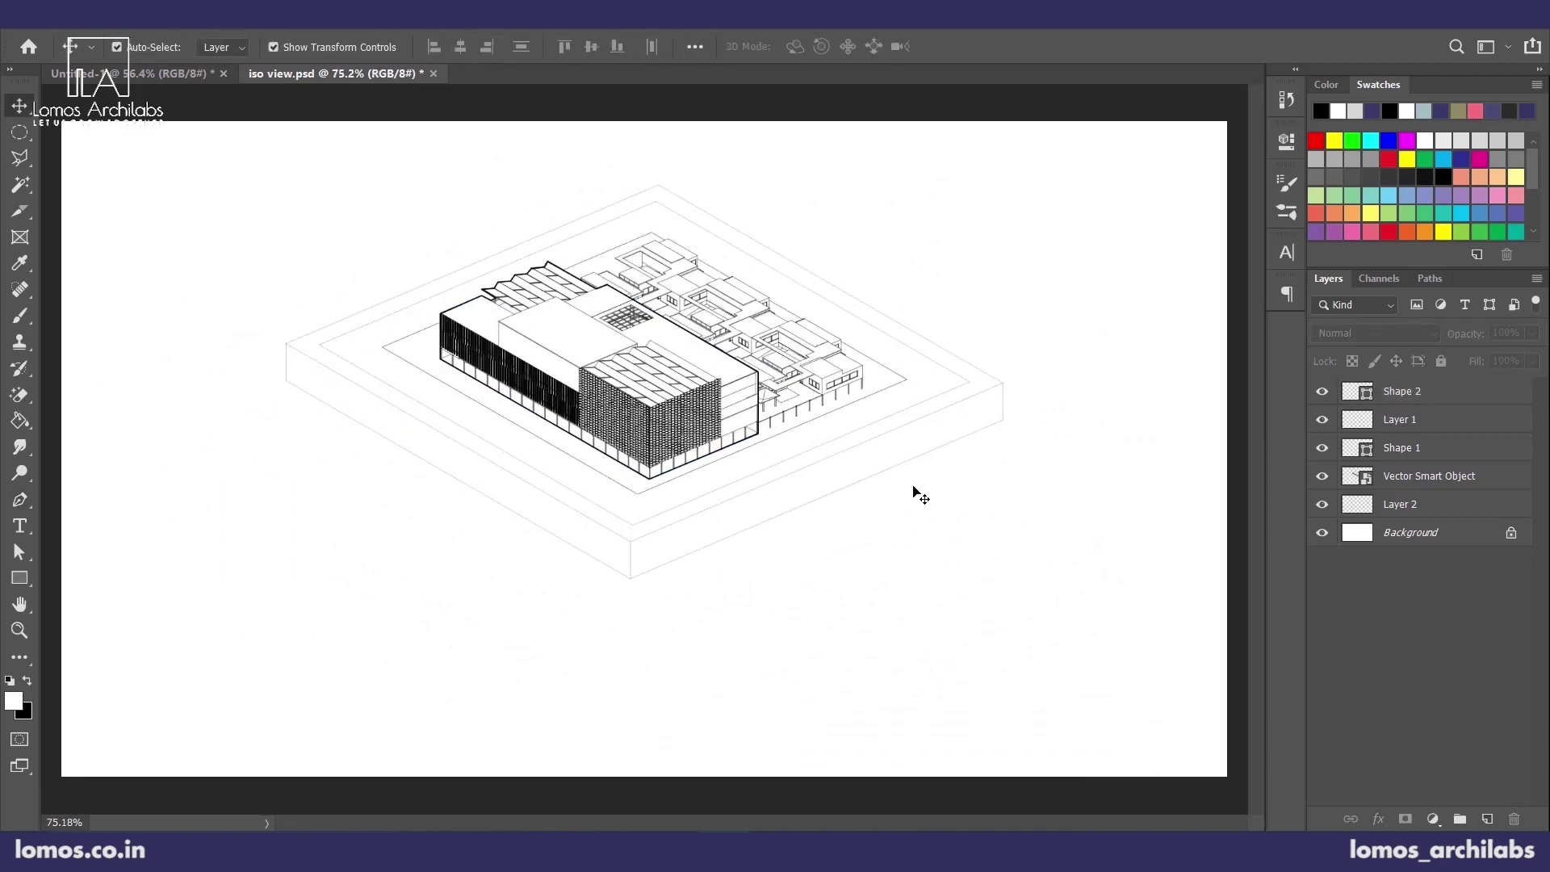
pyautogui.scroll(2, 1014, 396)
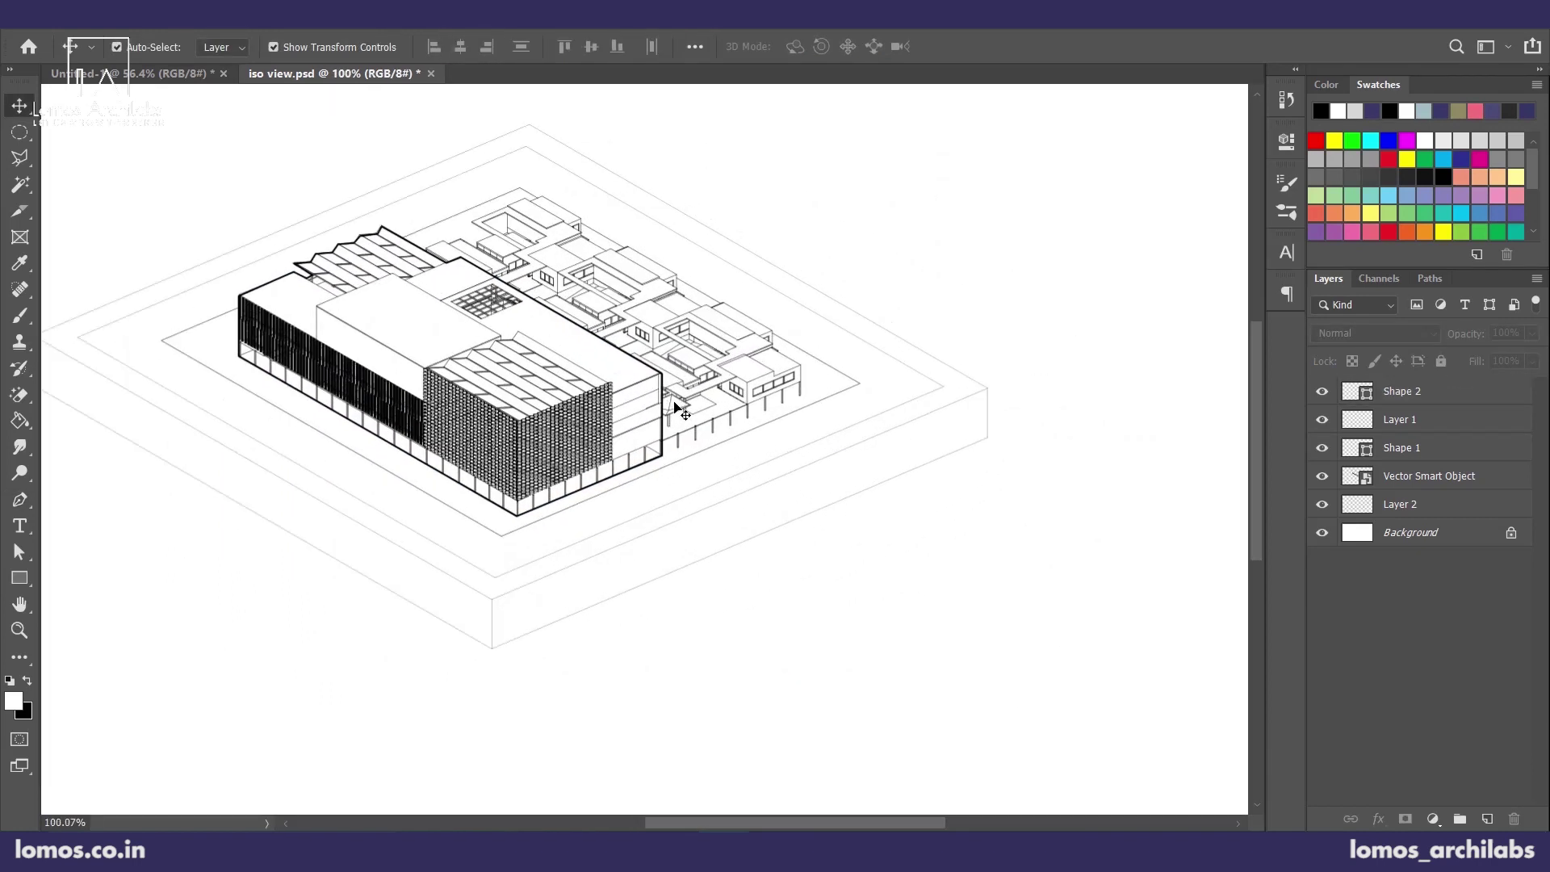
pyautogui.scroll(-2, 795, 429)
pyautogui.scroll(2, 409, 247)
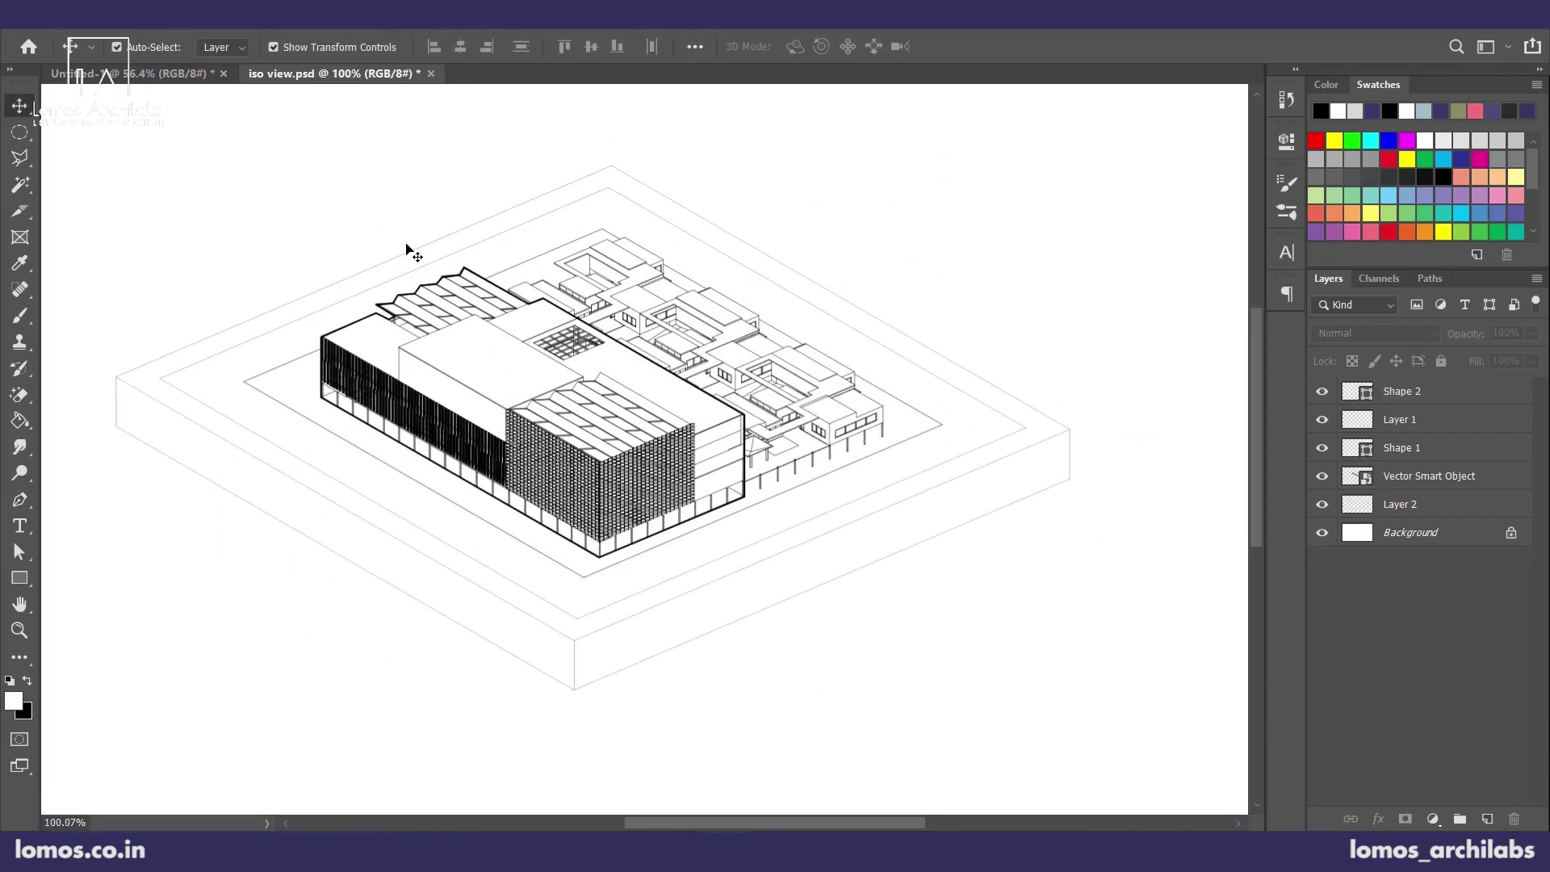
pyautogui.scroll(-2, 436, 305)
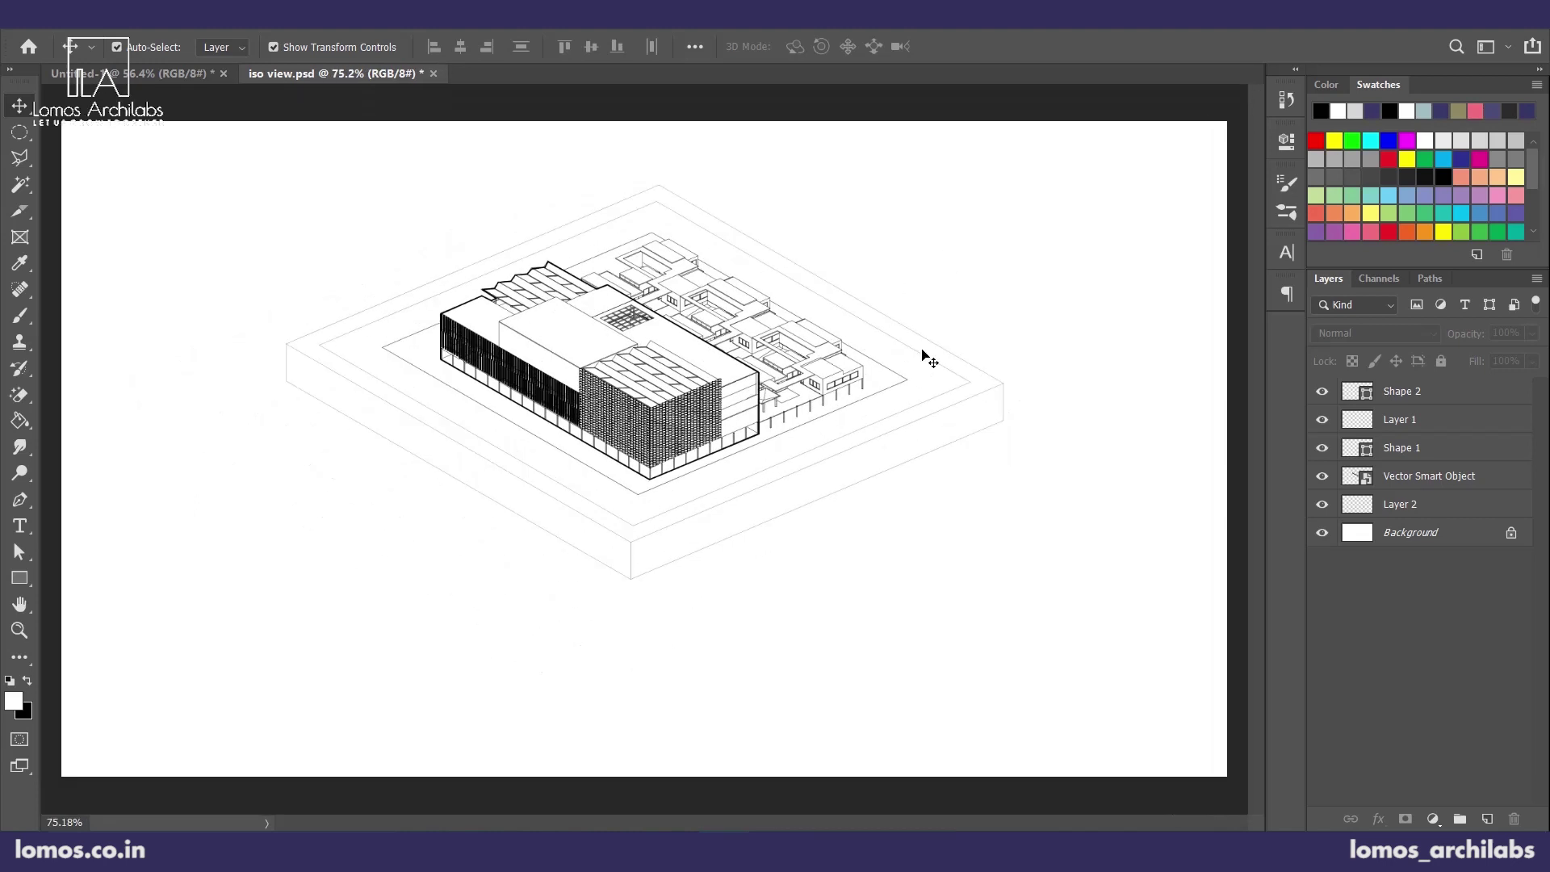
# - Group the Vector Smart Object with Shape 1 and Shape 2, and duplicate the group
pyautogui.moveTo(961, 257); pyautogui.dragTo(495, 598)
pyautogui.hotkey('ctrl', 'g')
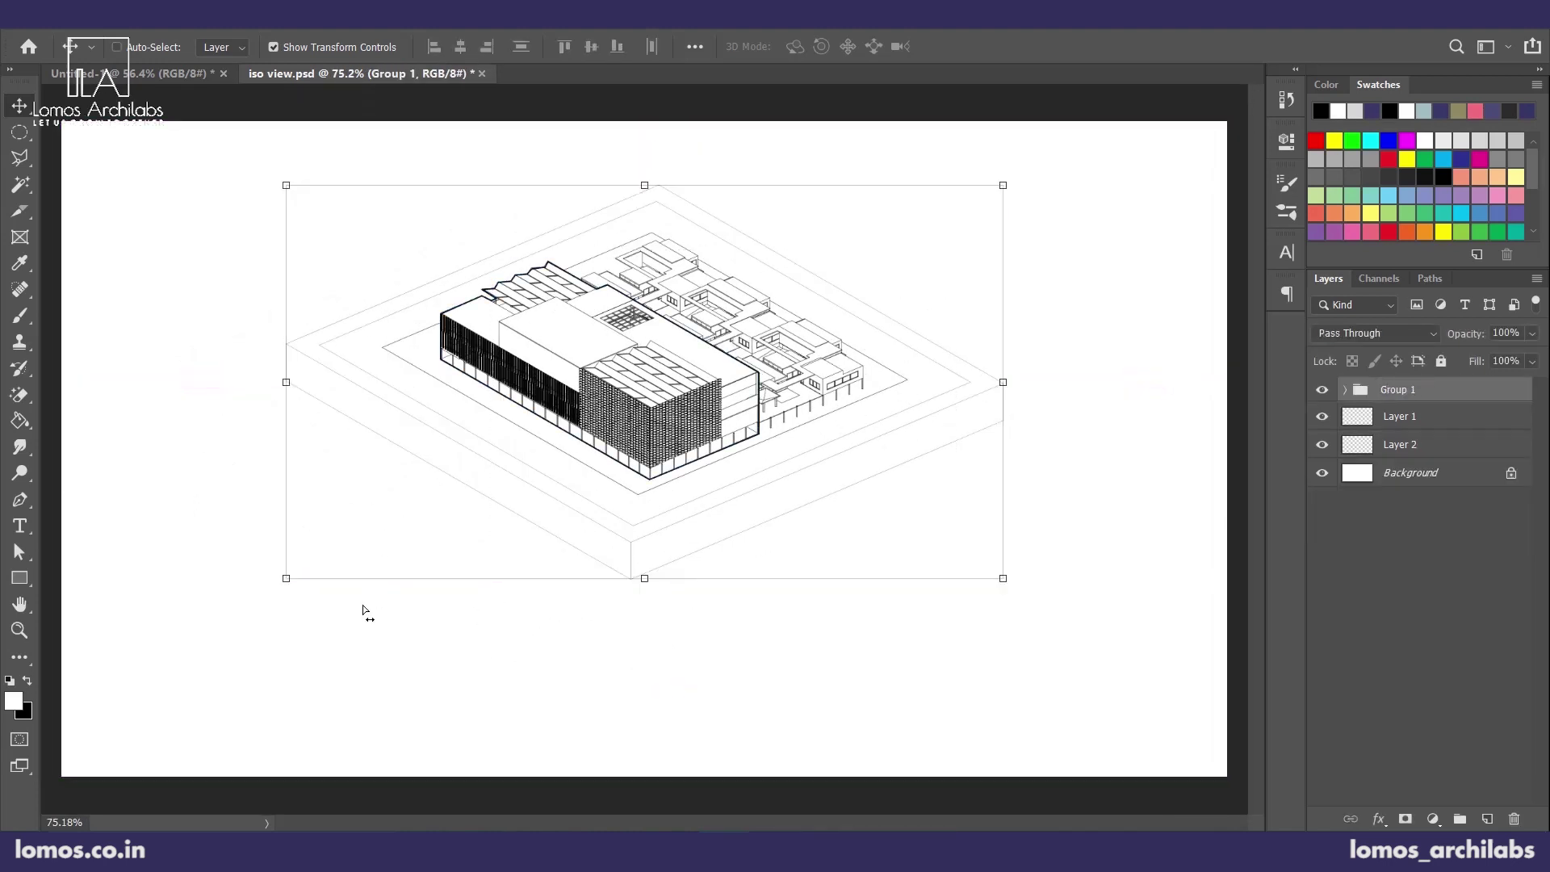
pyautogui.hotkey('ctrl', 'j')
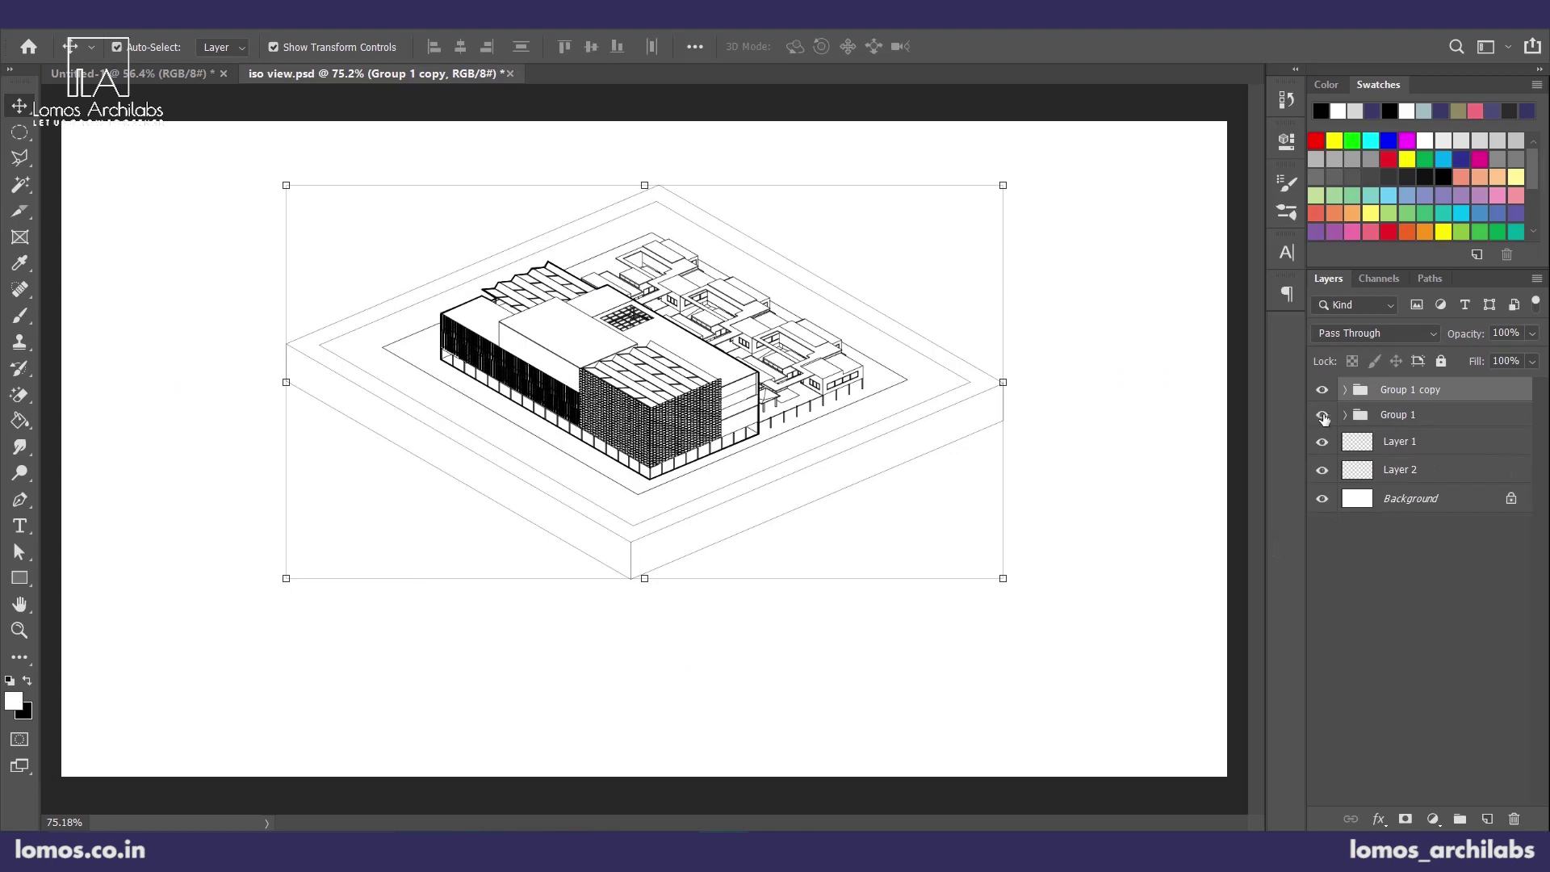
# - Hide the original Group 1 and merge the duplicated group into a single layer
pyautogui.click(1321, 415)
pyautogui.rightClick(1435, 393)
pyautogui.click(1314, 672)
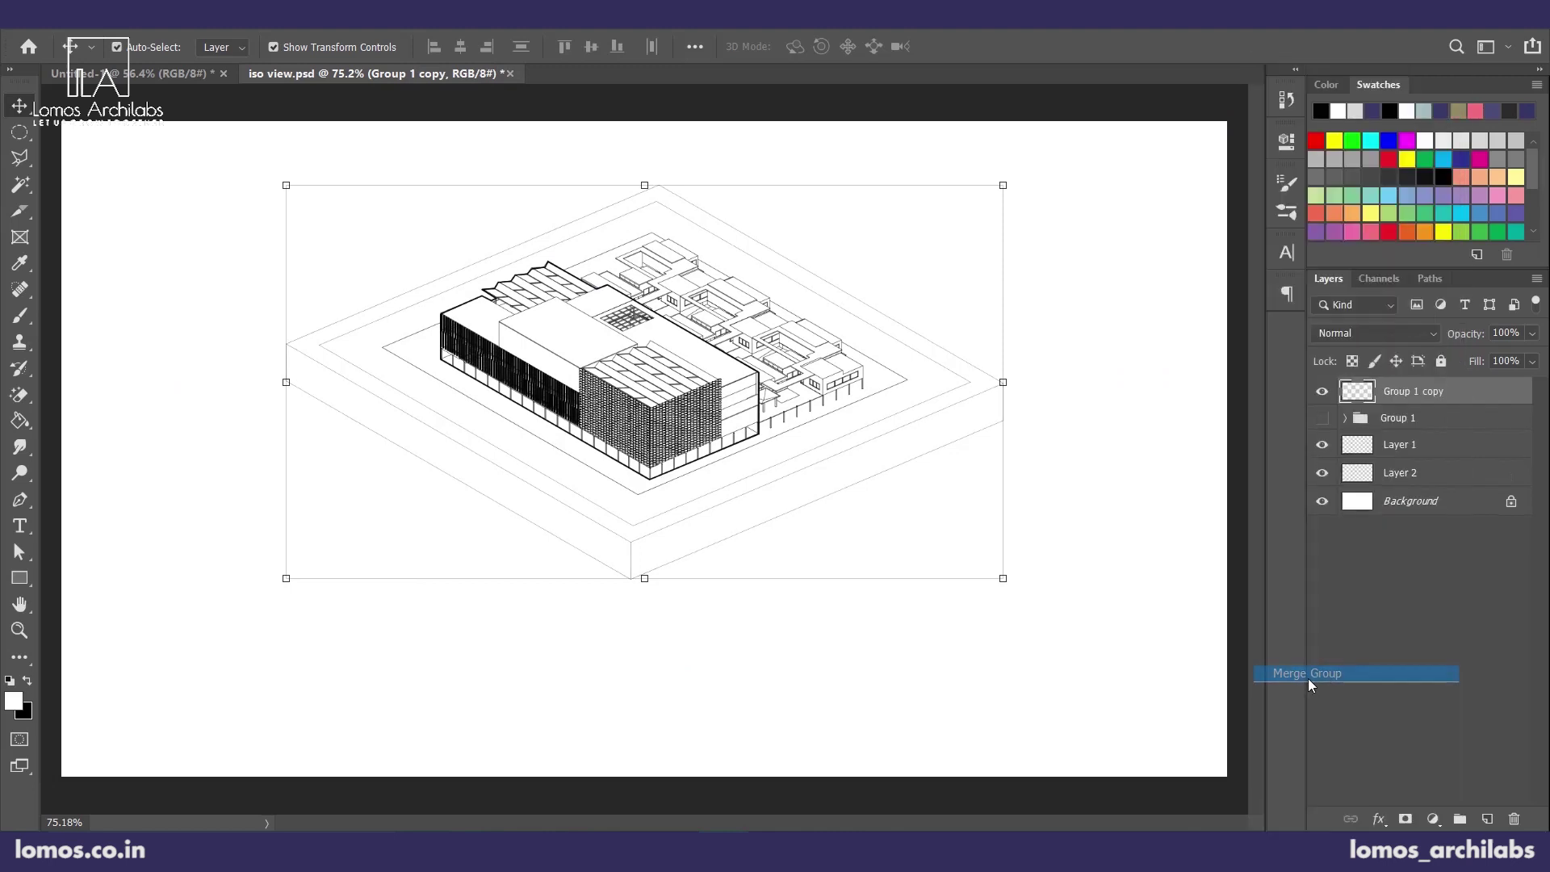
pyautogui.click(1005, 674)
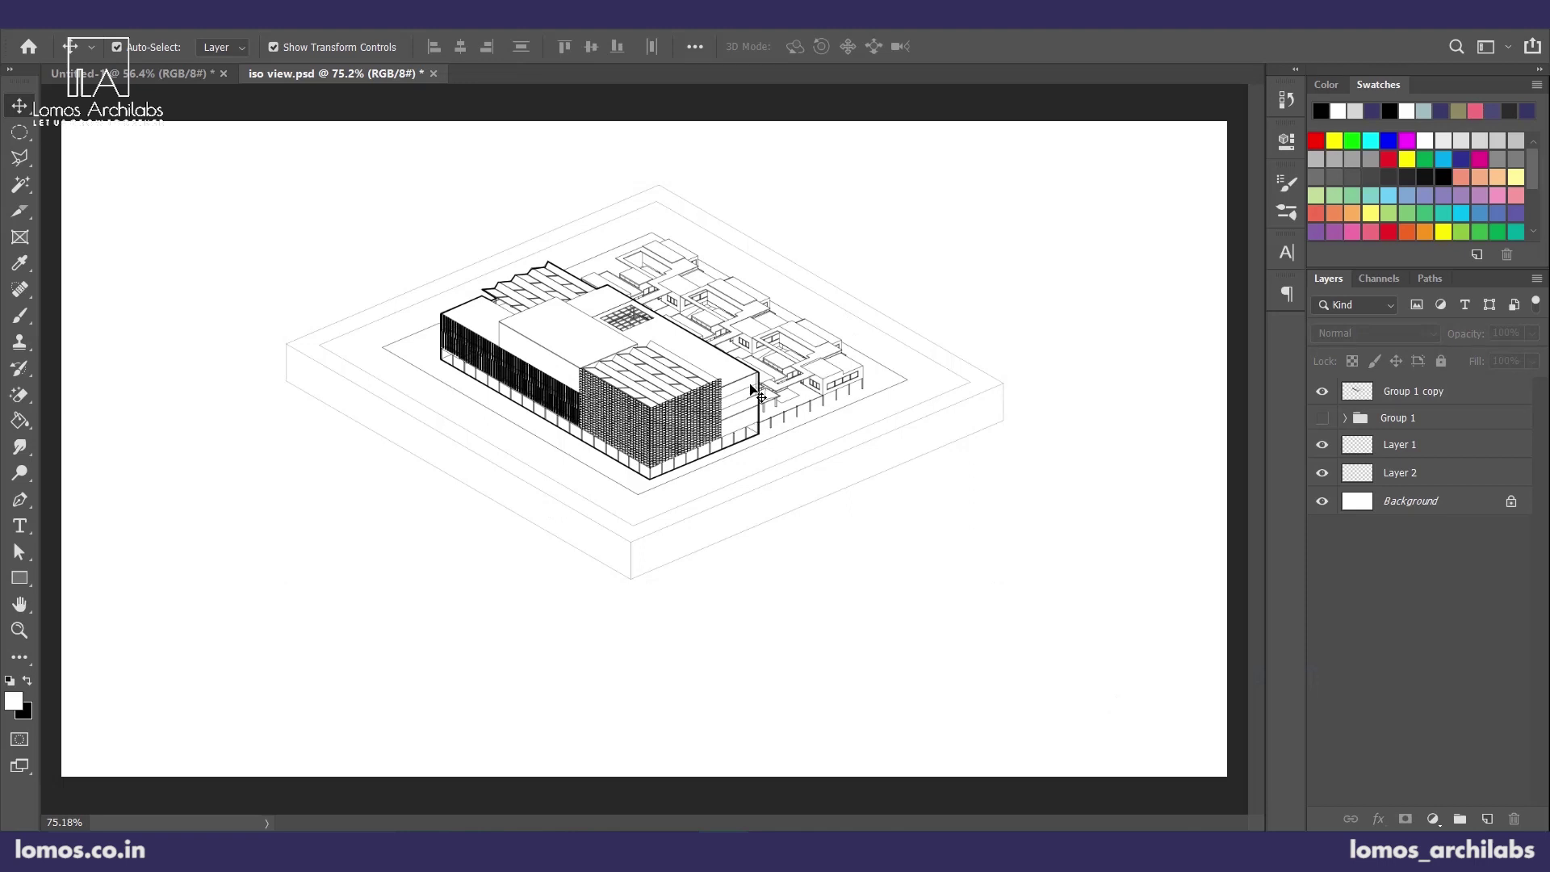
pyautogui.click(1463, 396)
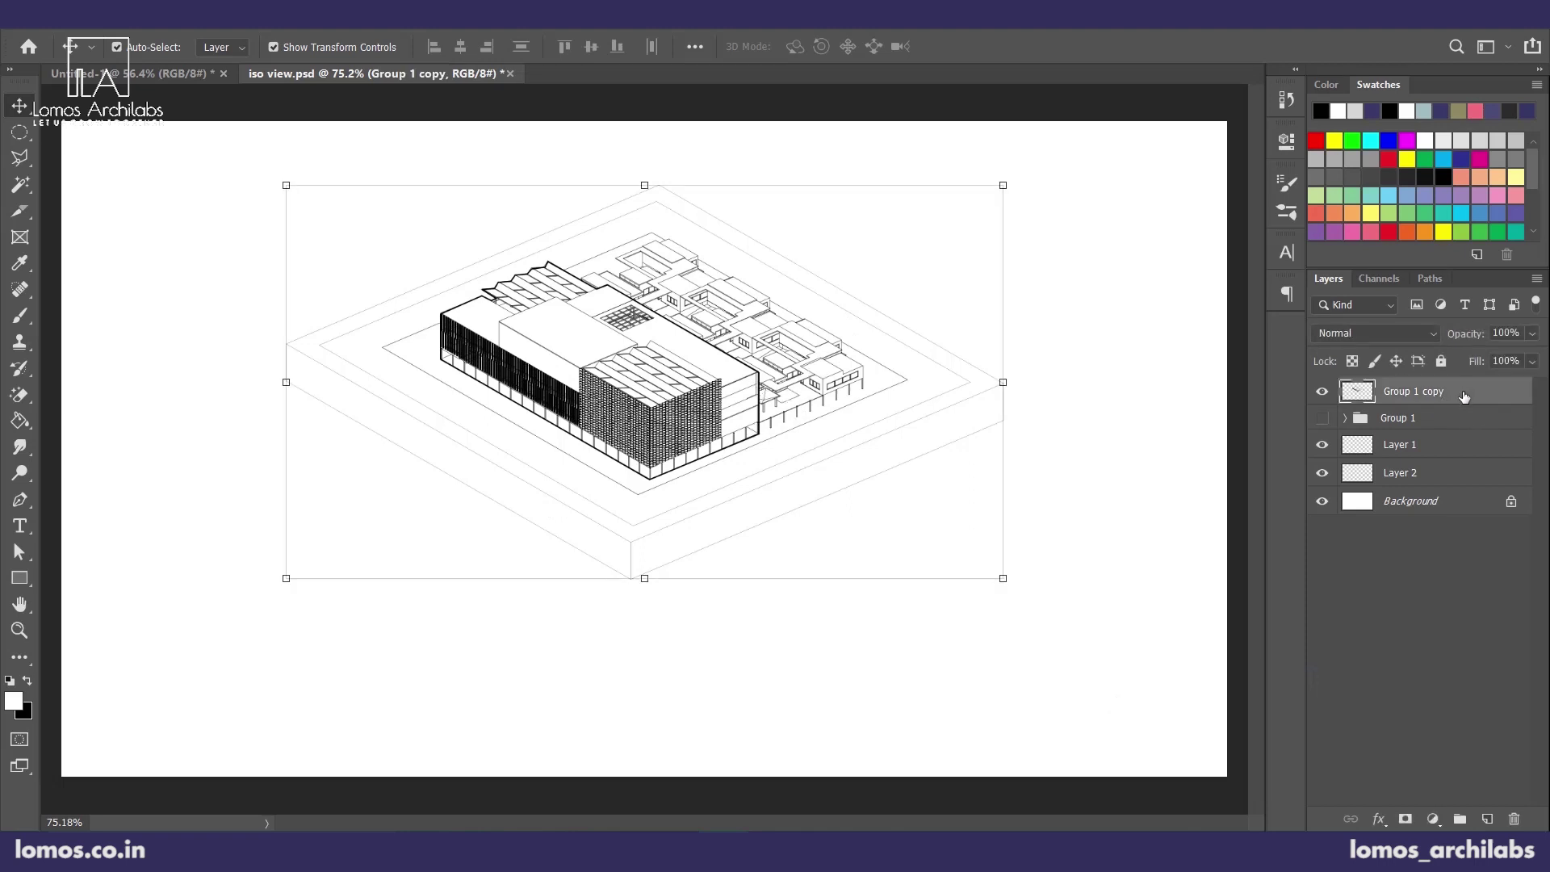
pyautogui.click(1052, 439)
# - Trace the outer silhouette of the site base slab as a closed Pen tool shape, about 1178 by 649 px
pyautogui.scroll(2, 973, 359)
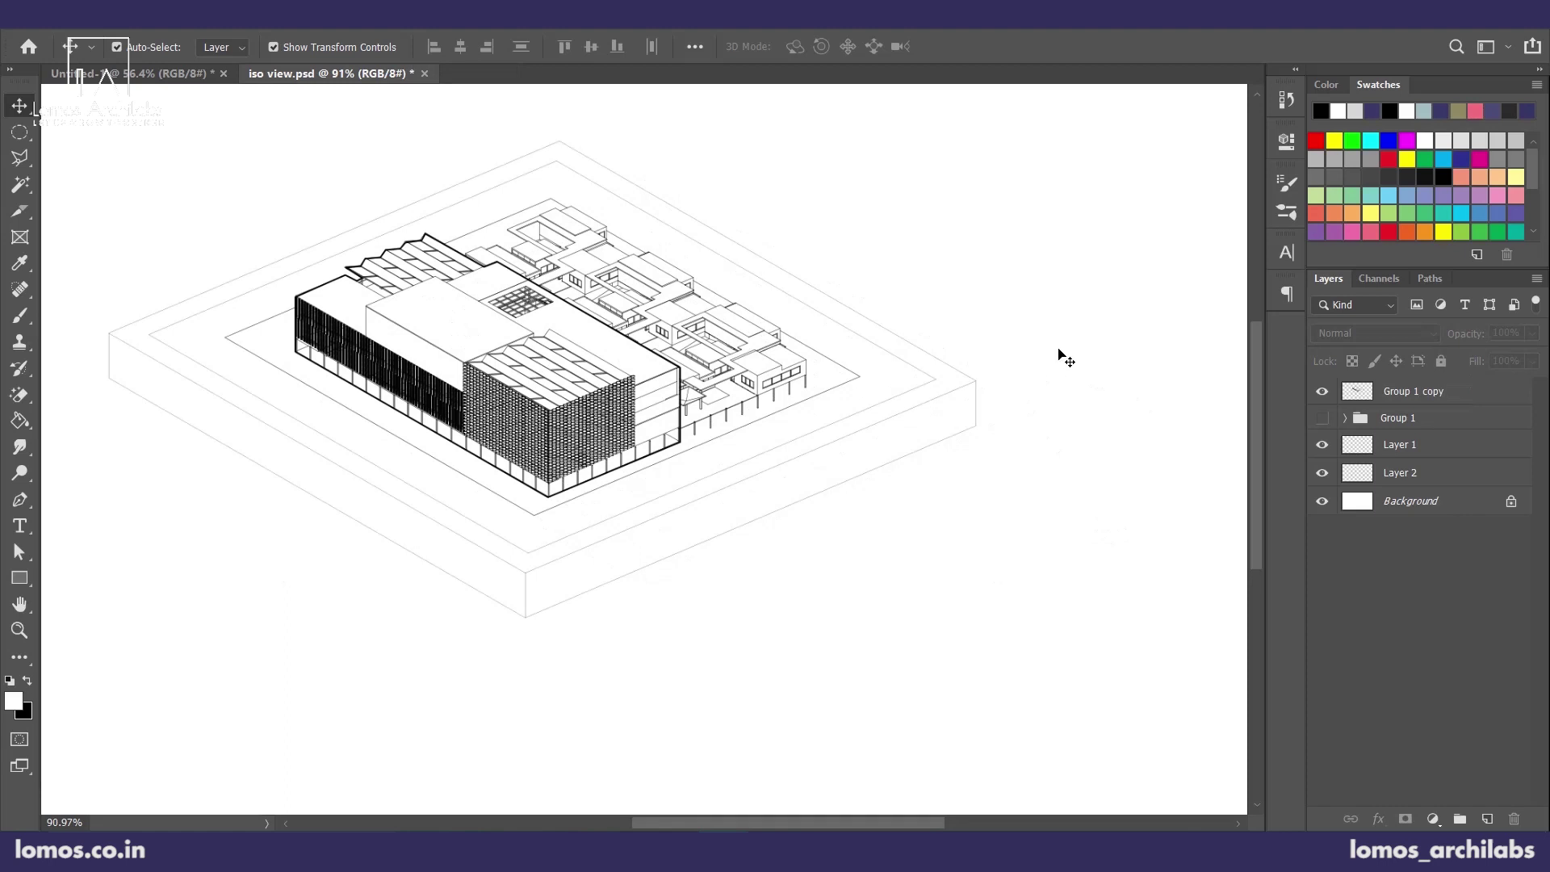
pyautogui.scroll(4, 279, 313)
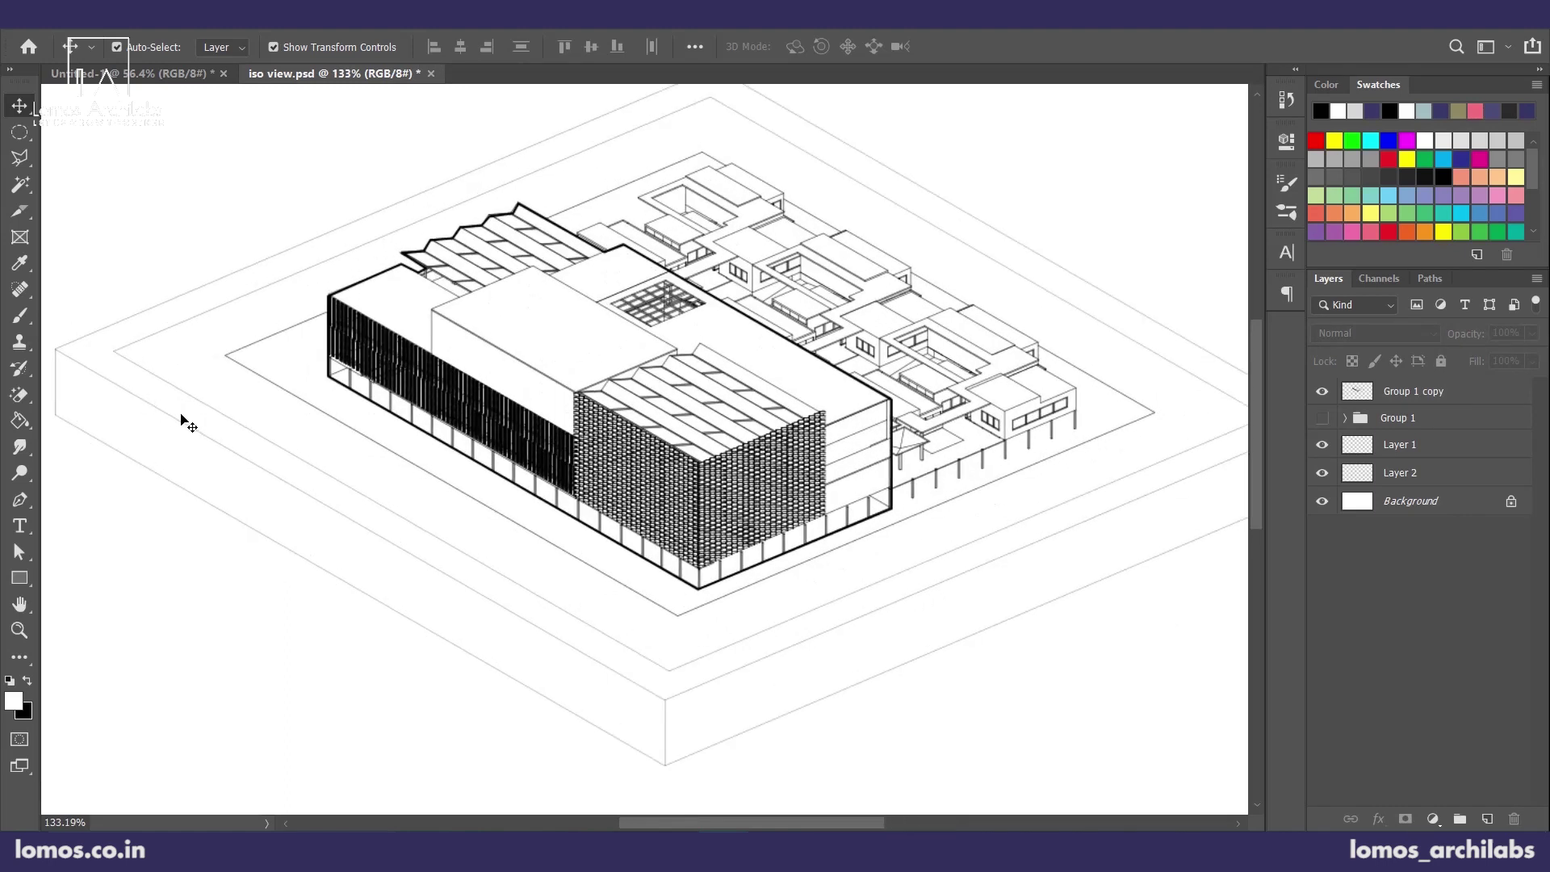
pyautogui.scroll(-2, 261, 455)
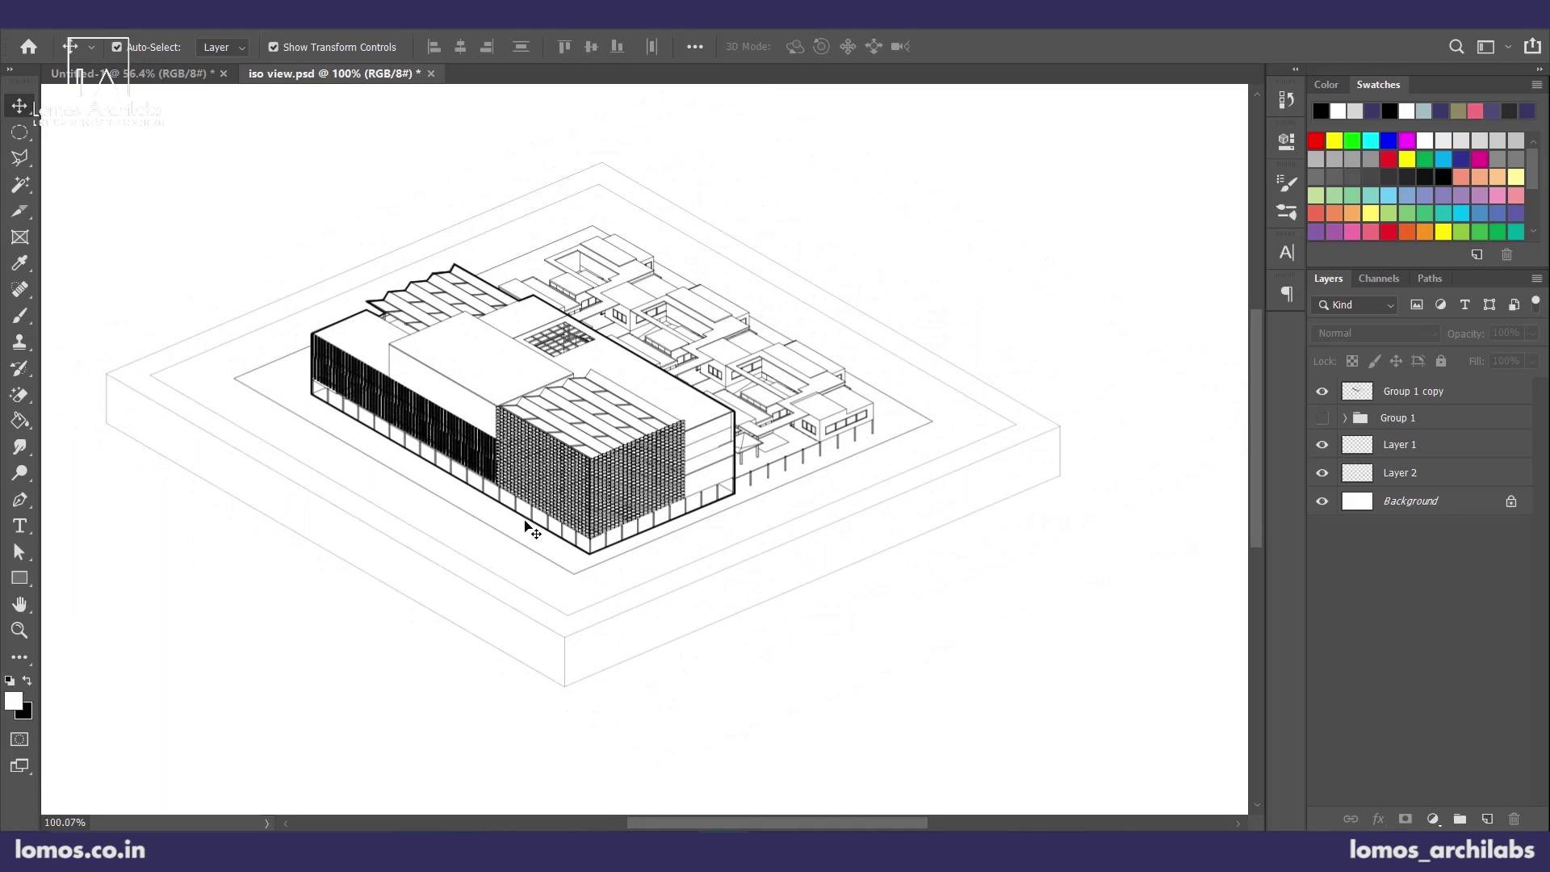
pyautogui.scroll(-2, 554, 517)
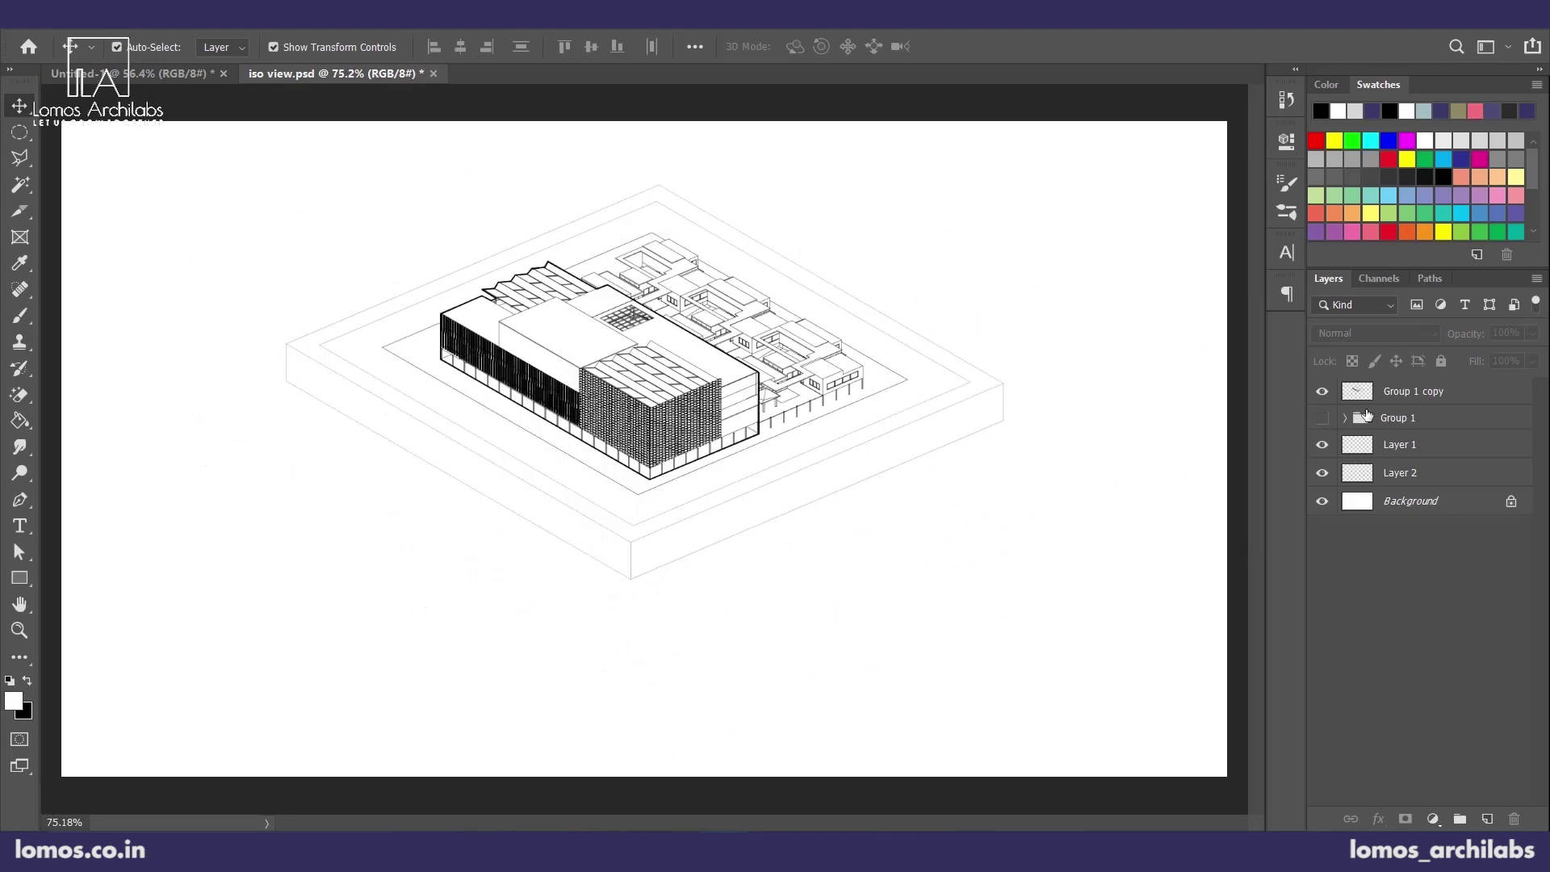
pyautogui.scroll(2, 969, 386)
pyautogui.press('p')
pyautogui.click(1027, 386)
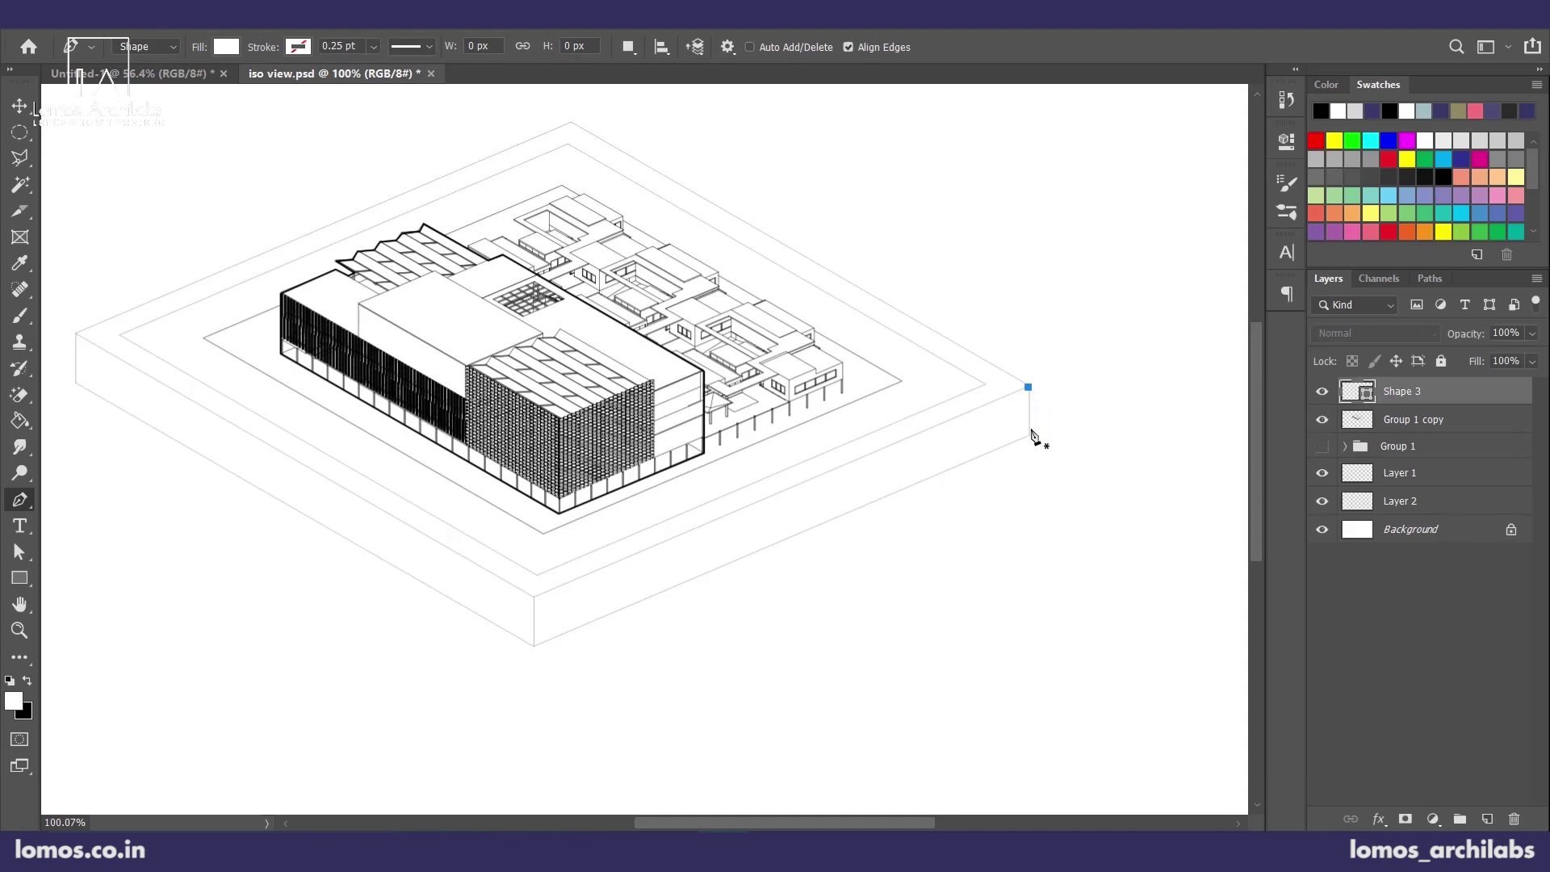
pyautogui.click(533, 647)
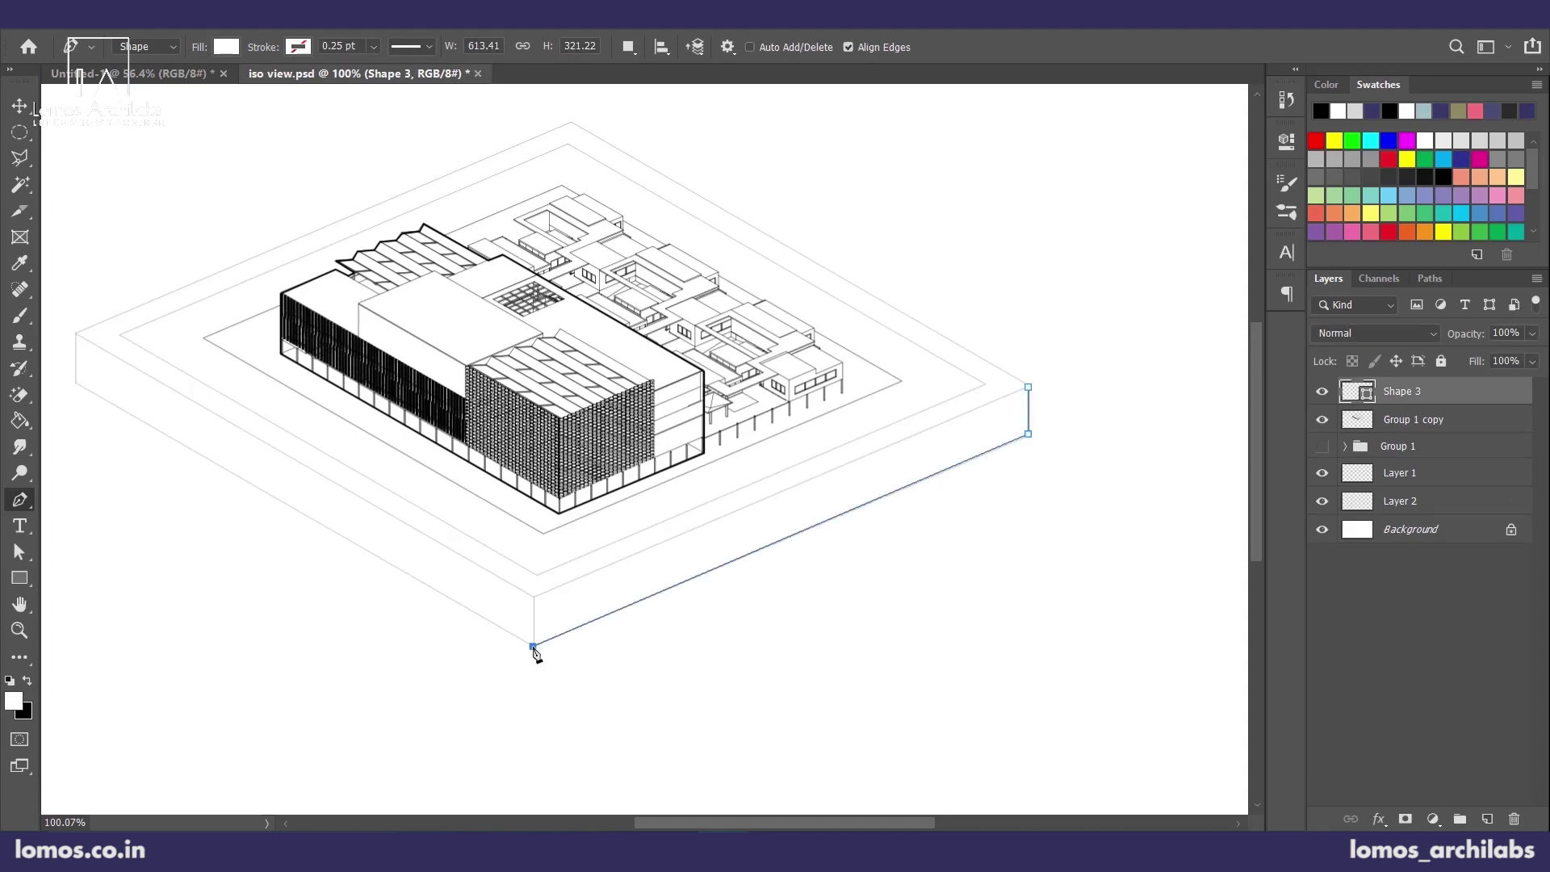
pyautogui.click(76, 383)
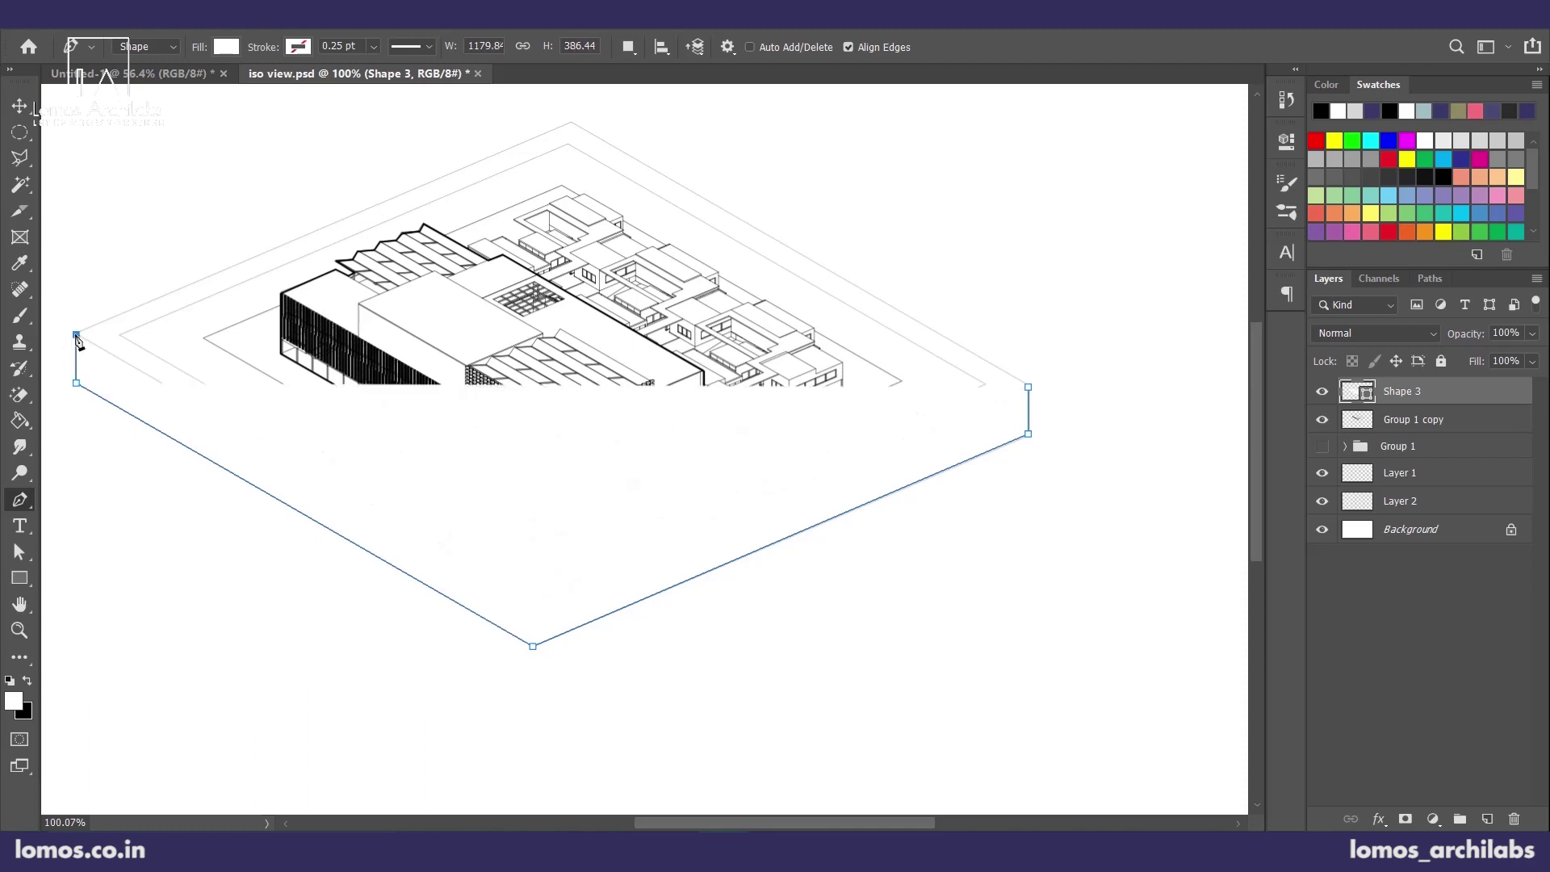
pyautogui.click(75, 334)
pyautogui.click(571, 122)
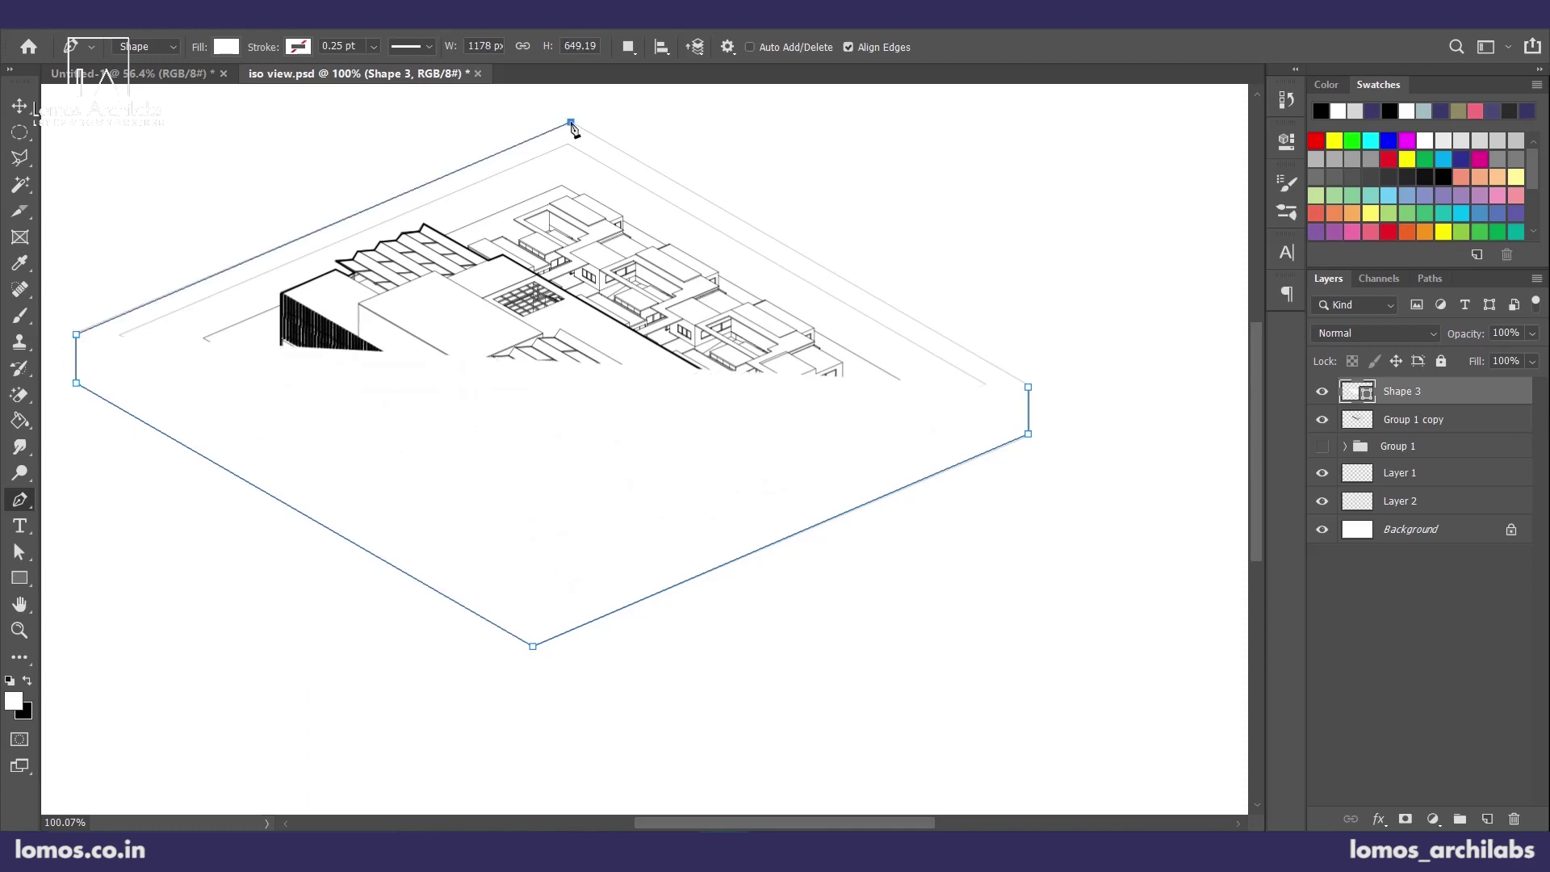
pyautogui.click(1028, 387)
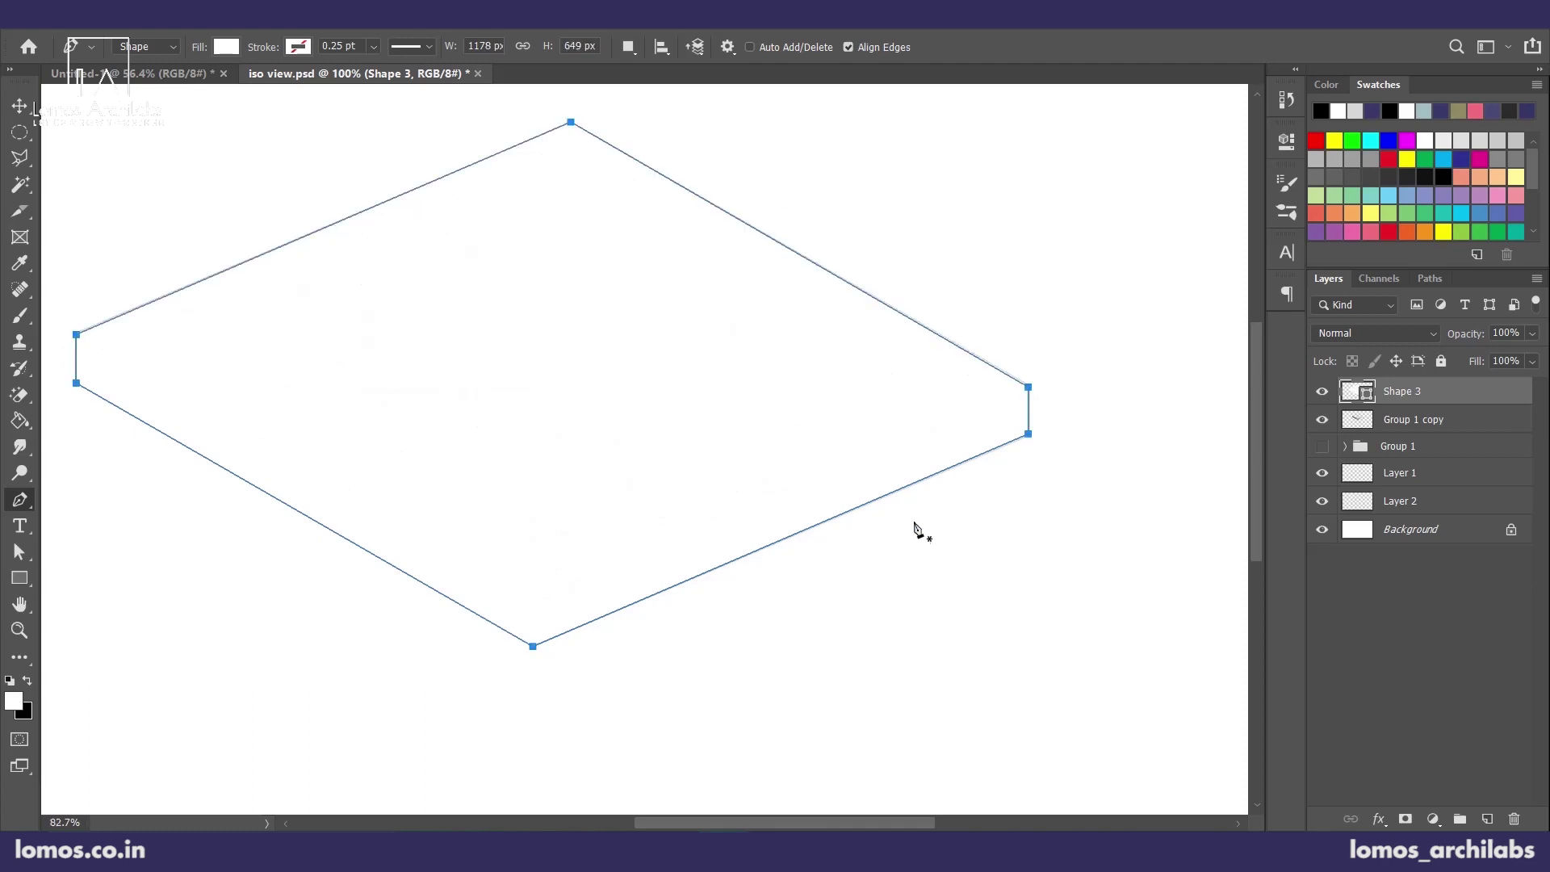
# - Set the site base outline shape to no fill with a black 1 pt stroke
pyautogui.scroll(-2, 910, 527)
pyautogui.scroll(2, 813, 288)
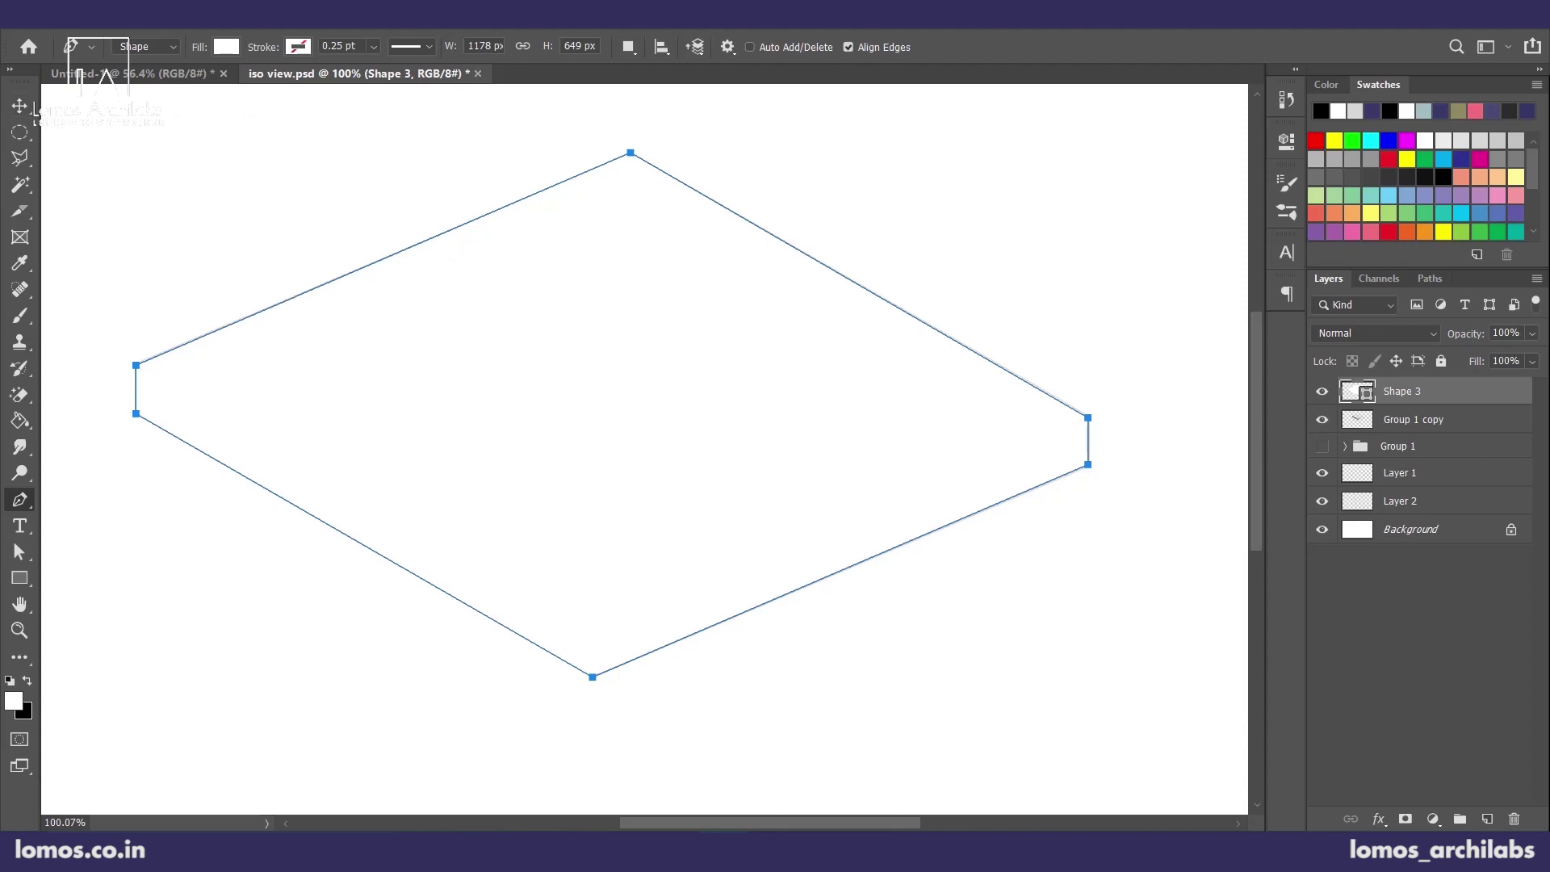
pyautogui.click(228, 47)
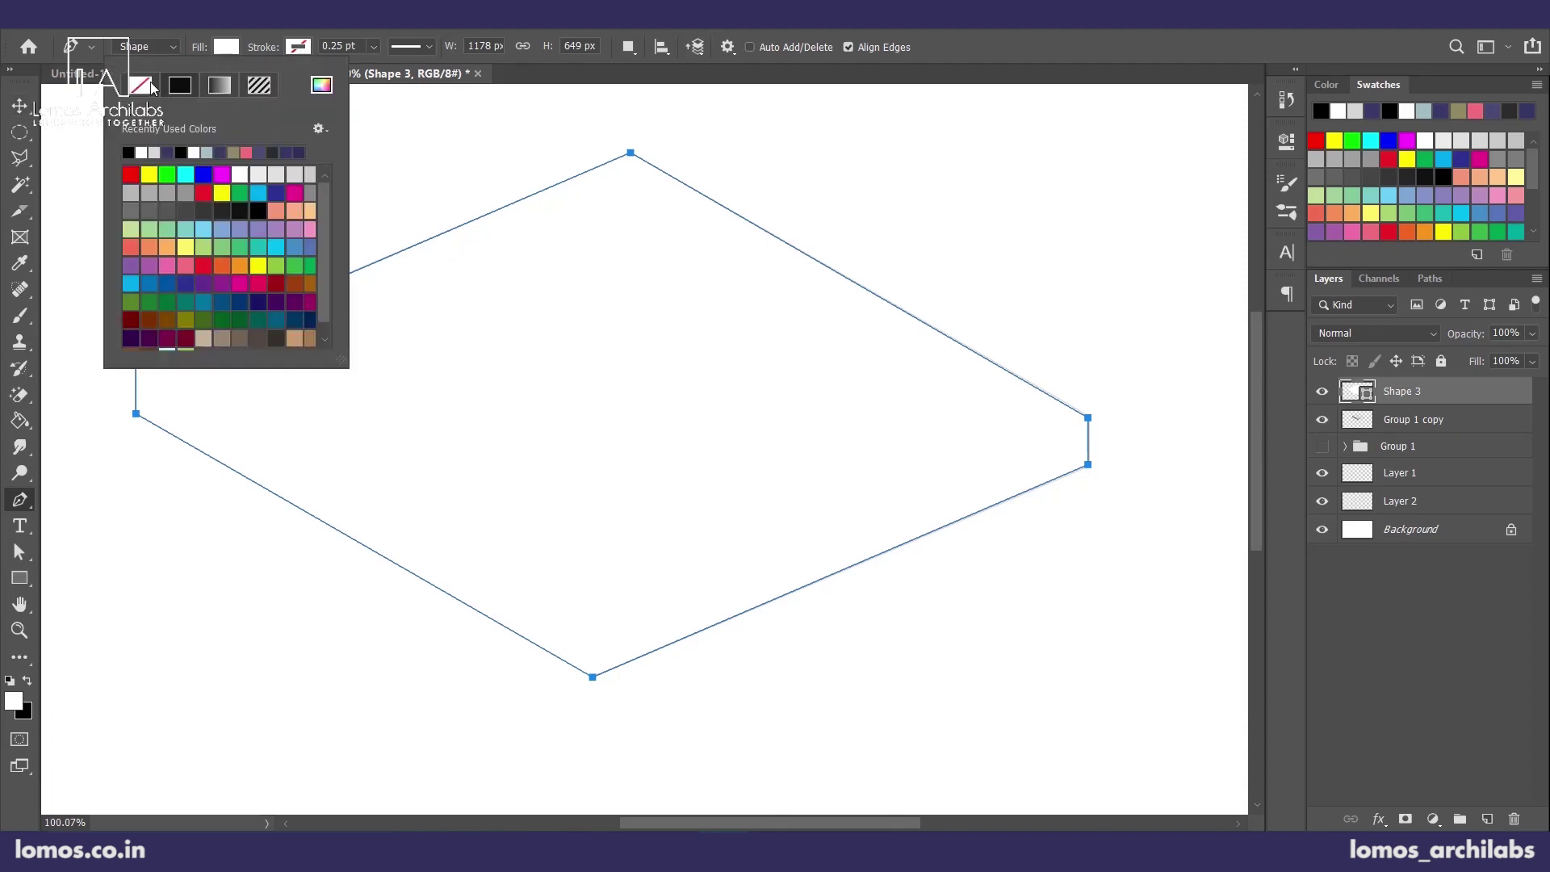
pyautogui.click(142, 85)
pyautogui.click(299, 49)
pyautogui.click(199, 153)
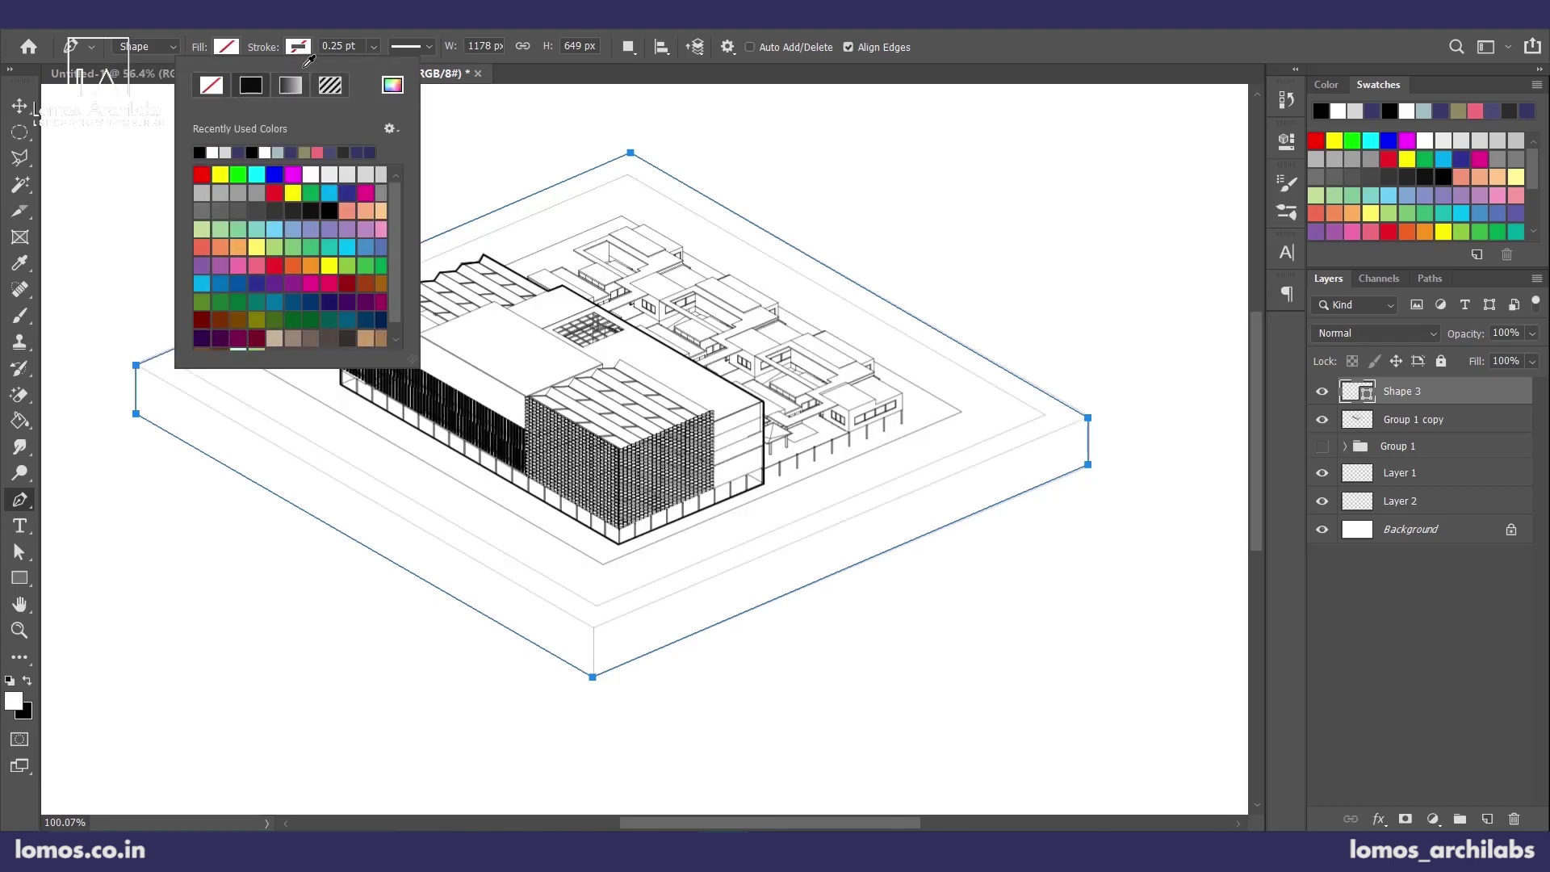
pyautogui.moveTo(358, 46); pyautogui.dragTo(314, 51)
pyautogui.write('1')
pyautogui.press('Return')
pyautogui.press('v')
pyautogui.hotkey('ctrl', 't')
pyautogui.hotkey('ctrl', '-')
pyautogui.press('Return')
pyautogui.scroll(-2, 663, 588)
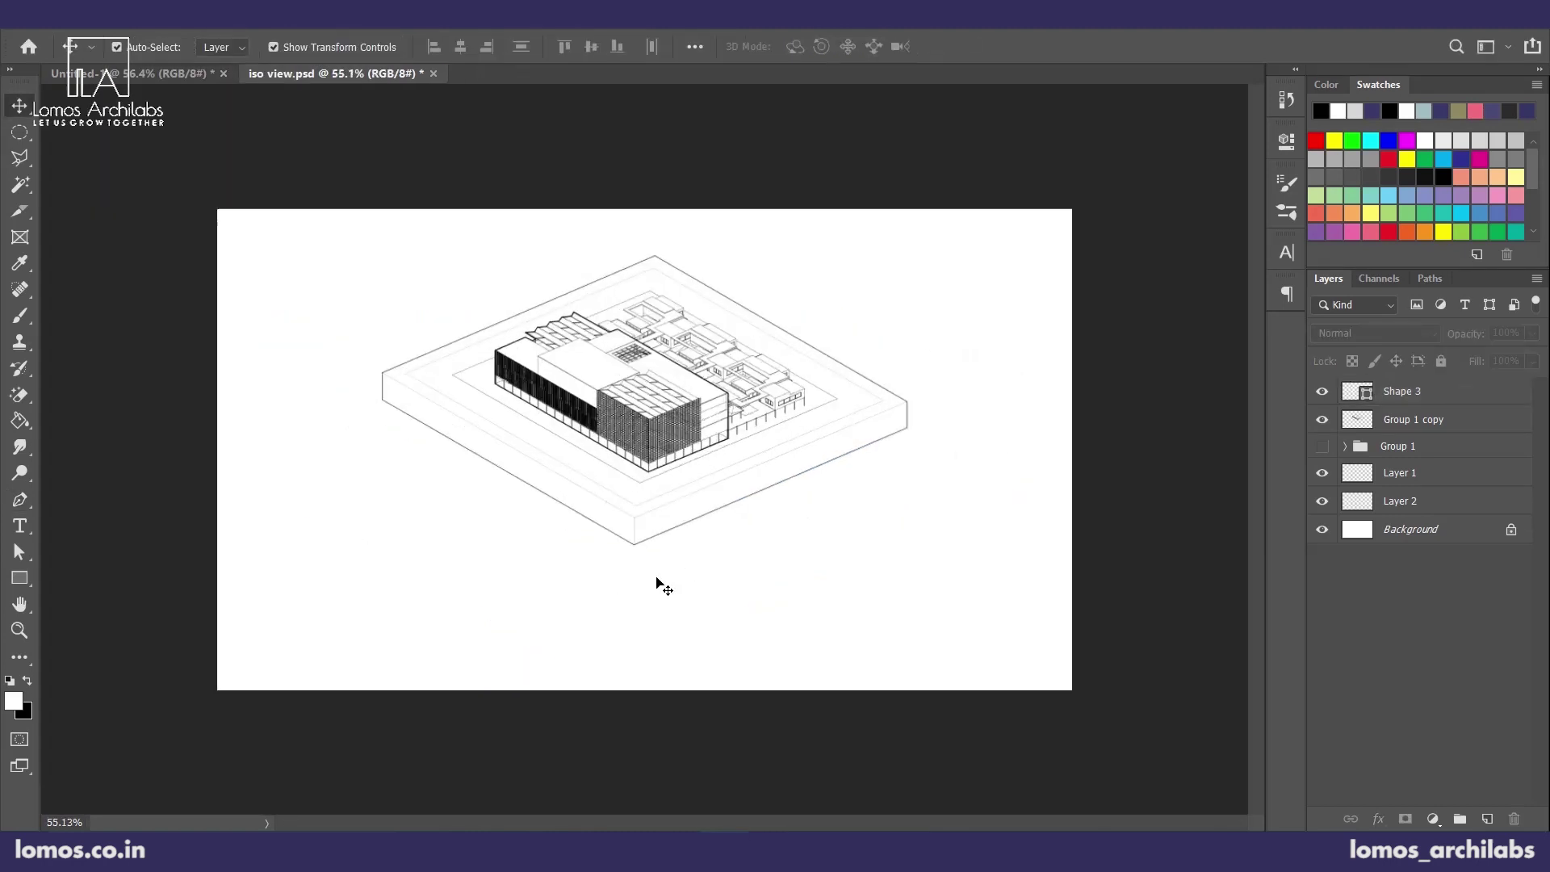
pyautogui.scroll(1, 812, 595)
pyautogui.scroll(5, 779, 495)
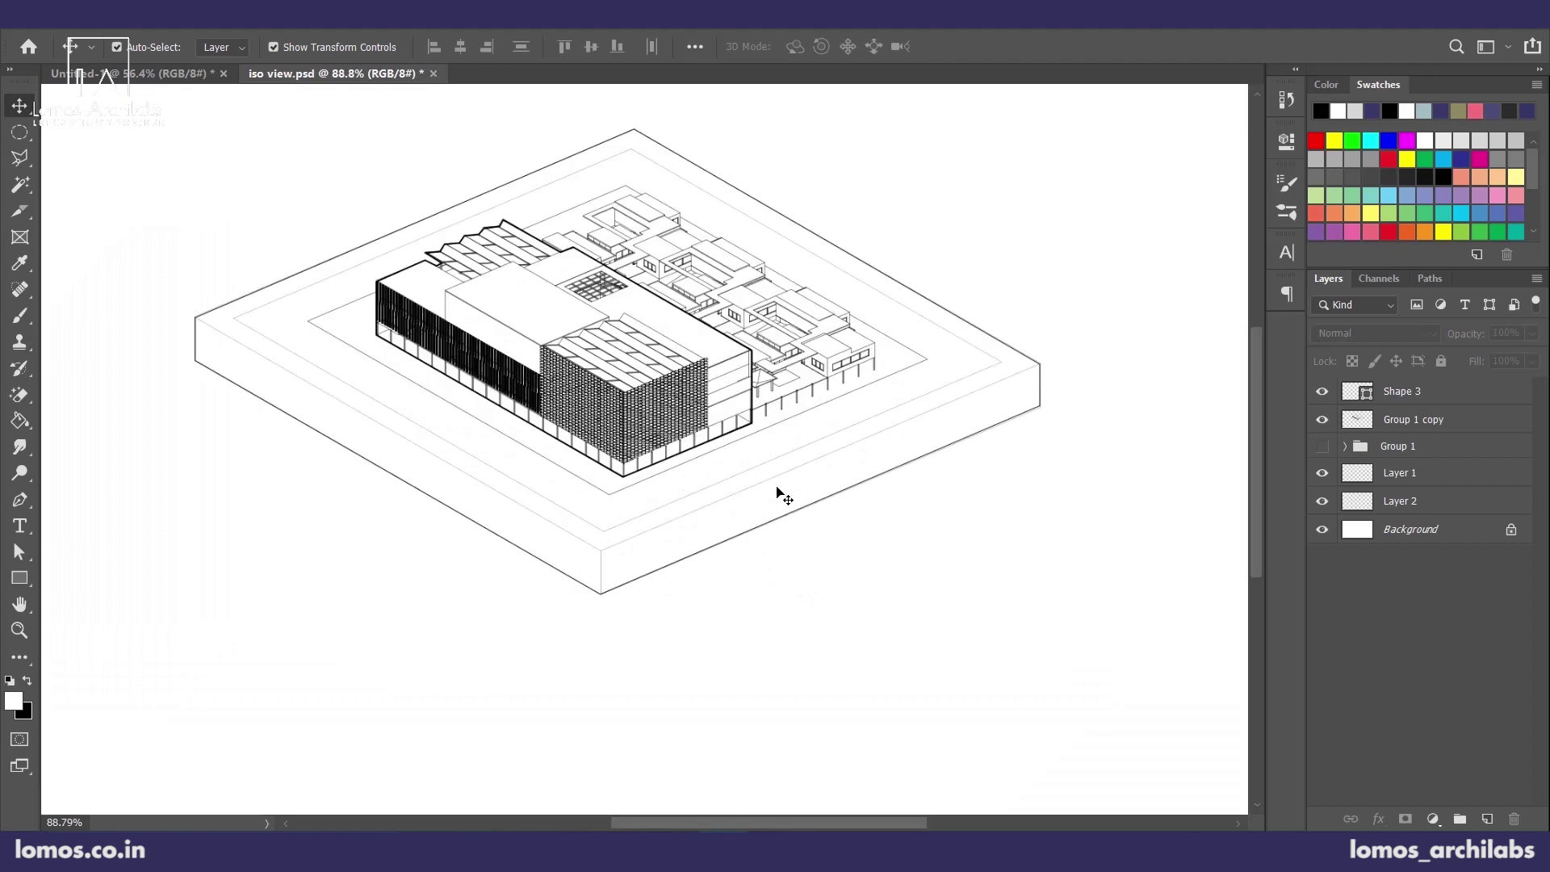
pyautogui.press('p')
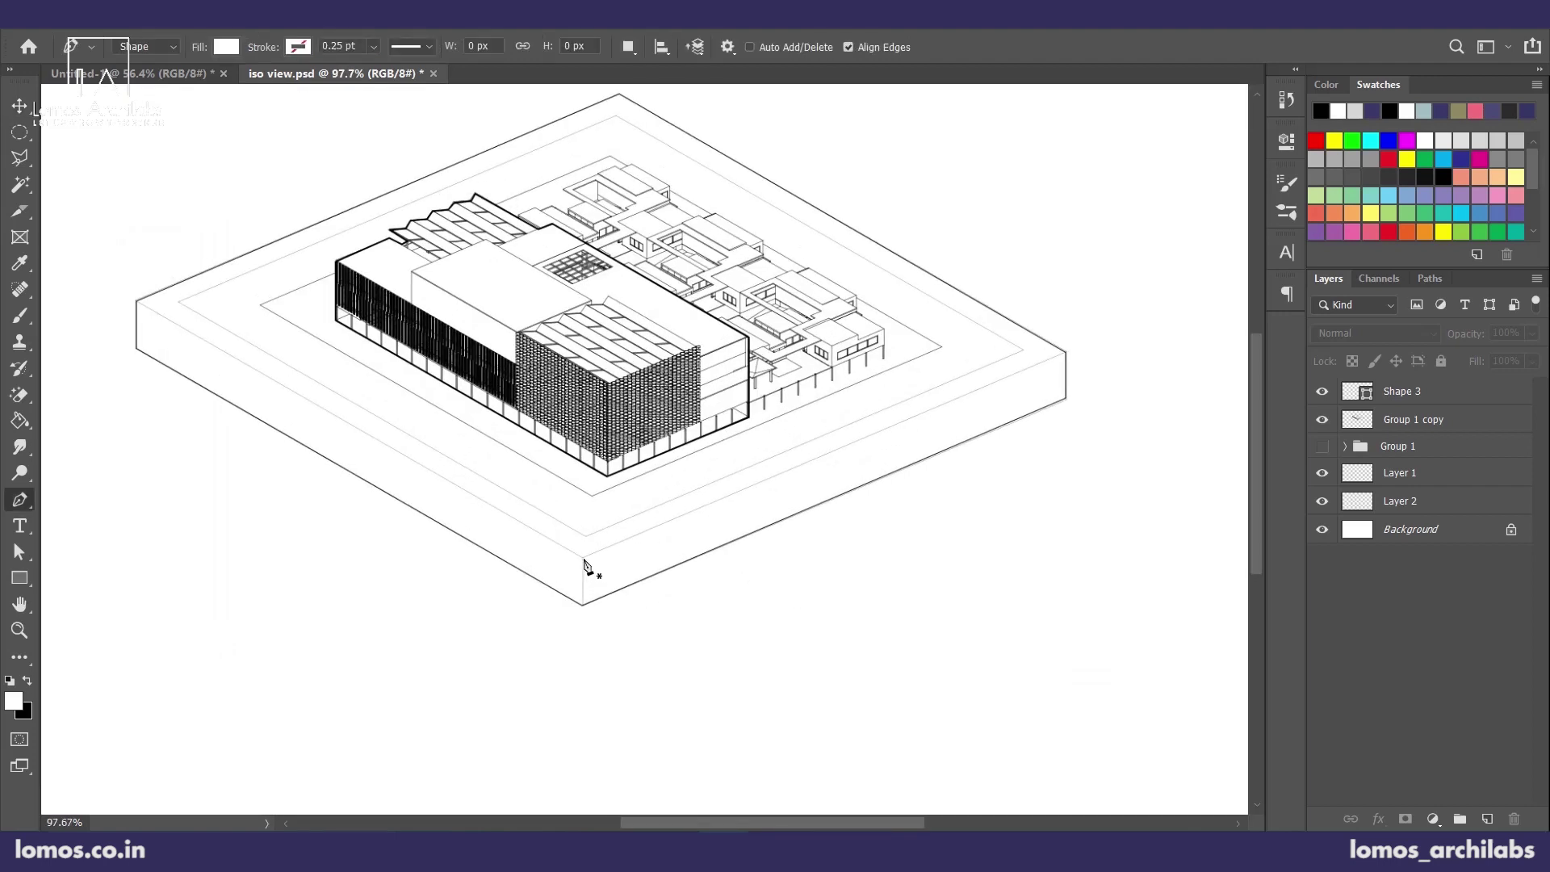
pyautogui.click(583, 607)
pyautogui.click(583, 605)
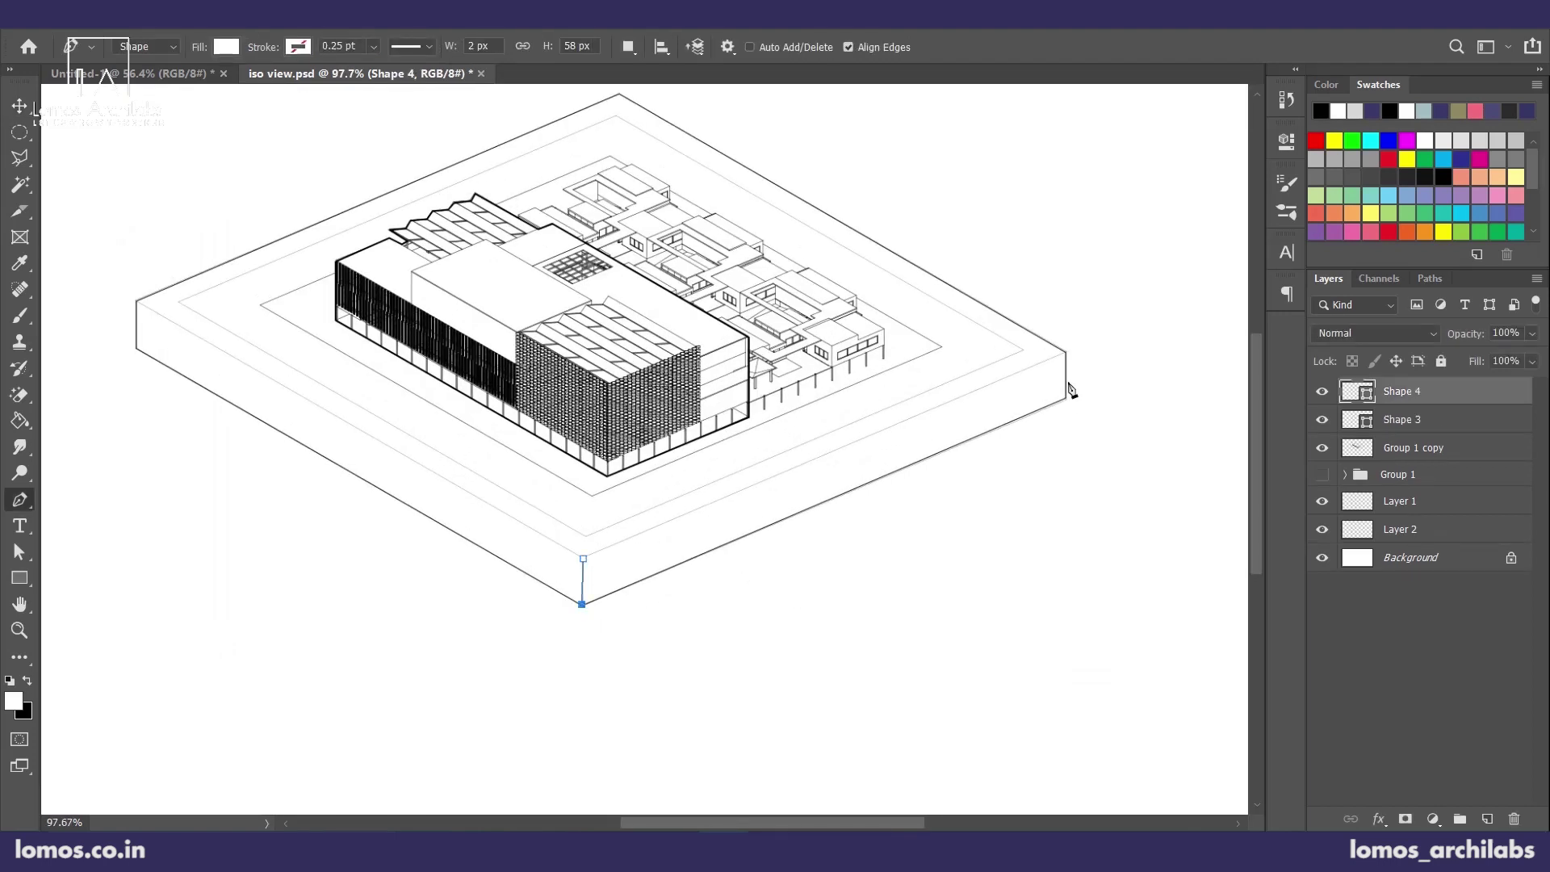
pyautogui.hotkey('ctrl', 'z')
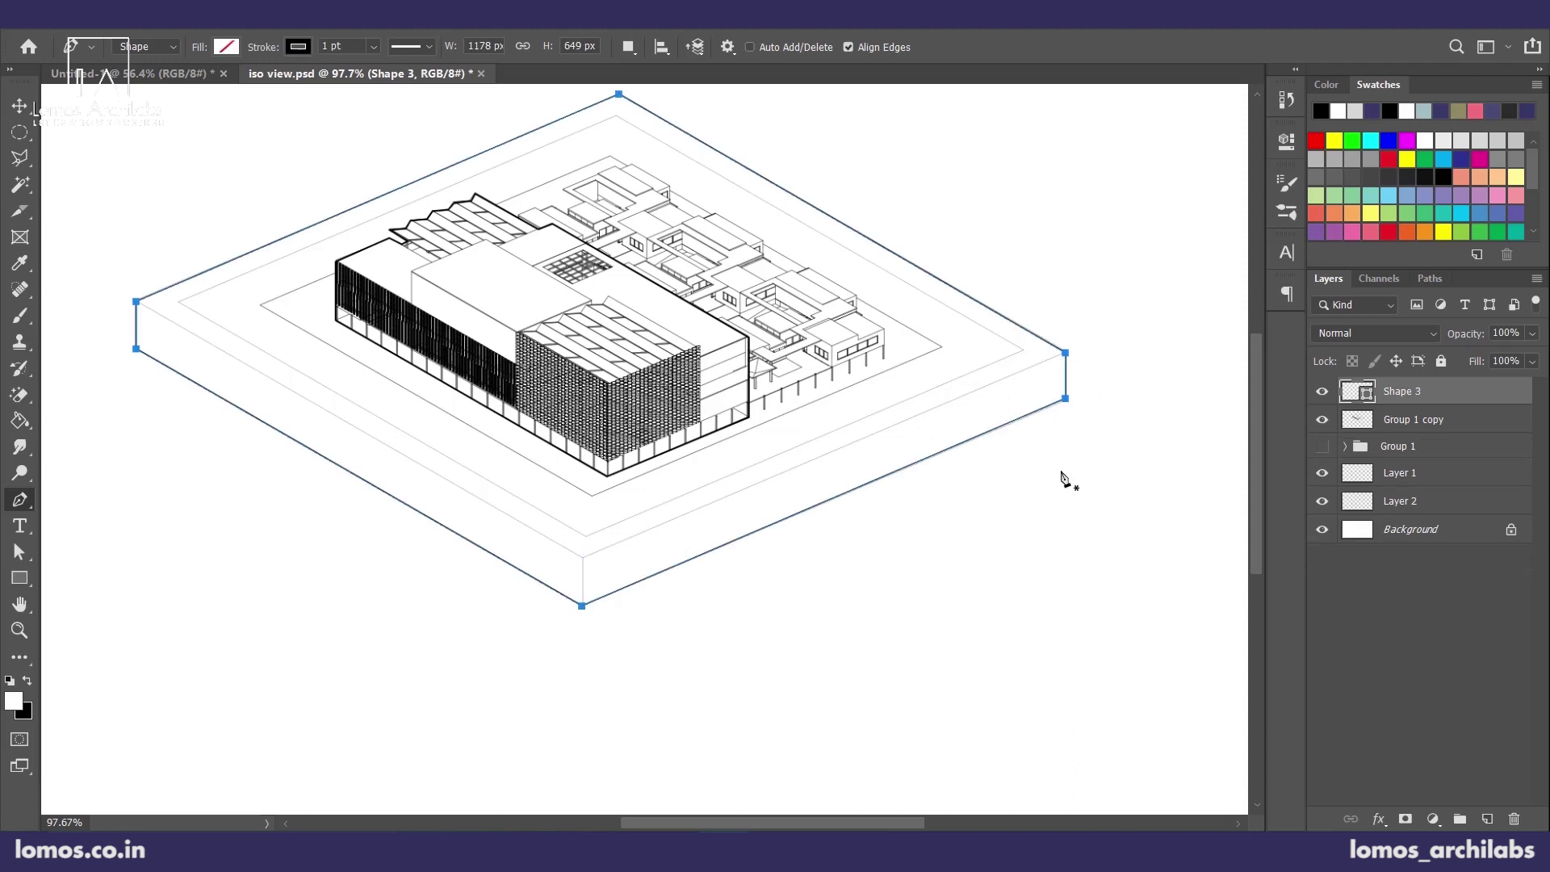
# - Trace the base slab's front side face as a separate closed Pen tool shape, about 610 by 322 px
pyautogui.press('v')
pyautogui.click(1013, 557)
pyautogui.scroll(-1, 848, 602)
pyautogui.scroll(1, 922, 563)
pyautogui.press('p')
pyautogui.click(575, 562)
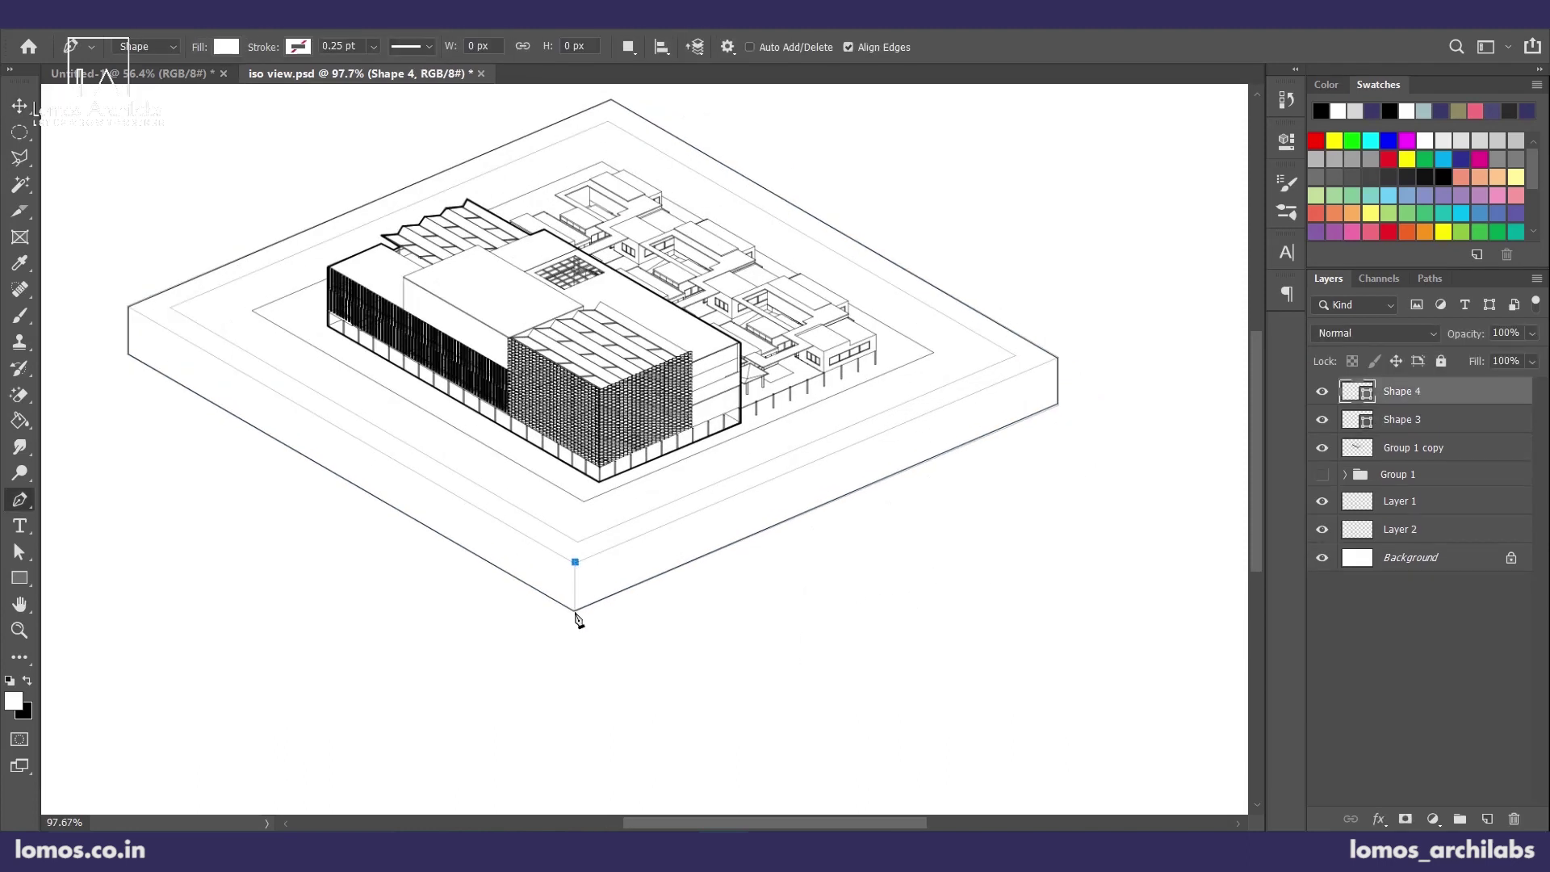
pyautogui.click(575, 611)
pyautogui.click(1056, 403)
pyautogui.click(1056, 357)
pyautogui.click(575, 561)
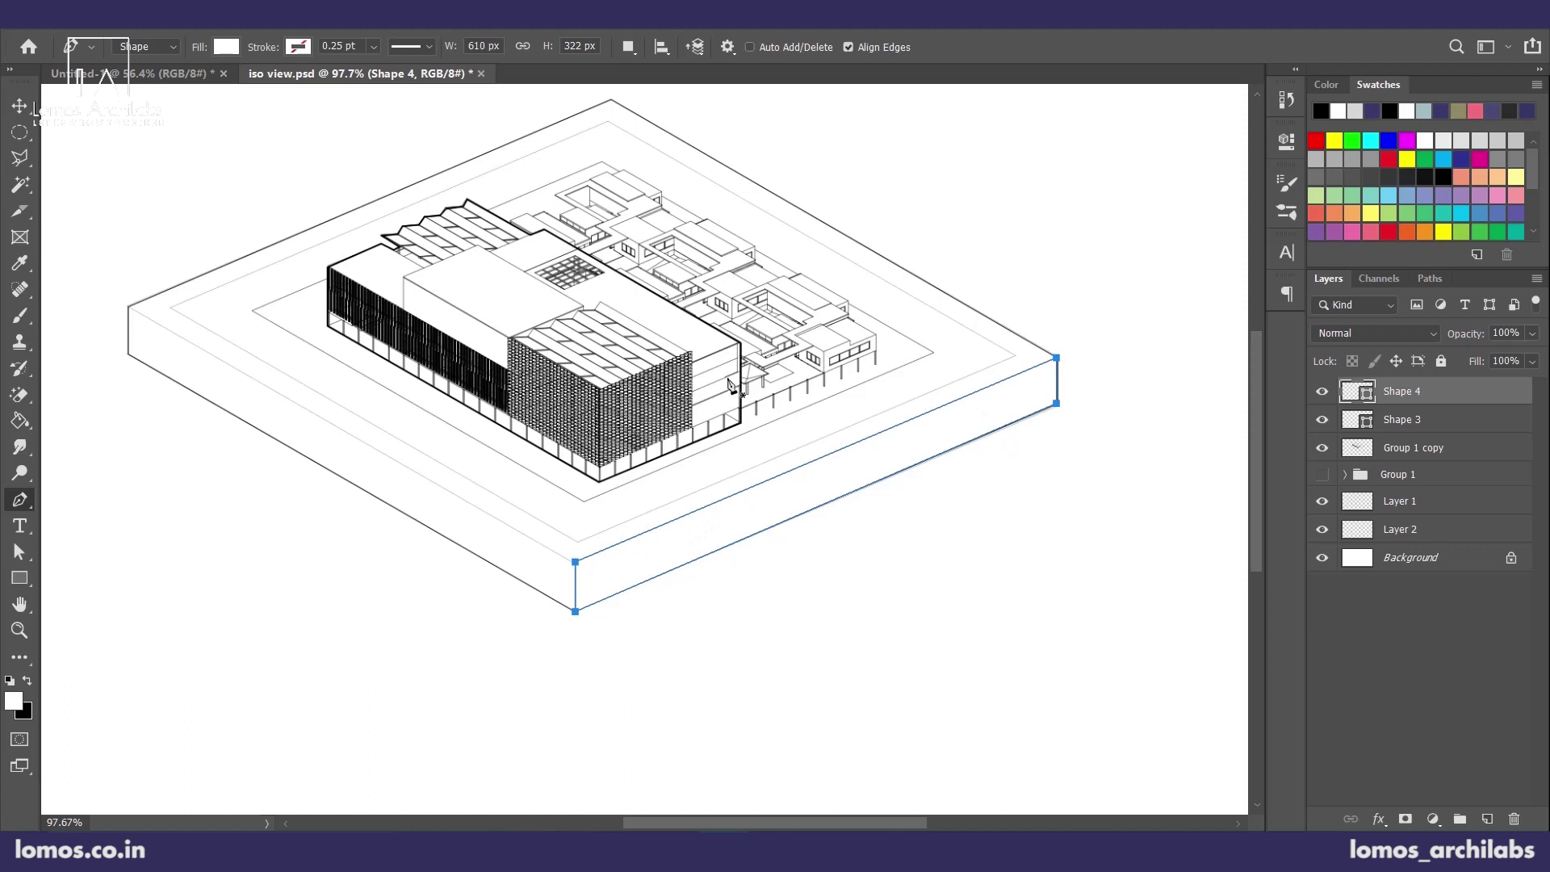
# - Fill the traced side face of the base slab with light grey and deselect it
pyautogui.click(225, 49)
pyautogui.click(153, 142)
pyautogui.click(19, 106)
pyautogui.click(916, 554)
pyautogui.scroll(-3, 916, 554)
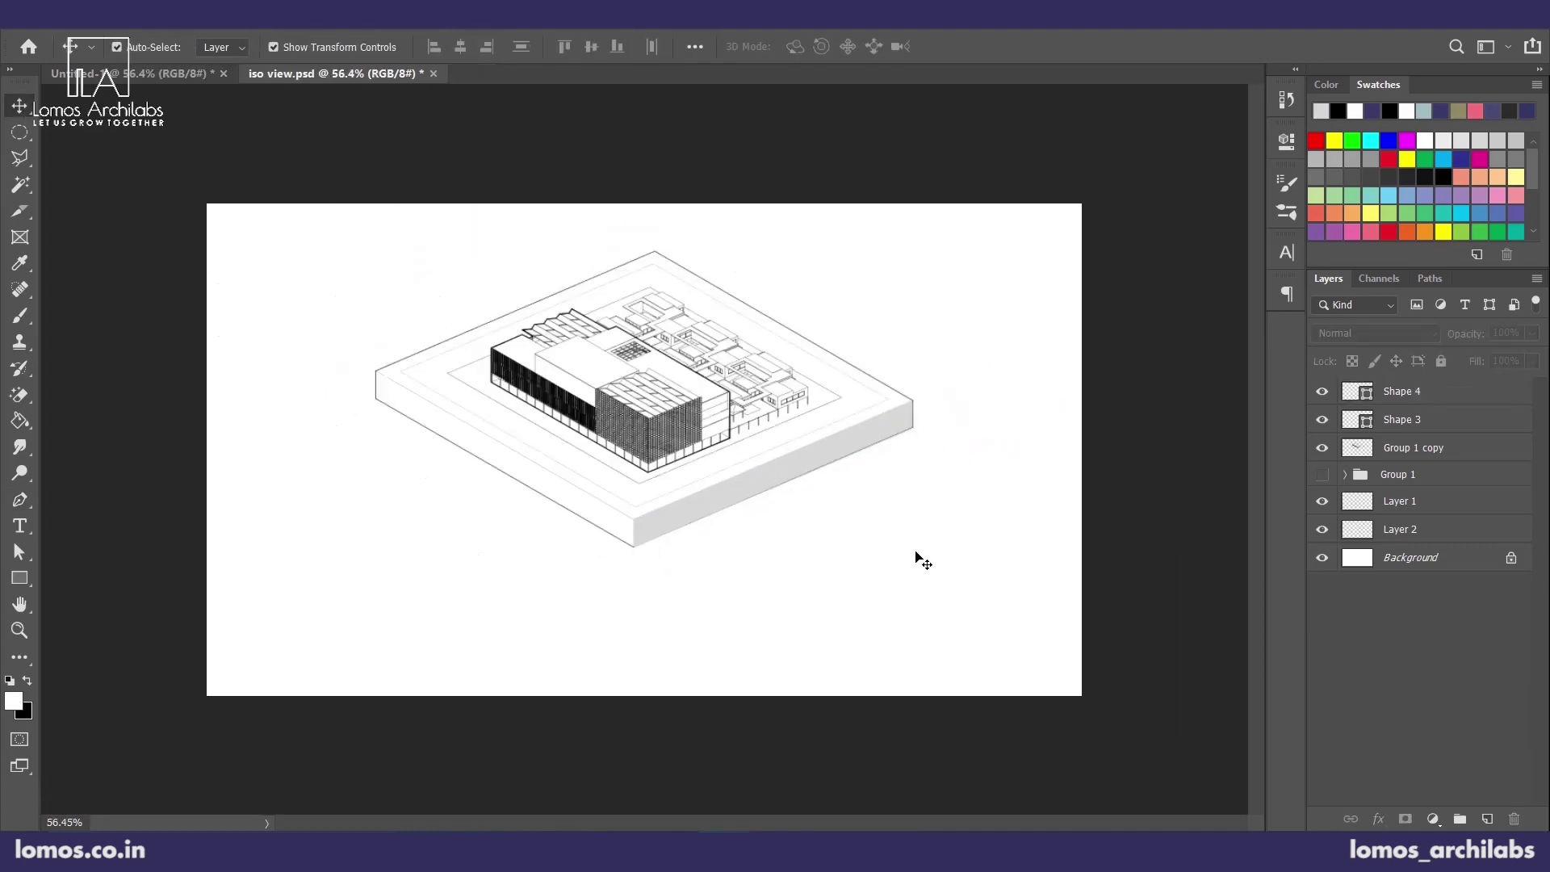
# - Scale the campus linework and its two base shapes together to about 72.4% and move them to the canvas's upper-left area
pyautogui.moveTo(865, 561); pyautogui.dragTo(657, 249)
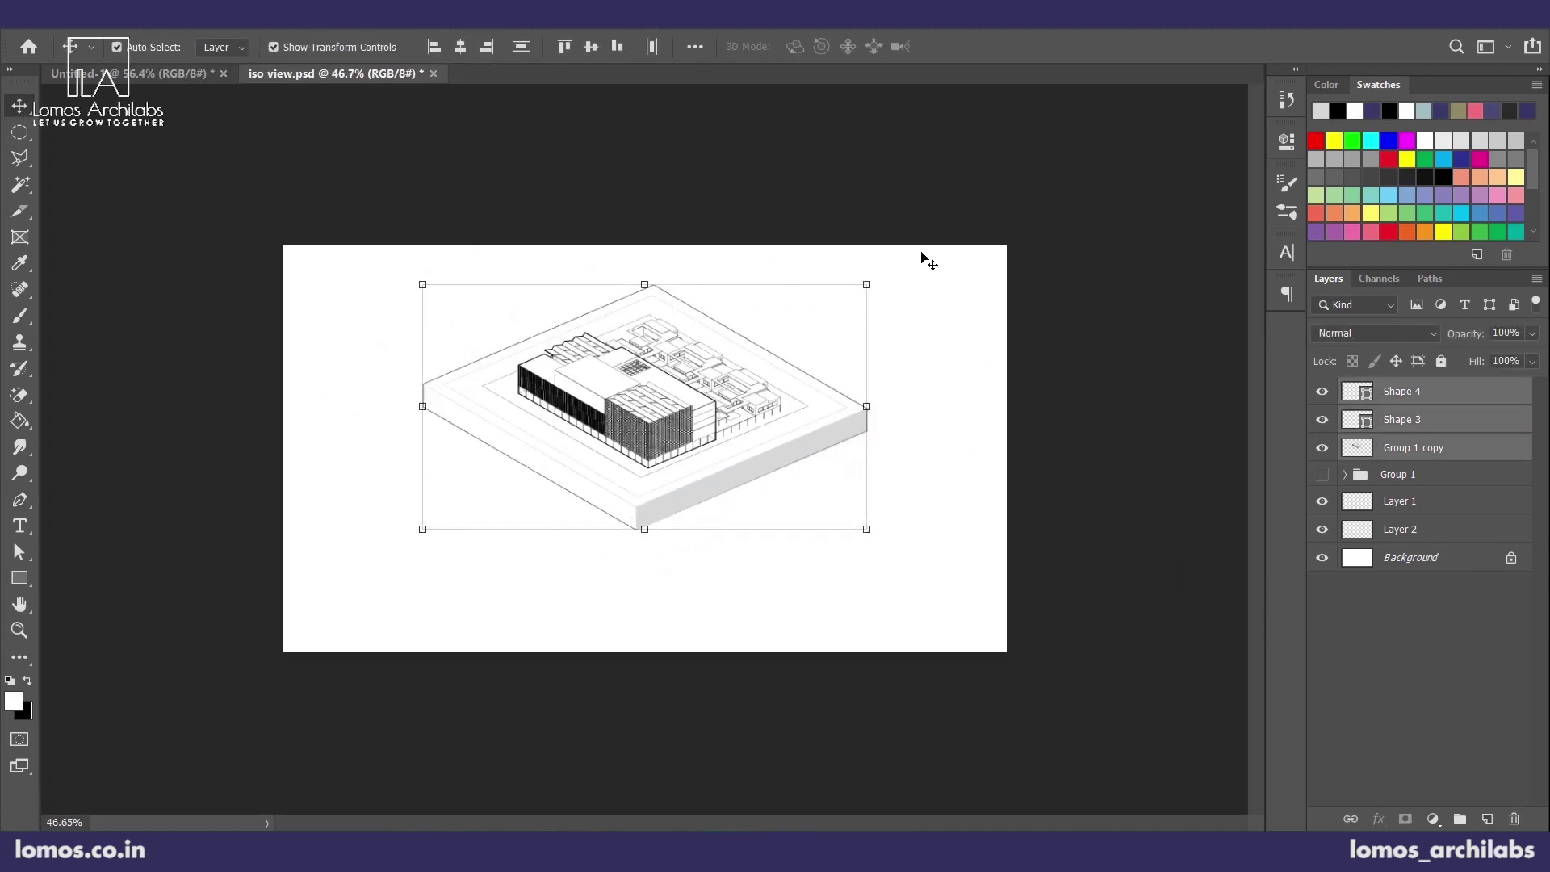
pyautogui.moveTo(873, 281); pyautogui.dragTo(806, 318)
pyautogui.moveTo(646, 439); pyautogui.dragTo(646, 410)
pyautogui.click(889, 535)
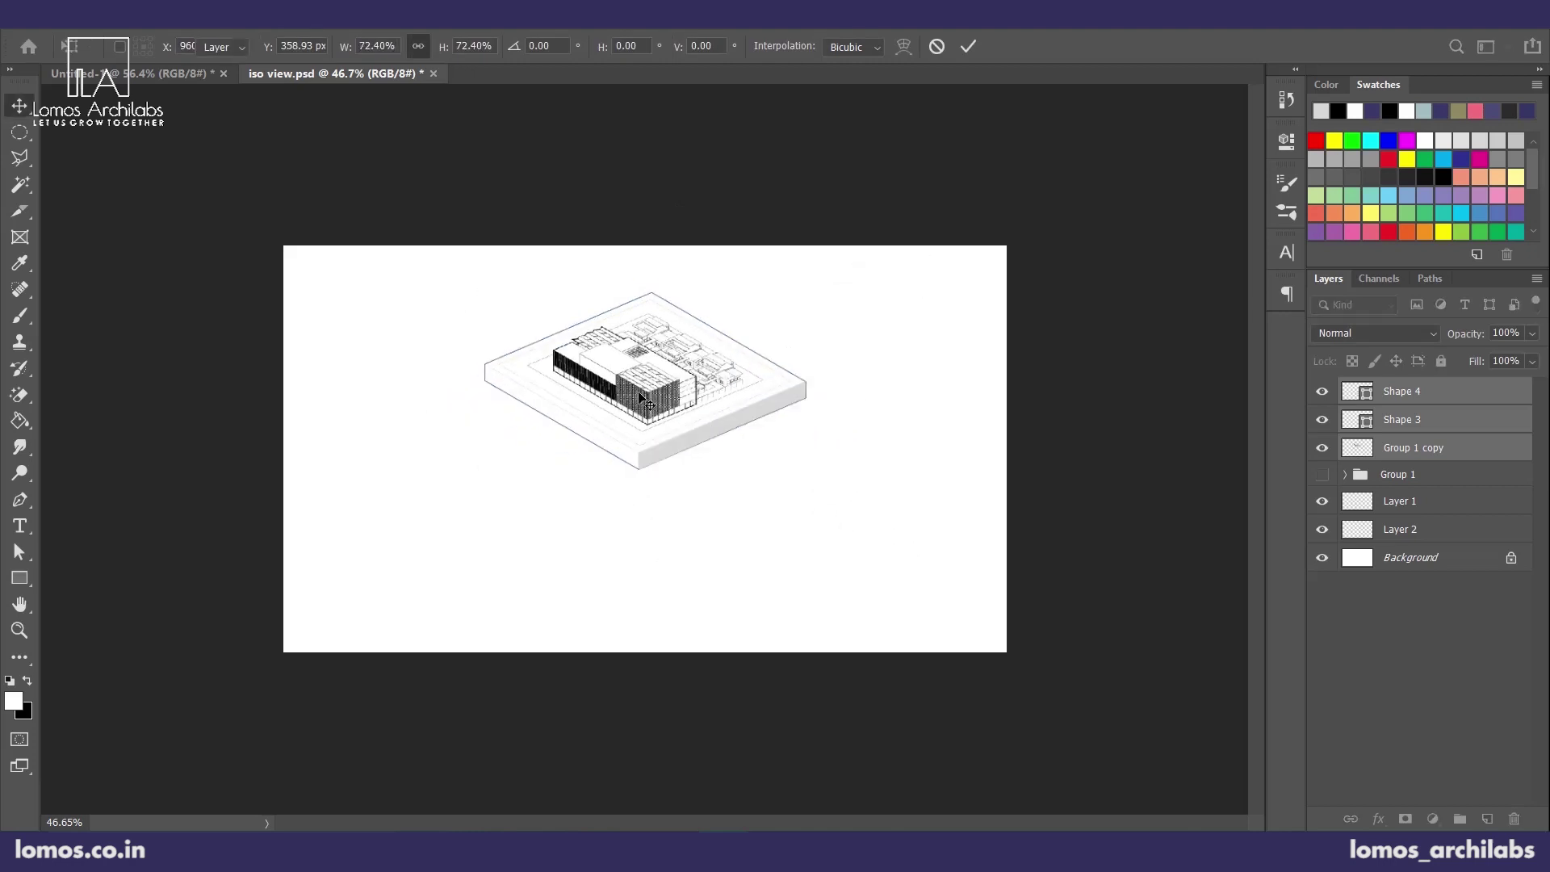
pyautogui.moveTo(755, 422); pyautogui.dragTo(595, 422)
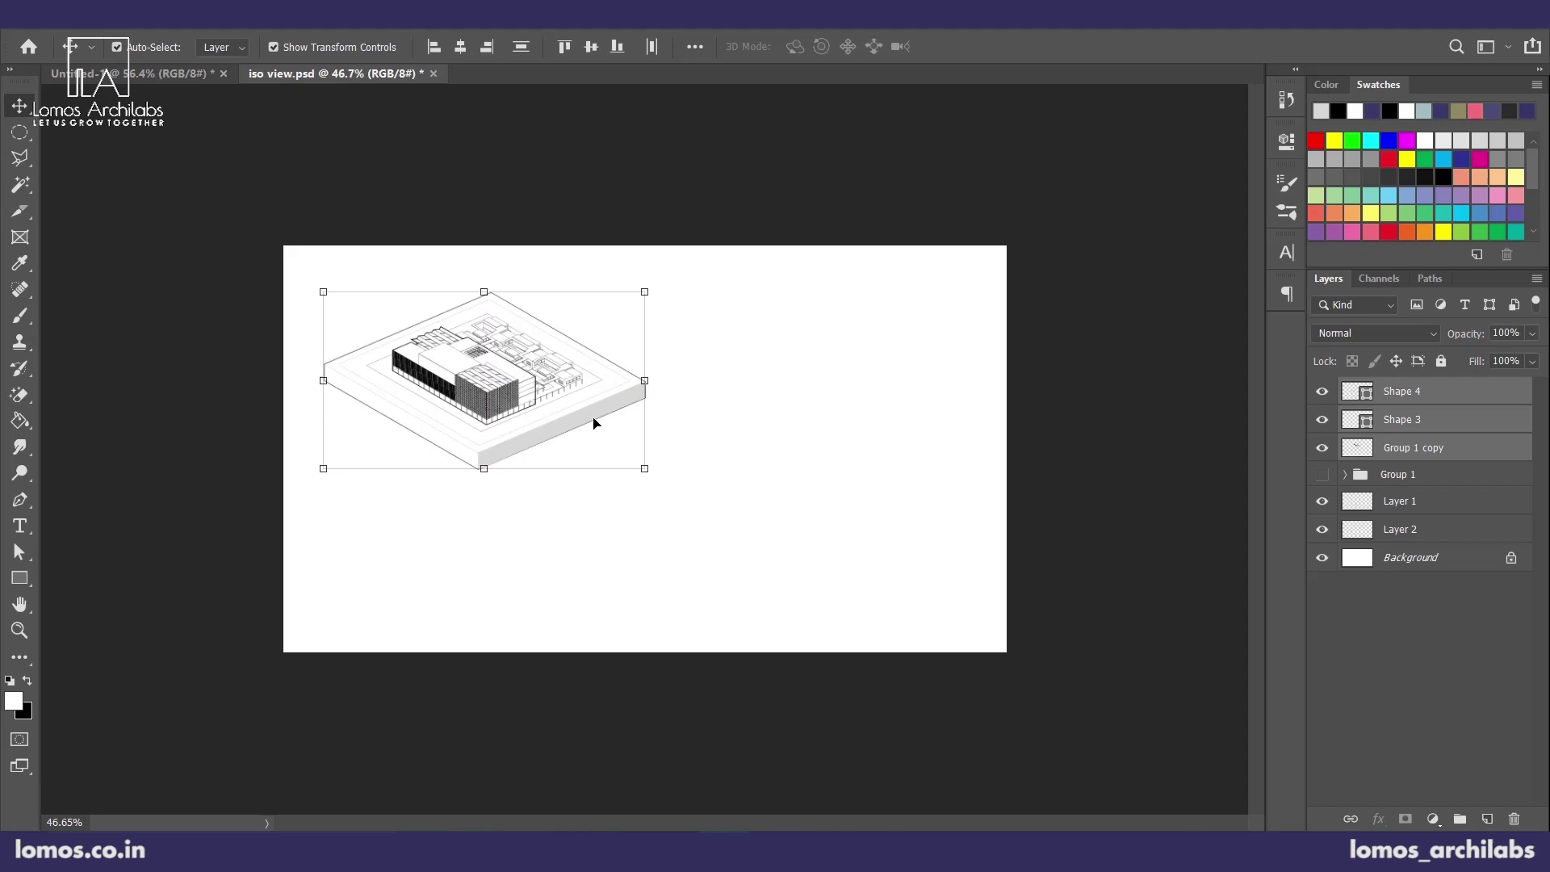
pyautogui.click(700, 535)
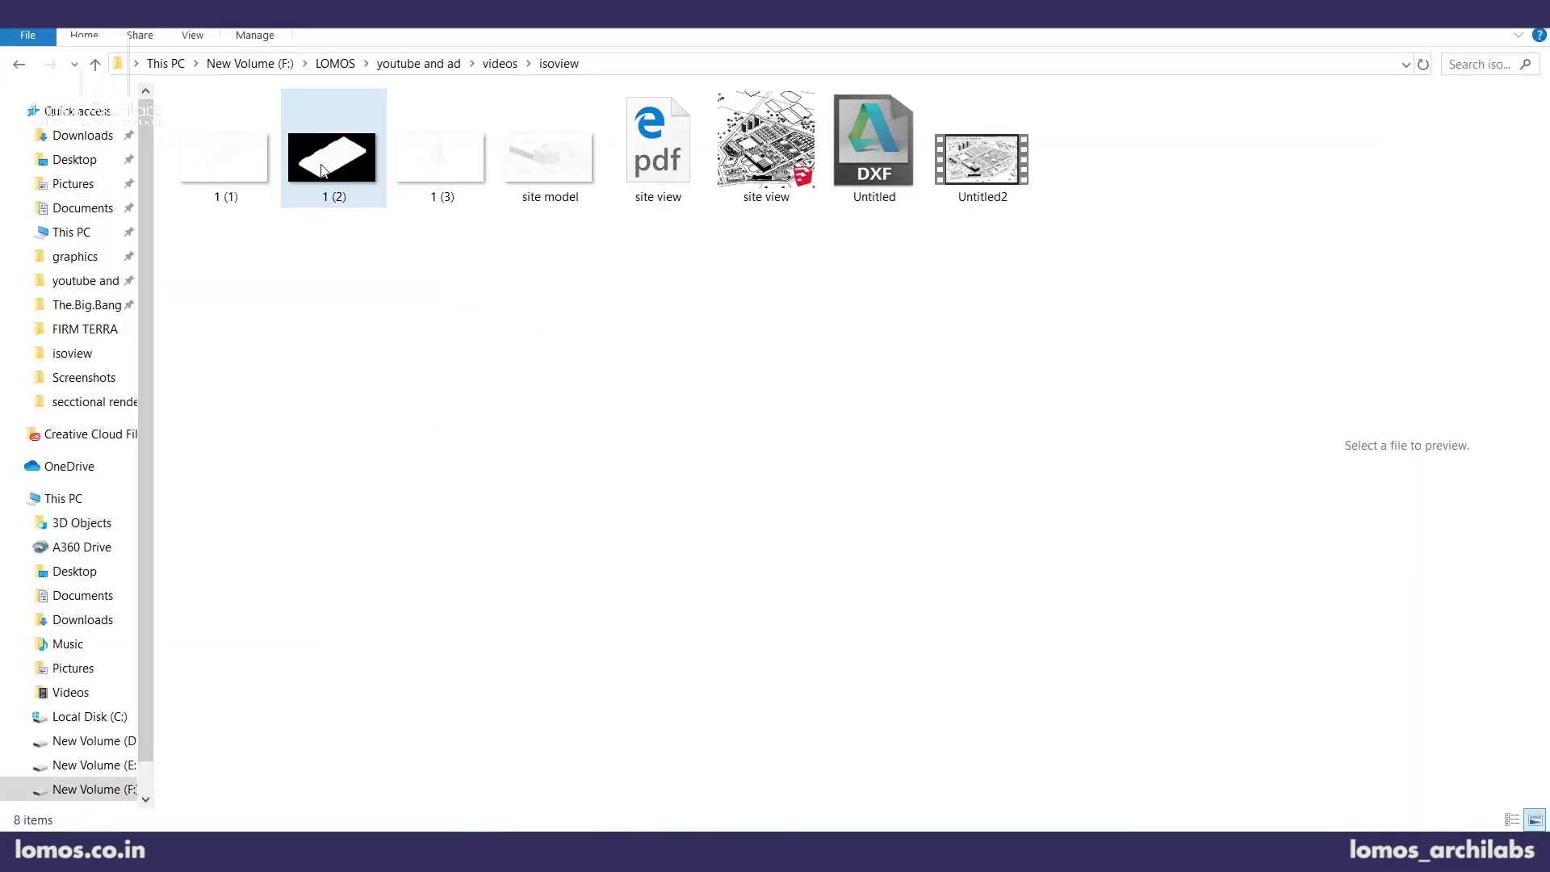
# - Place image 1 (2) from the isoview folder, scale it down and position it in the canvas's lower-left corner
pyautogui.moveTo(322, 170); pyautogui.dragTo(606, 597)
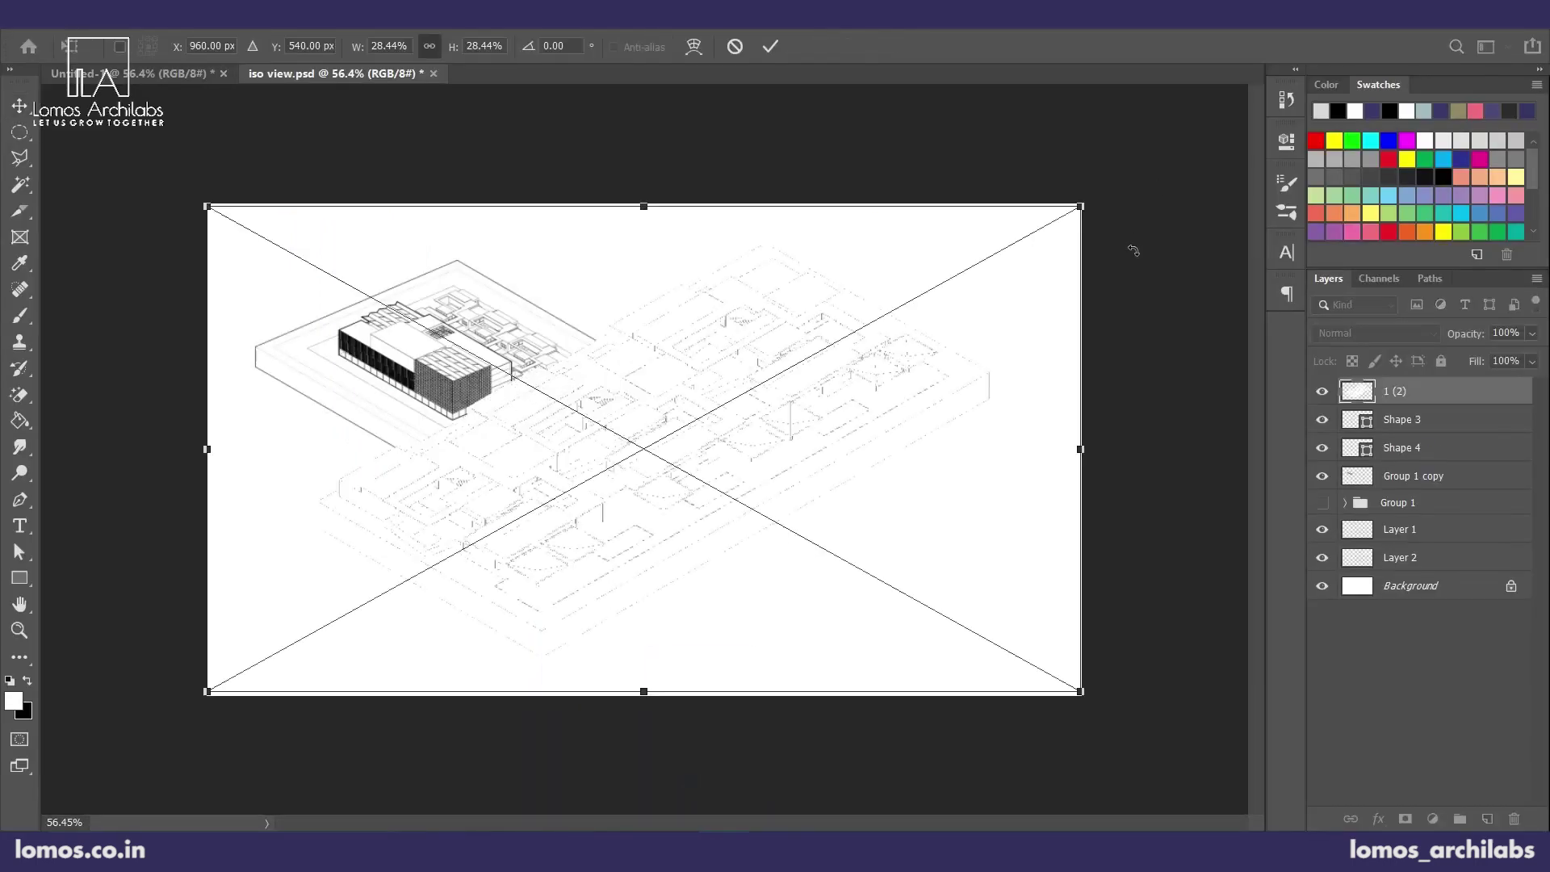
pyautogui.moveTo(1082, 208); pyautogui.dragTo(555, 498)
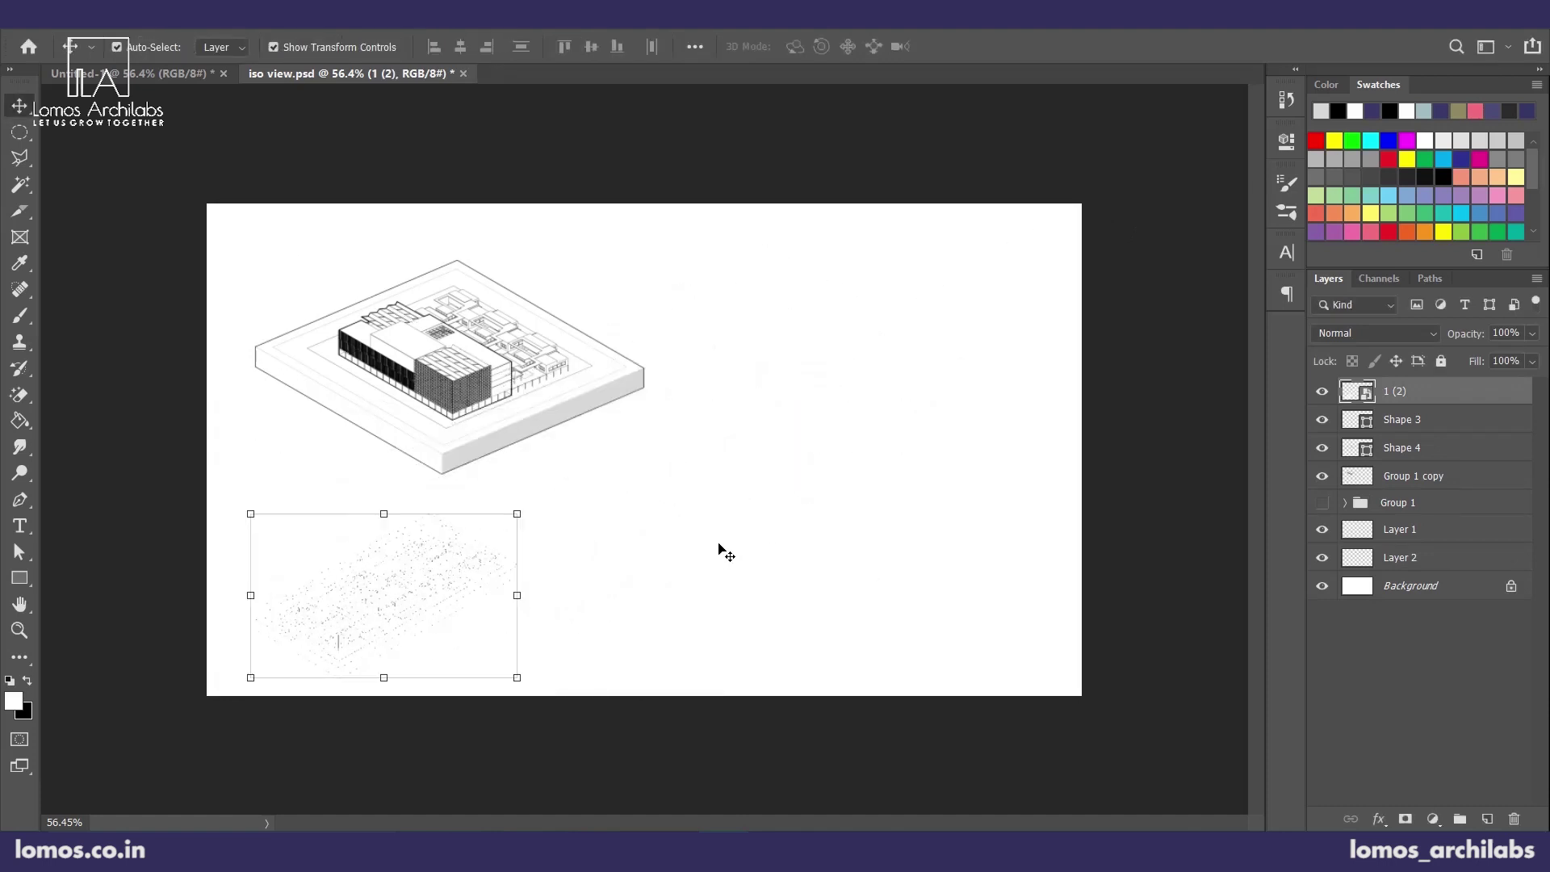
pyautogui.click(721, 550)
# - Place images 1 (1) and 1 (3) from the isoview folder into the iso view document
pyautogui.click(476, 843)
pyautogui.click(444, 168)
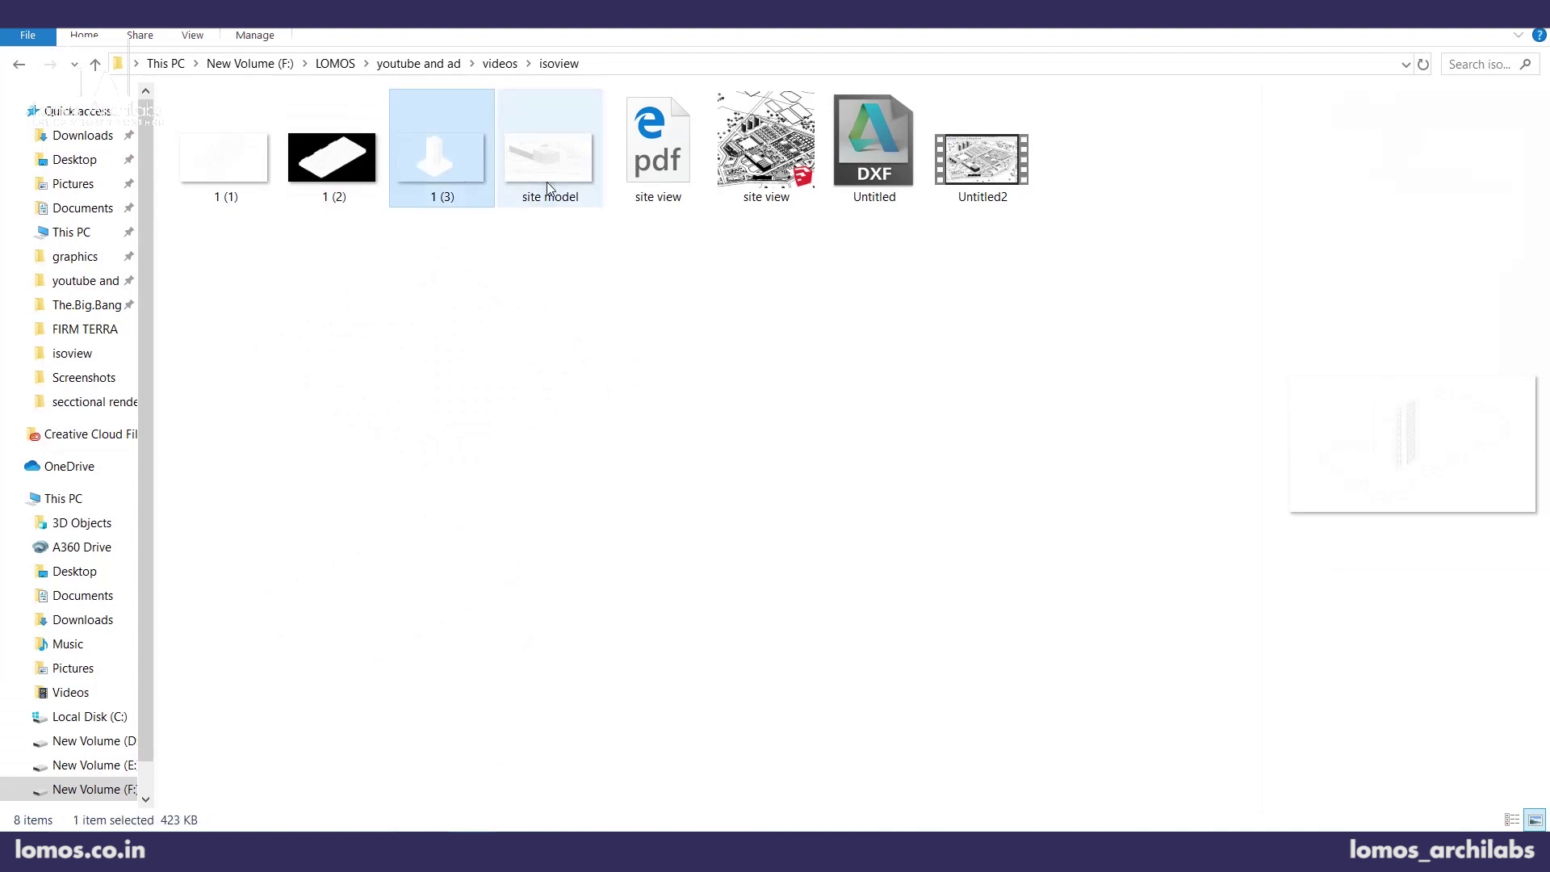
pyautogui.keyDown('ctrl'); pyautogui.click(545, 182); pyautogui.keyUp('ctrl')
pyautogui.click(434, 161)
pyautogui.moveTo(260, 159); pyautogui.dragTo(643, 601)
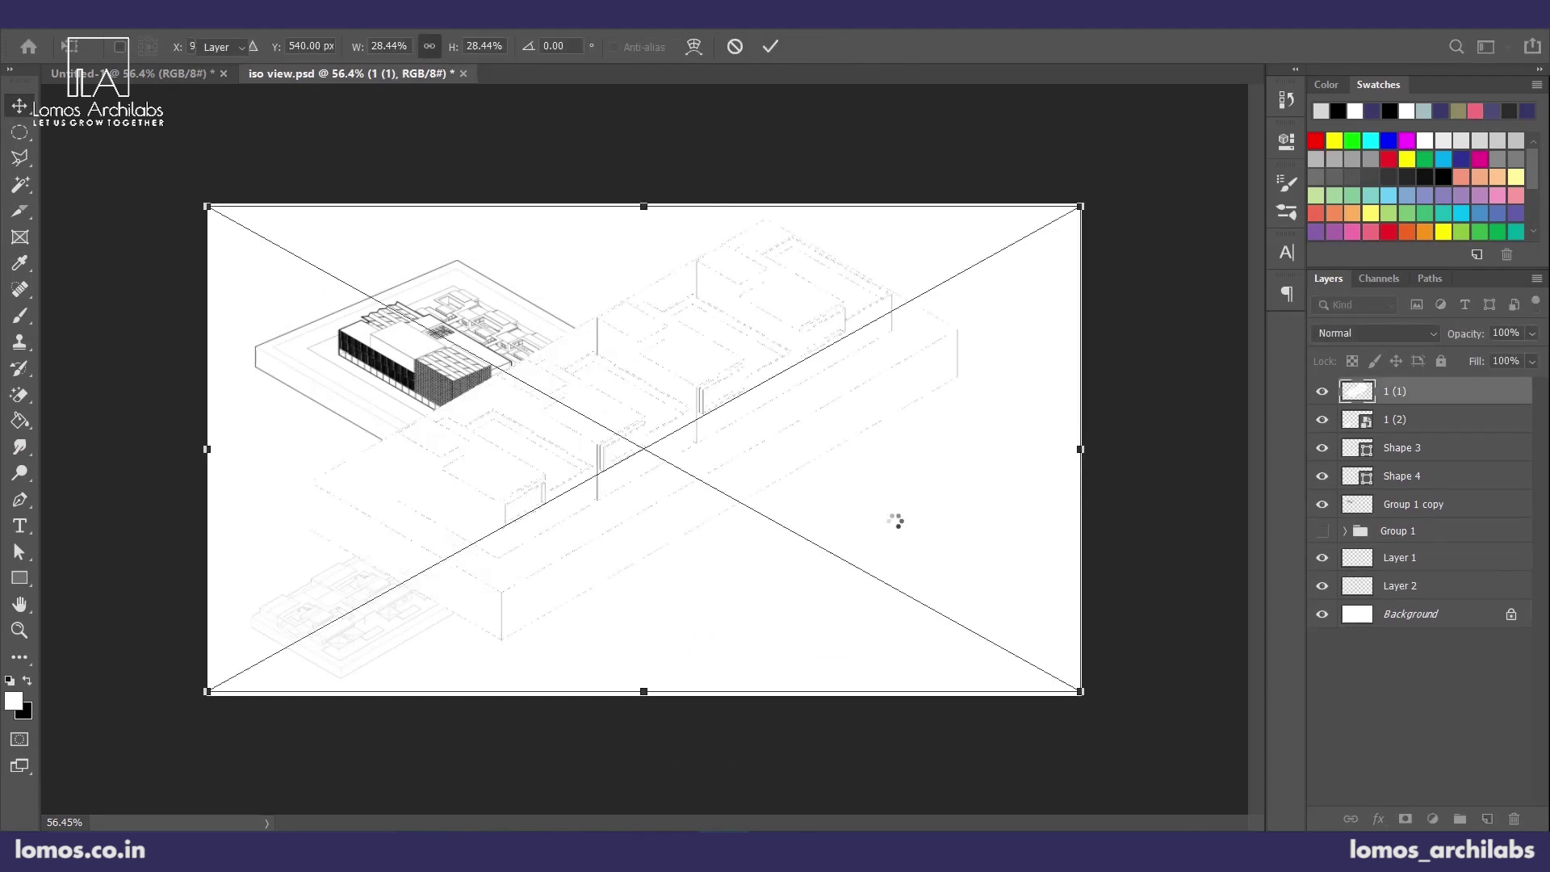
pyautogui.press('Return')
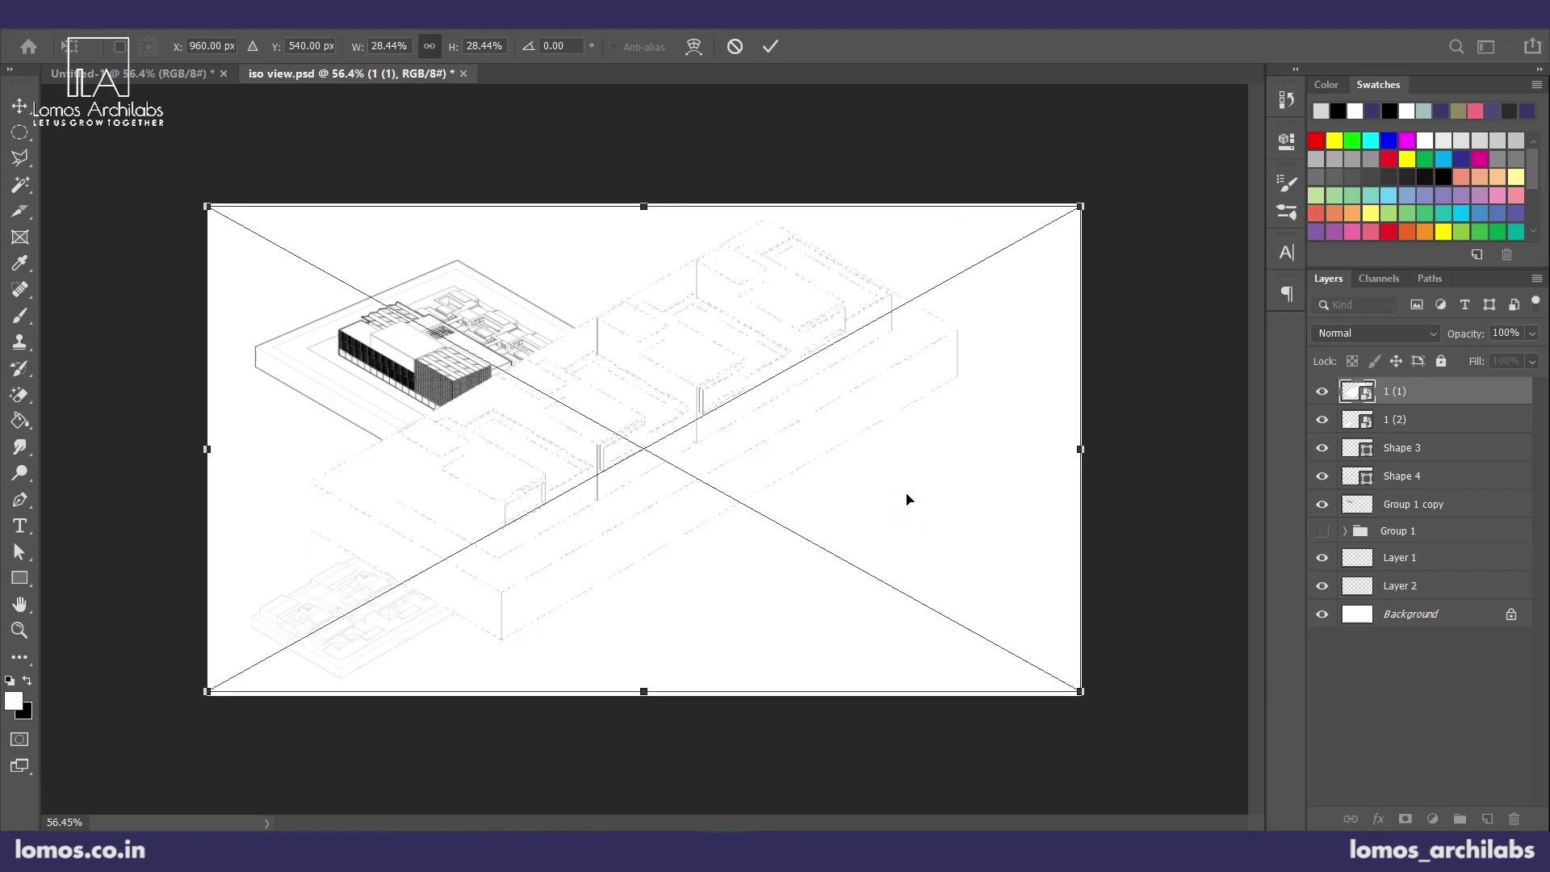
pyautogui.press('Return')
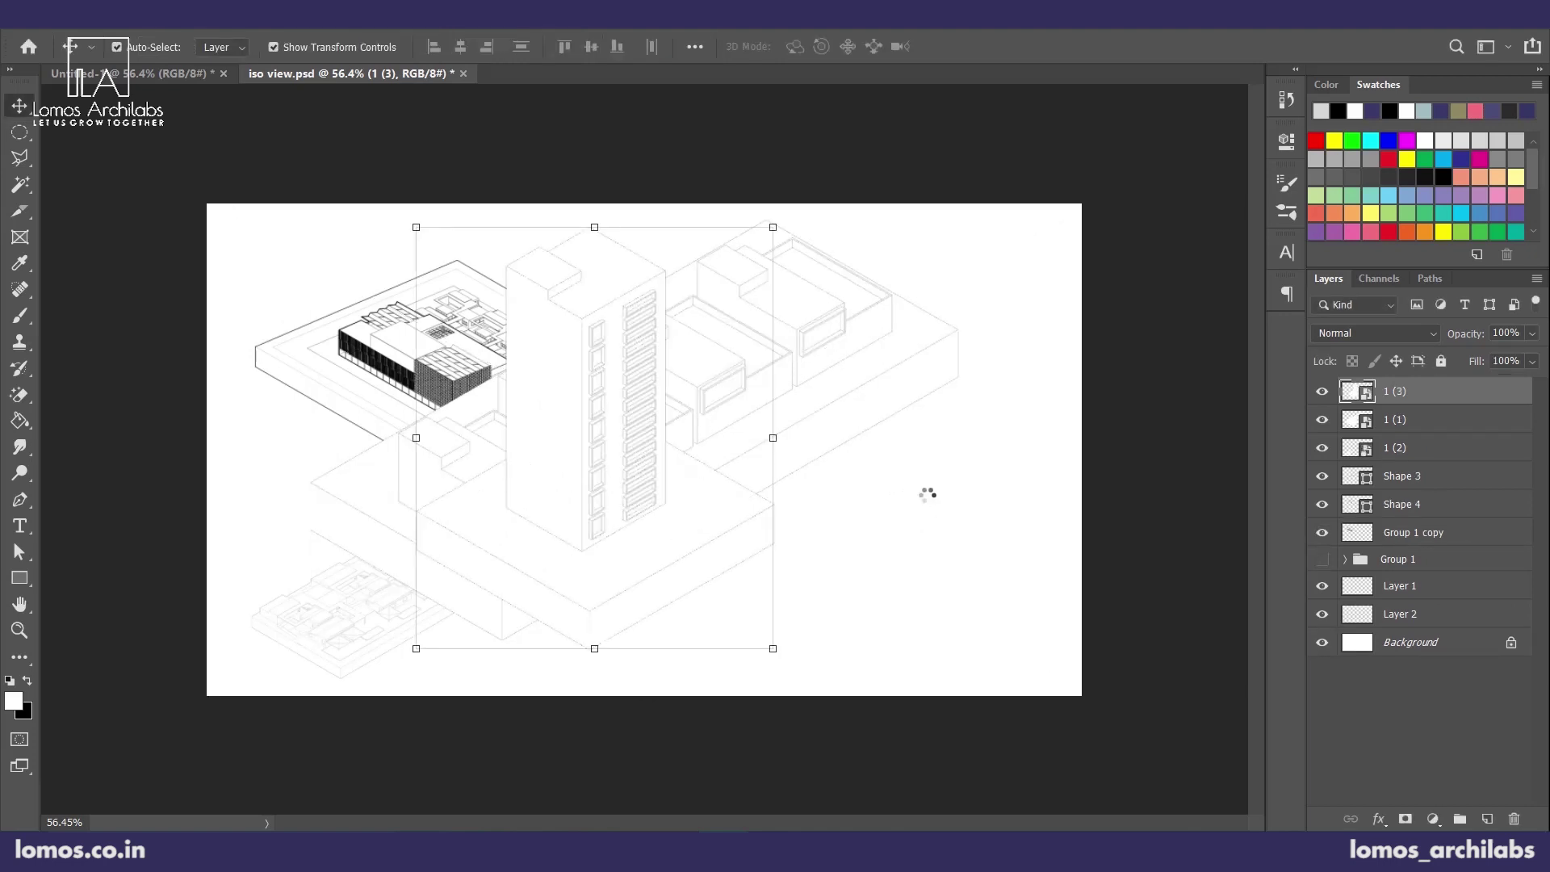
# - Move the tower drawing 1 (3) toward the right half of the canvas and deselect it
pyautogui.moveTo(584, 454); pyautogui.dragTo(772, 491)
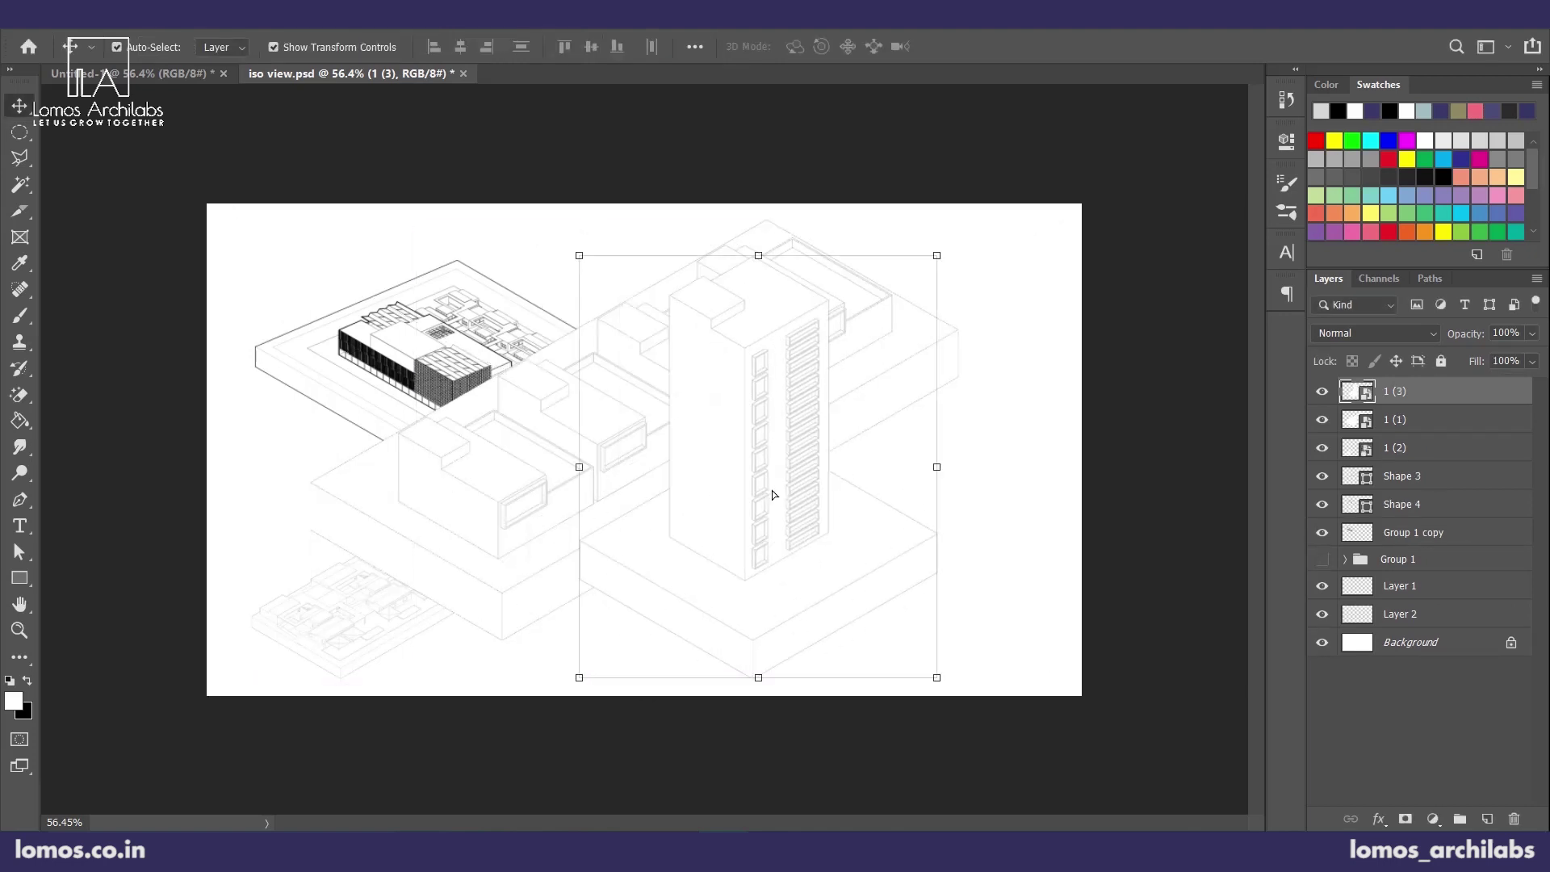
pyautogui.click(1143, 523)
pyautogui.moveTo(1007, 306); pyautogui.dragTo(933, 379)
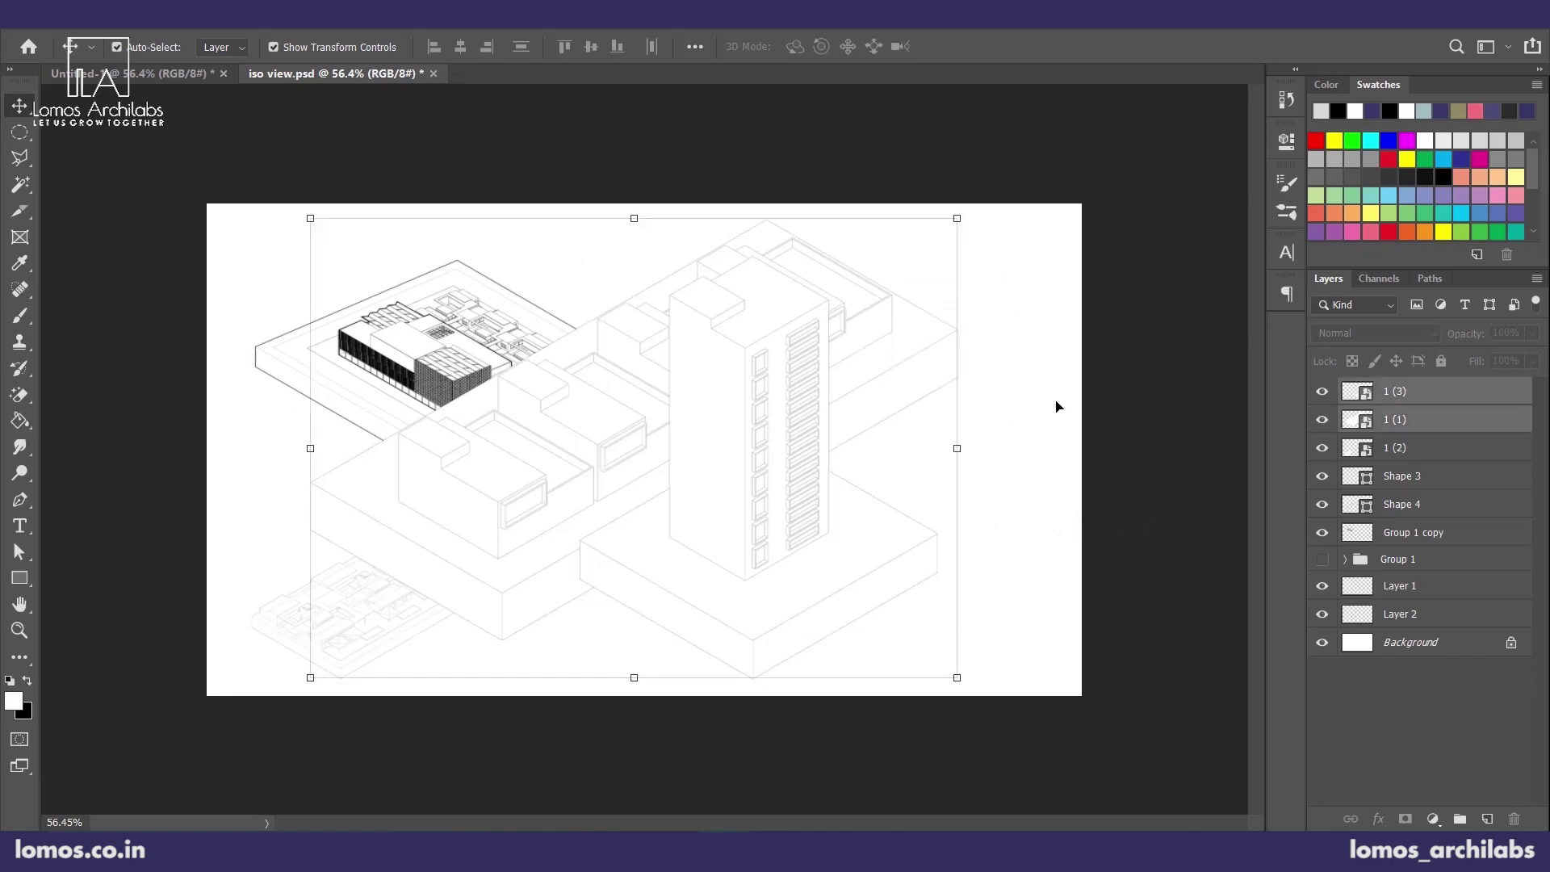
pyautogui.click(1055, 405)
# - Scale down the block drawing 1 (1) and position it beside drawing 1 (2) in the lower middle of the canvas
pyautogui.moveTo(840, 311); pyautogui.dragTo(931, 311)
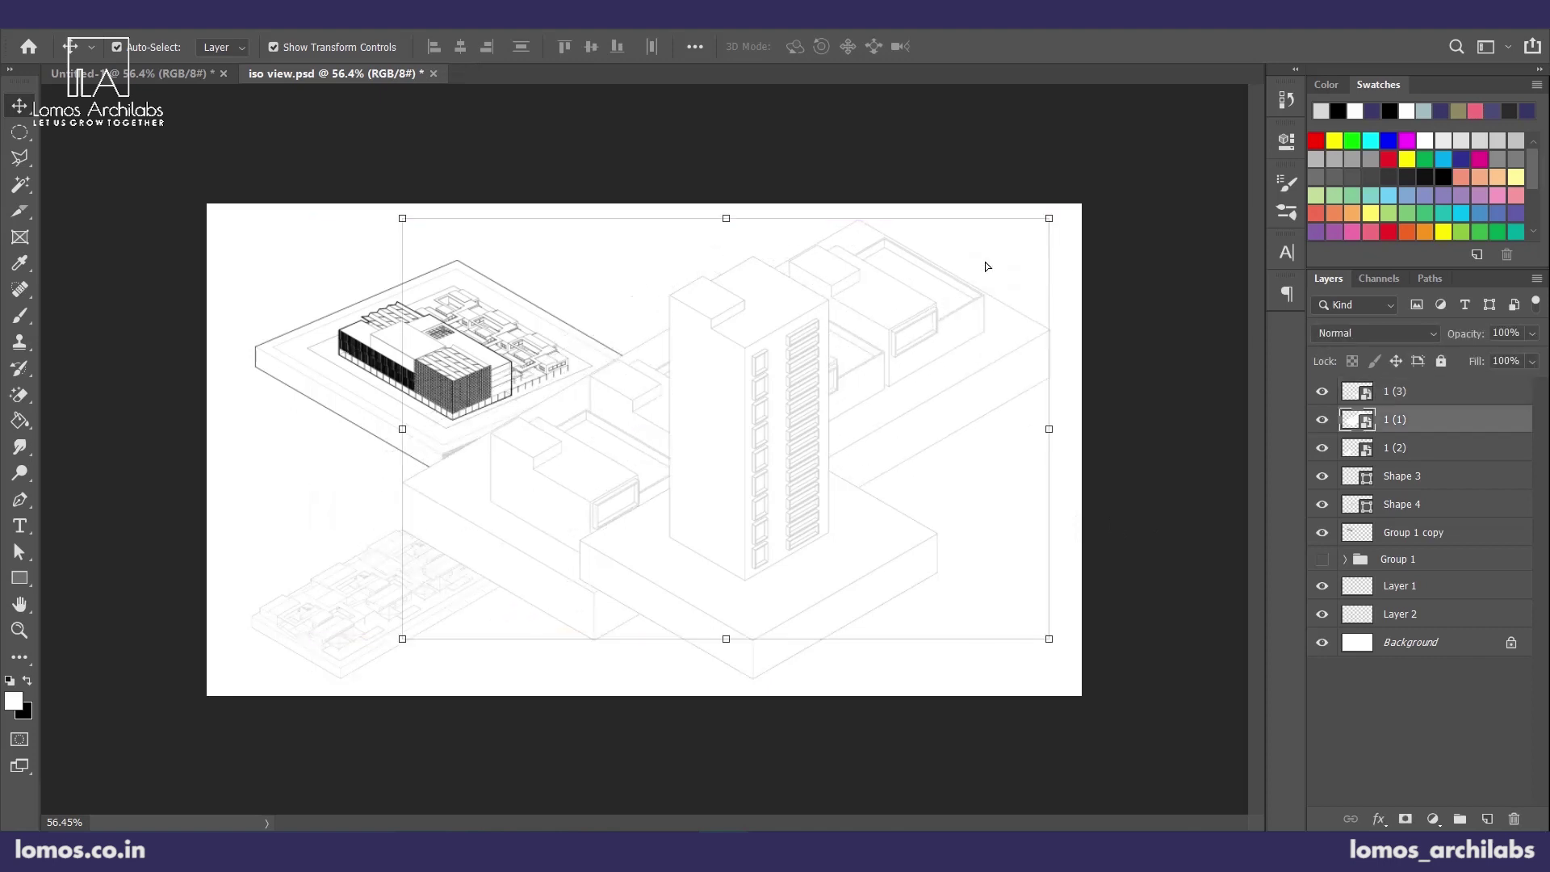
pyautogui.moveTo(1050, 219); pyautogui.dragTo(609, 394)
pyautogui.moveTo(730, 381); pyautogui.dragTo(380, 578)
pyautogui.moveTo(331, 613); pyautogui.dragTo(702, 451)
pyautogui.moveTo(599, 498); pyautogui.dragTo(672, 520)
pyautogui.press('Return')
# - Scale down the tower drawing 1 (3) and position it in the lower-right area of the canvas
pyautogui.moveTo(878, 556); pyautogui.dragTo(988, 573)
pyautogui.click(1048, 274)
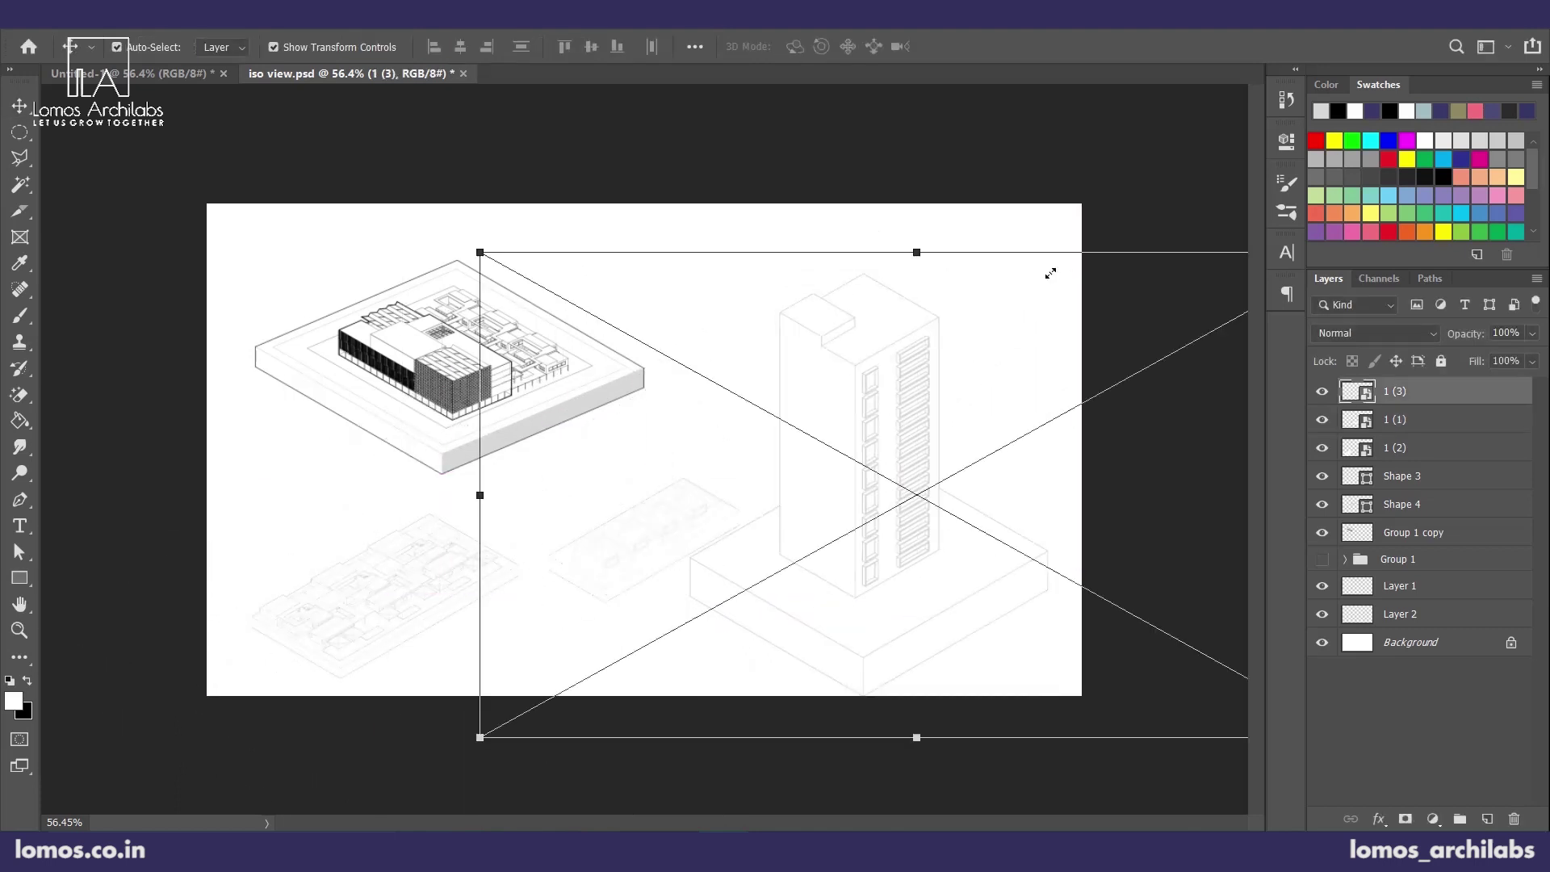
pyautogui.press('Escape')
pyautogui.moveTo(1049, 272); pyautogui.dragTo(870, 415)
pyautogui.moveTo(658, 513); pyautogui.dragTo(883, 561)
pyautogui.press('Return')
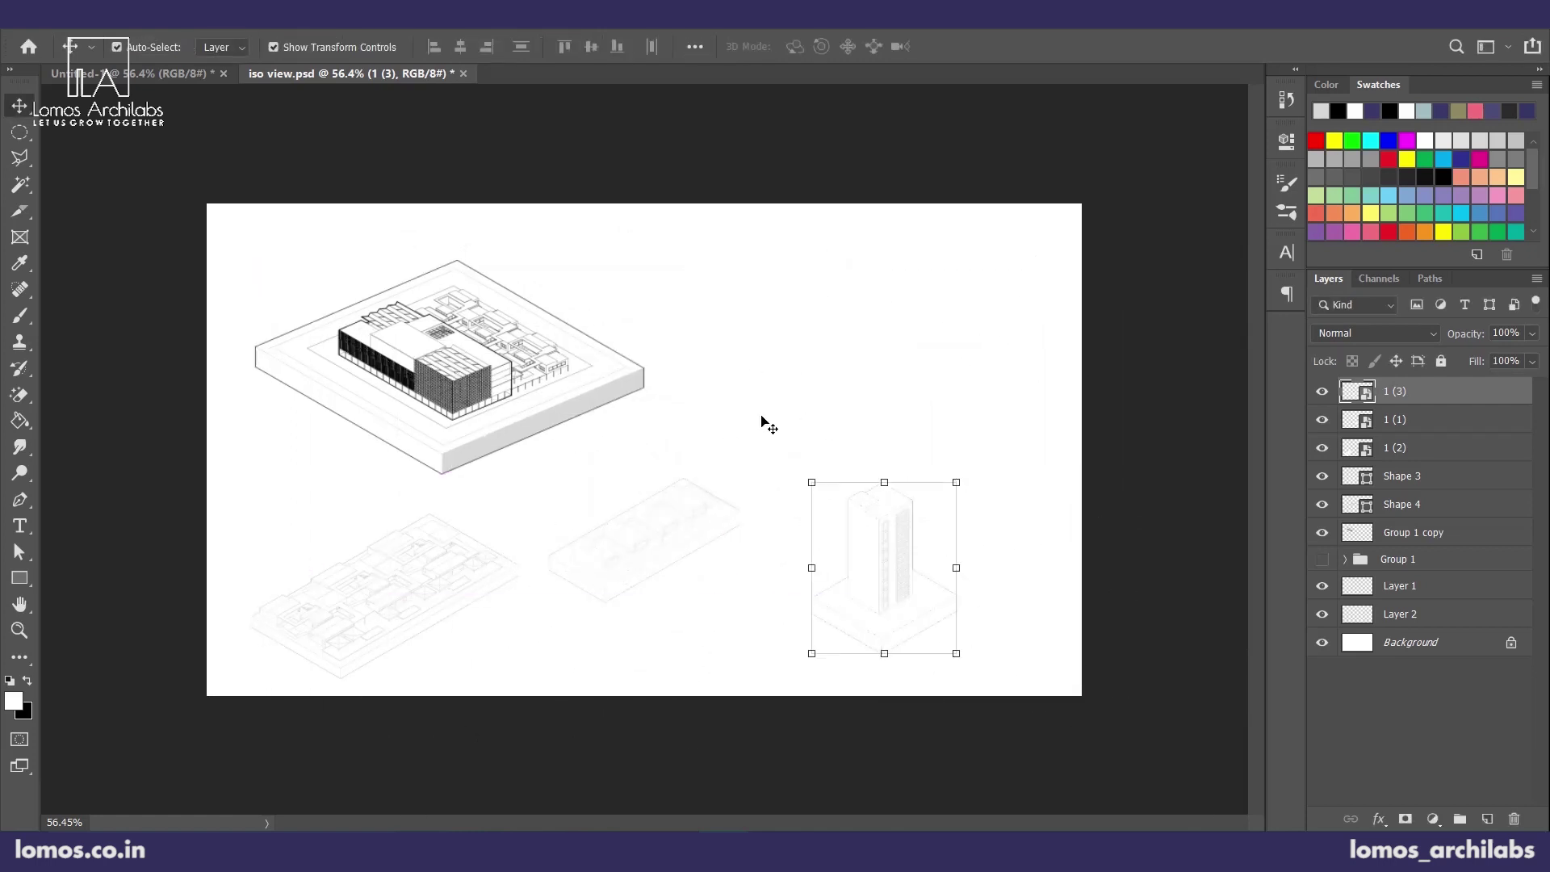
pyautogui.click(1125, 519)
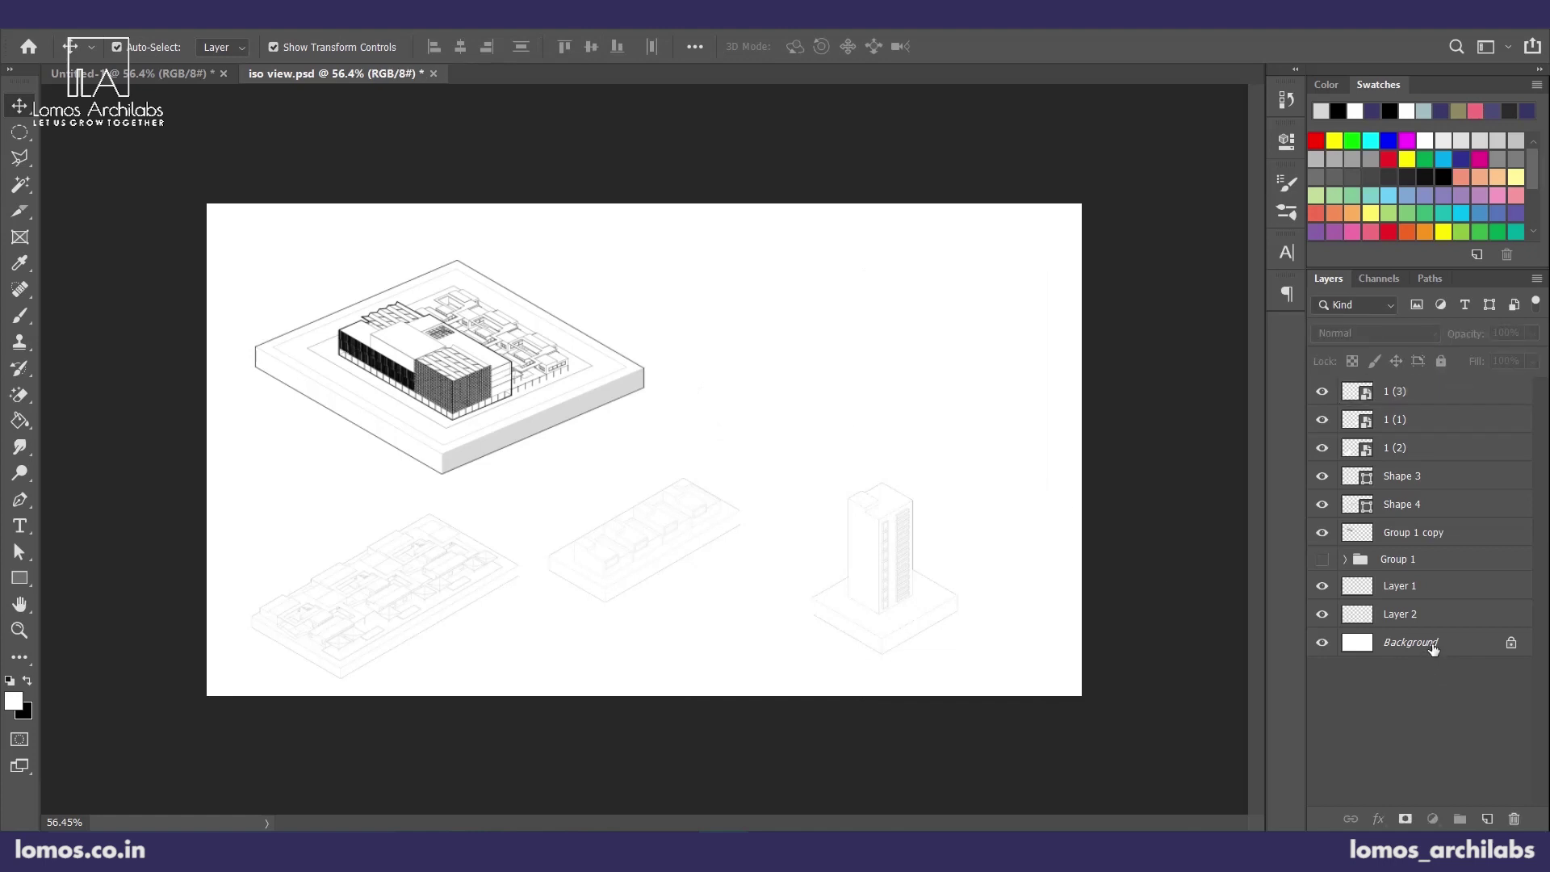
# - Fill the Background layer with the dark purple-blue swatch using the Paint Bucket
pyautogui.click(1430, 642)
pyautogui.click(1373, 109)
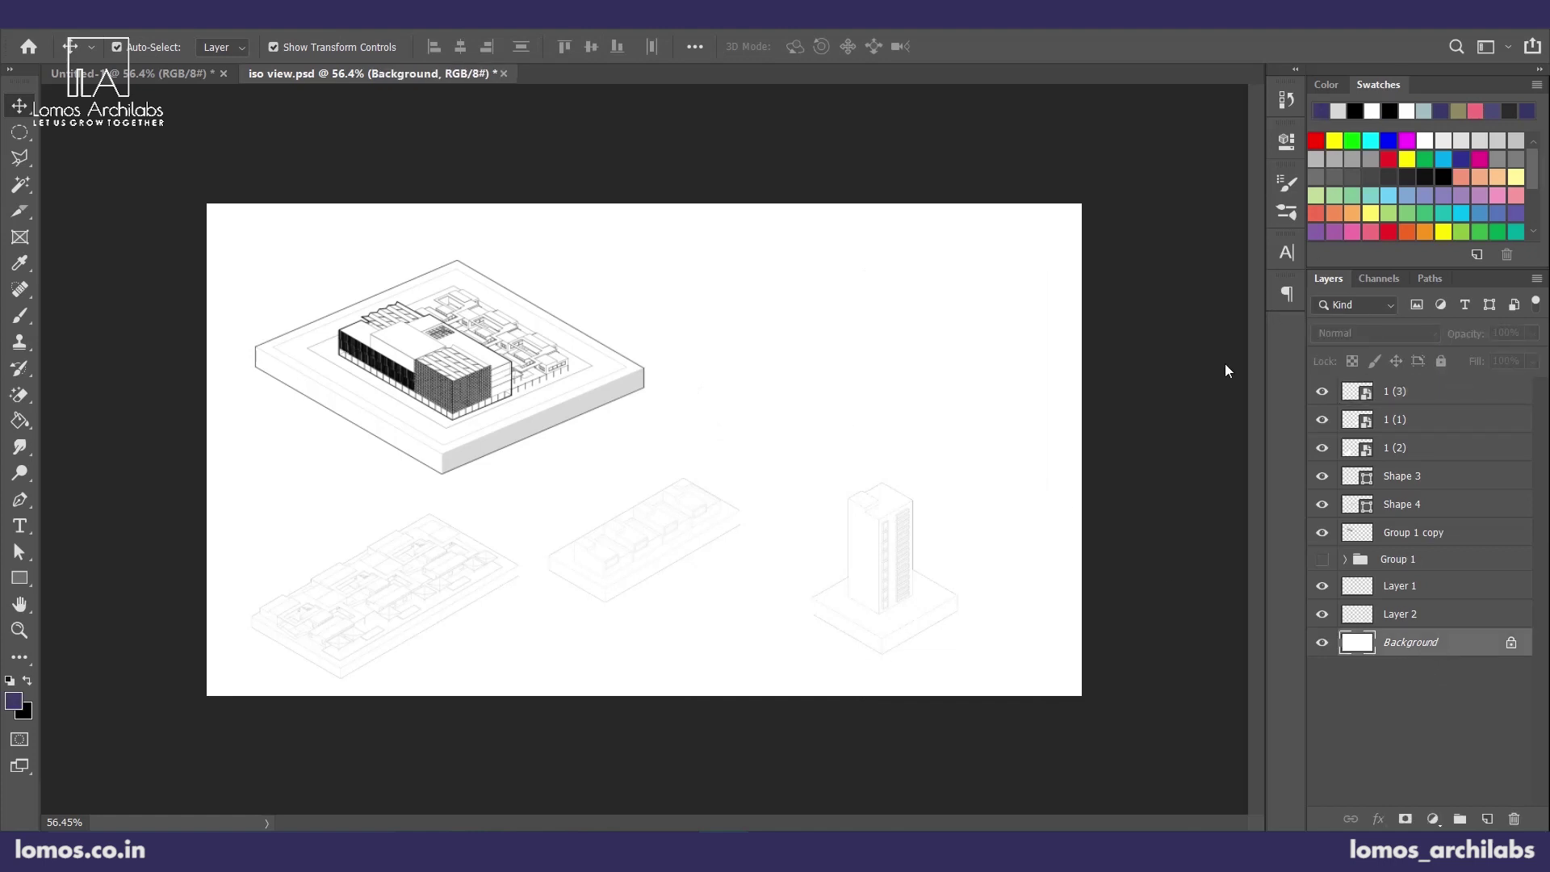
pyautogui.press('g')
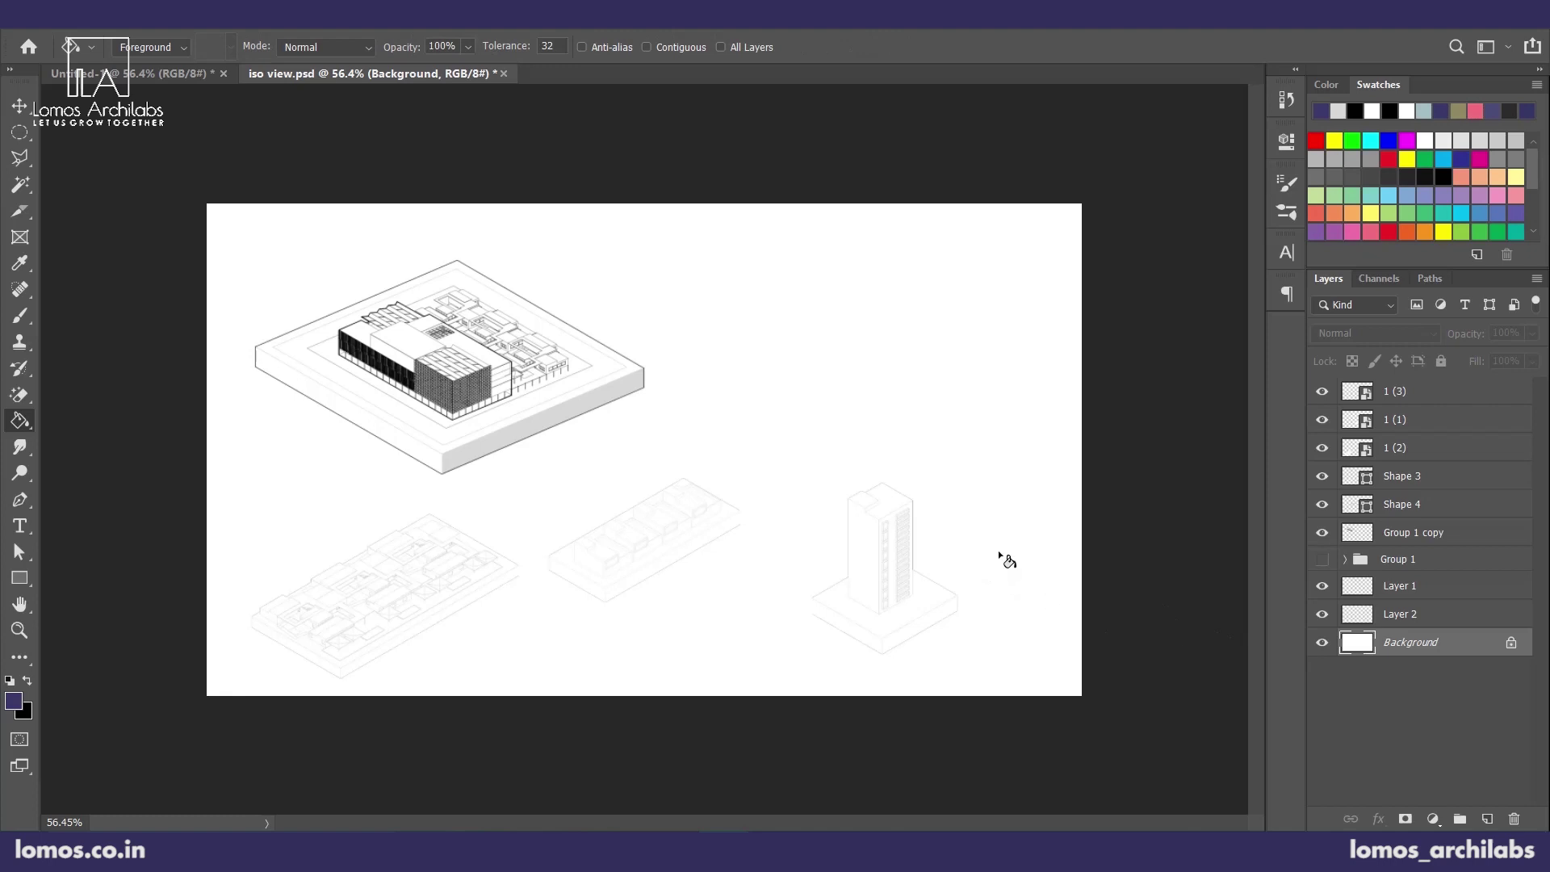
pyautogui.click(1000, 553)
pyautogui.press('v')
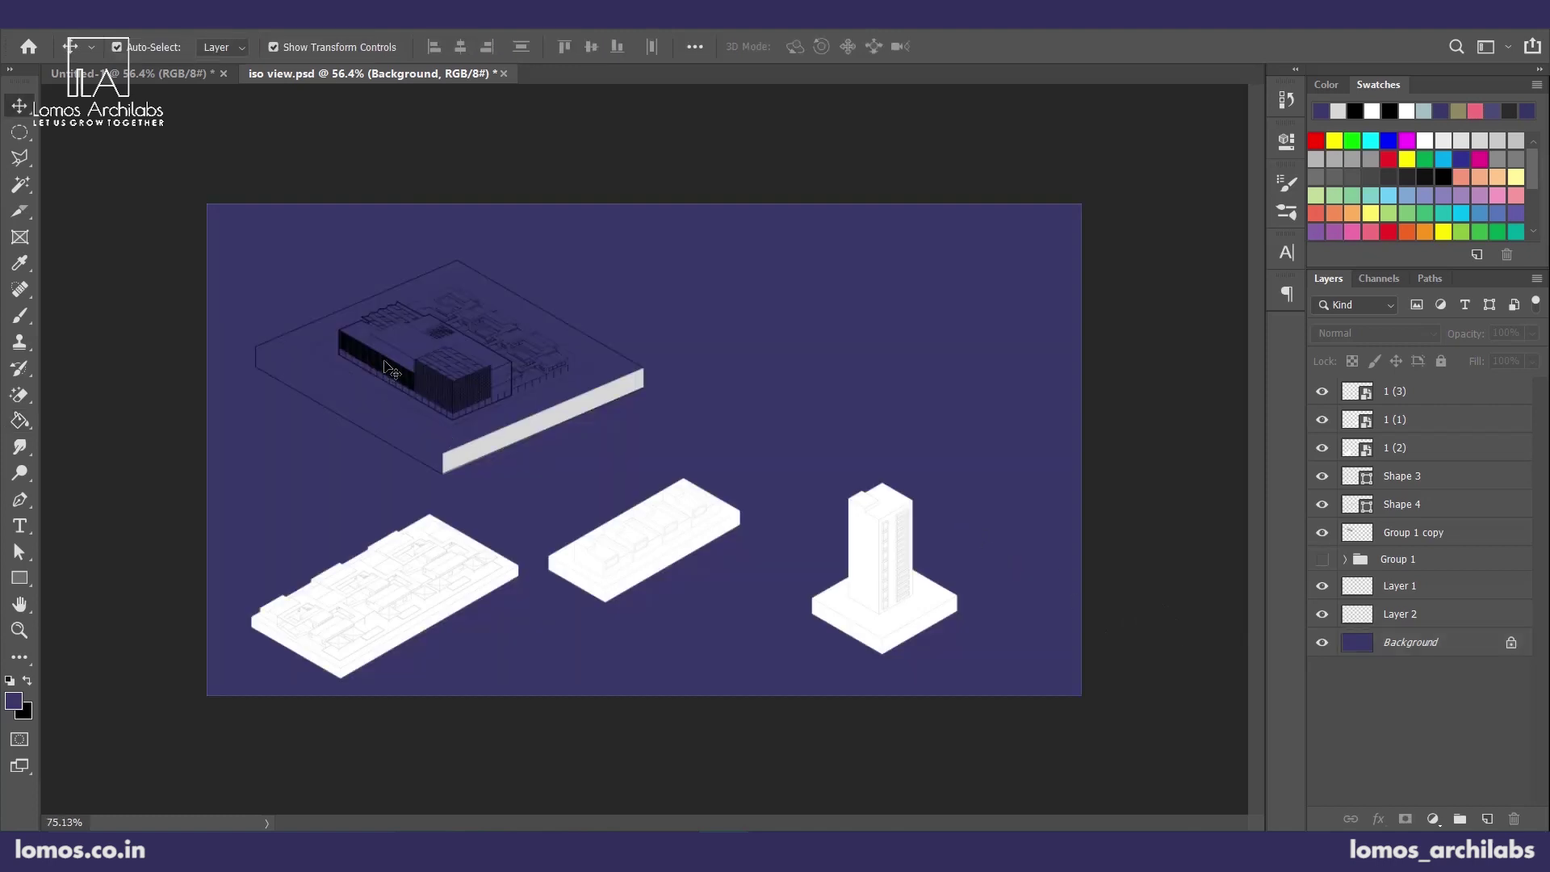
# - Fill the site base outline Shape 3 with white and send it to the back, directly above the Background layer
pyautogui.hotkey('ctrl', '1')
pyautogui.press('space')
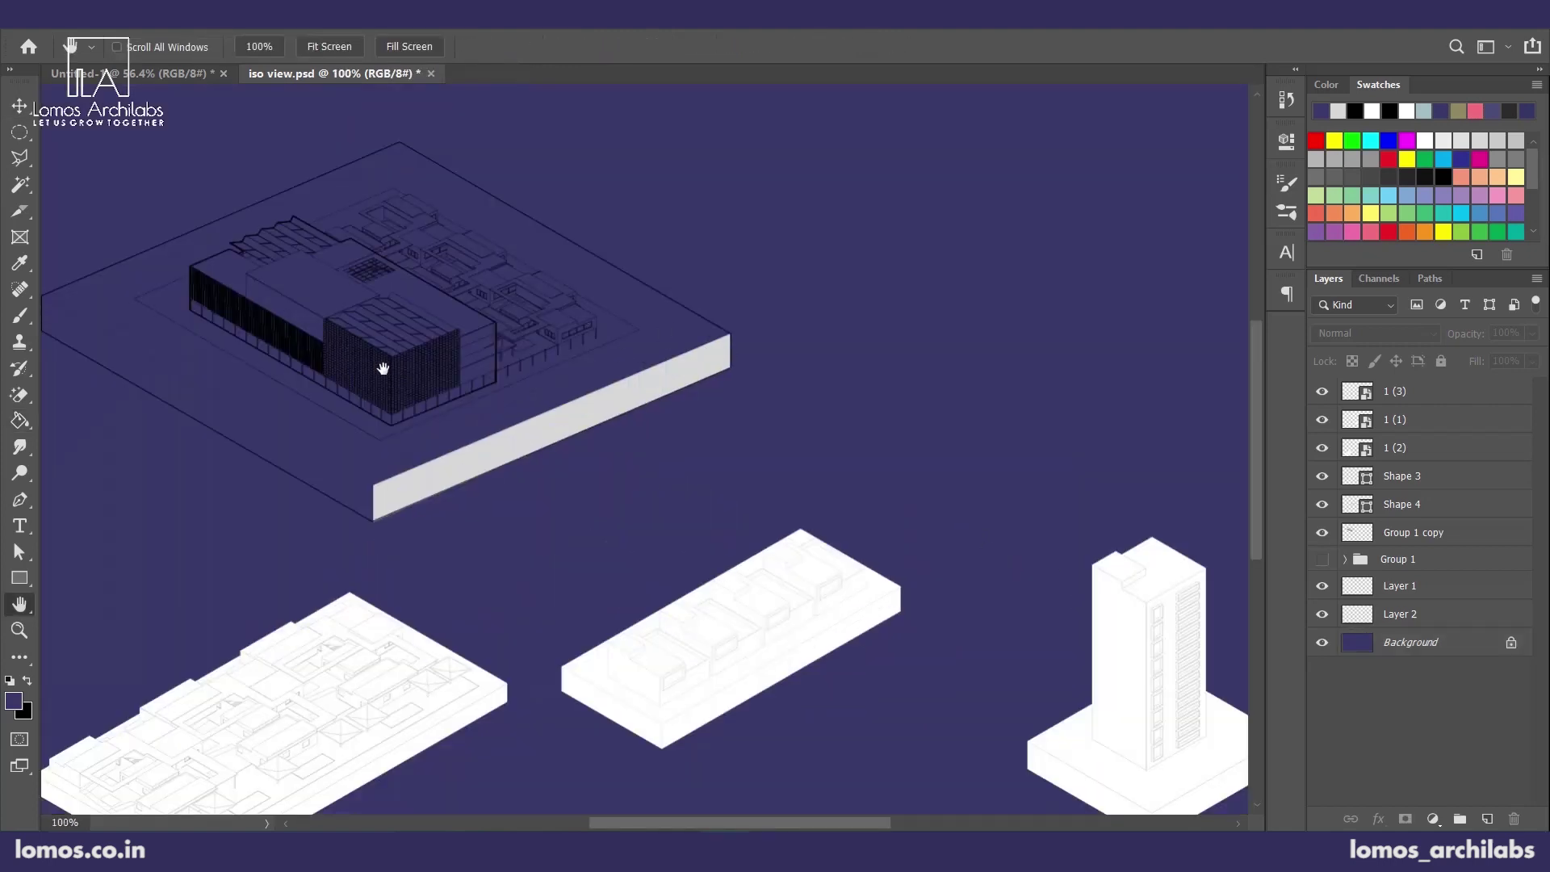
pyautogui.moveTo(384, 364); pyautogui.dragTo(644, 448)
pyautogui.scroll(3, 556, 408)
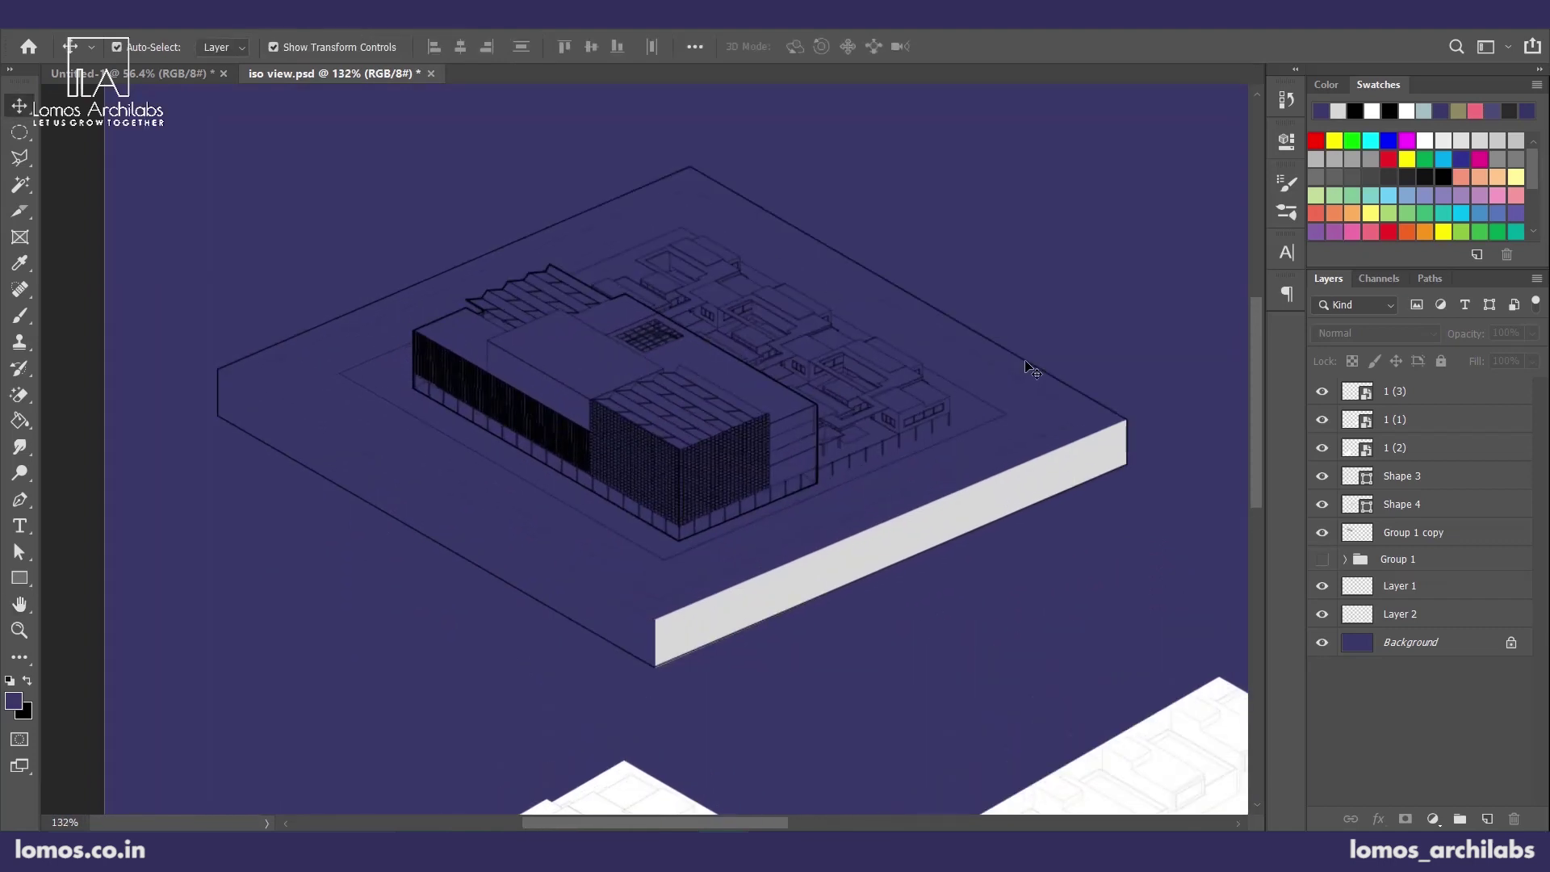
pyautogui.click(1409, 507)
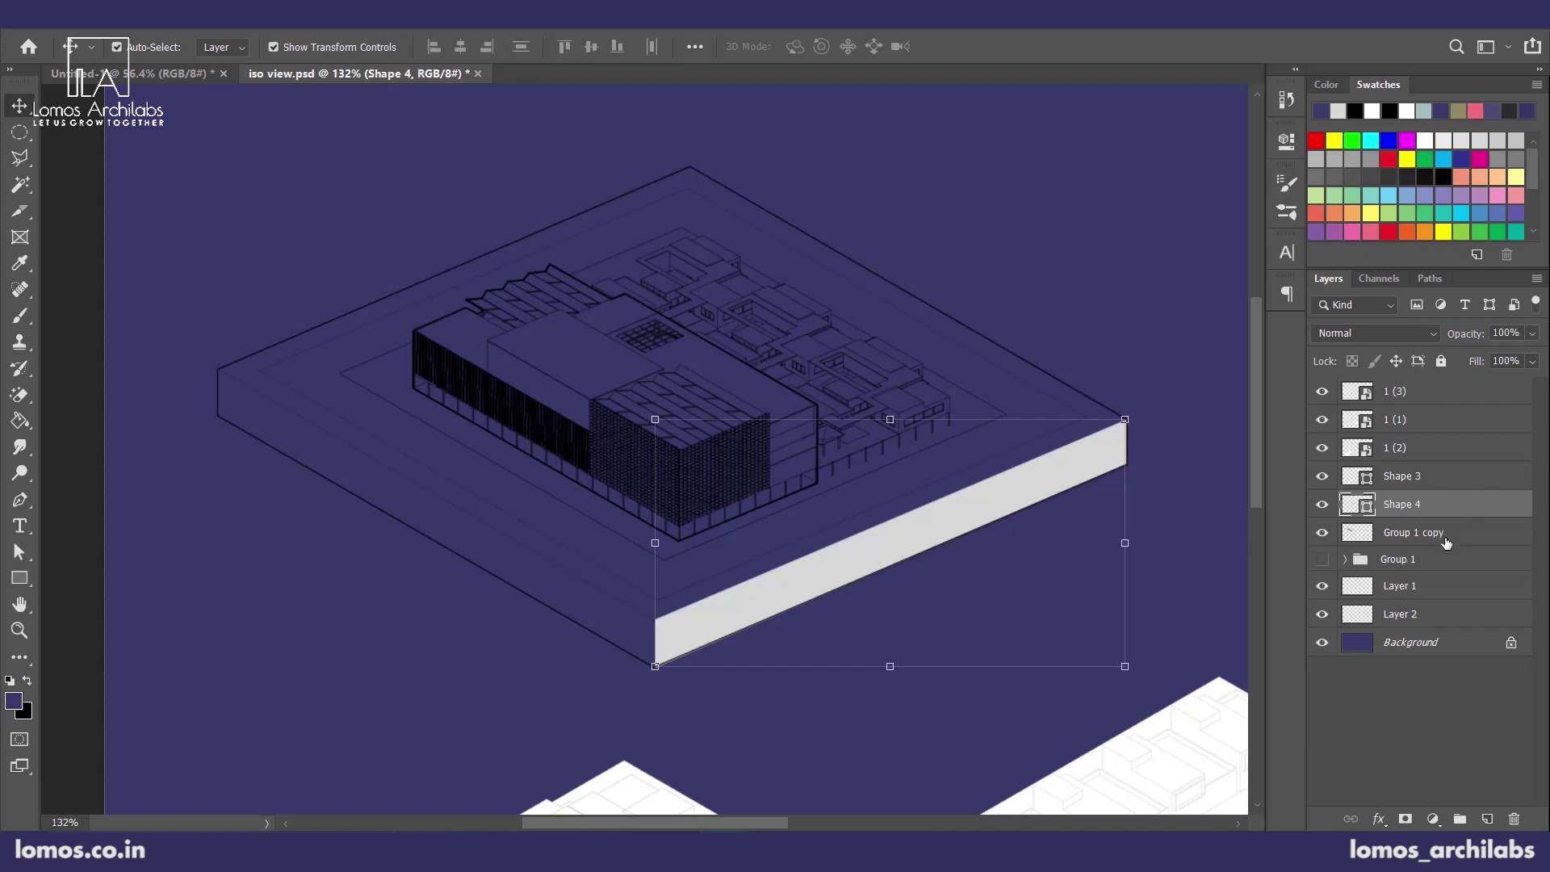
pyautogui.click(1113, 347)
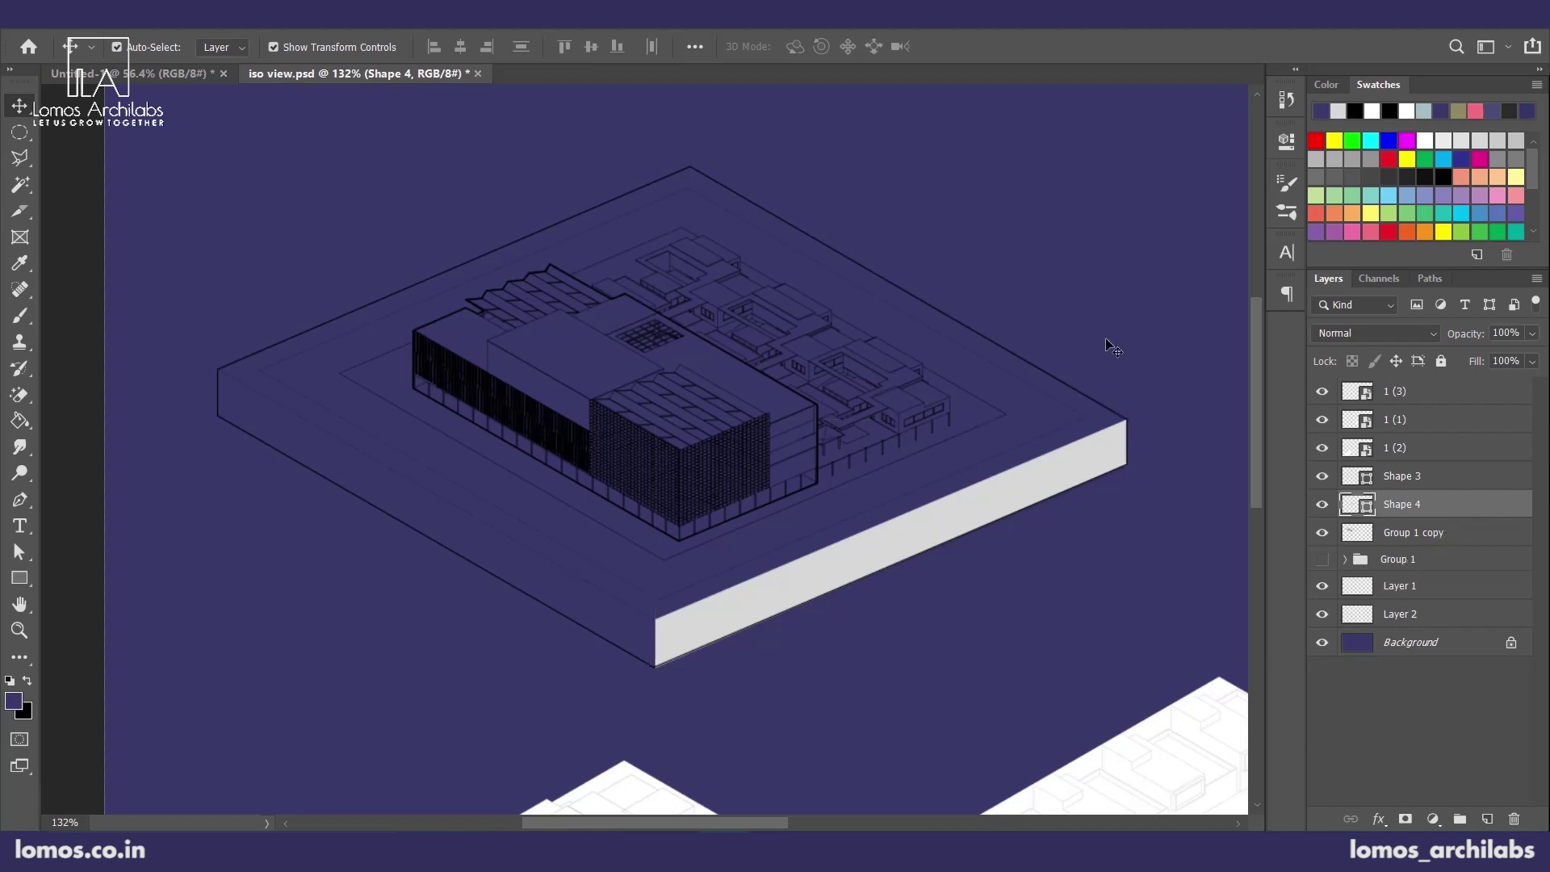
pyautogui.click(1049, 379)
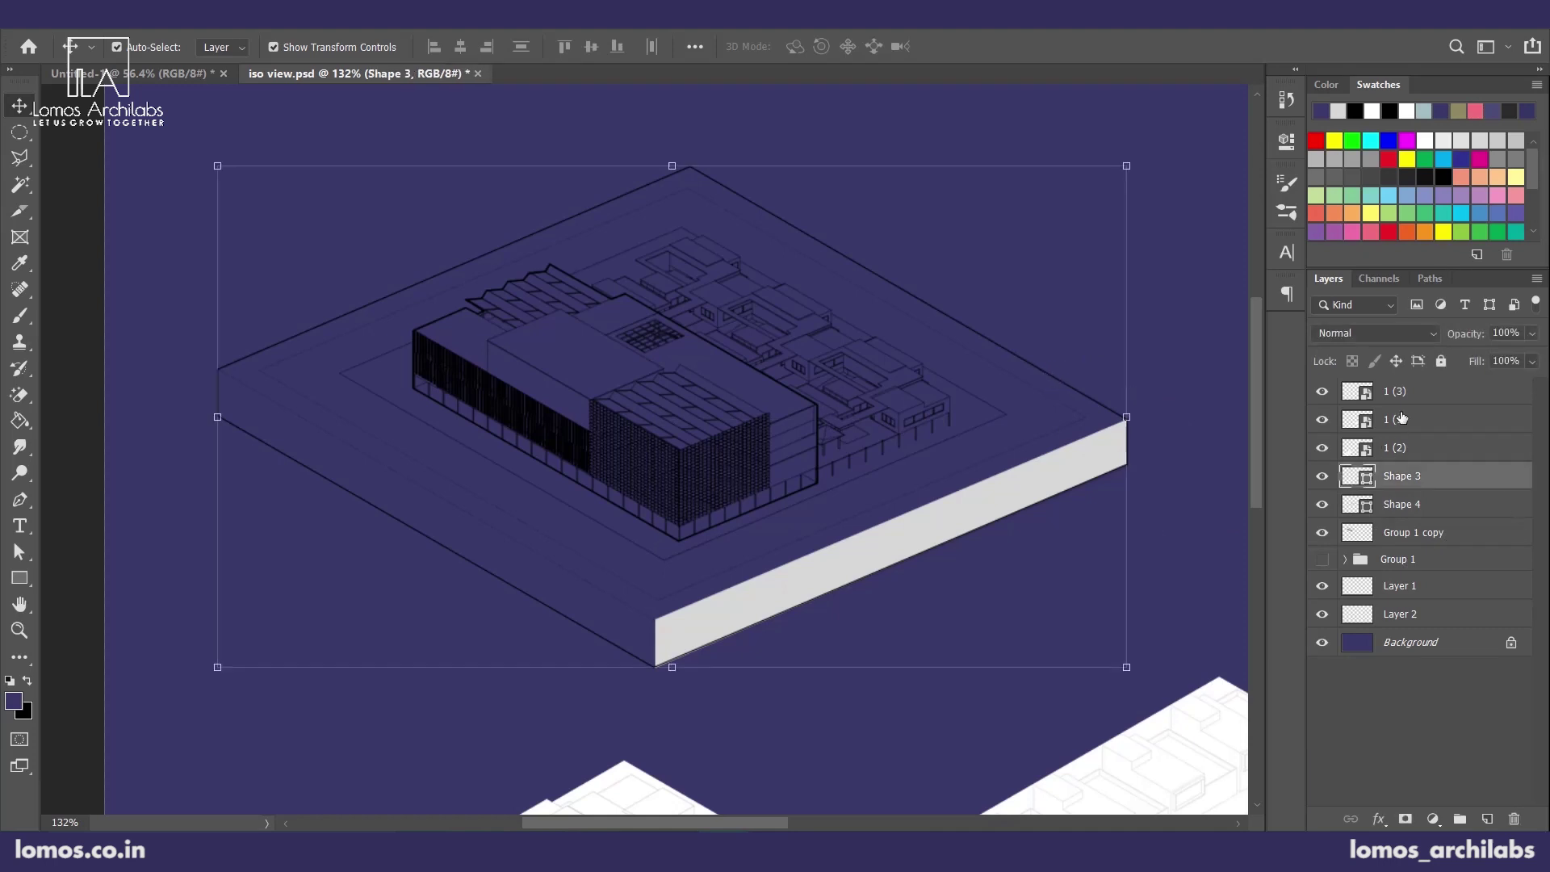
pyautogui.press('p')
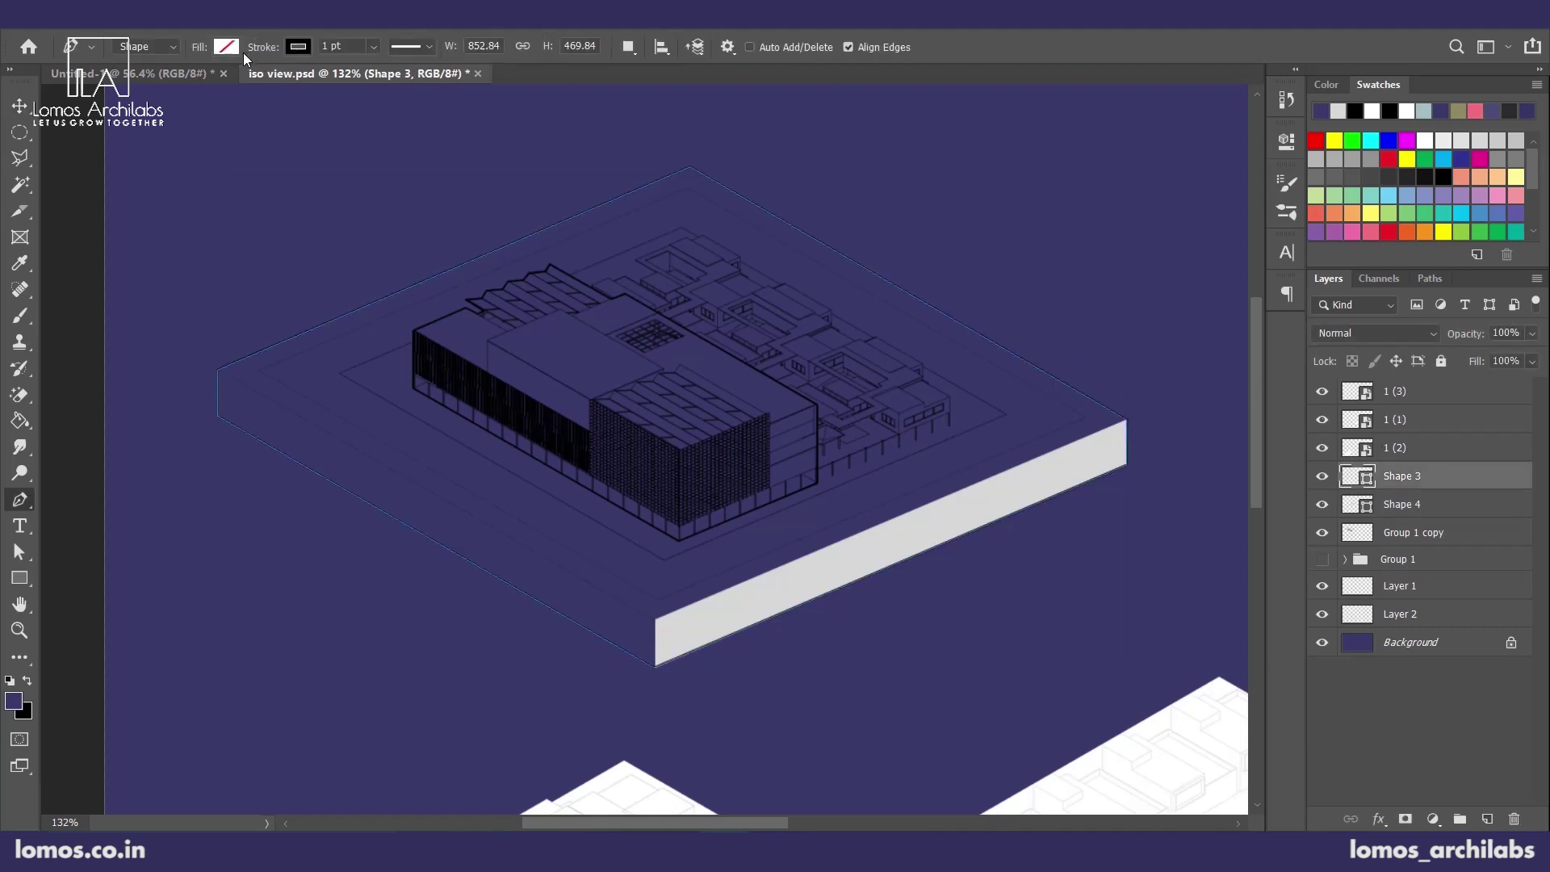
pyautogui.click(225, 48)
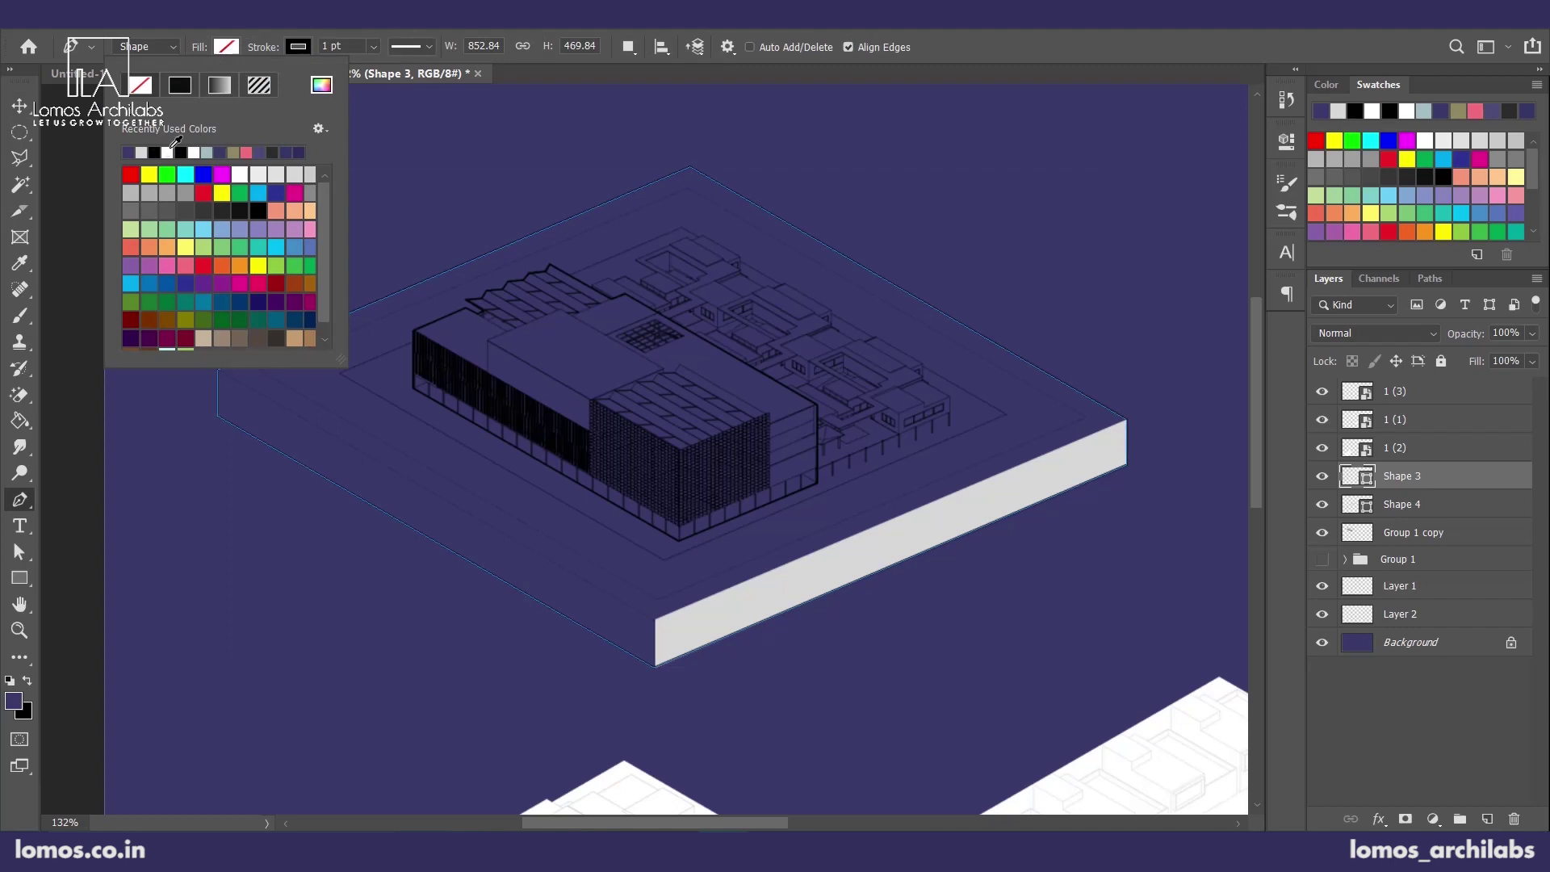
pyautogui.click(170, 151)
pyautogui.click(23, 115)
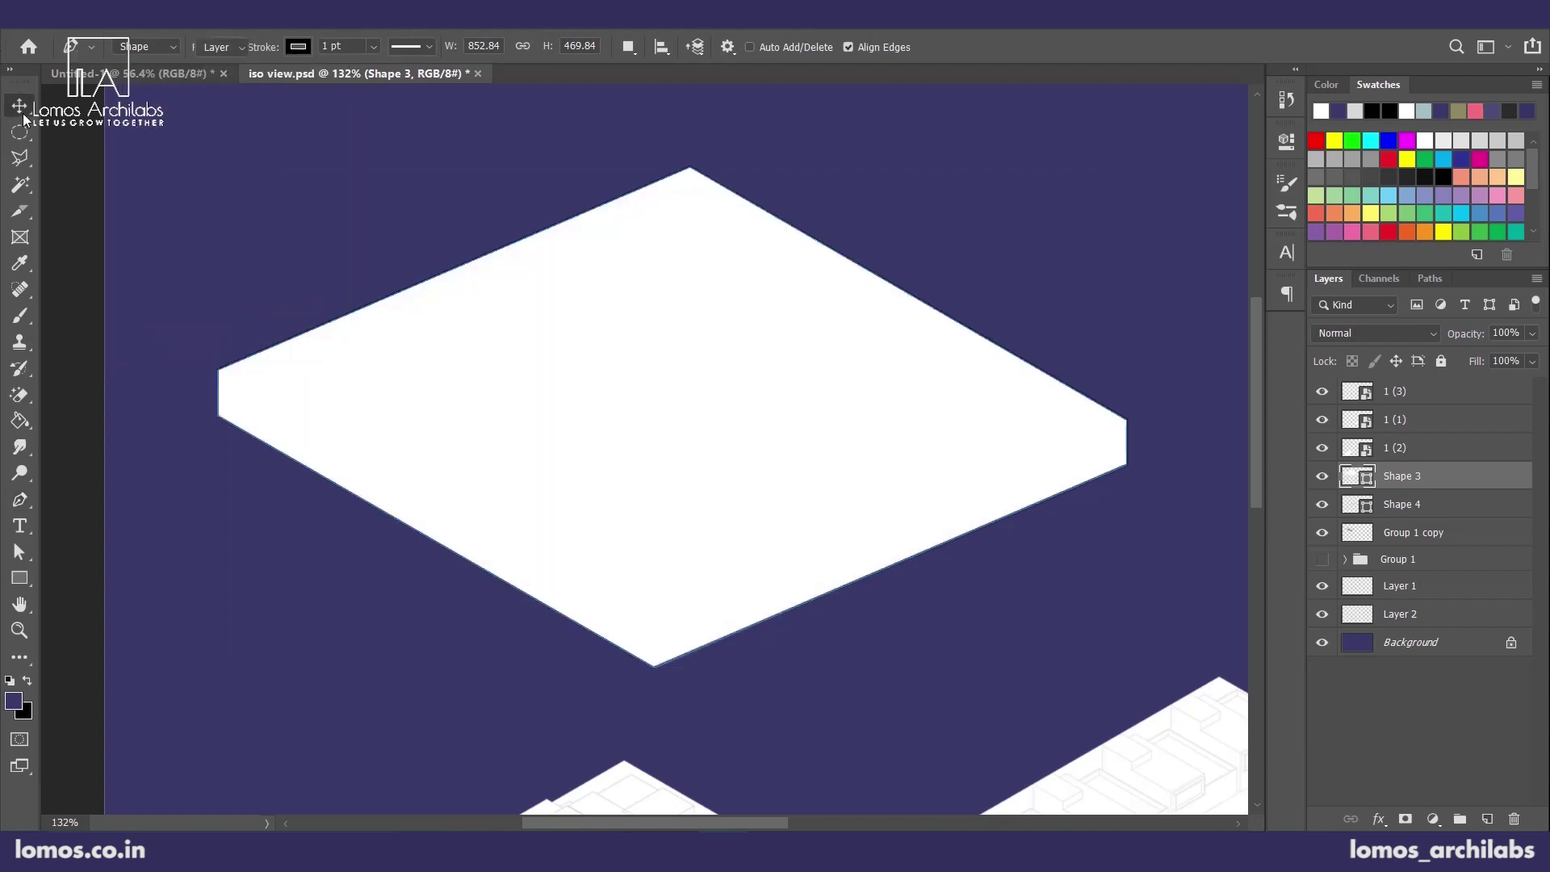
pyautogui.hotkey('ctrl', 'shift', '[')
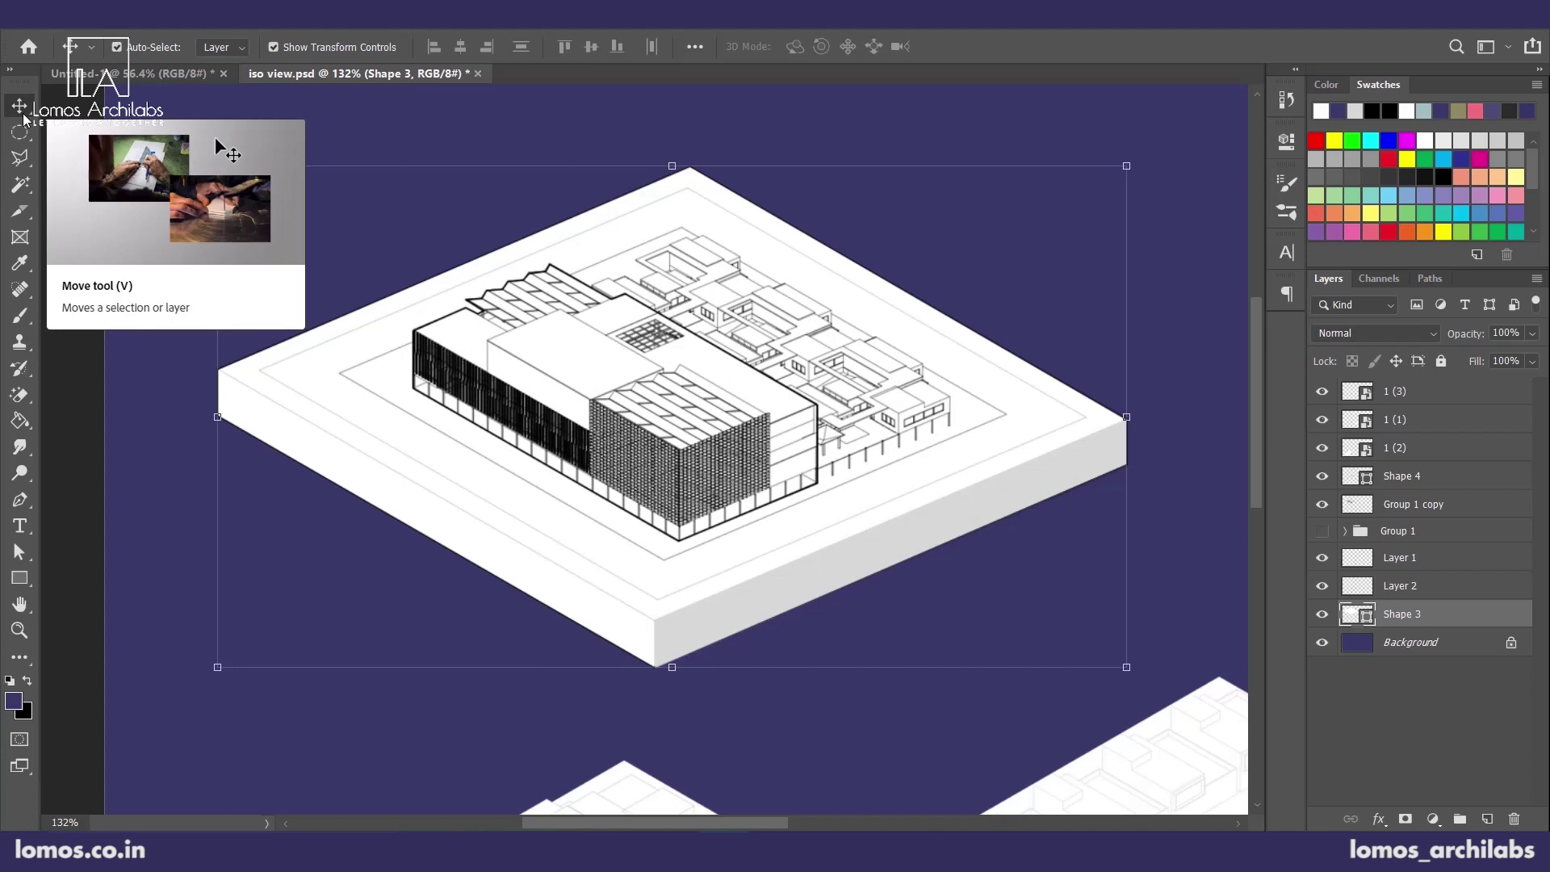
# - Move block drawing 1 (1) slightly lower and align drawings 1 (1), 1 (2) and 1 (3) by their vertical centers
pyautogui.scroll(-5, 347, 313)
pyautogui.scroll(-1, 1114, 595)
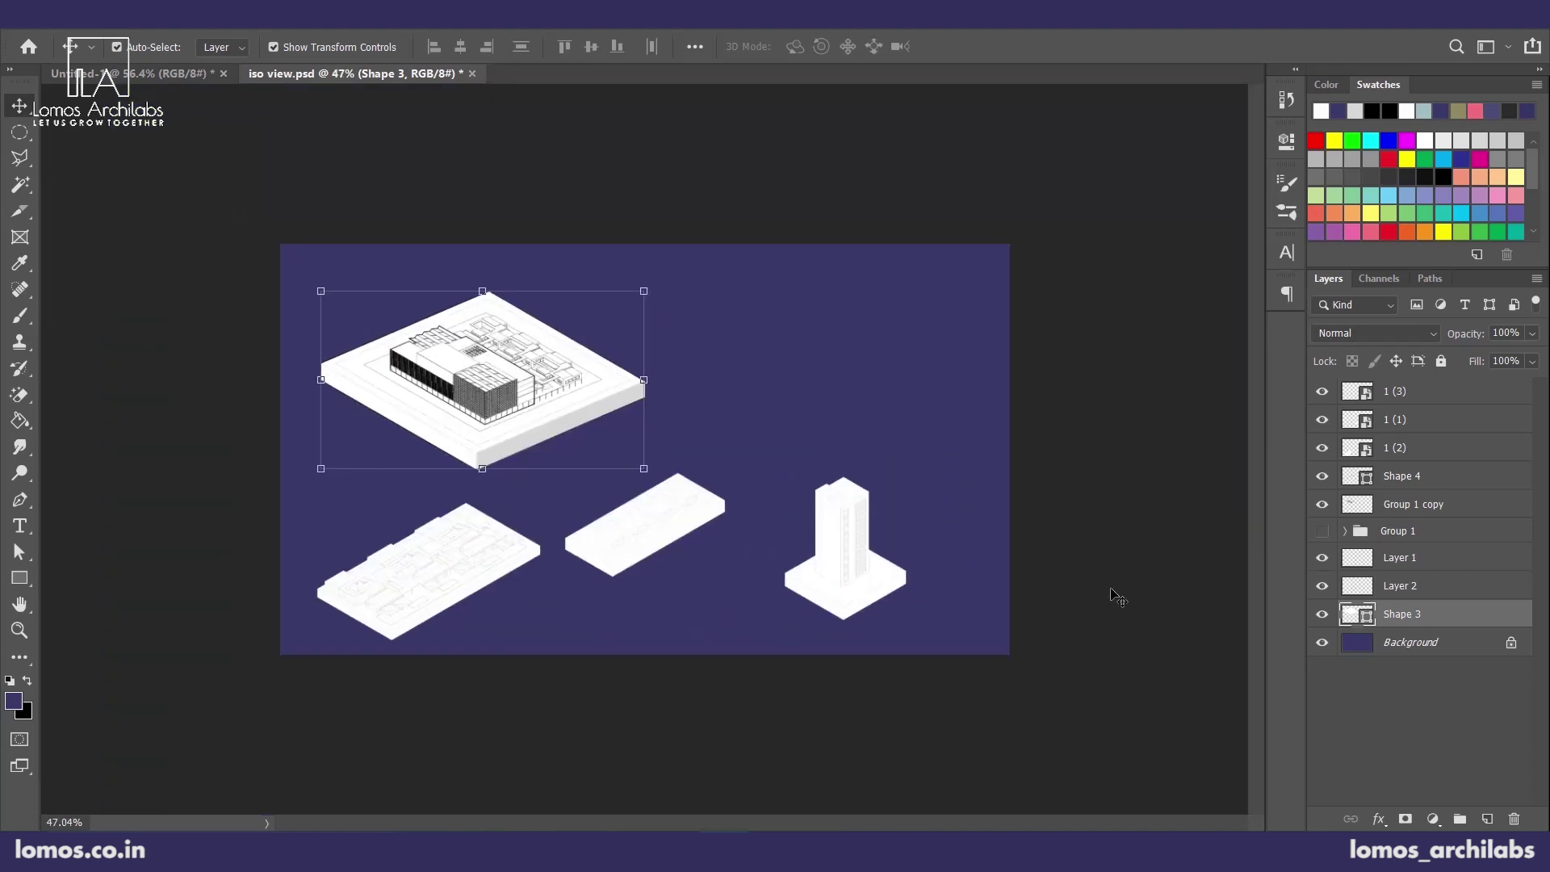
pyautogui.scroll(1, 624, 559)
pyautogui.moveTo(611, 583); pyautogui.dragTo(609, 625)
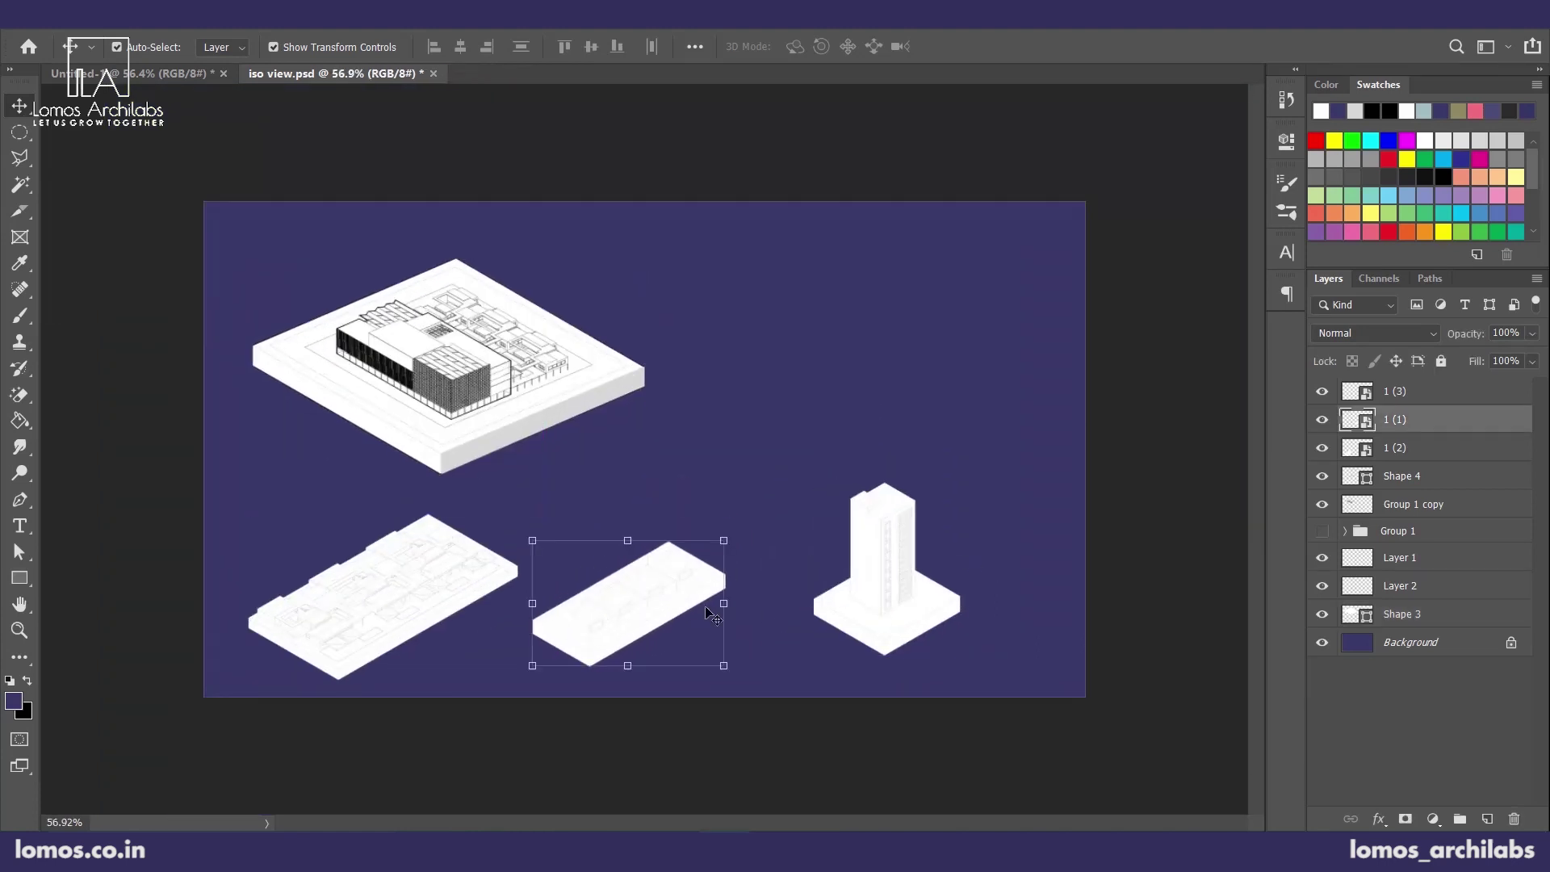
pyautogui.keyDown('shift'); pyautogui.click(888, 615); pyautogui.keyUp('shift')
pyautogui.keyDown('shift'); pyautogui.click(415, 603); pyautogui.keyUp('shift')
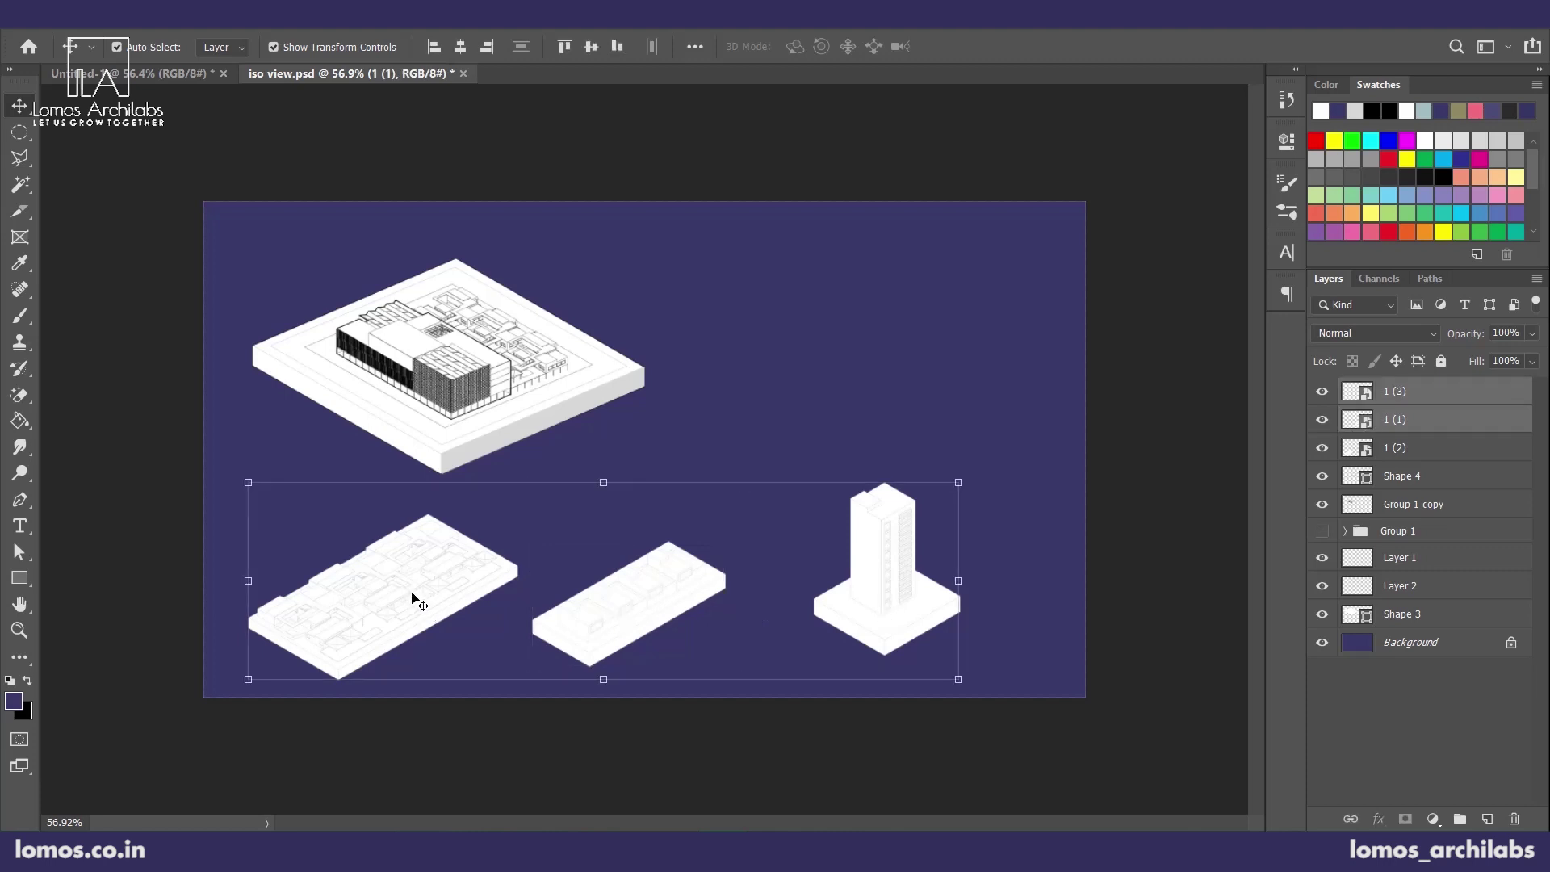
pyautogui.click(591, 49)
pyautogui.click(1144, 563)
pyautogui.click(395, 593)
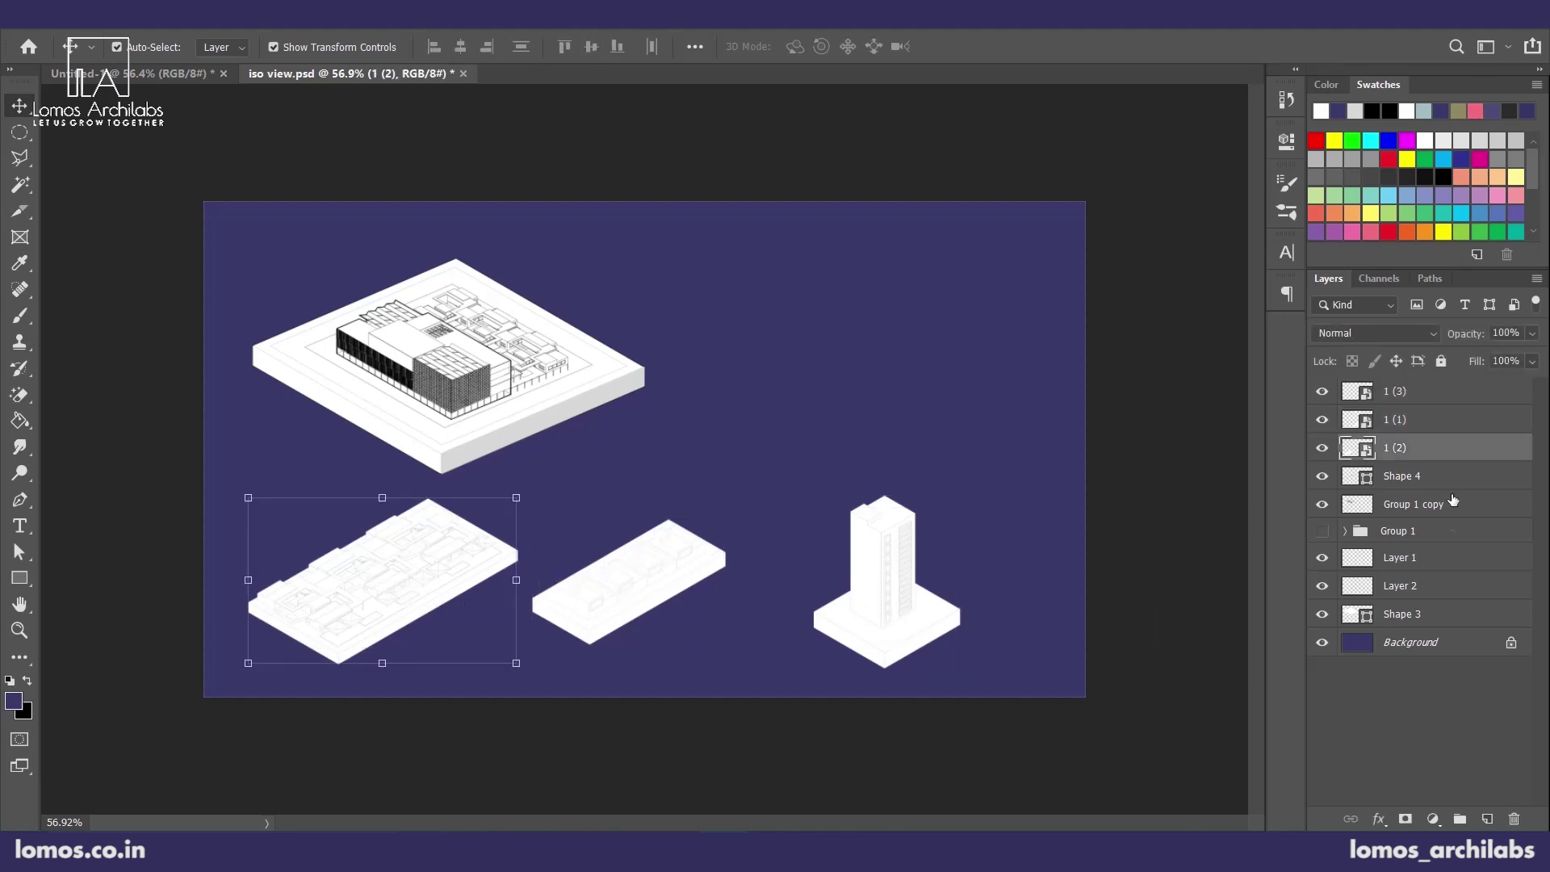
pyautogui.doubleClick(1479, 447)
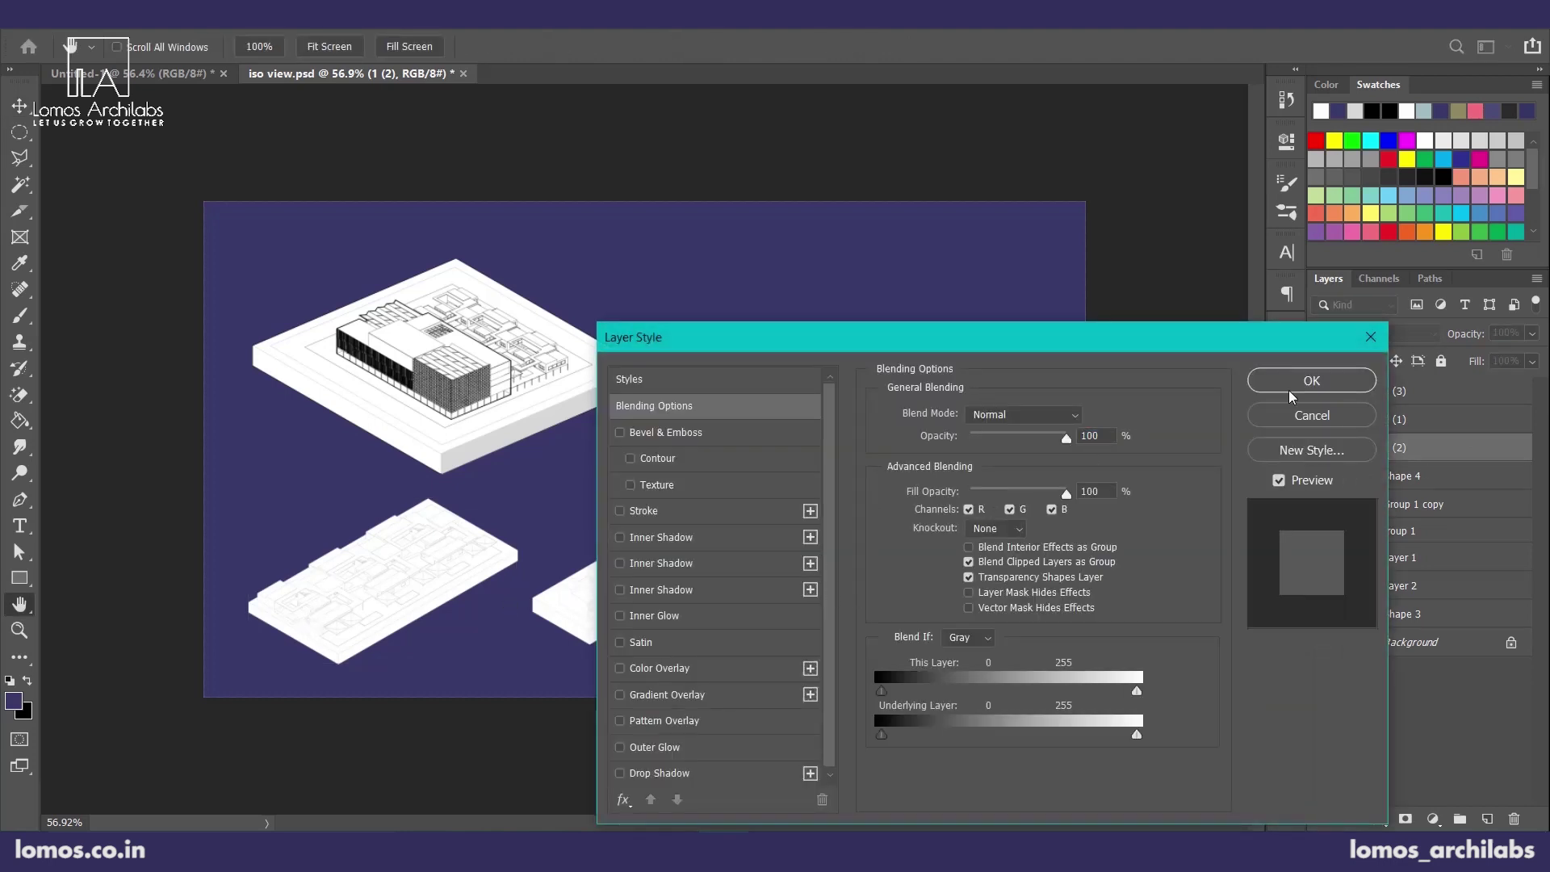
pyautogui.click(1370, 337)
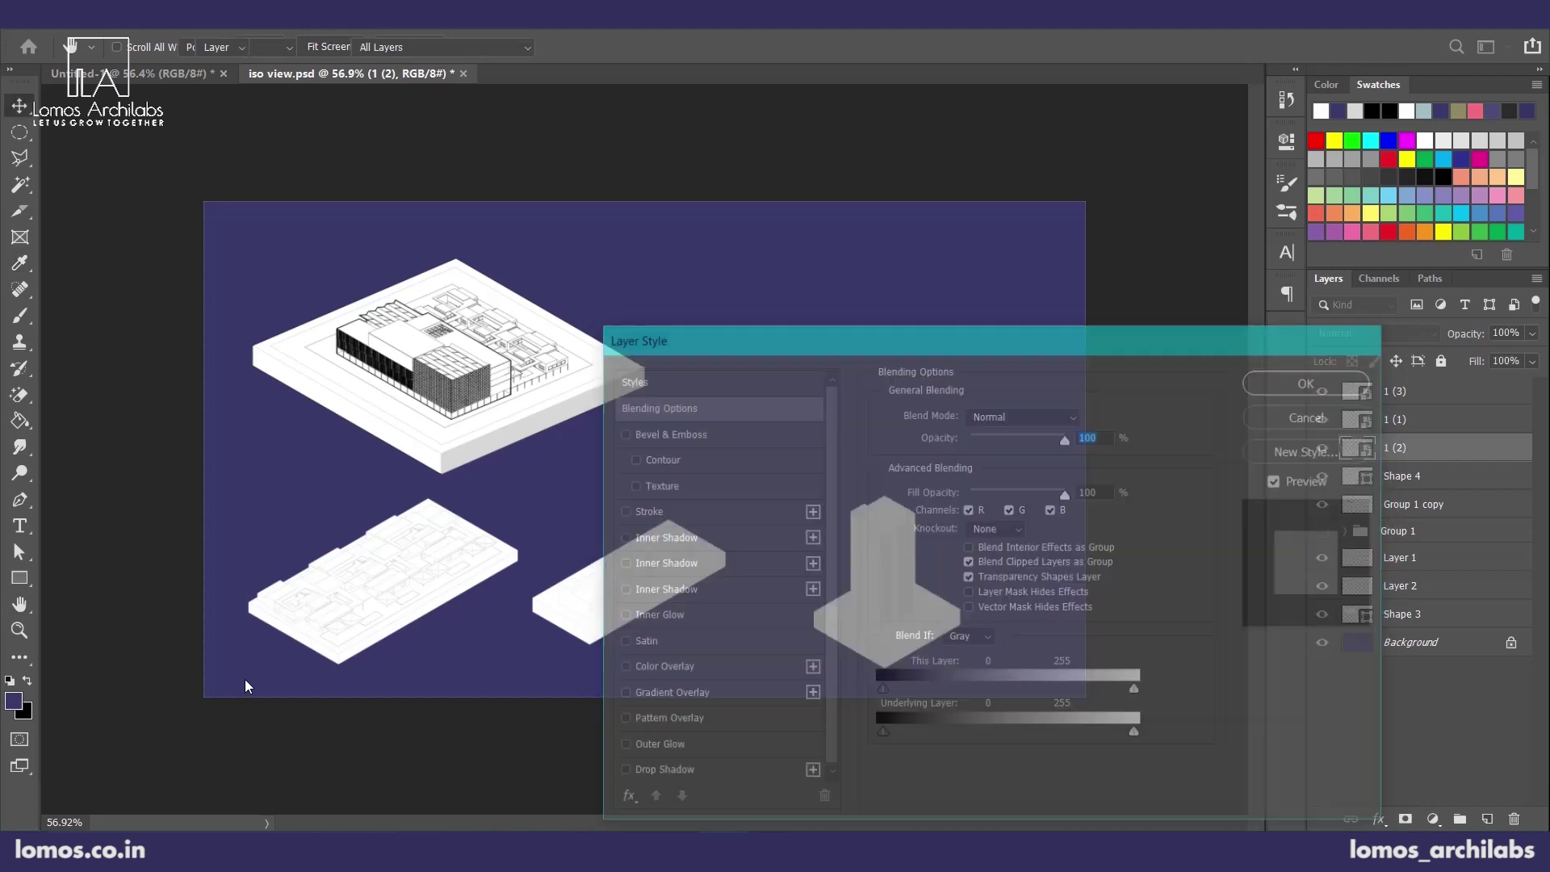
pyautogui.click(288, 646)
pyautogui.scroll(5, 289, 646)
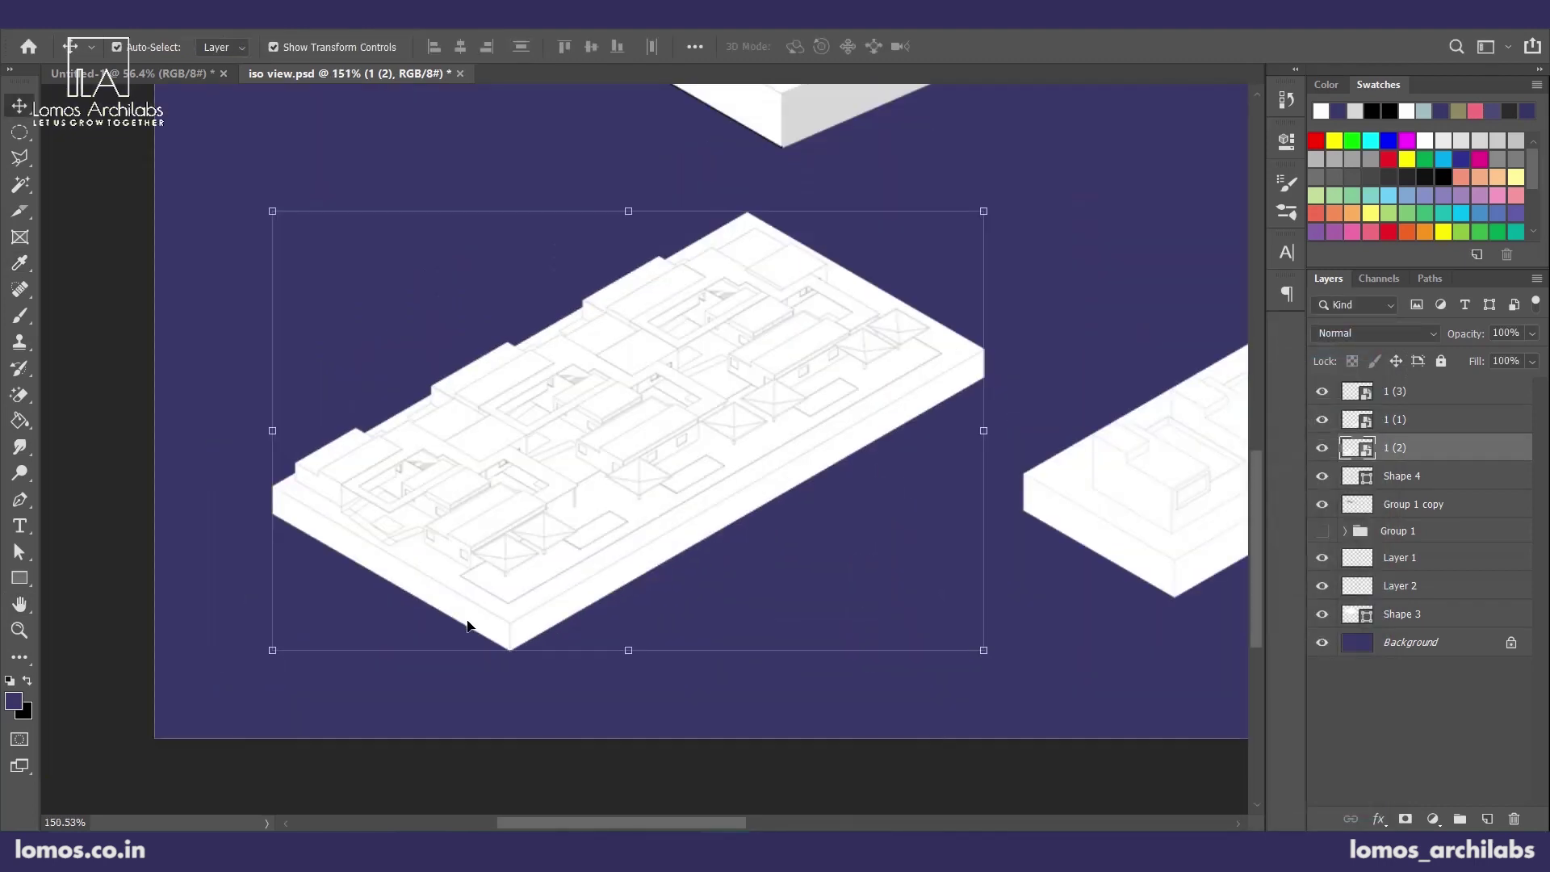
pyautogui.press('ctrl')
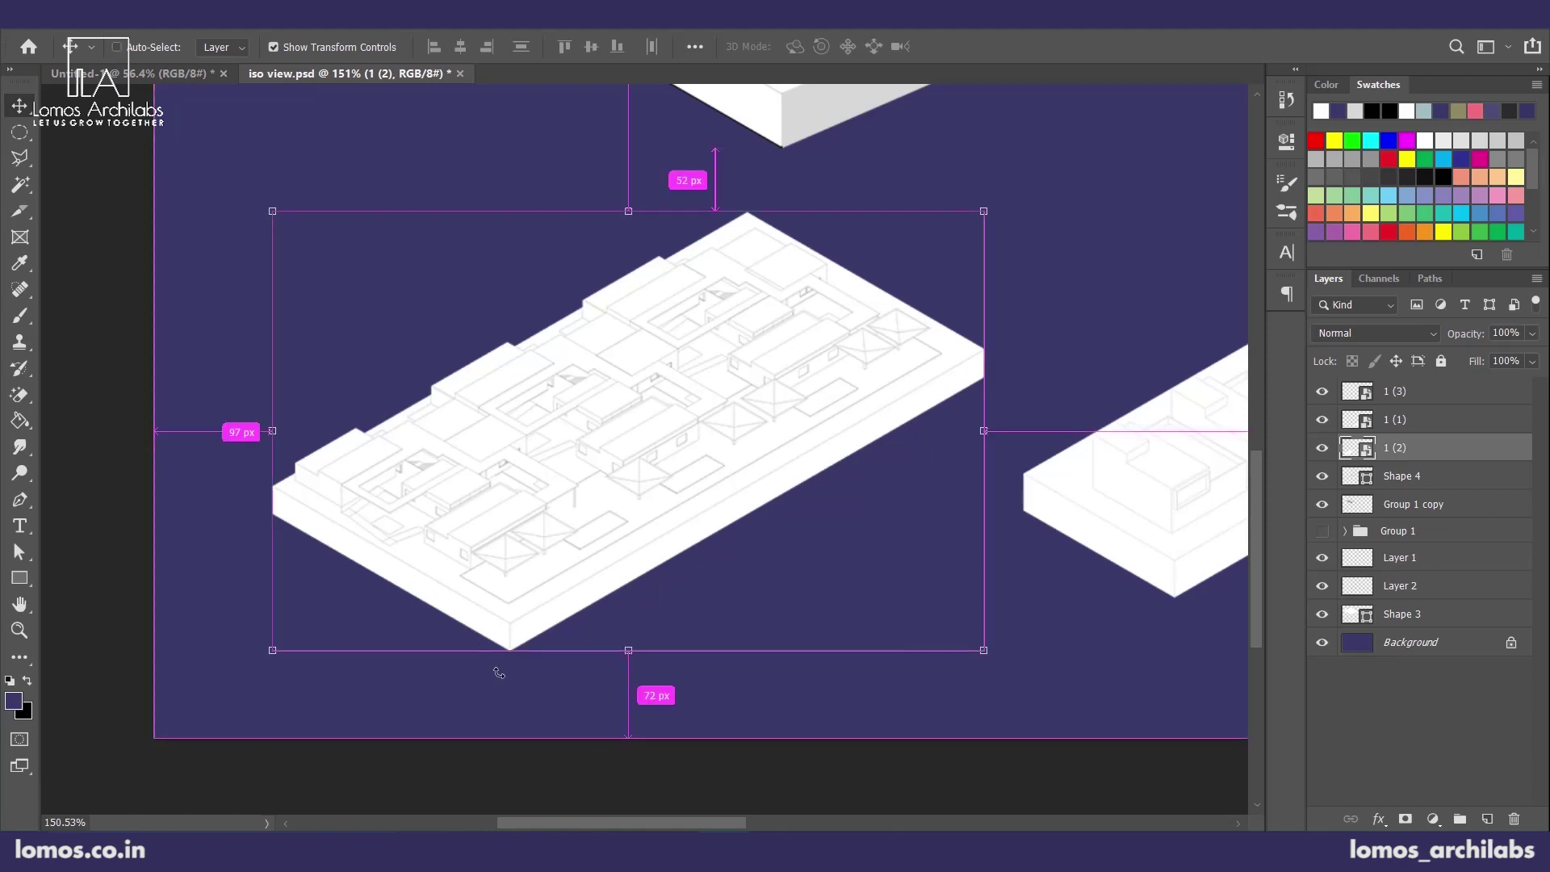
pyautogui.hotkey('ctrl', 'u')
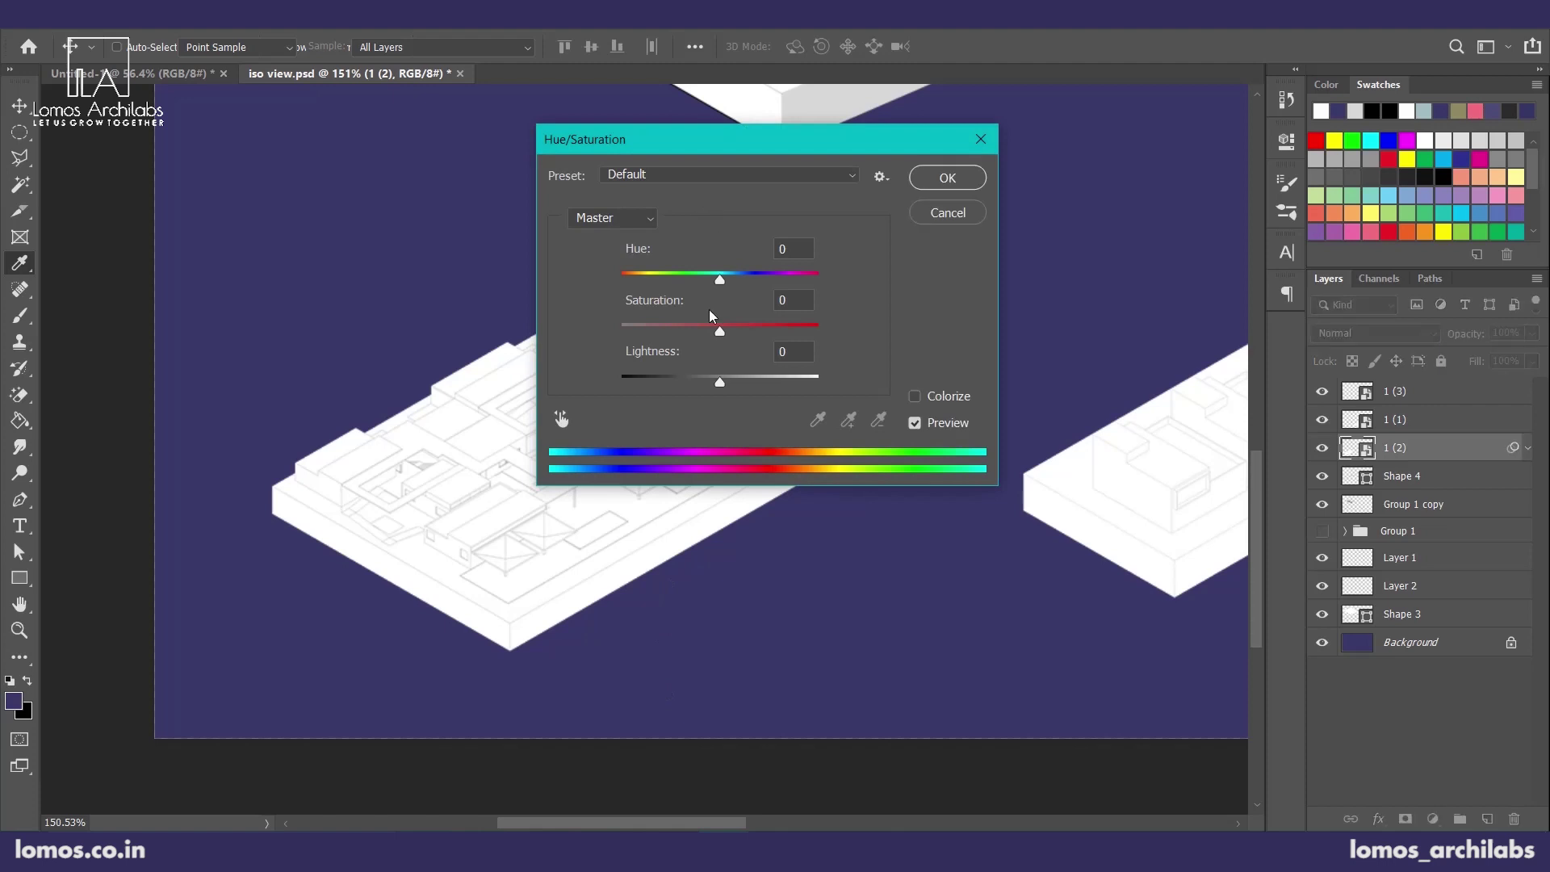
pyautogui.click(940, 212)
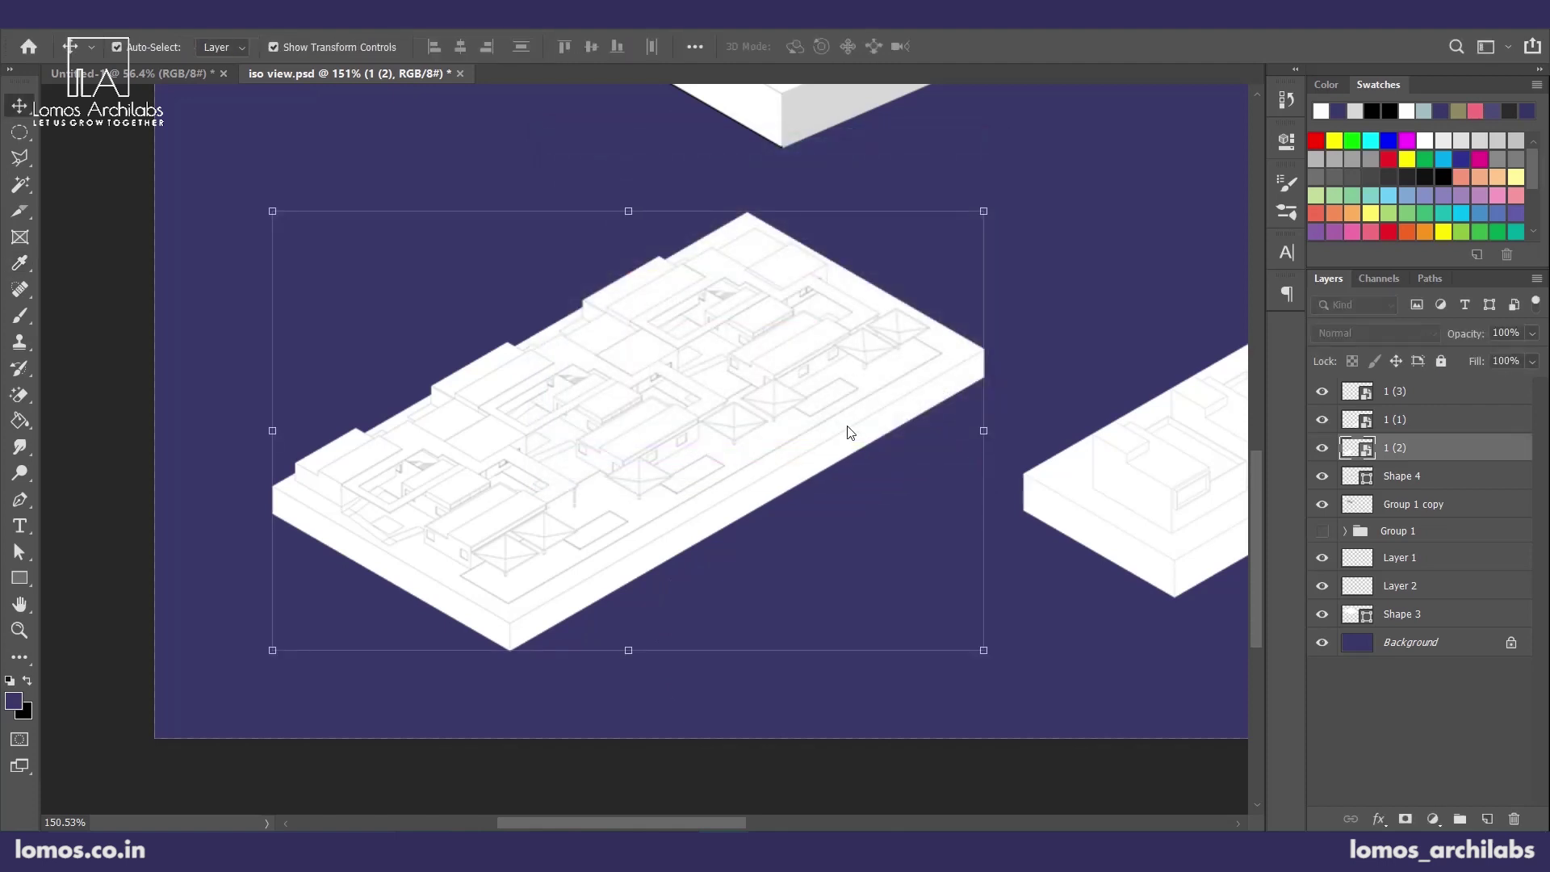
# - Darken the linework of housing drawing 1 (2) with a Curves adjustment, input 230 and output 202
pyautogui.hotkey('ctrl', 'm')
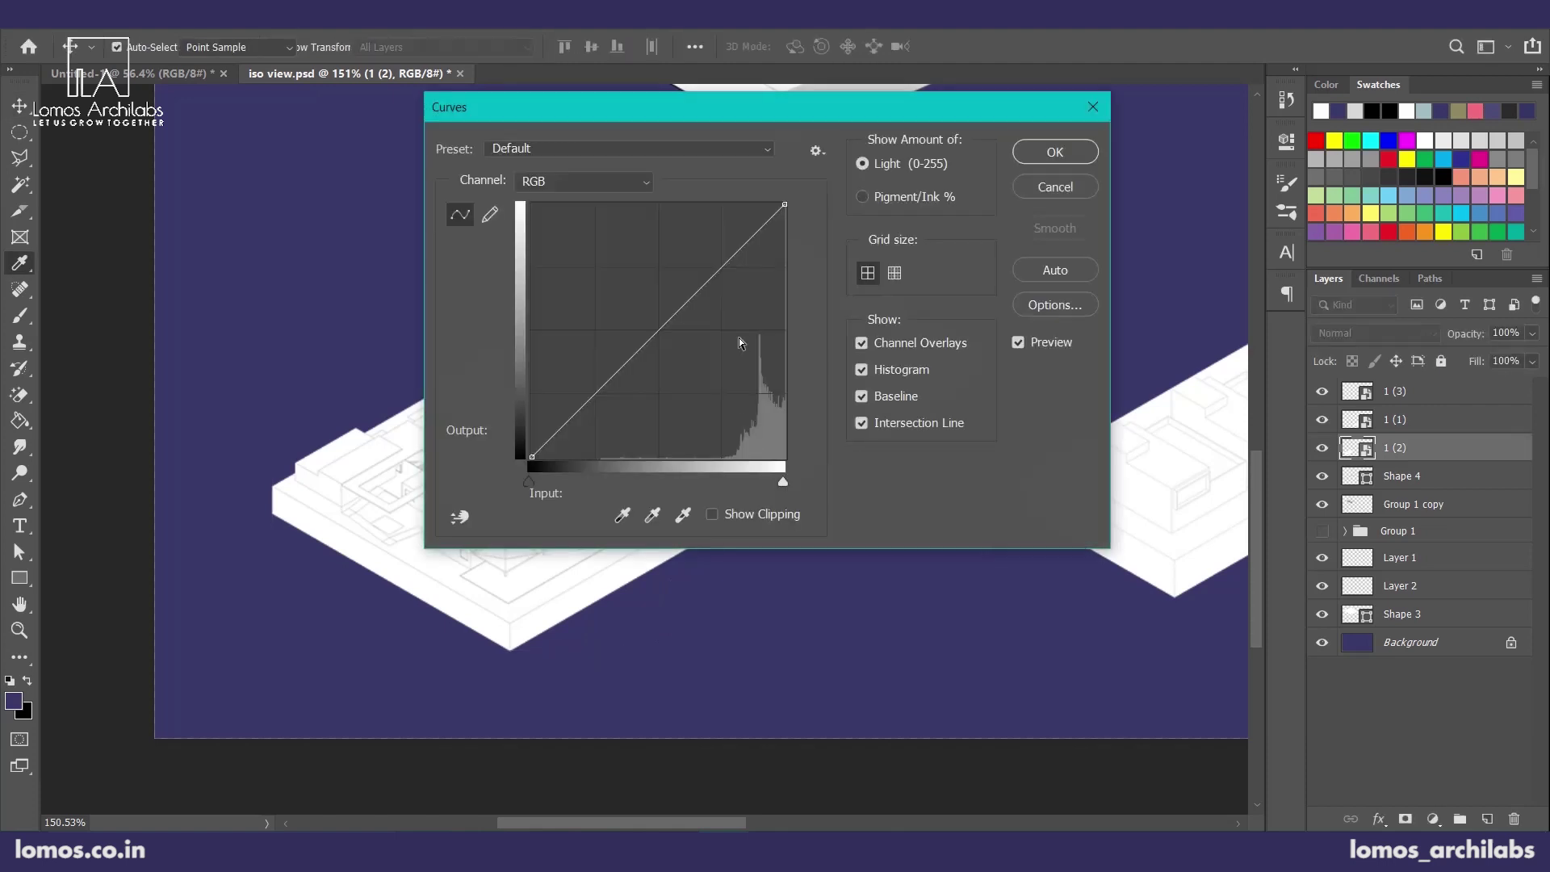
pyautogui.moveTo(746, 242); pyautogui.dragTo(760, 258)
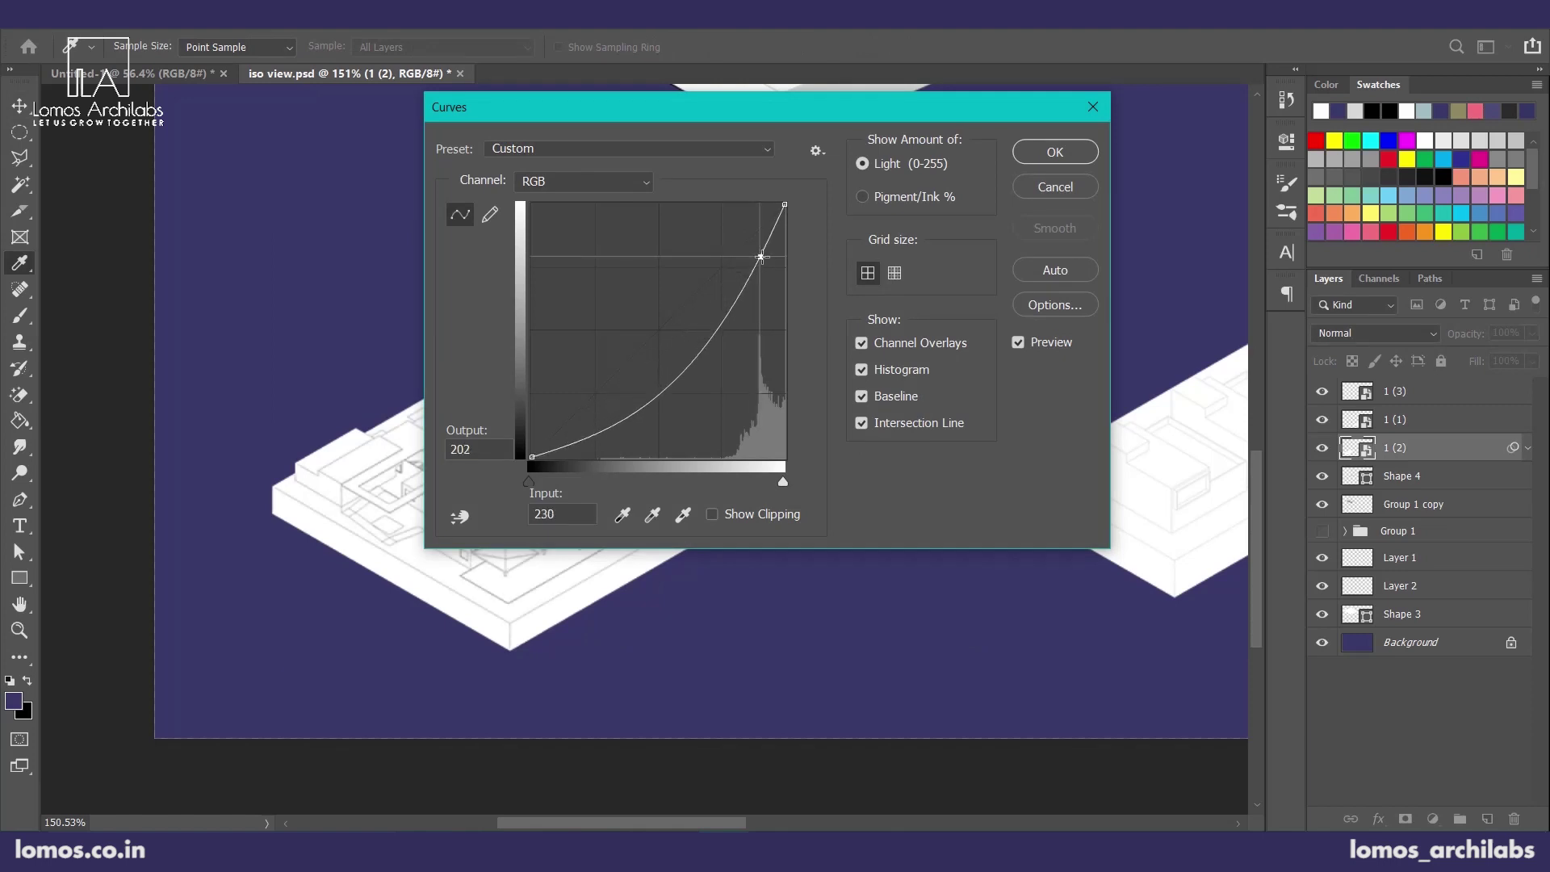
pyautogui.click(1066, 153)
pyautogui.scroll(-5, 518, 526)
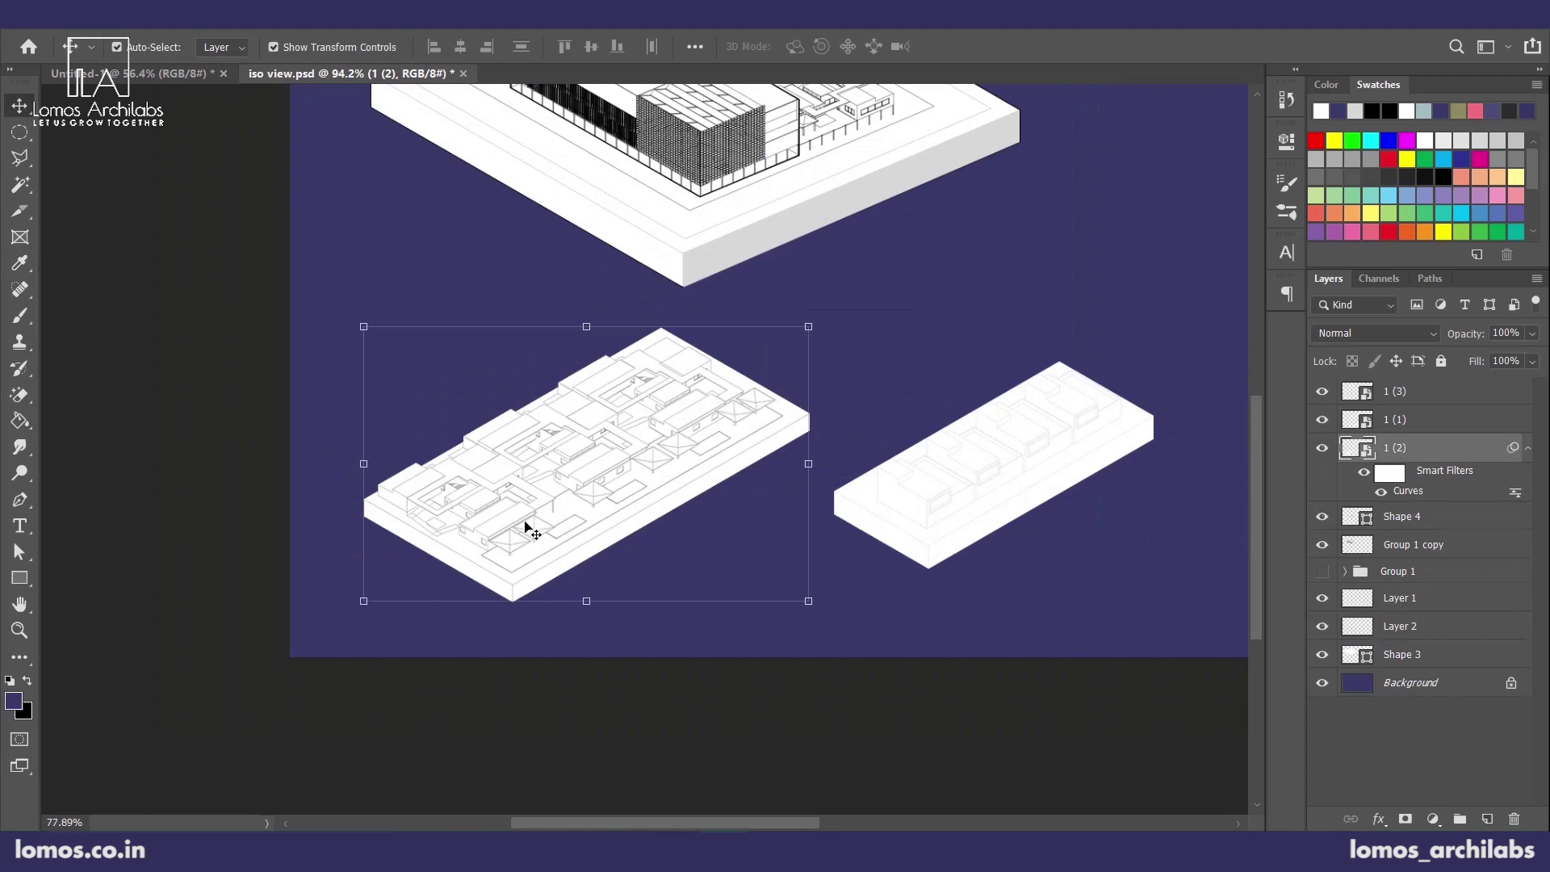
# - Darken the faint linework of block drawing 1 (1) with a Curves adjustment that pulls the highlights down
pyautogui.click(721, 602)
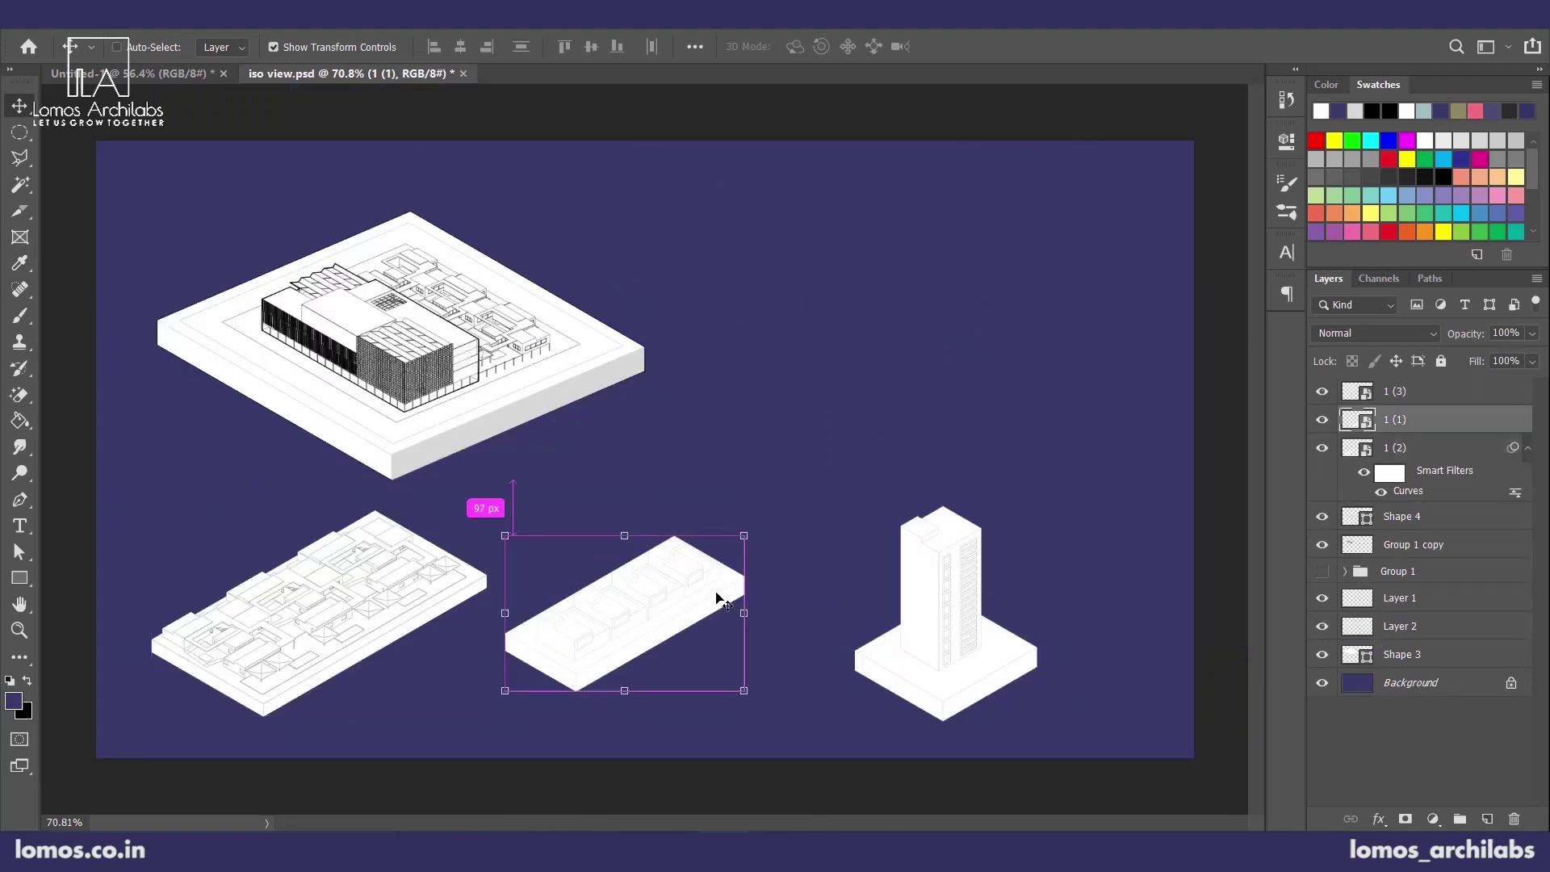
pyautogui.hotkey('ctrl', 'm')
pyautogui.moveTo(767, 223); pyautogui.dragTo(774, 244)
pyautogui.click(1042, 157)
pyautogui.scroll(-1, 859, 635)
# - Darken the linework of tower drawing 1 (3) with a Curves adjustment, input 243 and output 214
pyautogui.click(923, 646)
pyautogui.hotkey('ctrl', 'm')
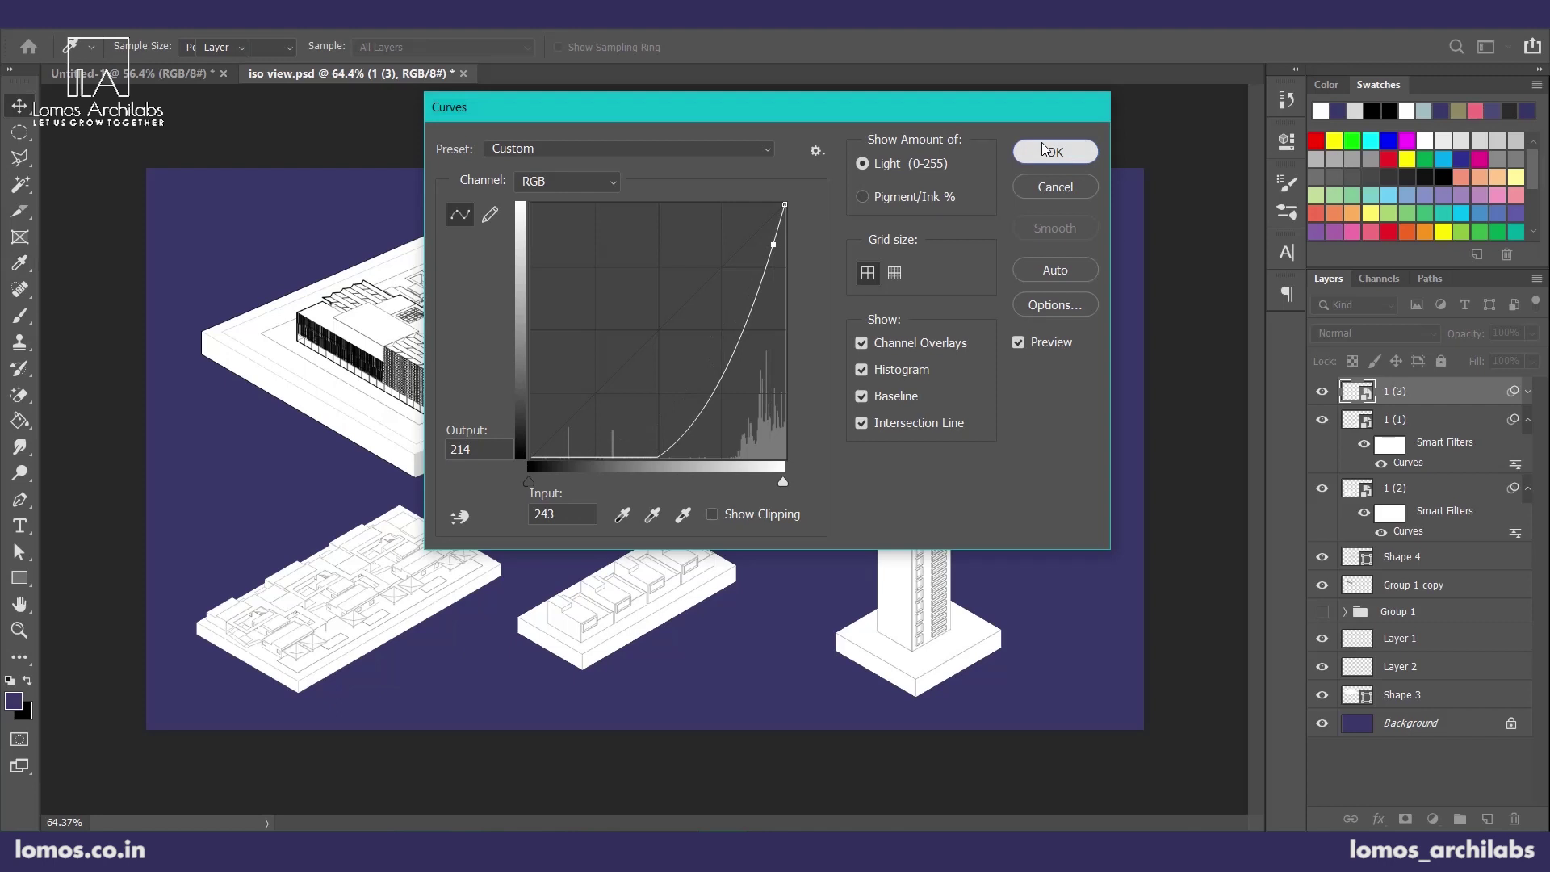
pyautogui.click(1045, 151)
# - Sample the light grey from the large site base's side face and rasterize the tower drawing 1 (3) for filling
pyautogui.scroll(1, 701, 391)
pyautogui.press('i')
pyautogui.click(575, 393)
pyautogui.press('g')
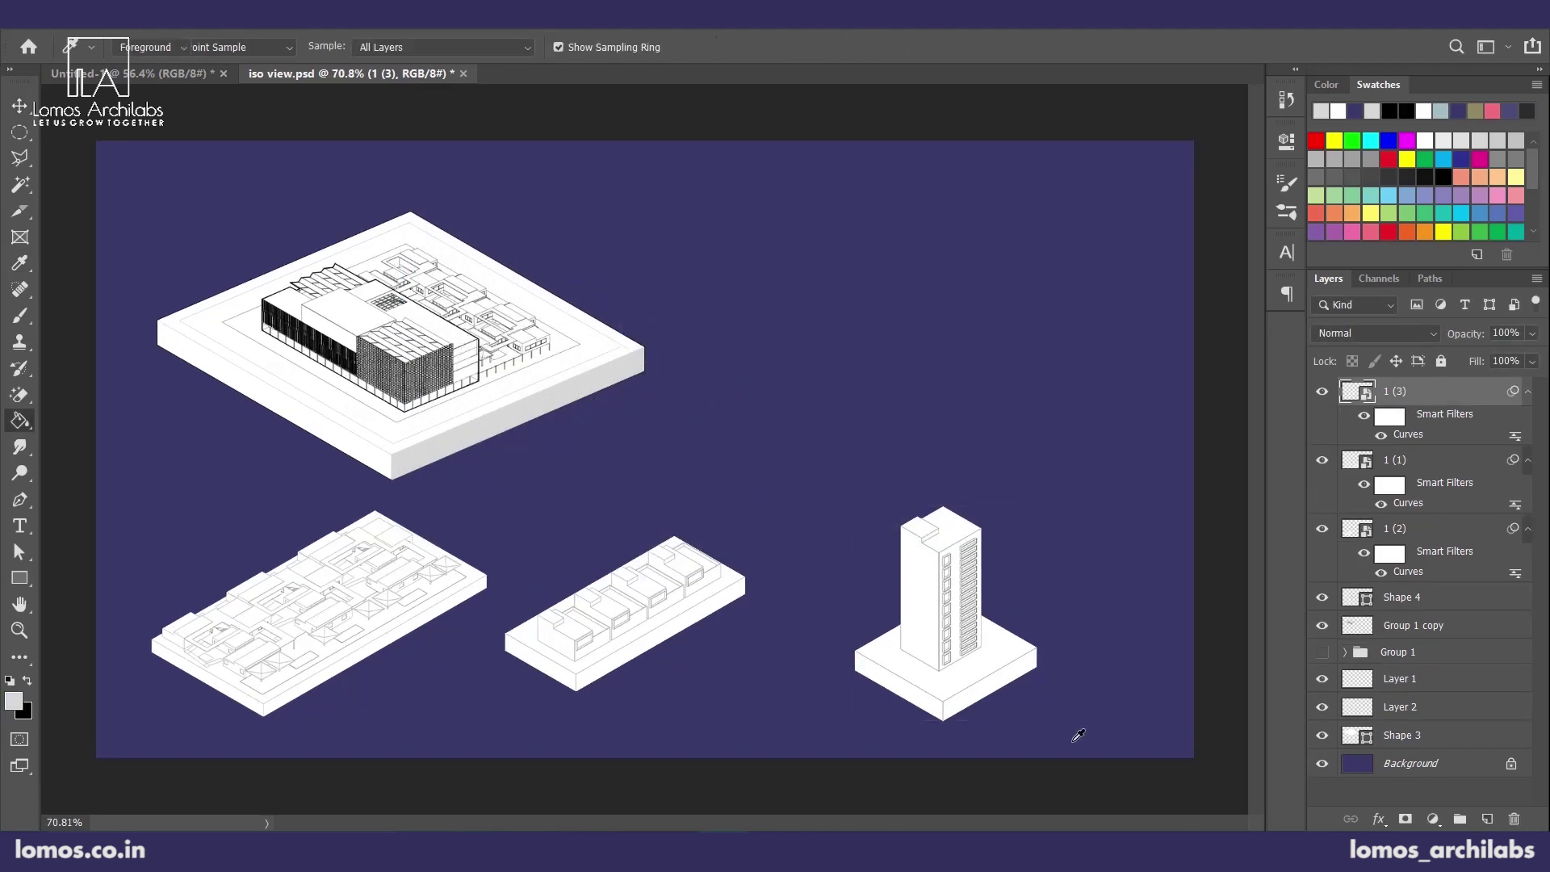
pyautogui.click(977, 686)
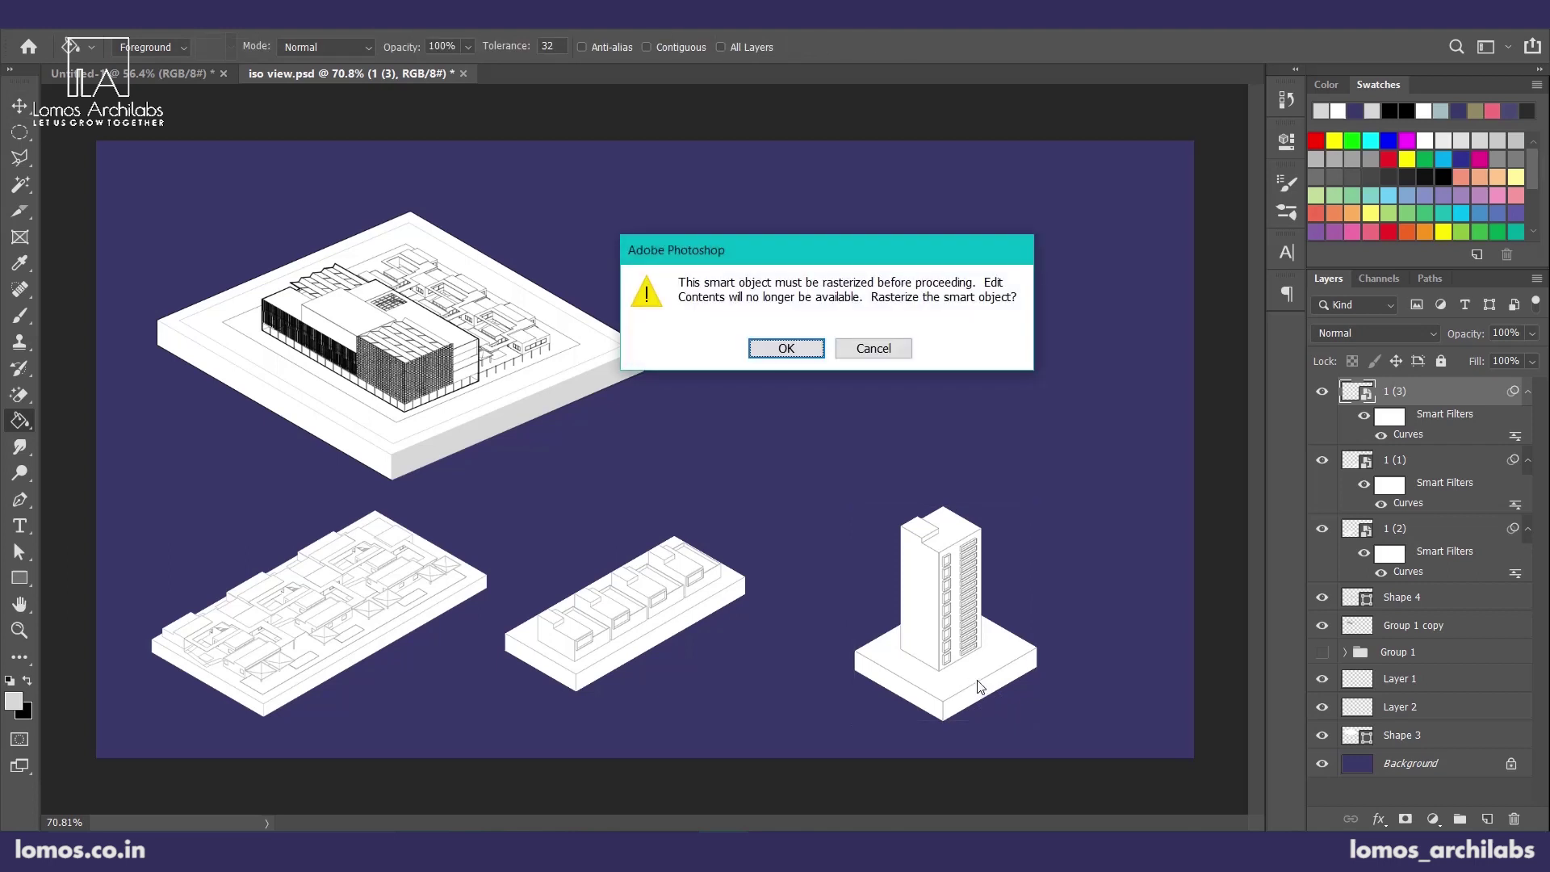
pyautogui.press('Return')
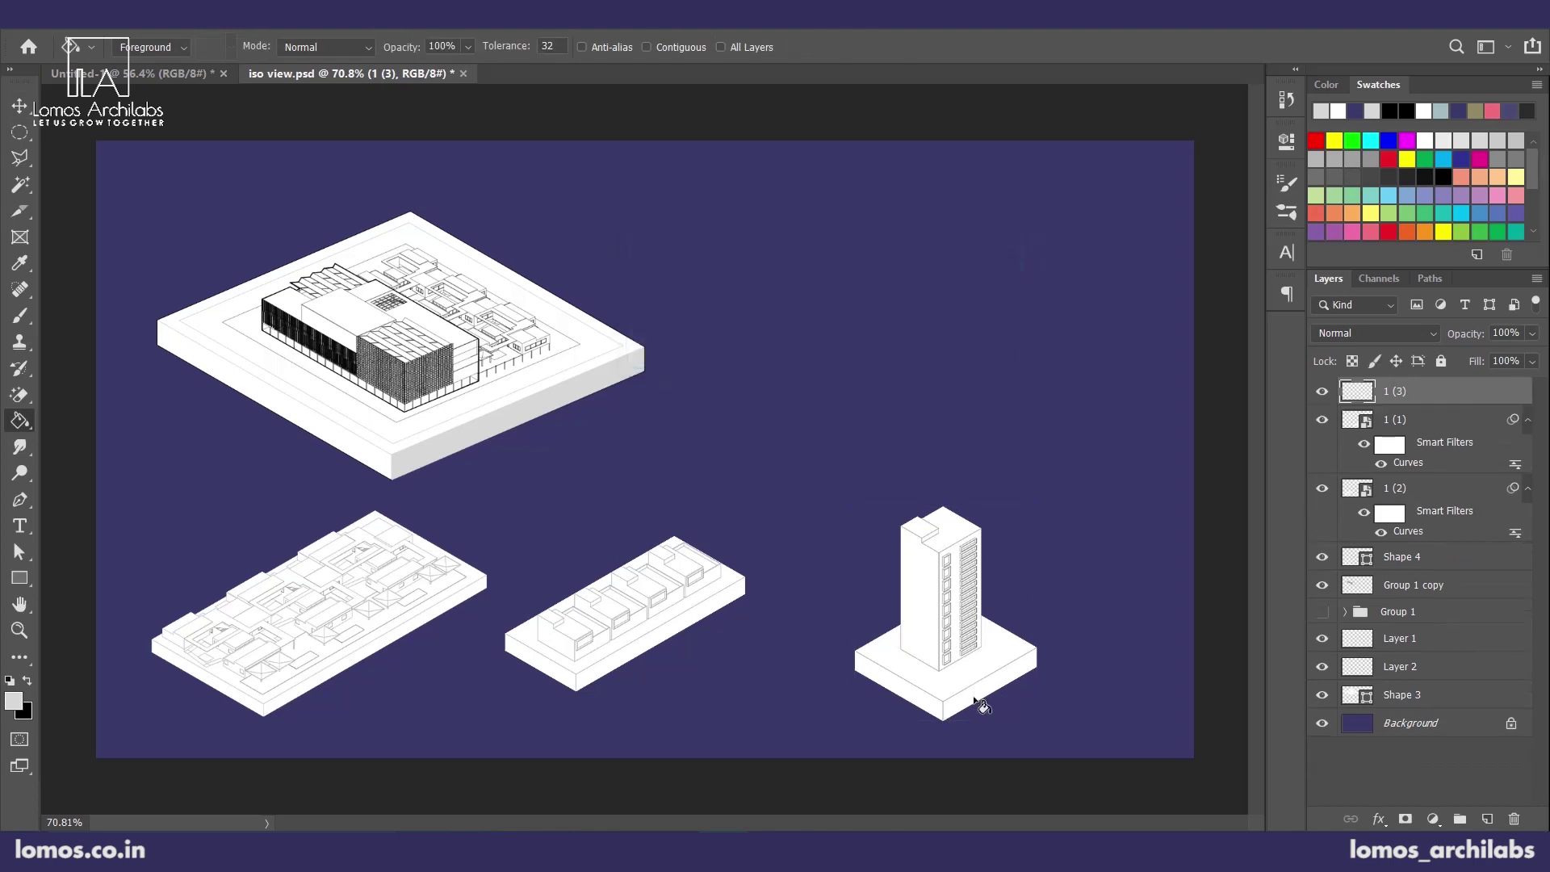
pyautogui.click(975, 697)
pyautogui.hotkey('ctrl', 'z')
# - Select the right side face of the tower's base with the Magic Wand and fill it with the light grey
pyautogui.scroll(5, 984, 694)
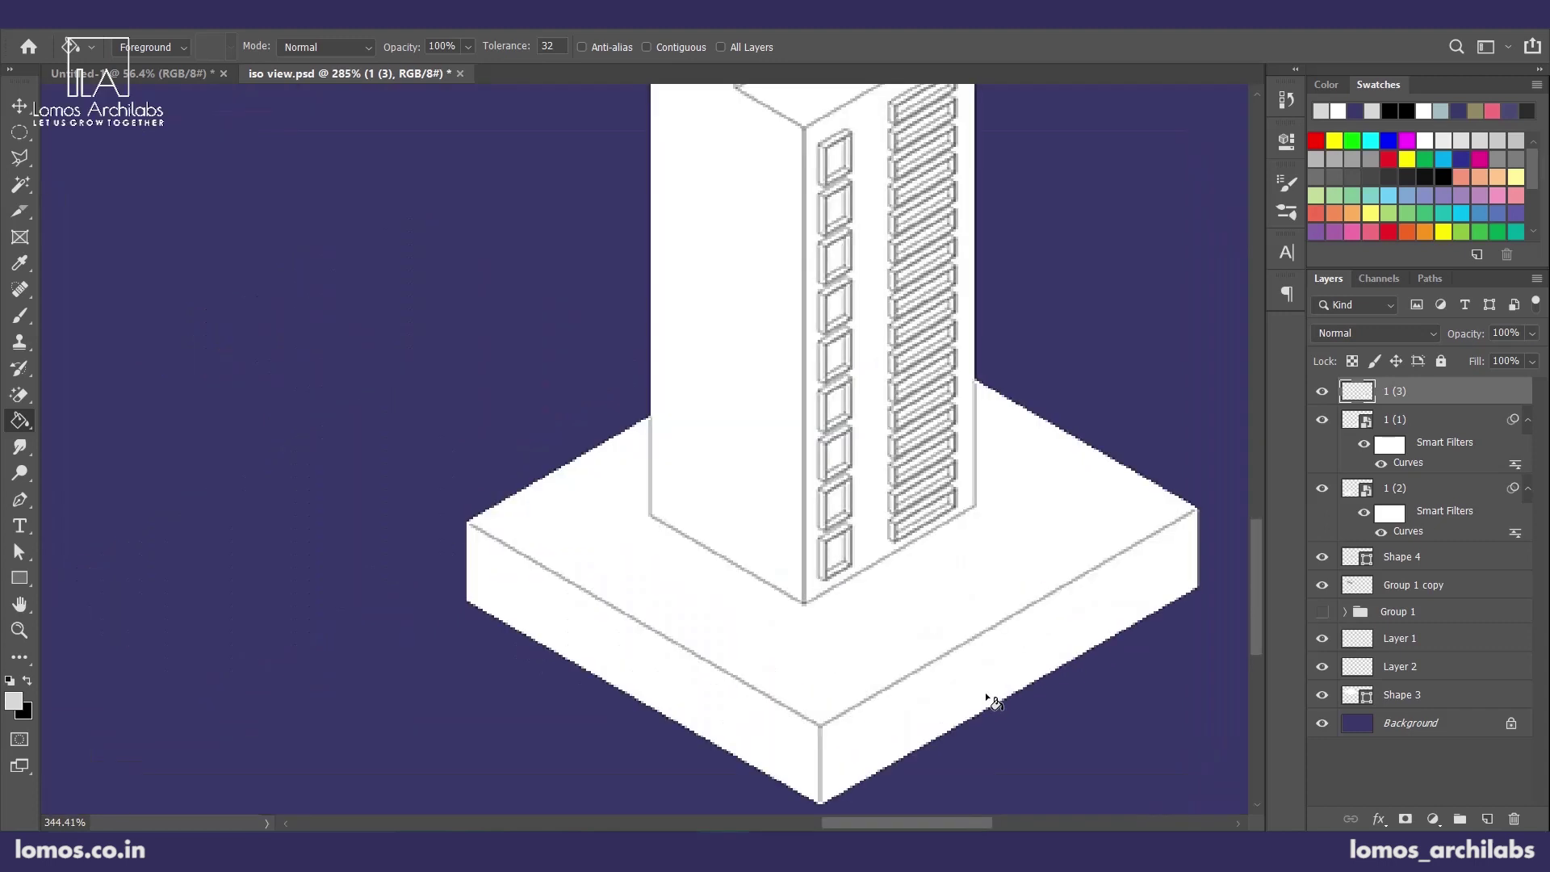
pyautogui.press('v')
pyautogui.scroll(-2, 803, 580)
pyautogui.press('w')
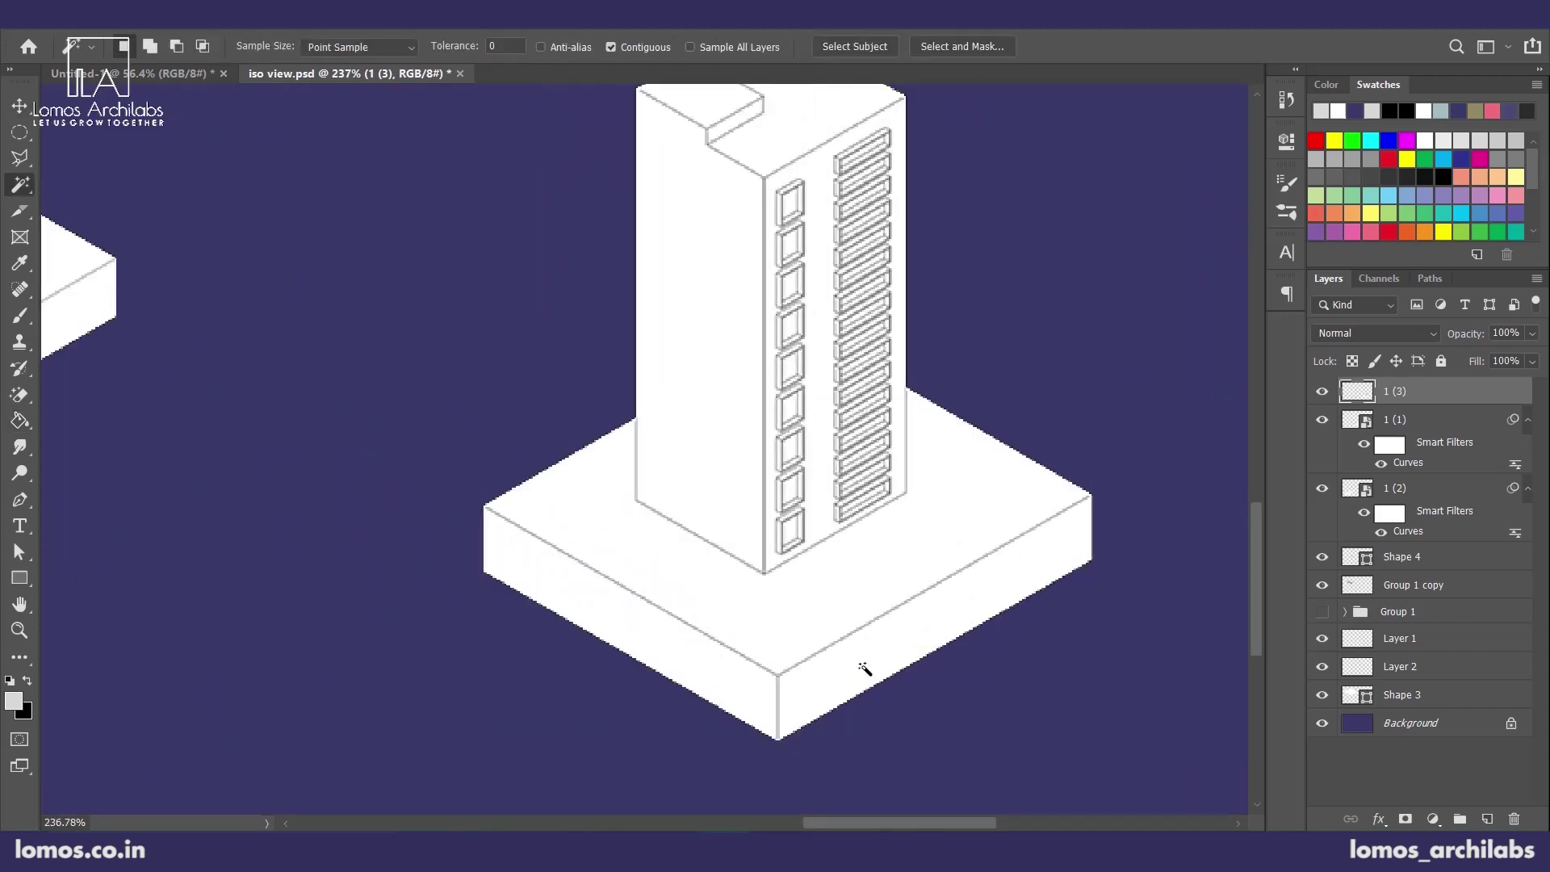
pyautogui.click(862, 667)
pyautogui.press('g')
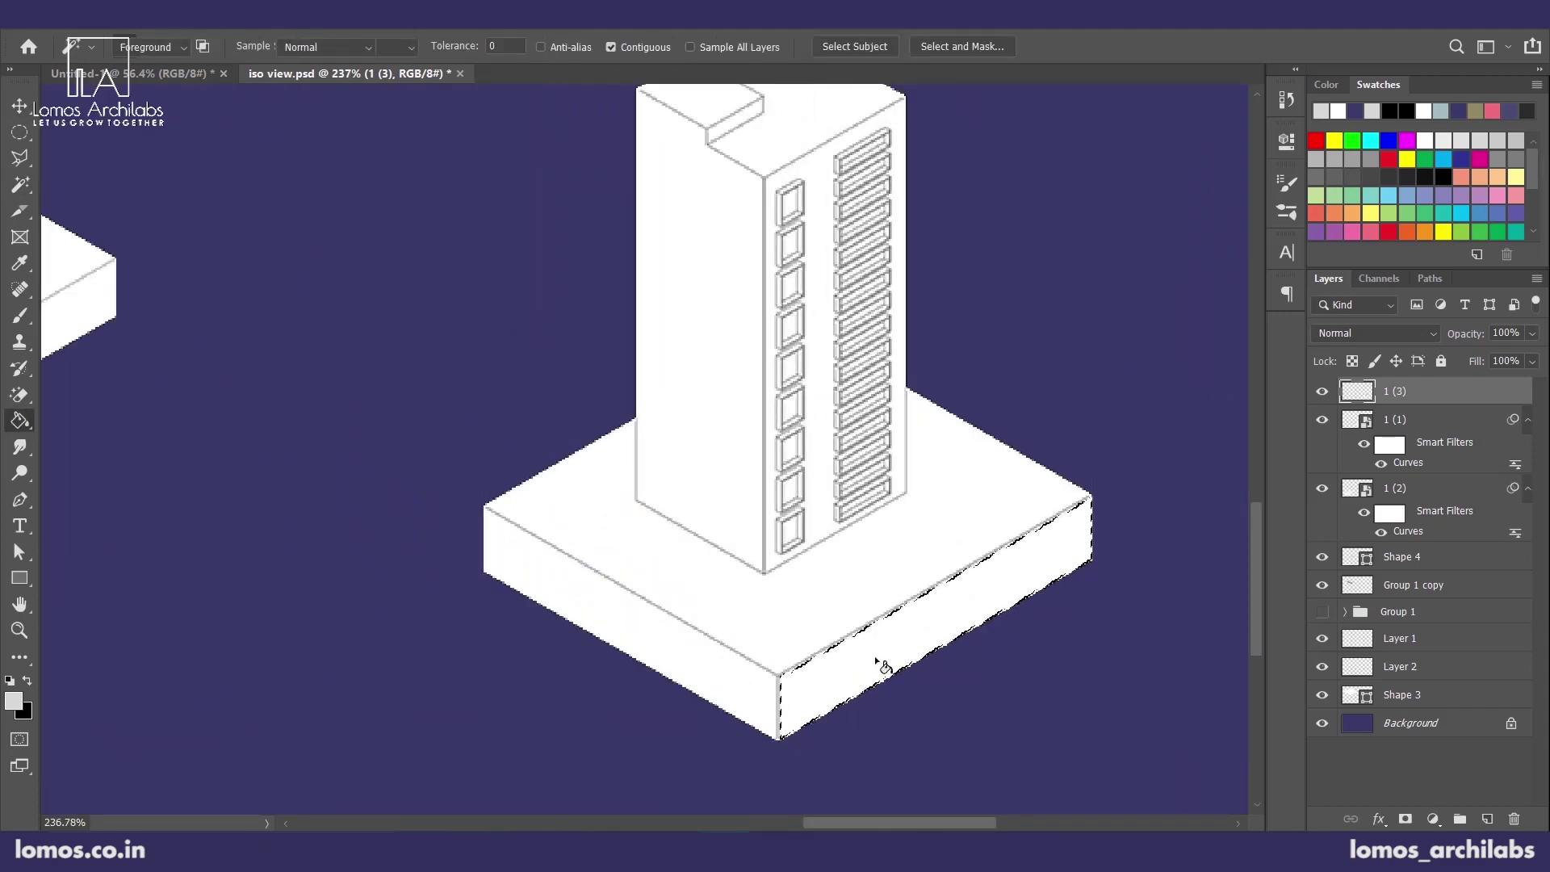
pyautogui.click(882, 667)
pyautogui.press('v')
pyautogui.scroll(-3, 1034, 562)
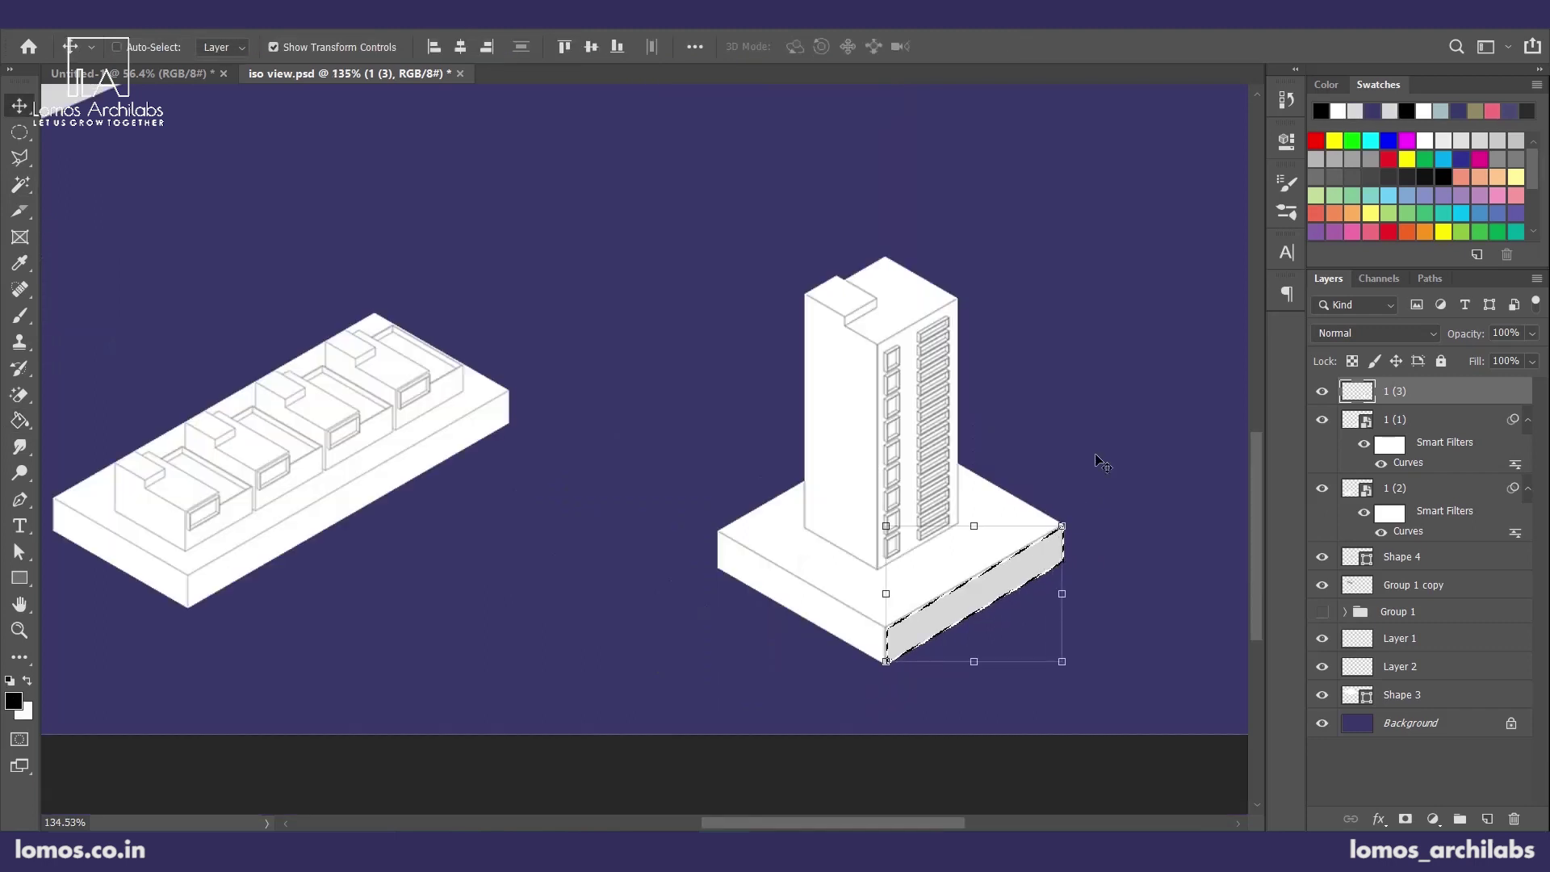
pyautogui.scroll(-3, 1058, 540)
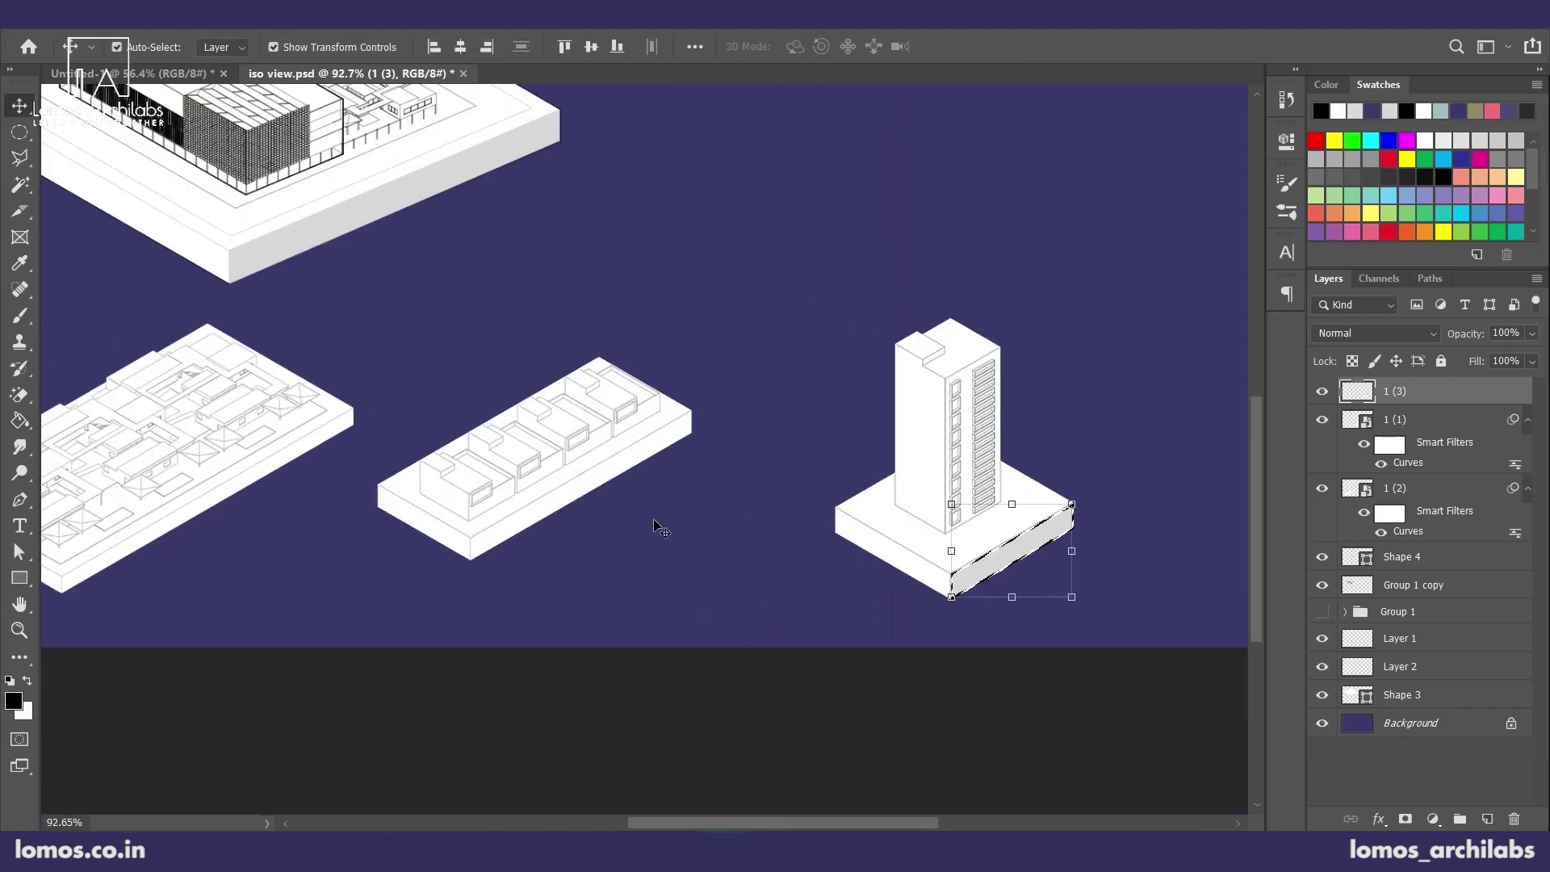
# - Rasterize block drawing 1 (1) and fill its base's right side face with the light grey sampled from the tower's base
pyautogui.click(553, 489)
pyautogui.scroll(1, 547, 496)
pyautogui.press('w')
pyautogui.click(533, 511)
pyautogui.press('g')
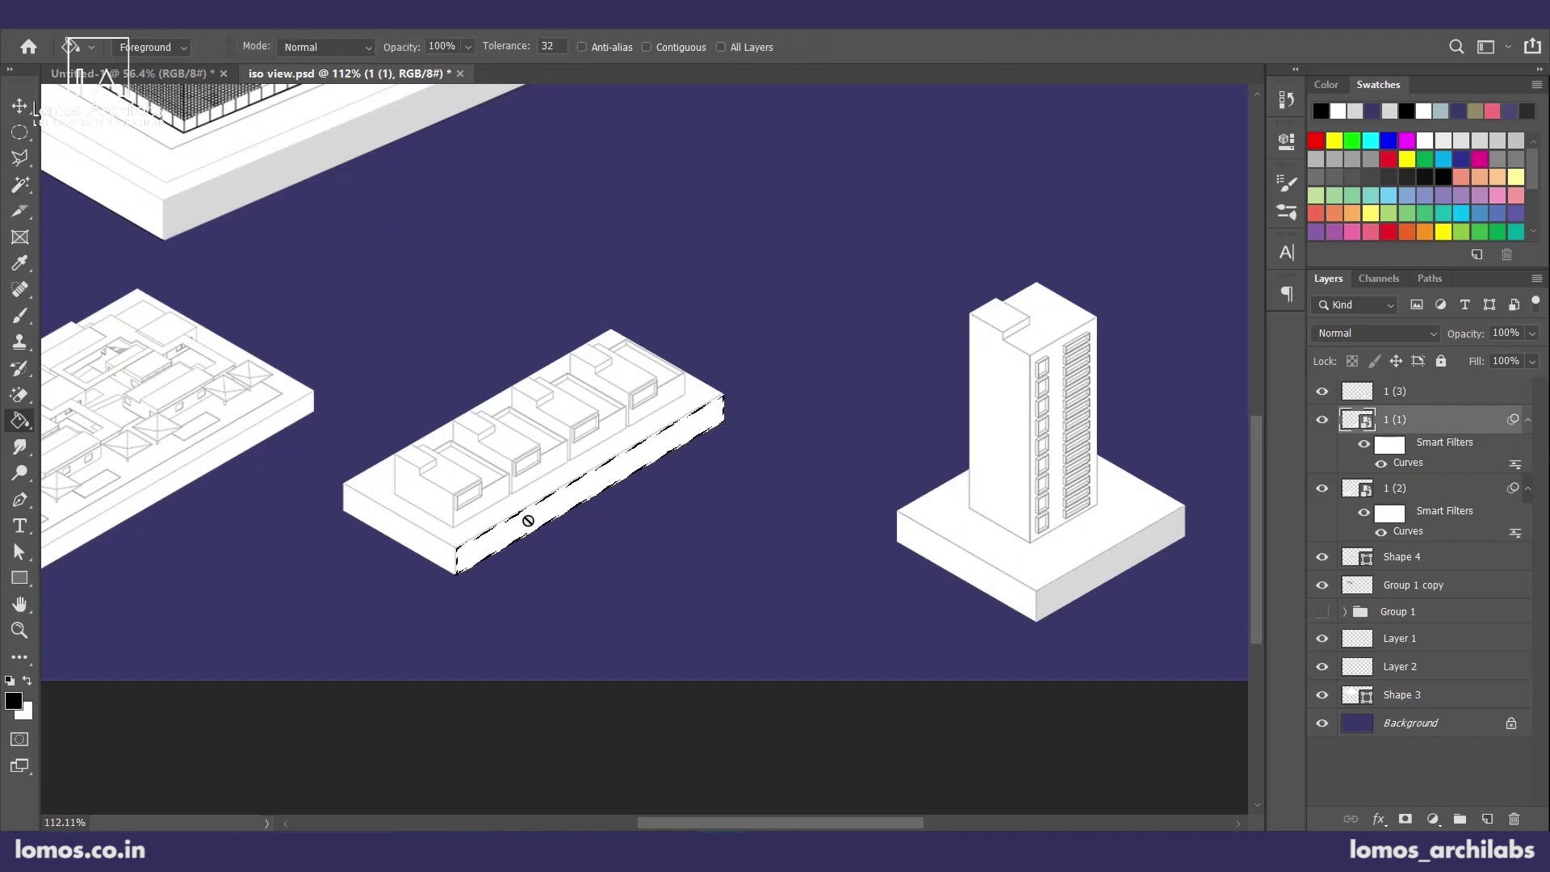
pyautogui.click(528, 521)
pyautogui.press('Return')
pyautogui.press('v')
pyautogui.press('g')
pyautogui.keyDown('alt'); pyautogui.click(1086, 575); pyautogui.keyUp('alt')
pyautogui.click(512, 536)
# - Rasterize housing drawing 1 (2), fill its base's right side face with the light grey and clear the selection
pyautogui.moveTo(327, 437); pyautogui.dragTo(681, 484)
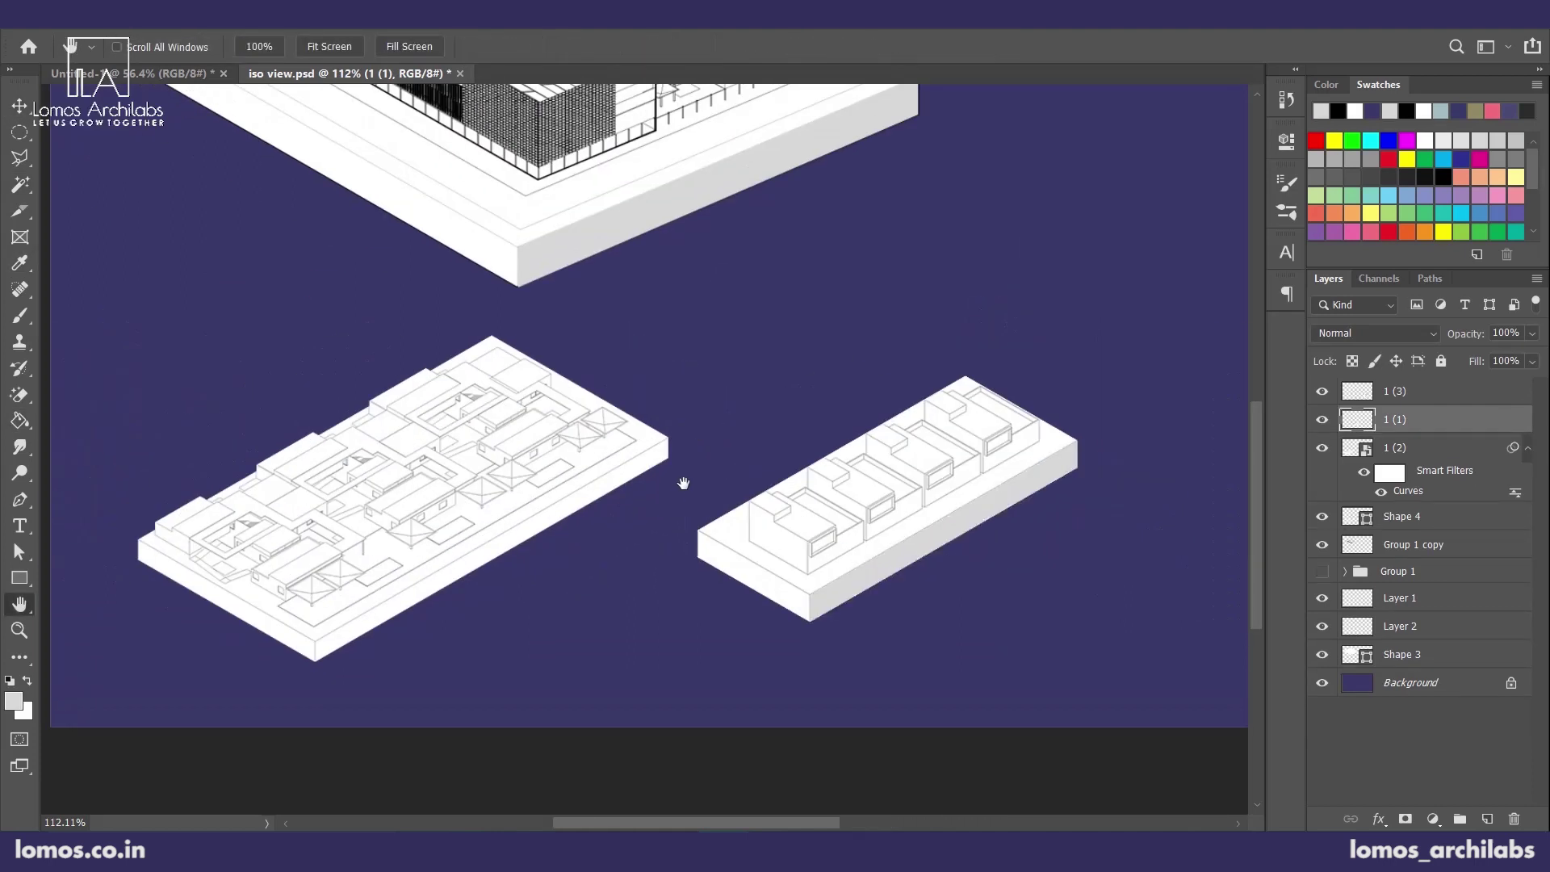
pyautogui.keyDown('ctrl'); pyautogui.click(565, 494); pyautogui.keyUp('ctrl')
pyautogui.press('w')
pyautogui.click(460, 570)
pyautogui.click(456, 575)
pyautogui.press('Return')
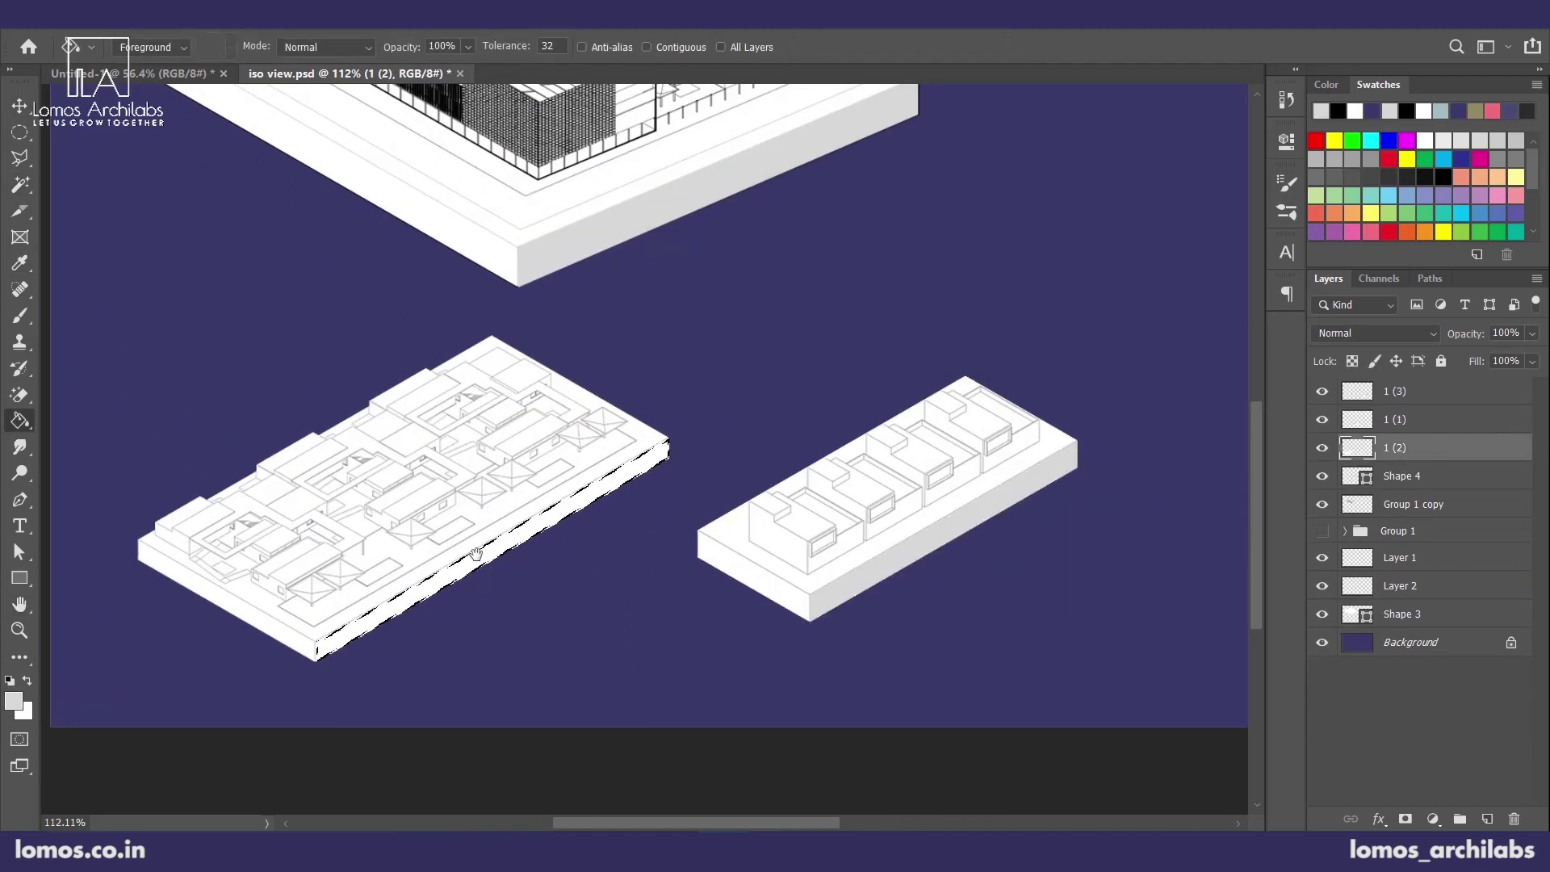
pyautogui.press('v')
pyautogui.scroll(-1, 428, 512)
pyautogui.scroll(-1, 428, 512)
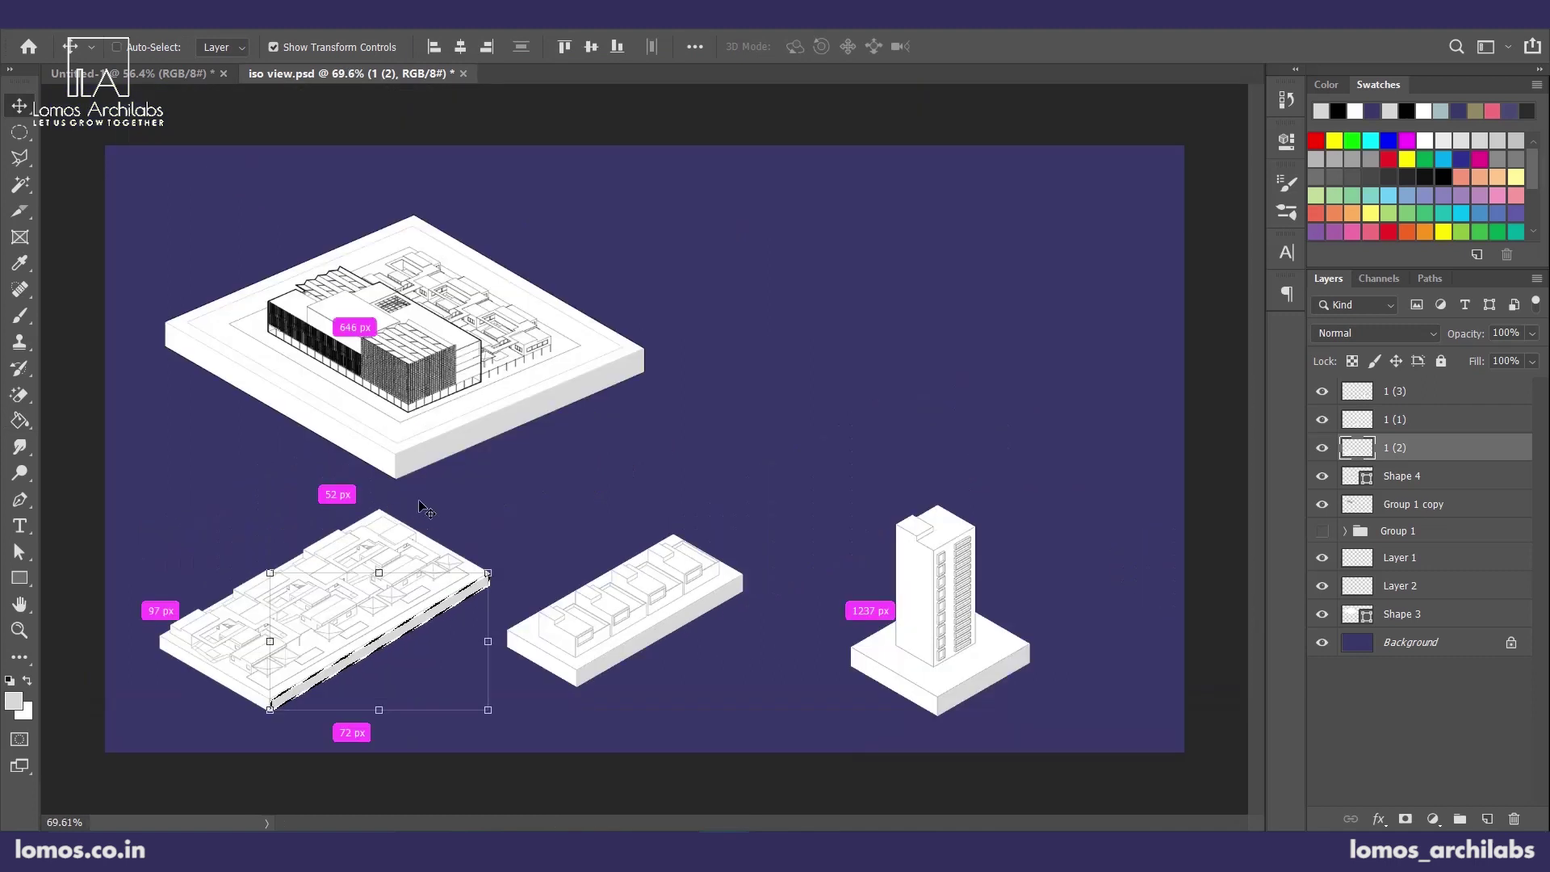
pyautogui.keyDown('ctrl'); pyautogui.click(1190, 685); pyautogui.keyUp('ctrl')
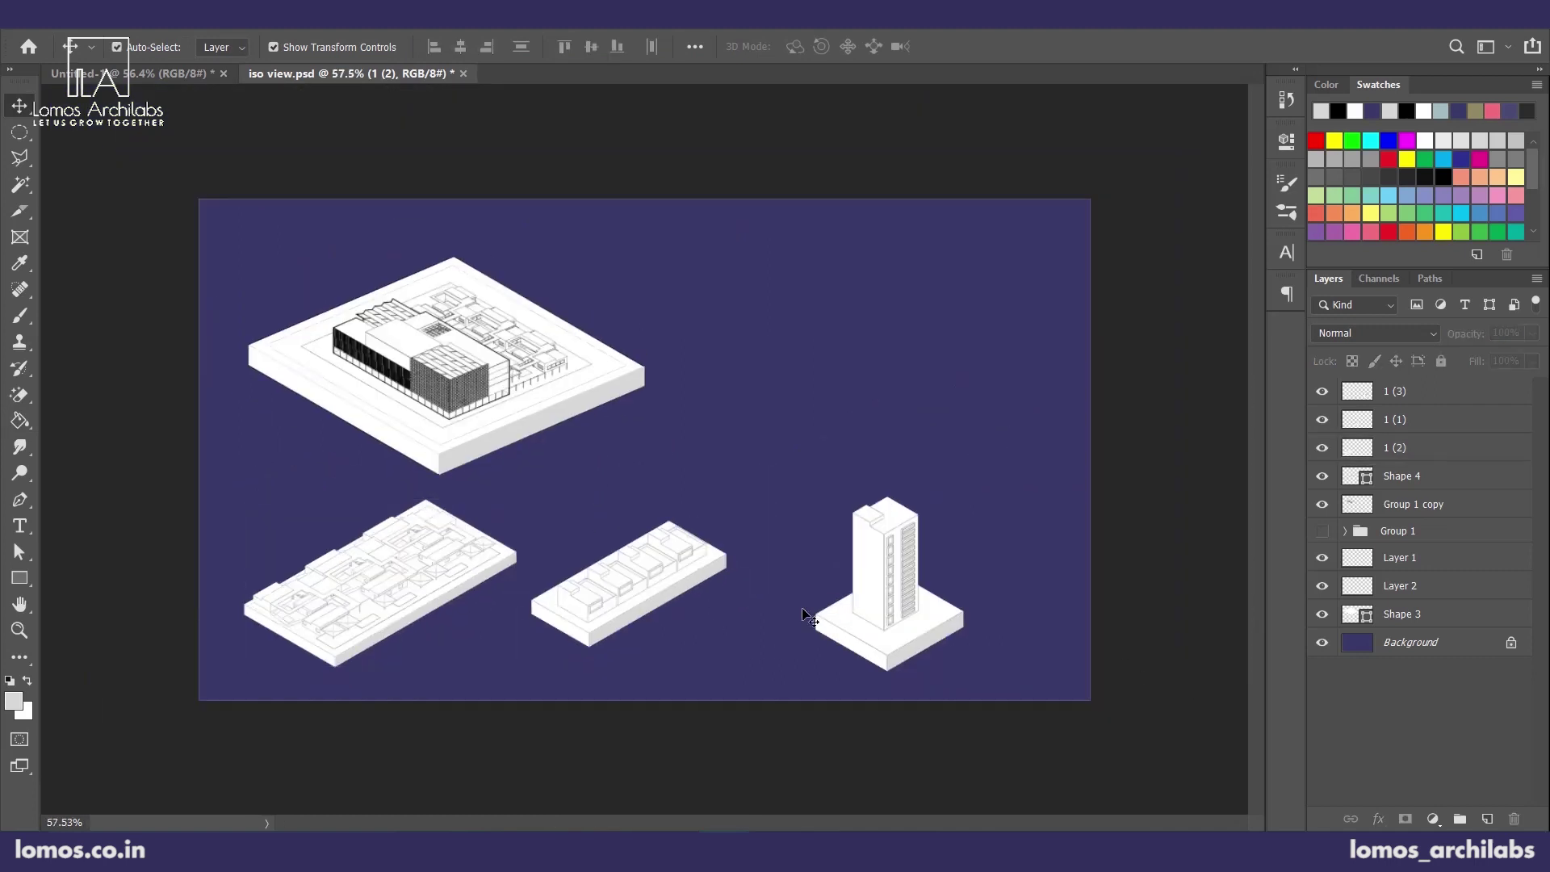
# - Activate the Brush with the current tree preset and add a new layer above all the drawings
pyautogui.scroll(4, 592, 634)
pyautogui.scroll(-1, 593, 634)
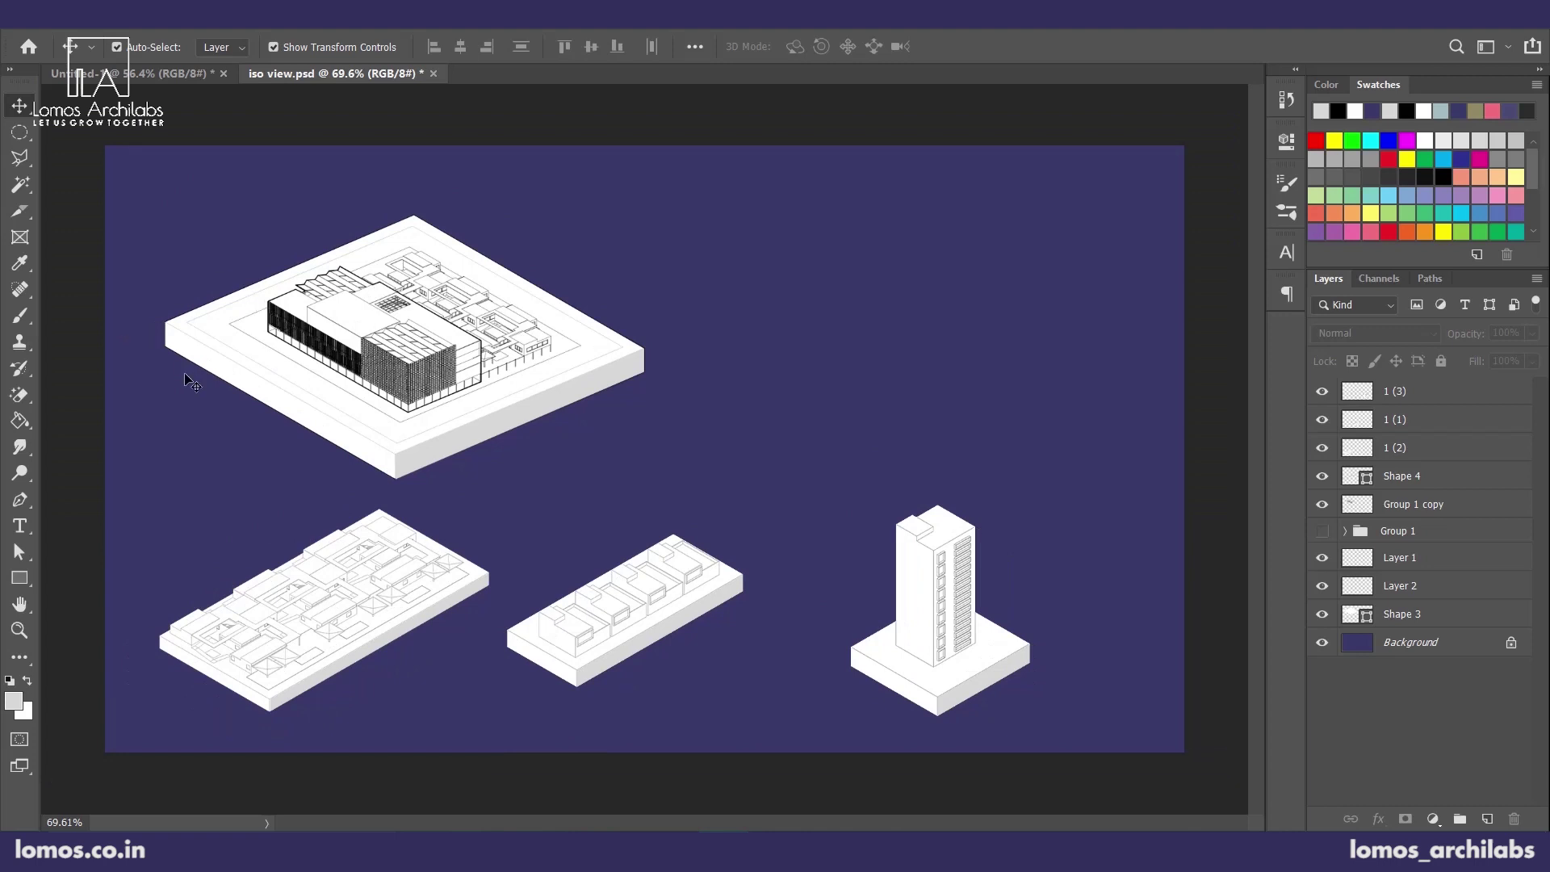
pyautogui.scroll(2, 189, 300)
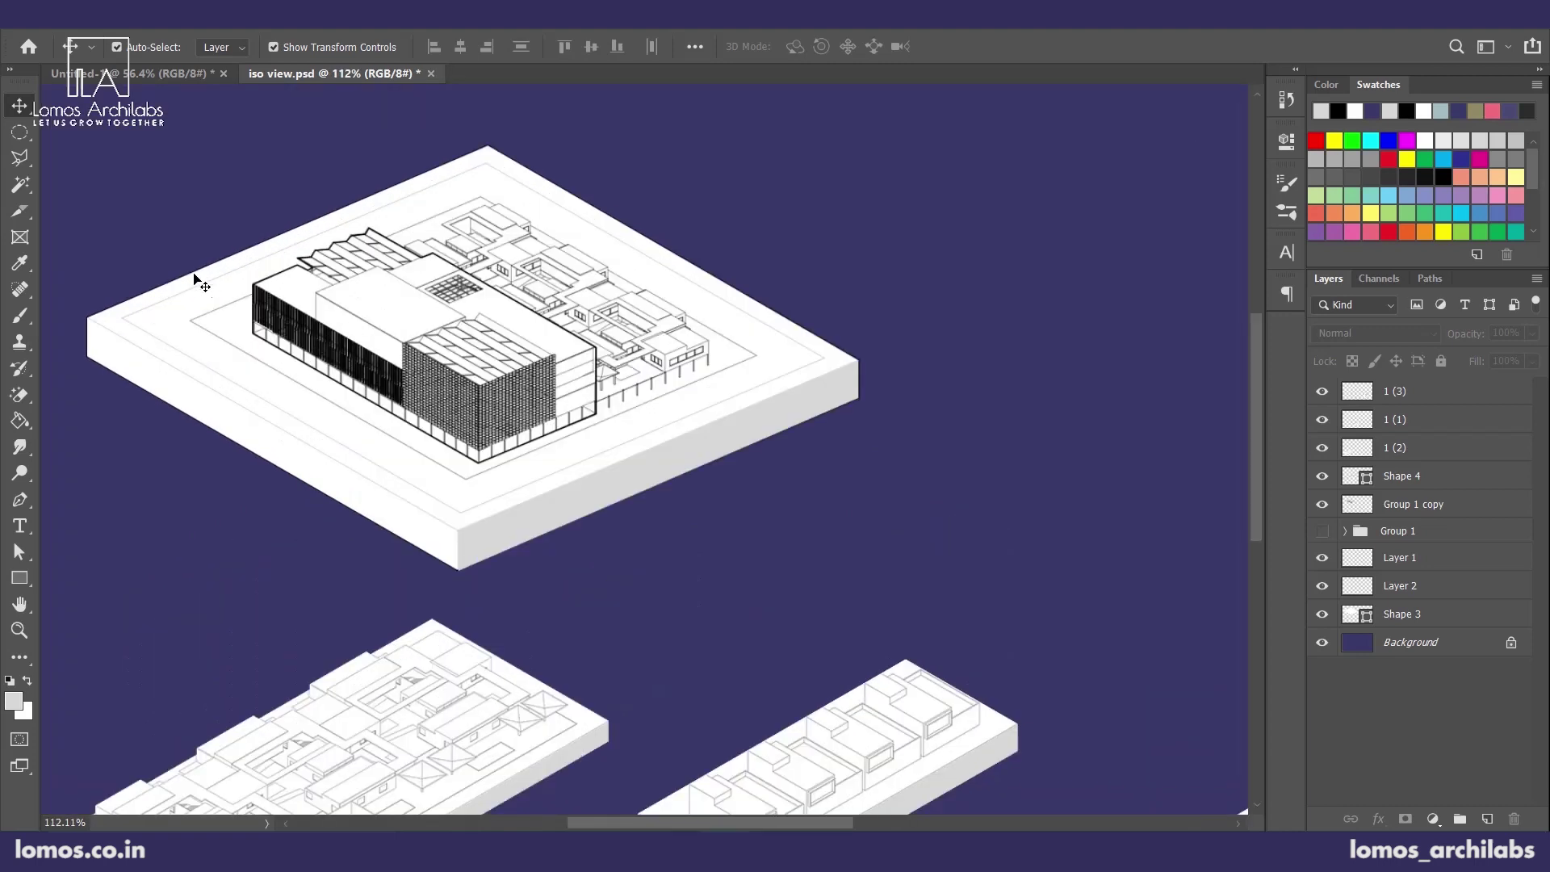
pyautogui.press('b')
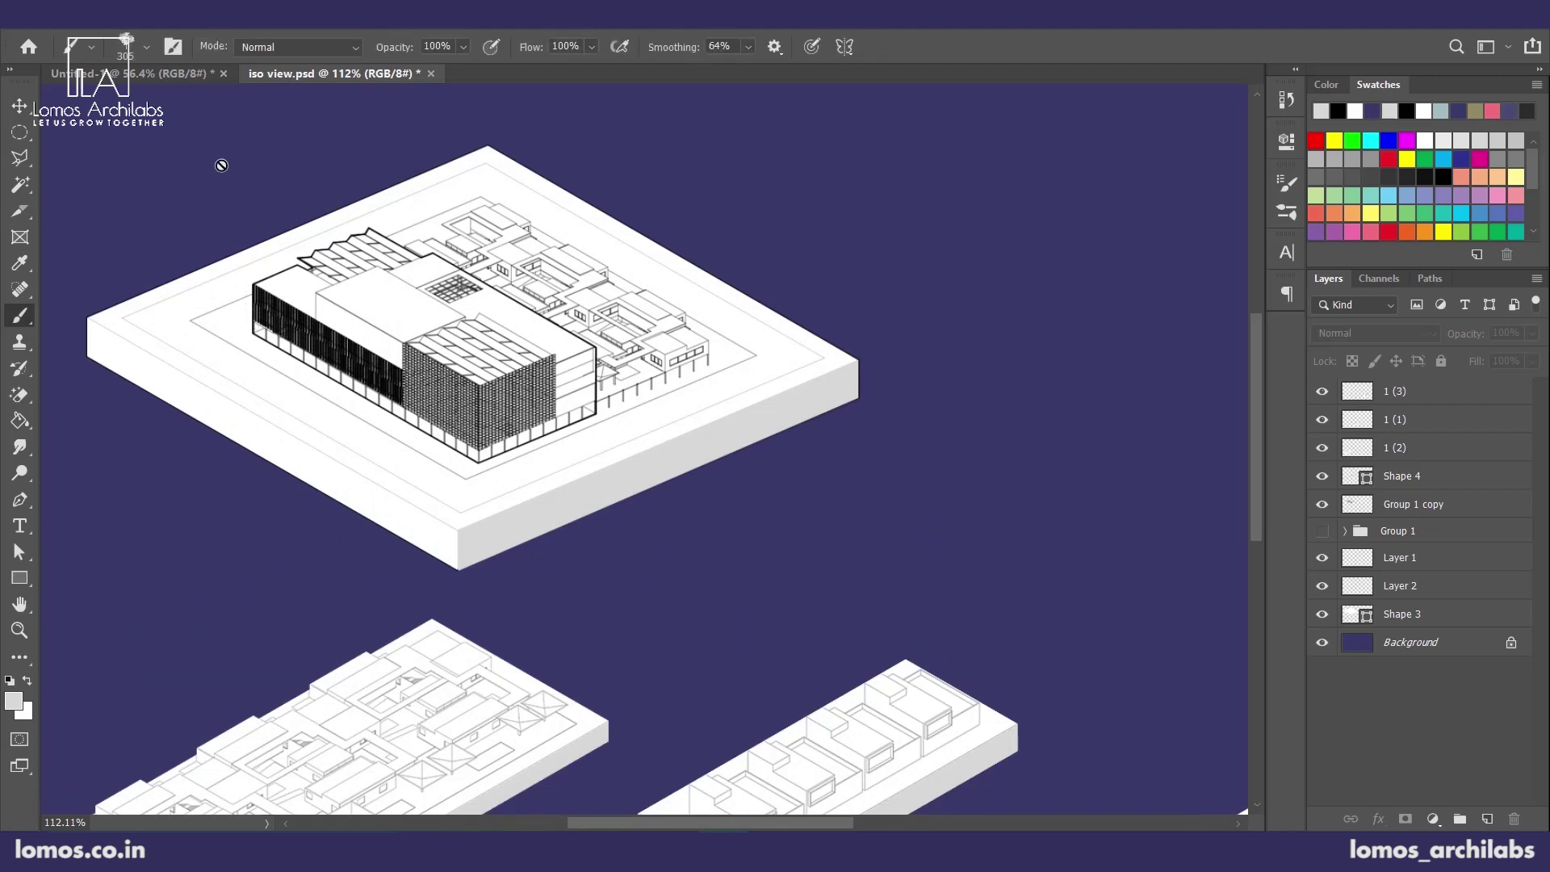
pyautogui.click(150, 49)
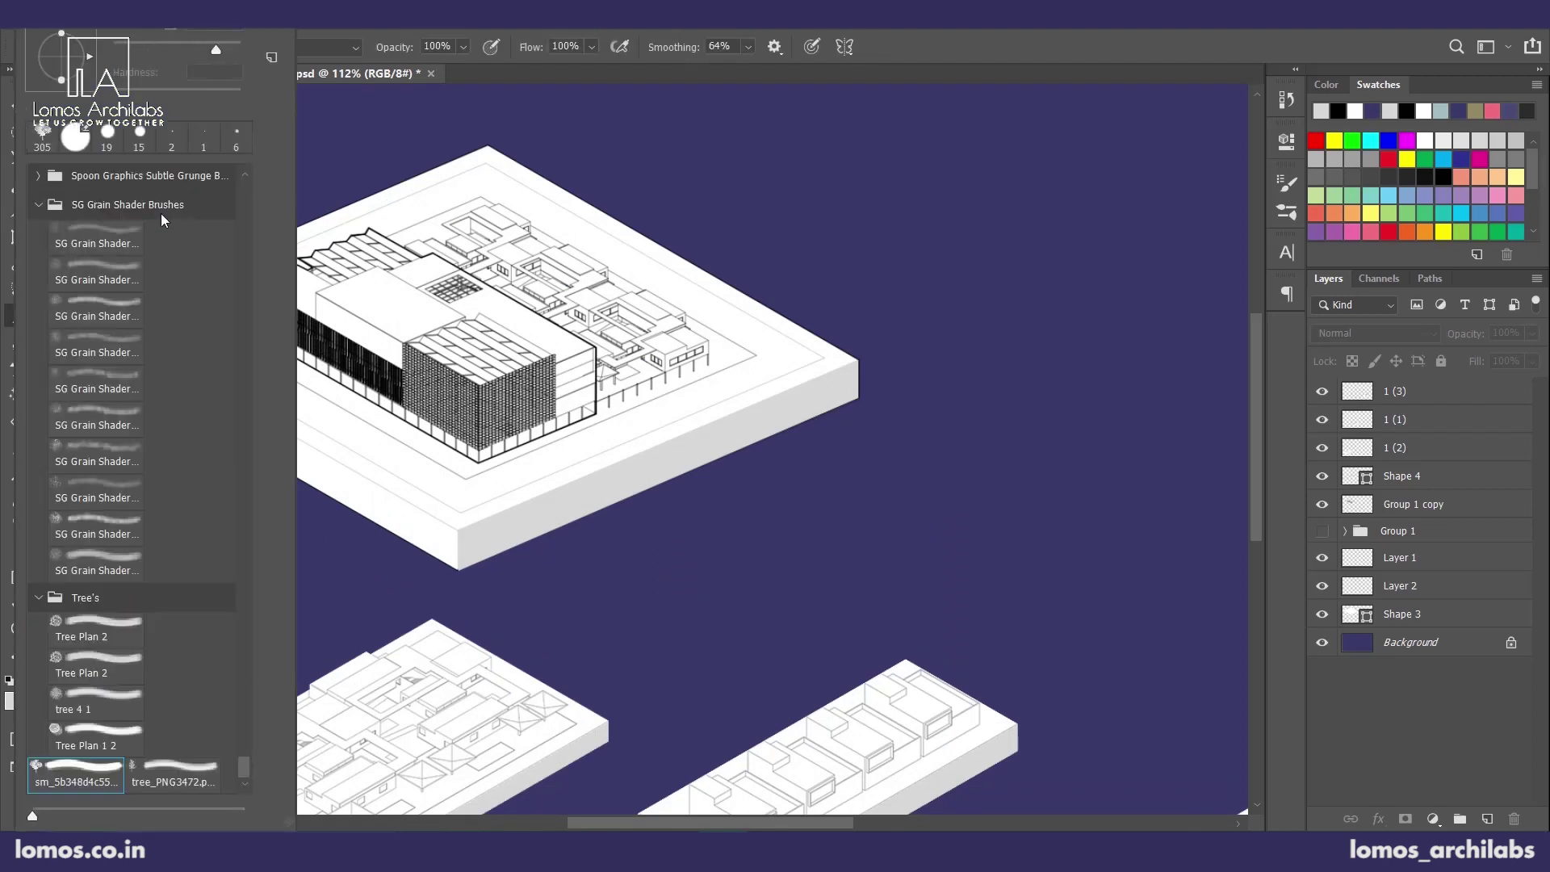
pyautogui.click(791, 95)
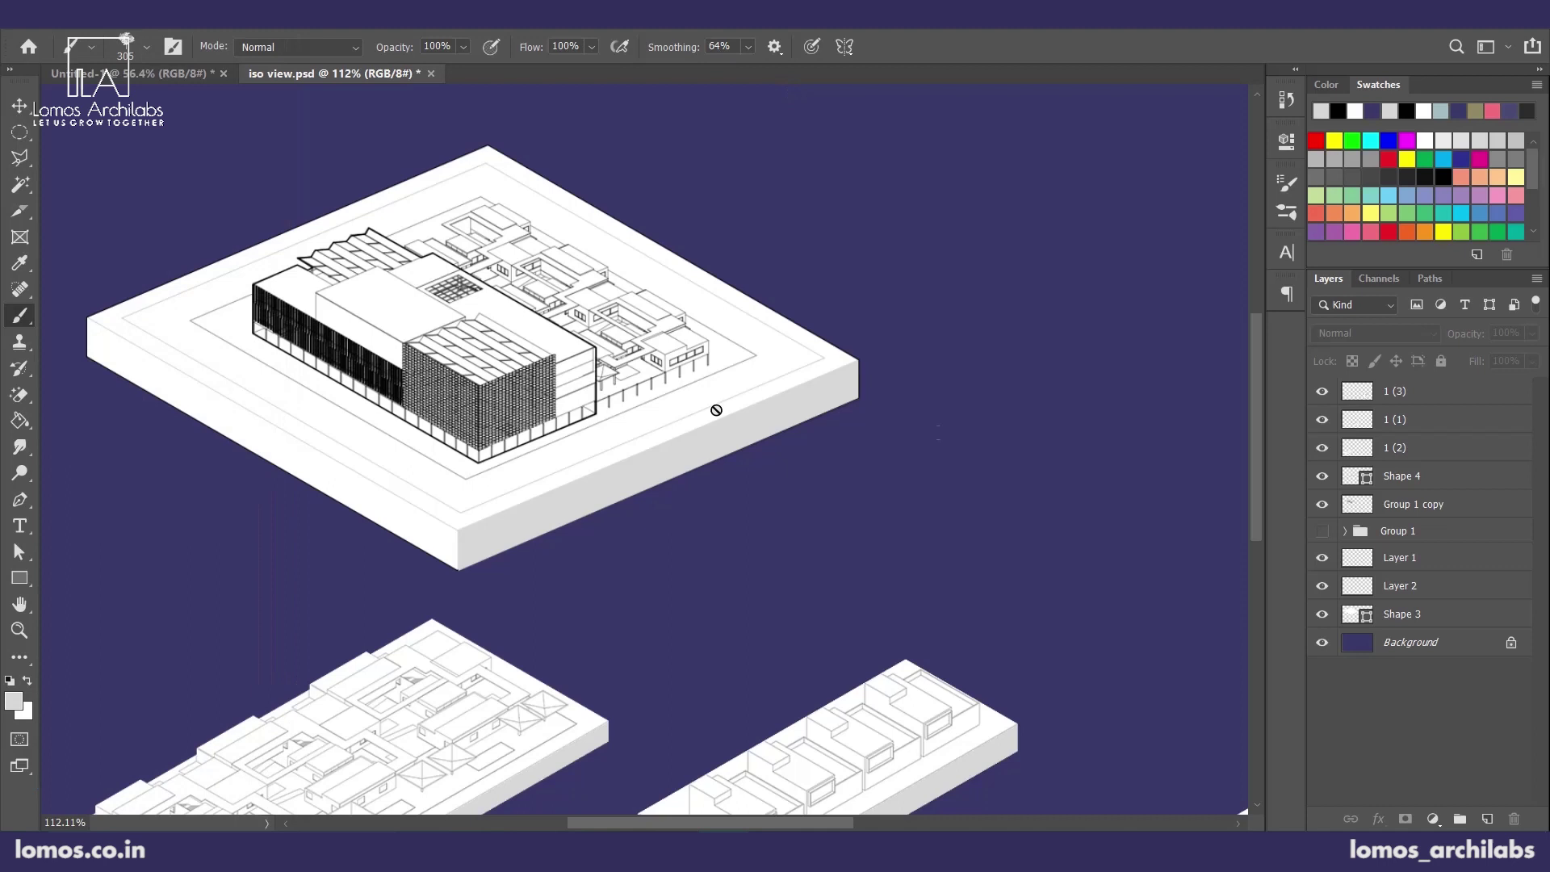
pyautogui.click(1486, 819)
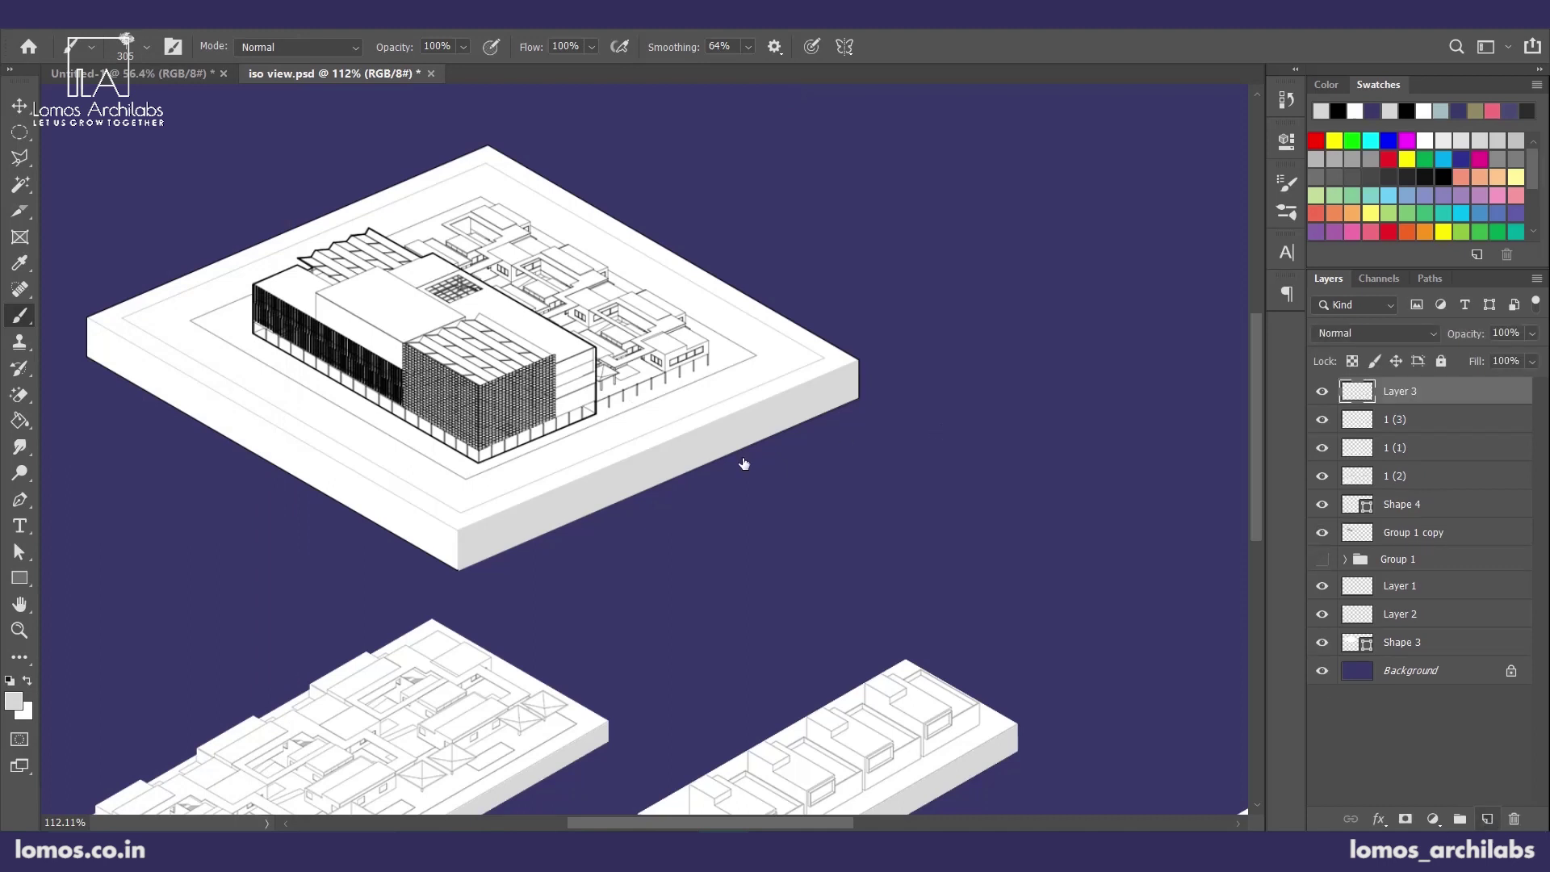
# - Try stamping a light grey tree at brush size 100 beside the houses on the large site and undo it
pyautogui.click(628, 387)
pyautogui.press('[')
pyautogui.press('[')
pyautogui.press('[')
pyautogui.press('[')
pyautogui.press('[')
pyautogui.press('[')
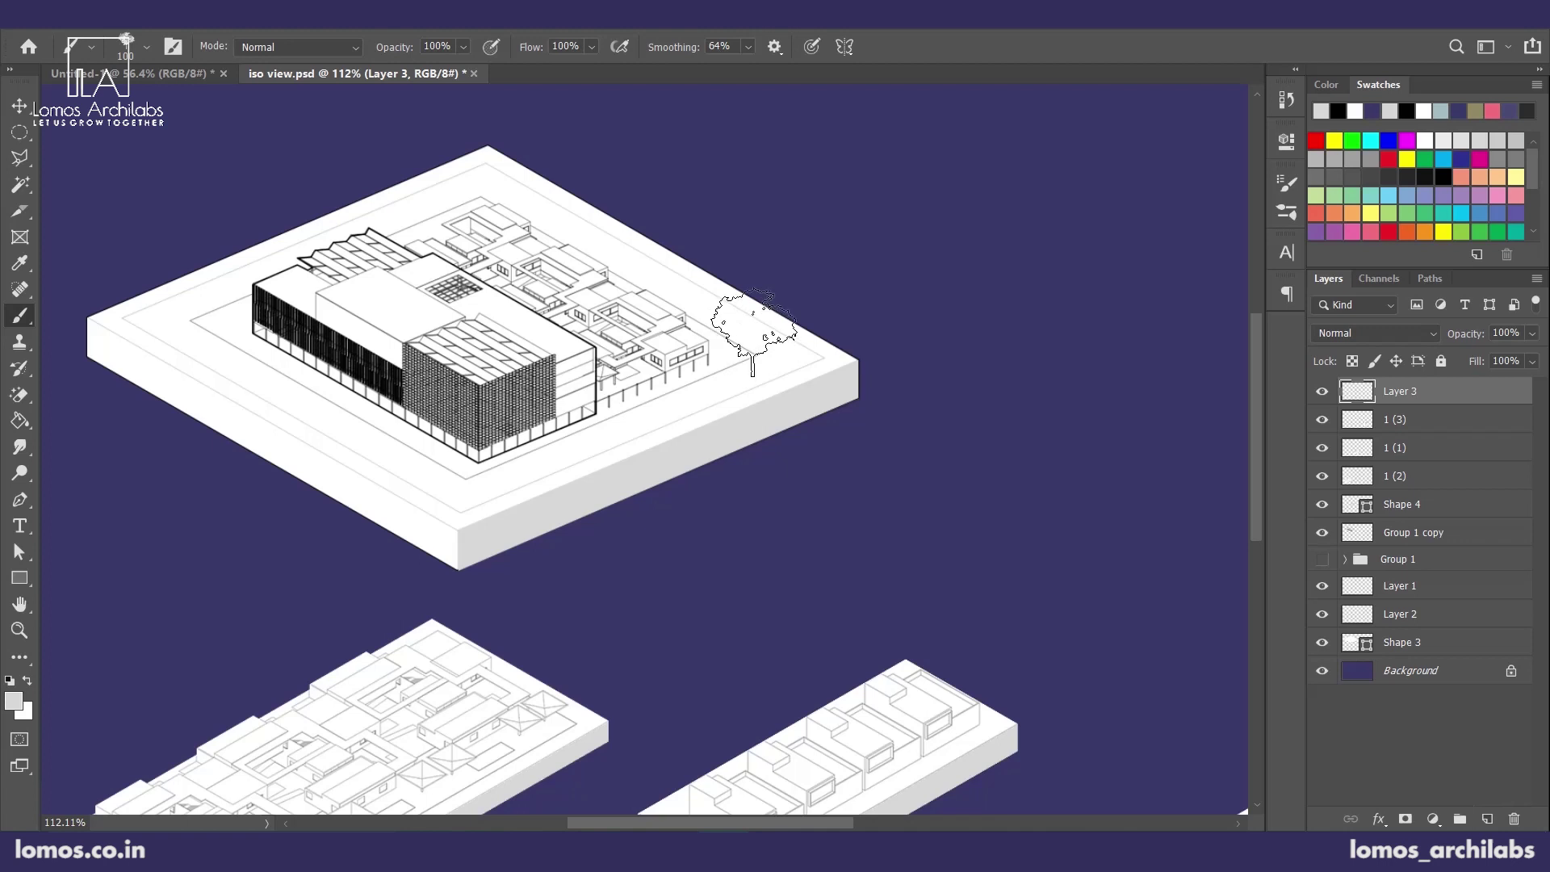
pyautogui.click(744, 344)
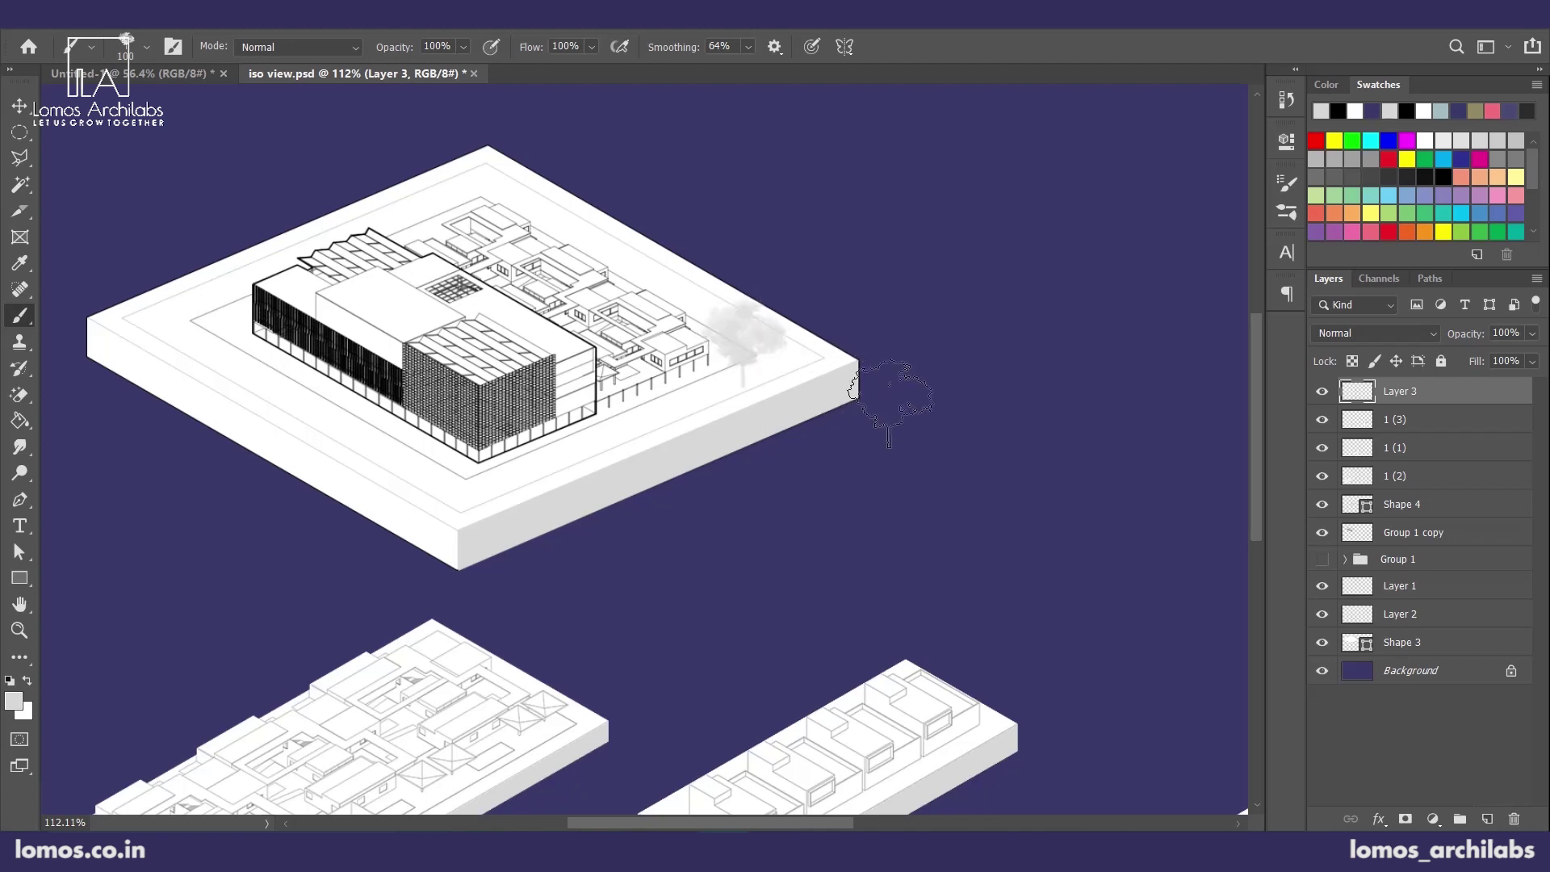
pyautogui.hotkey('ctrl', 'z')
pyautogui.click(88, 21)
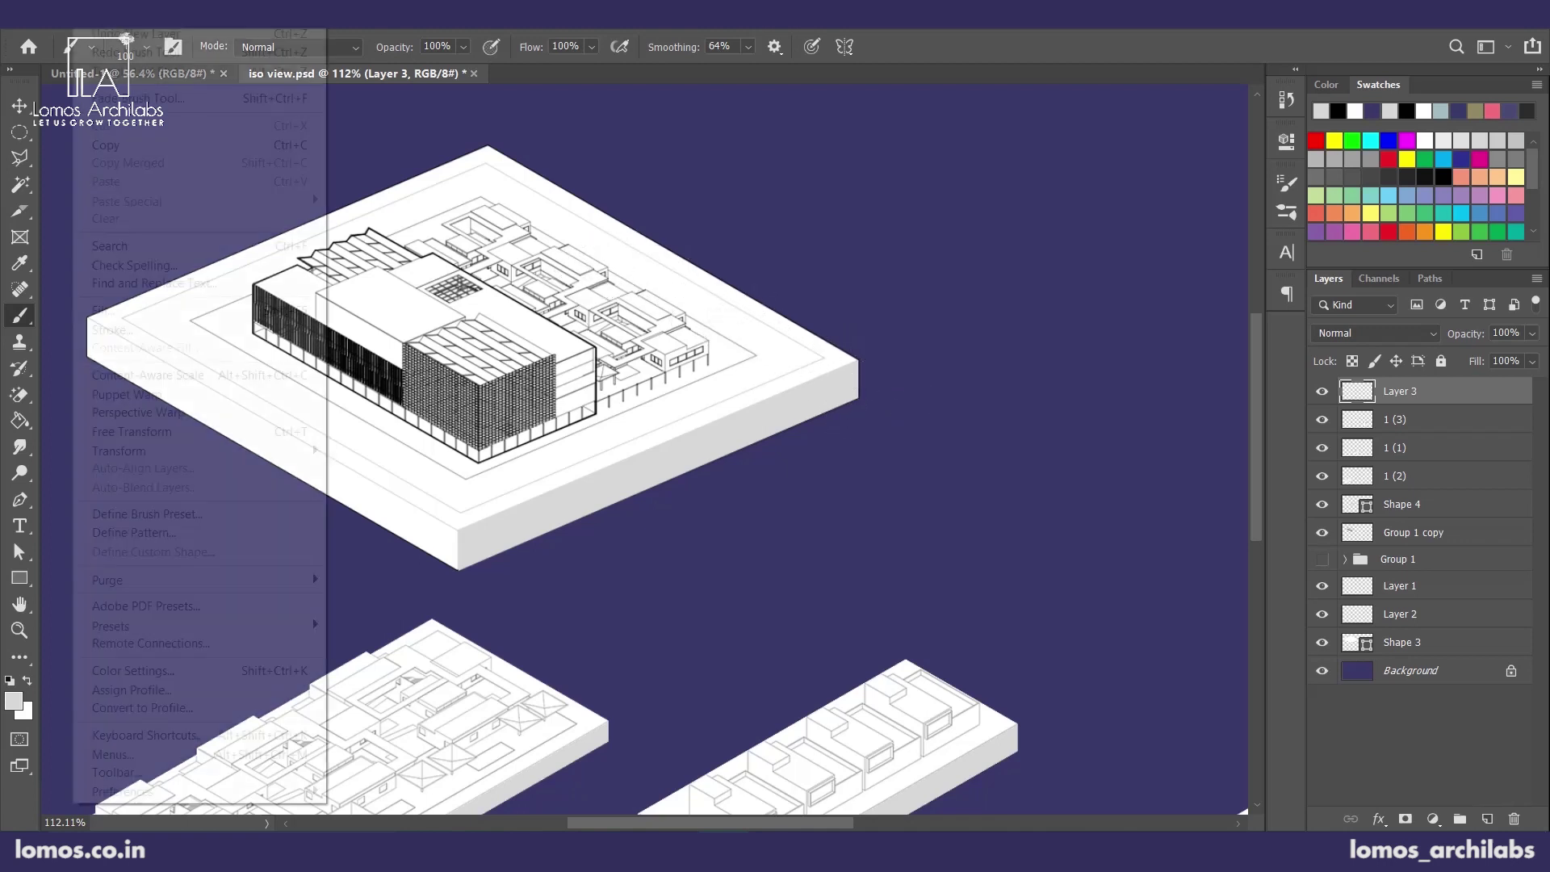
pyautogui.click(136, 516)
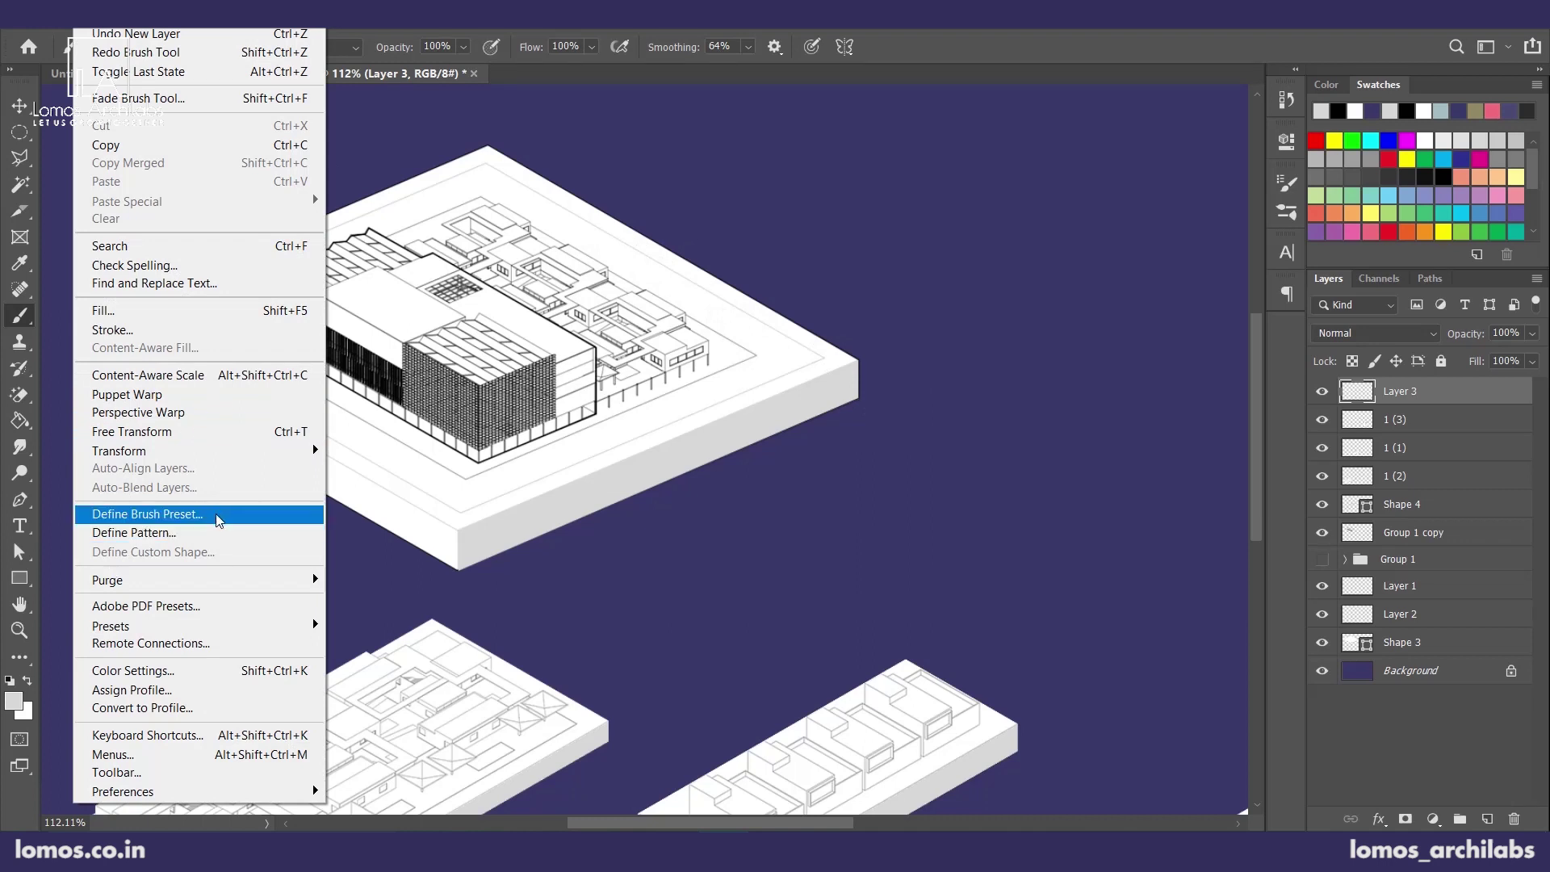
pyautogui.click(128, 45)
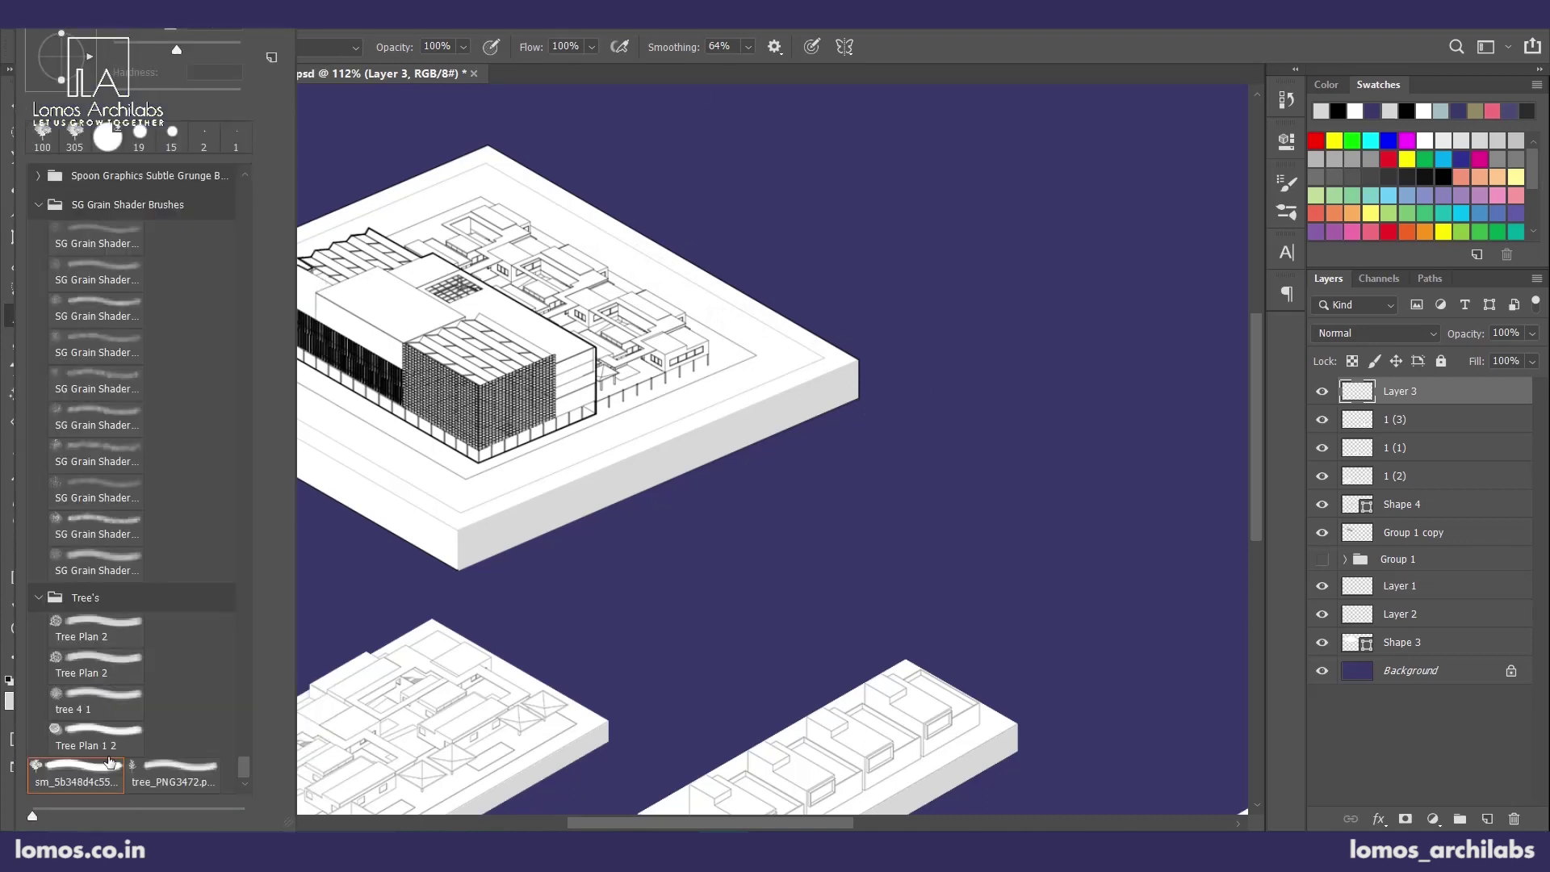
pyautogui.click(577, 434)
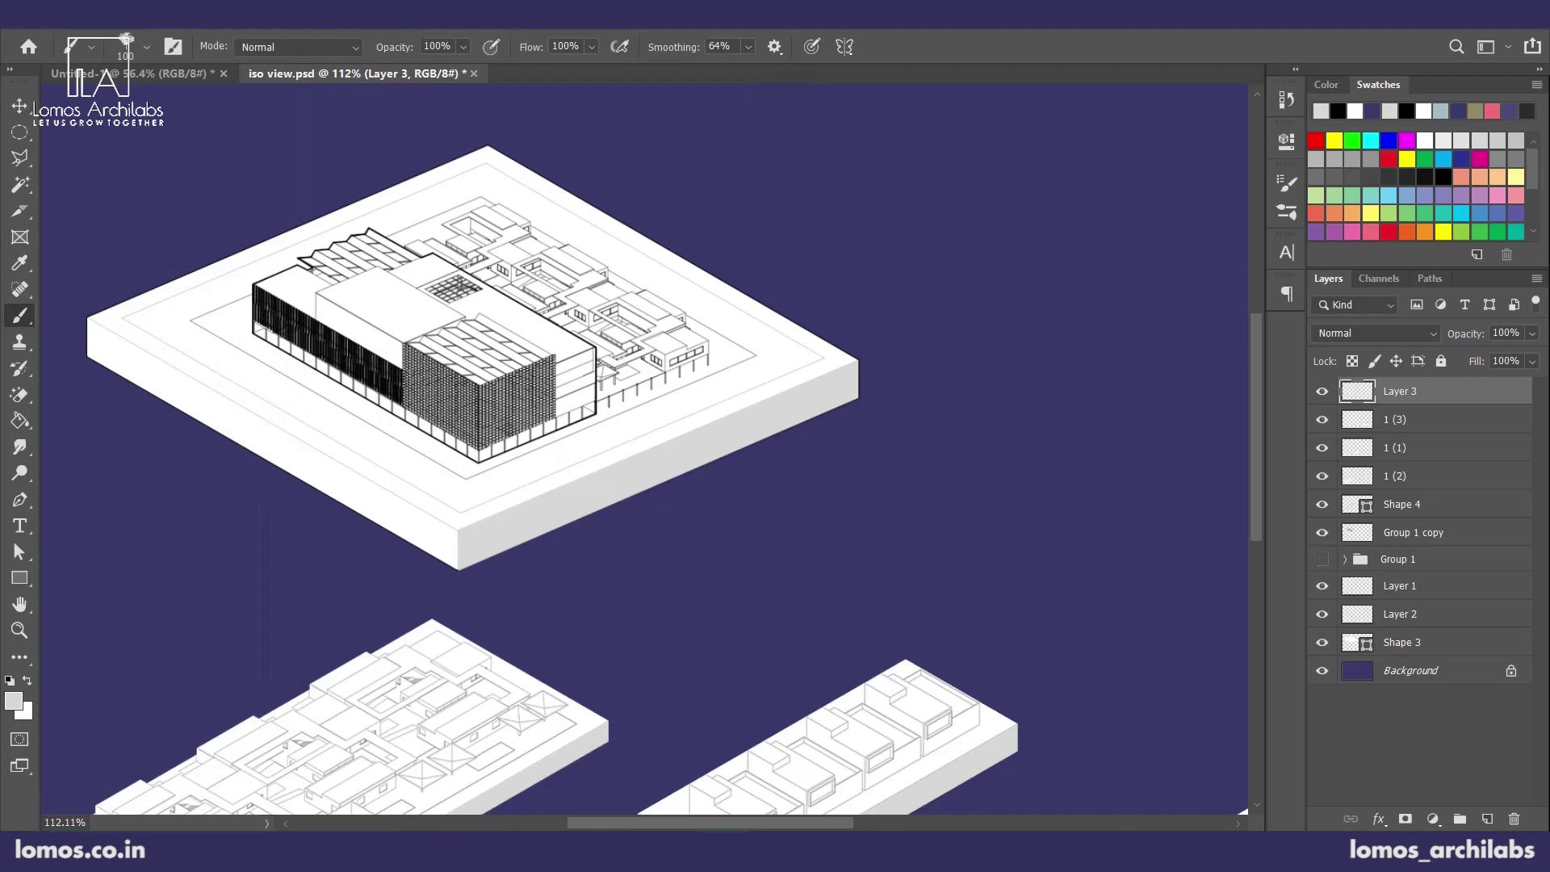
# - Try stamping the same tree beside the houses in the dark purple swatch colour and undo it
pyautogui.click(1373, 111)
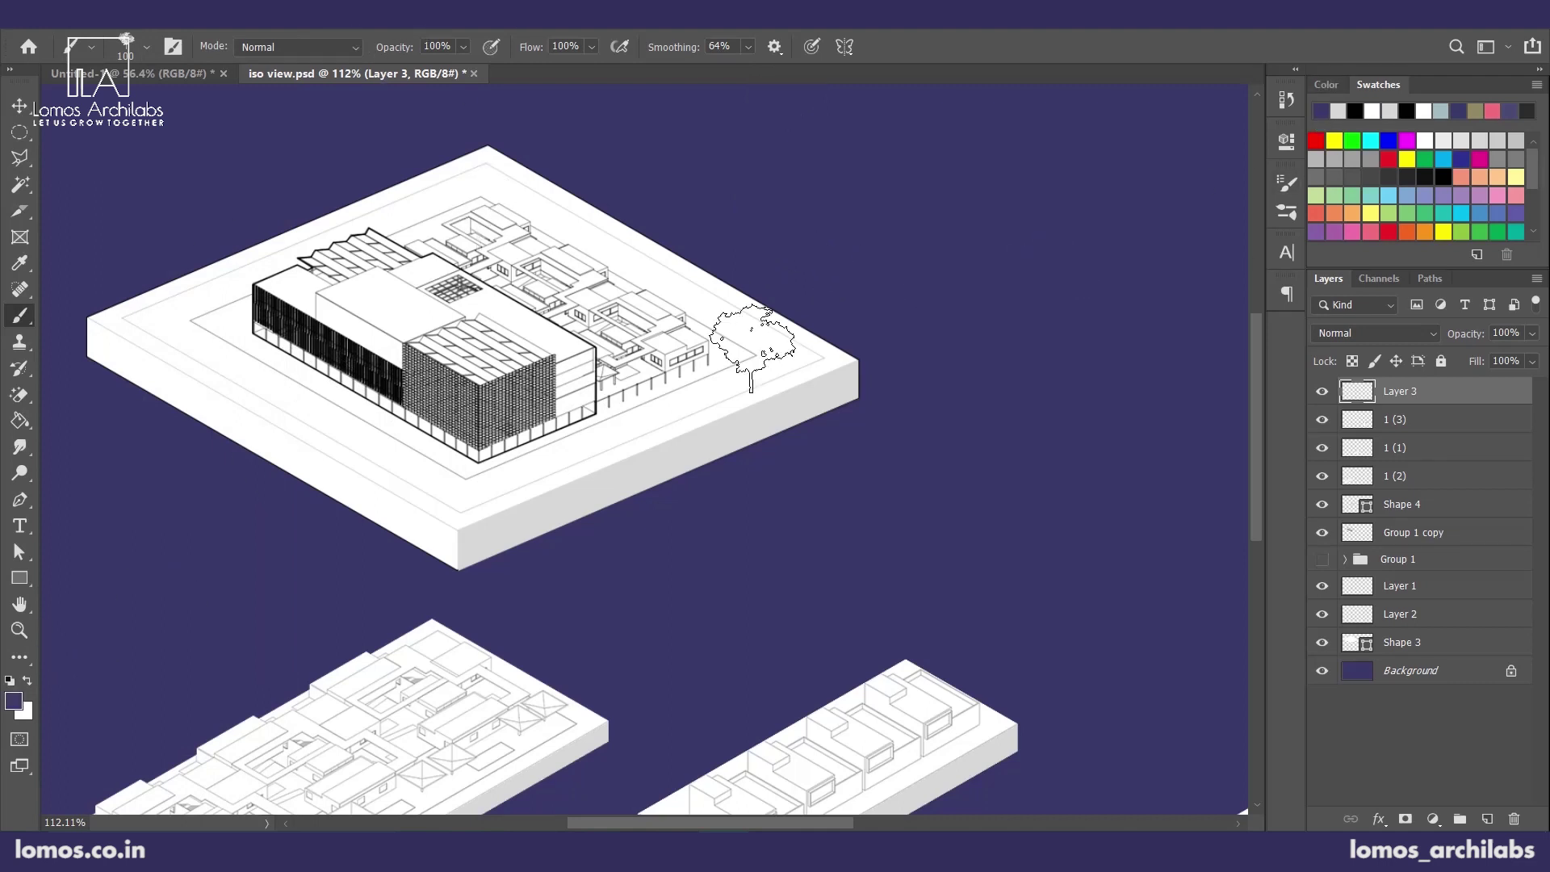
pyautogui.click(752, 349)
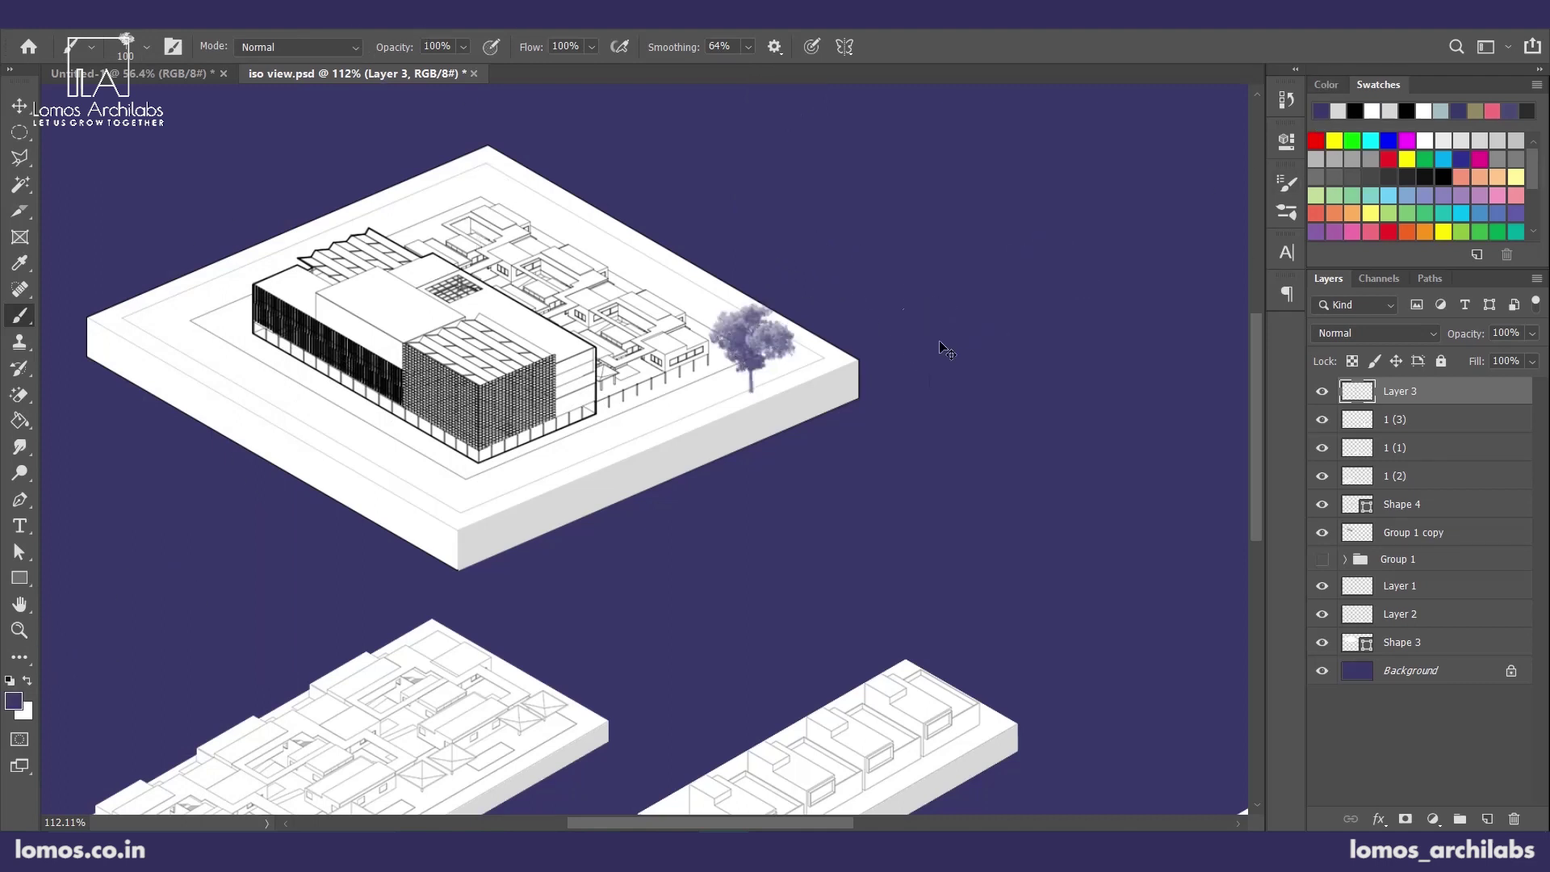
pyautogui.hotkey('ctrl', 'z')
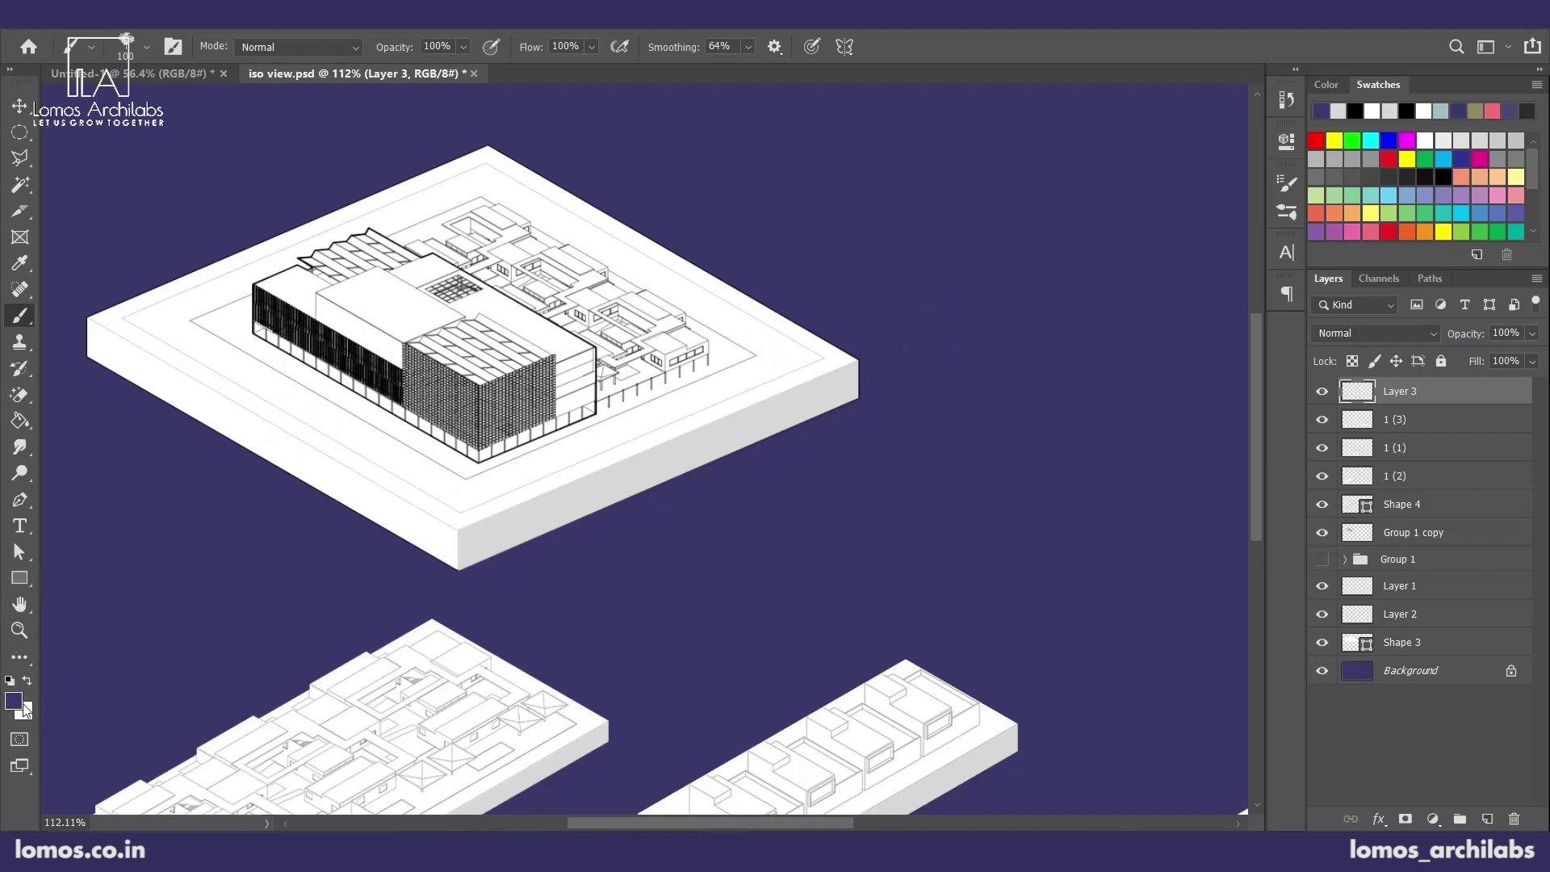
# - Set the foreground colour to the medium grey b1b1b1
pyautogui.click(14, 703)
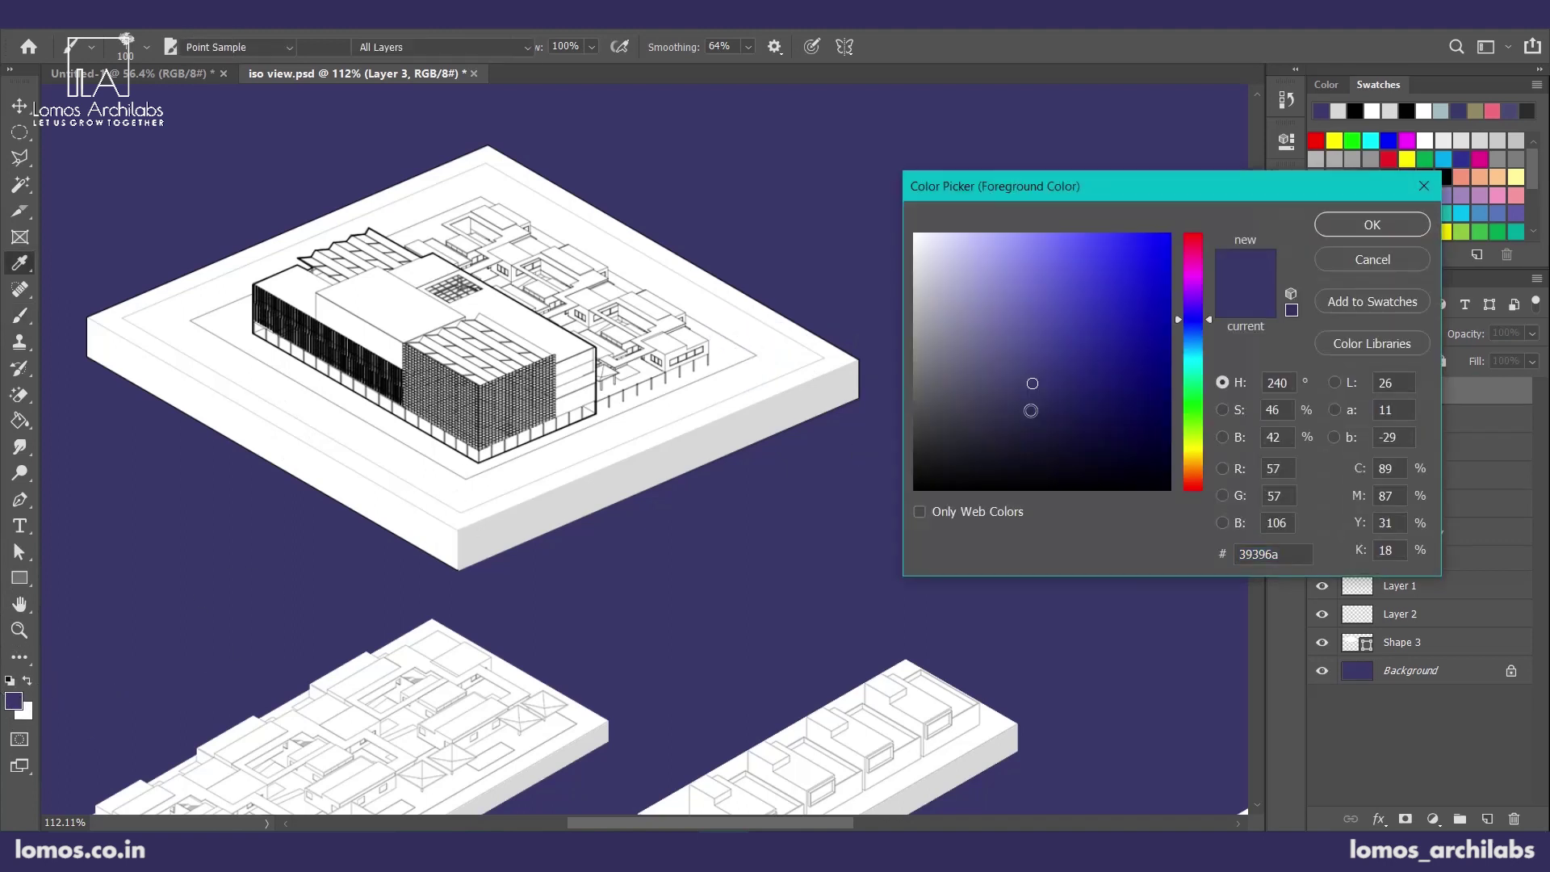
pyautogui.moveTo(1024, 388)
pyautogui.mouseDown()
pyautogui.moveTo(959, 340)
pyautogui.moveTo(966, 285)
pyautogui.moveTo(915, 281)
pyautogui.moveTo(899, 310)
pyautogui.mouseUp()
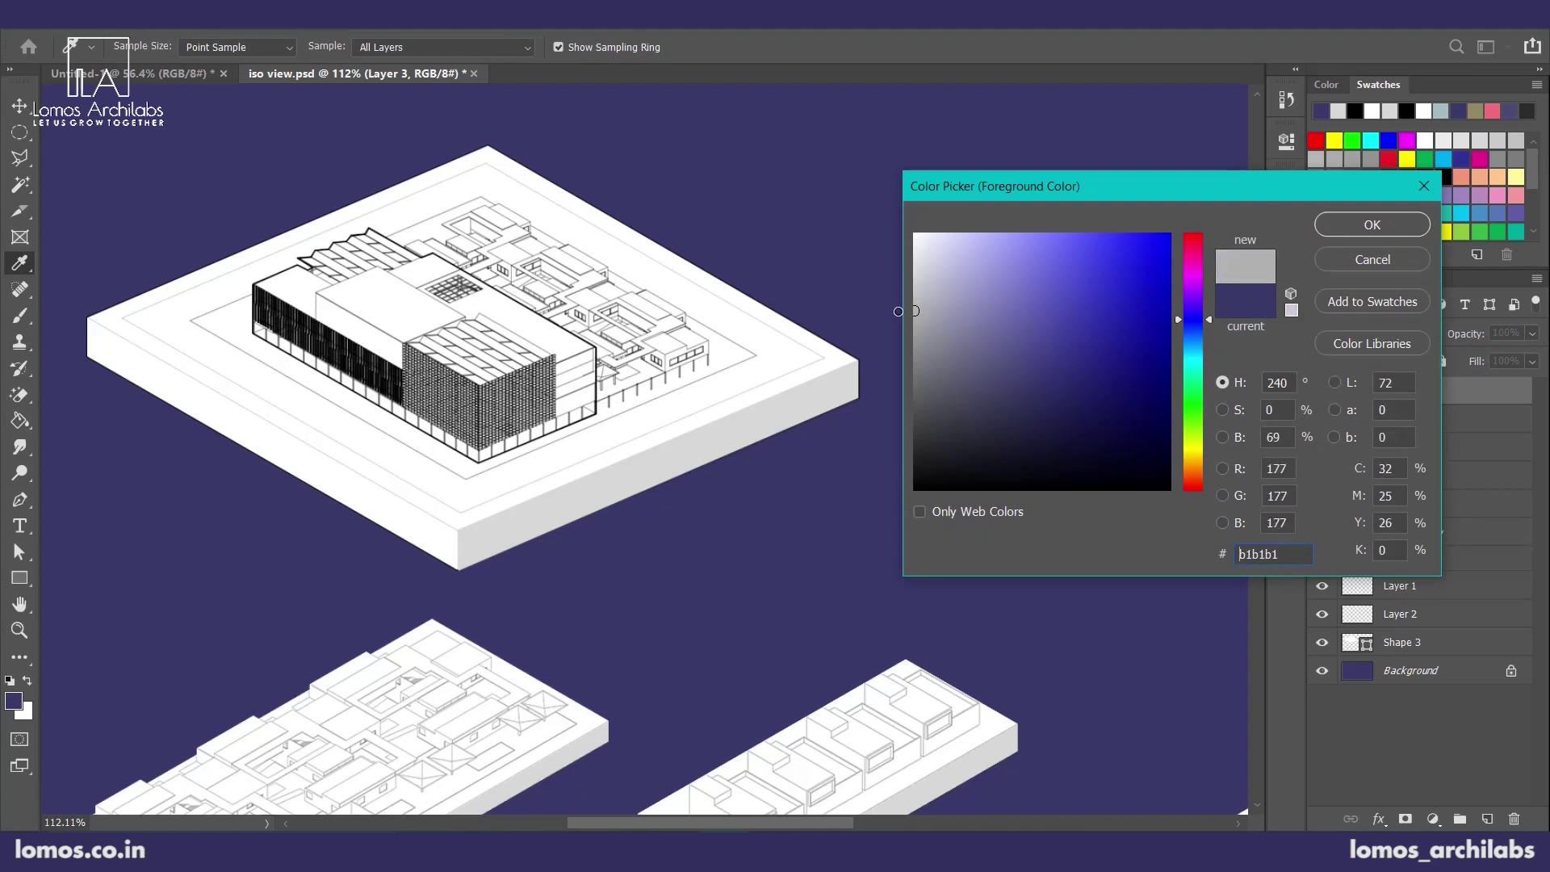
pyautogui.click(1359, 231)
# - Reduce the tree brush to size 30 and stamp grey trees around the main building and at the site's left corner
pyautogui.press('b')
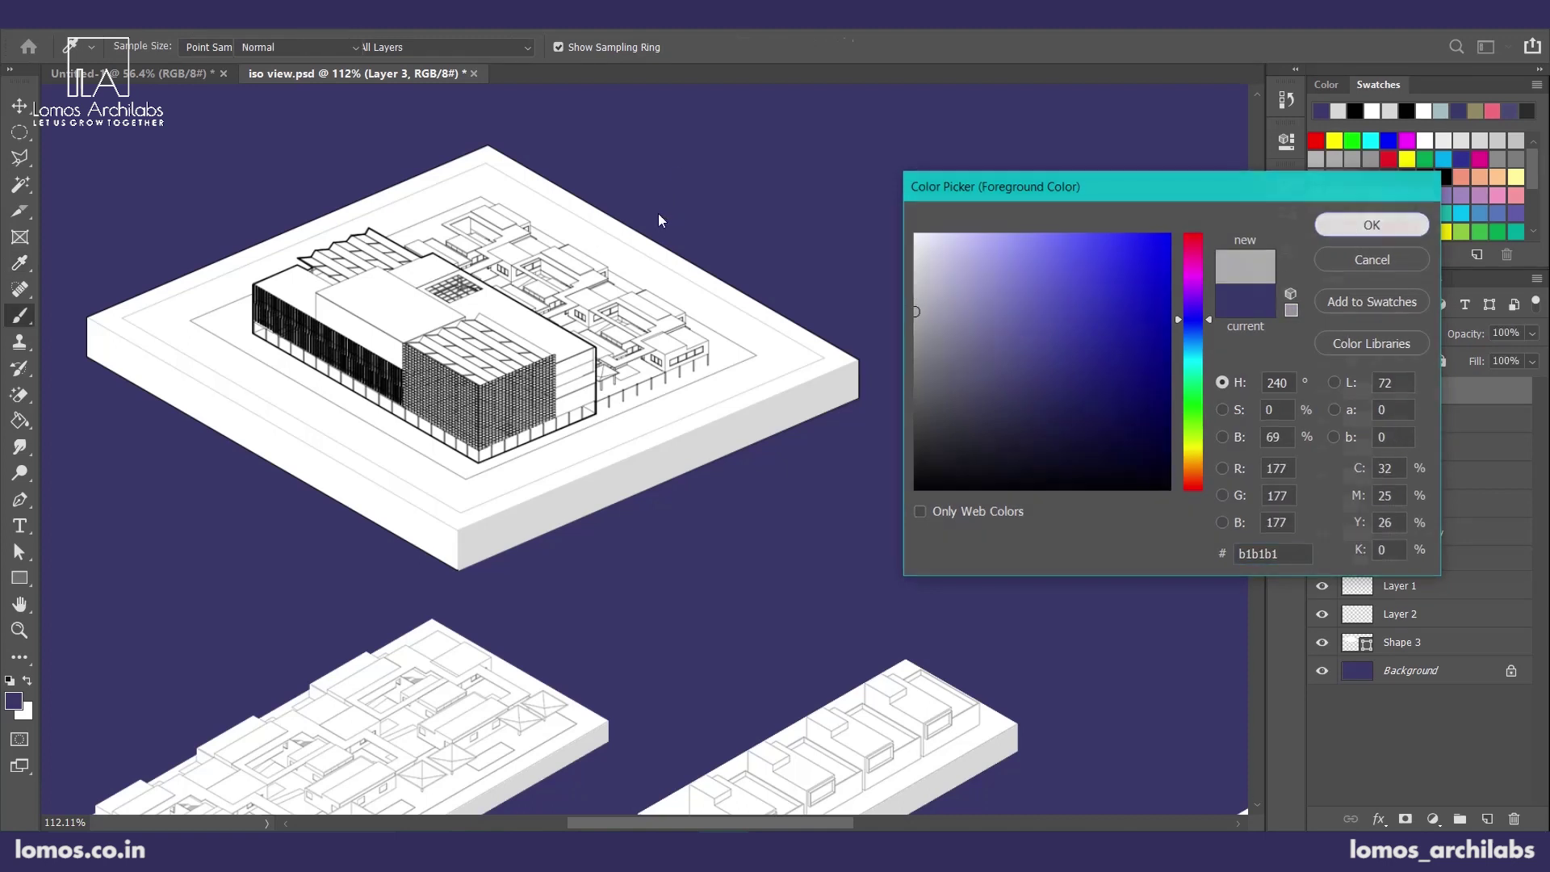
pyautogui.press('[')
pyautogui.press('[')
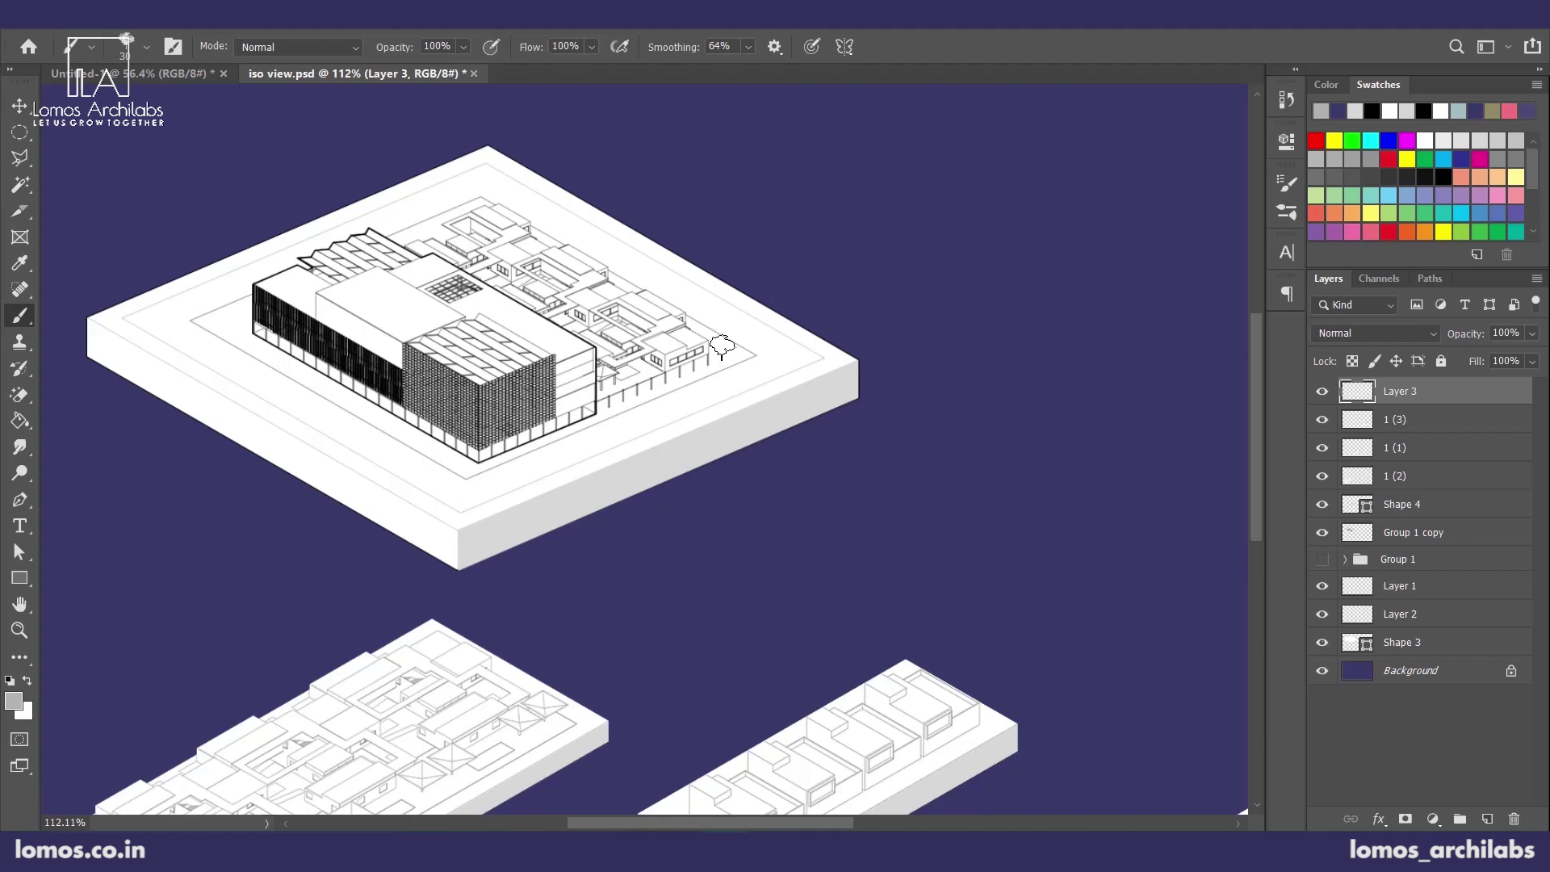
pyautogui.click(721, 346)
pyautogui.scroll(6, 712, 354)
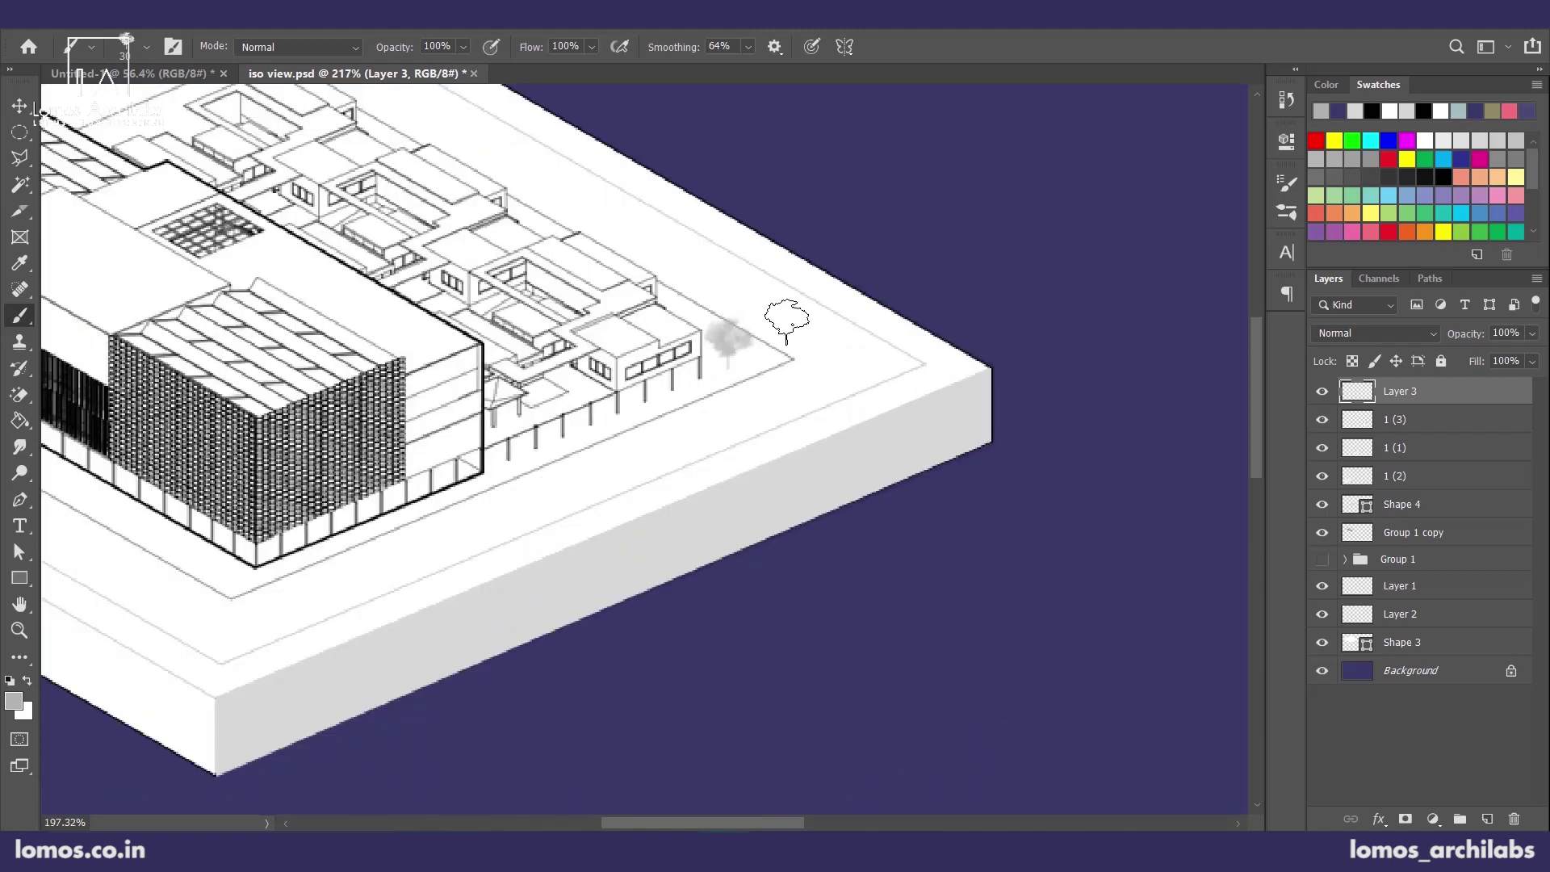
pyautogui.scroll(-5, 787, 322)
pyautogui.click(213, 302)
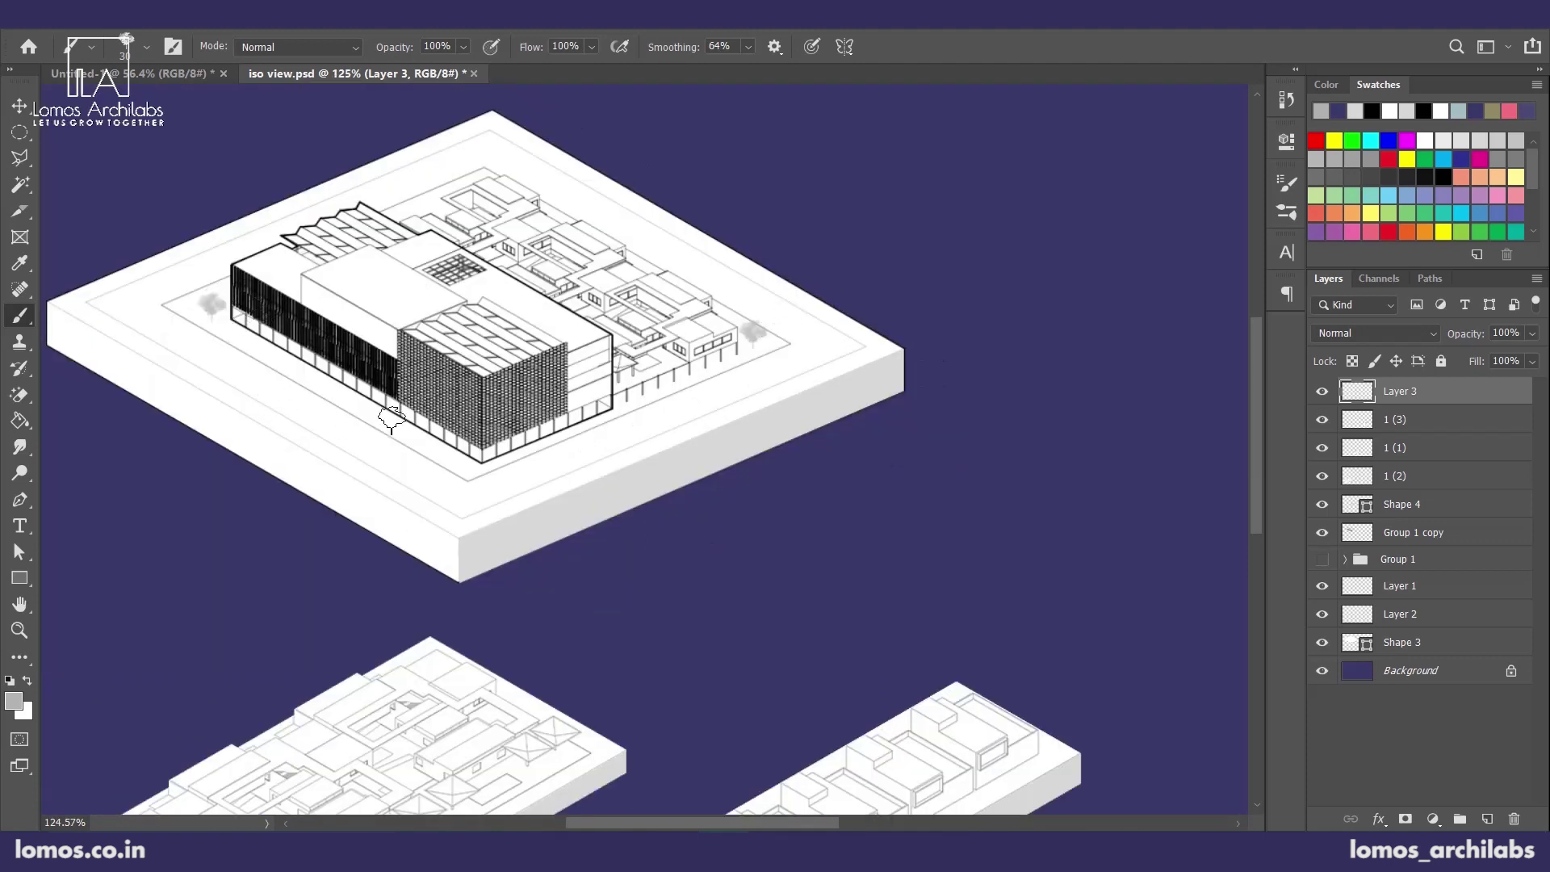
pyautogui.click(472, 466)
pyautogui.click(437, 193)
pyautogui.click(96, 302)
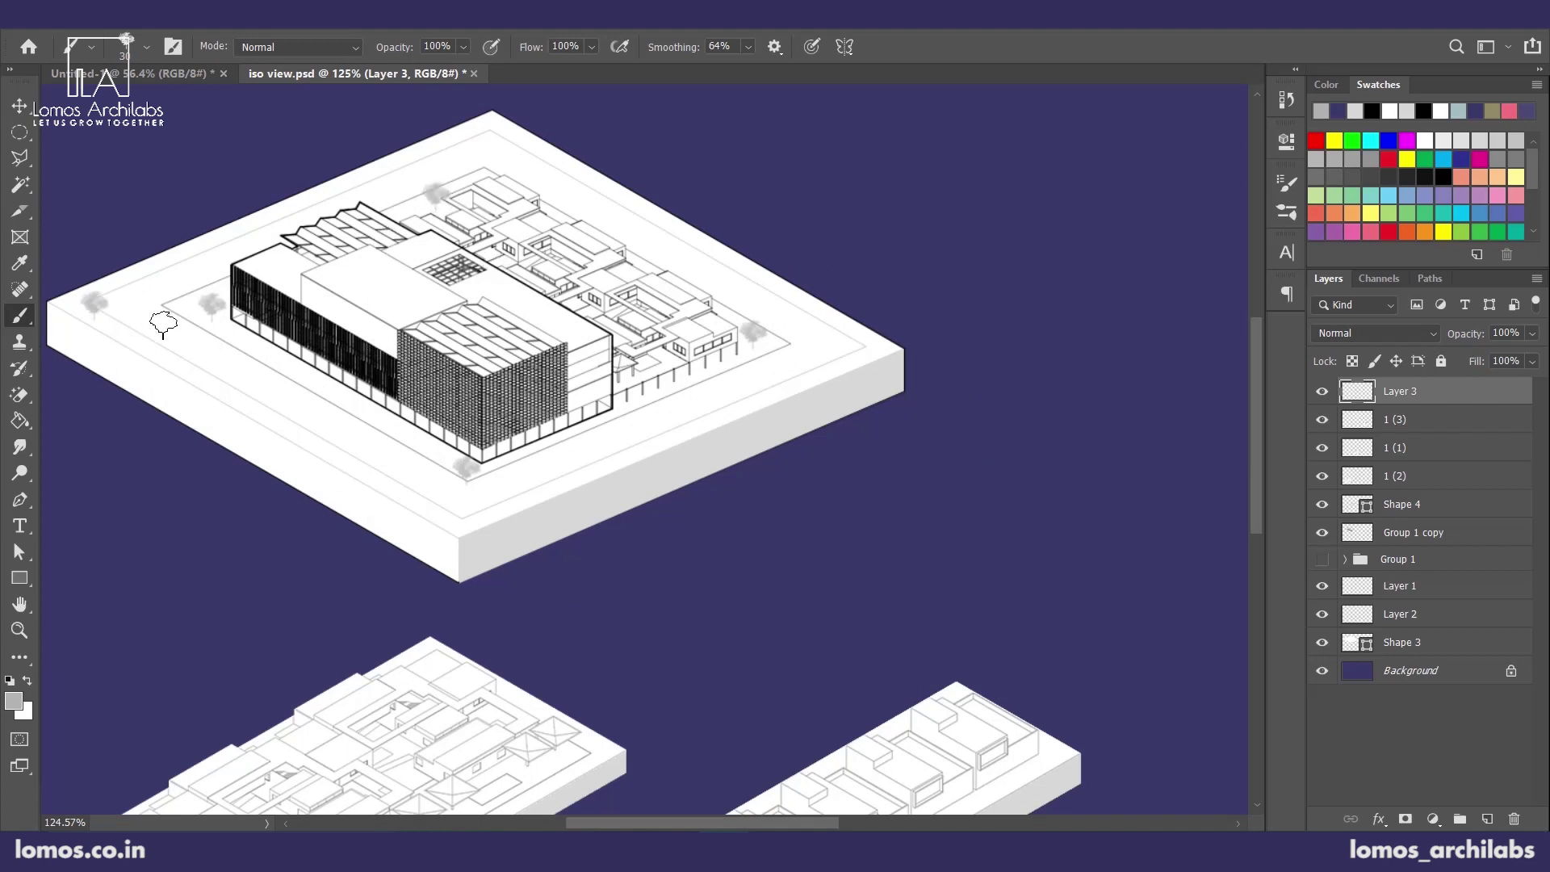
# - Switch to the tree_PNG3472 brush in Multiply mode and stamp small trees beside the existing ones and along the site's edges
pyautogui.click(149, 48)
pyautogui.click(180, 766)
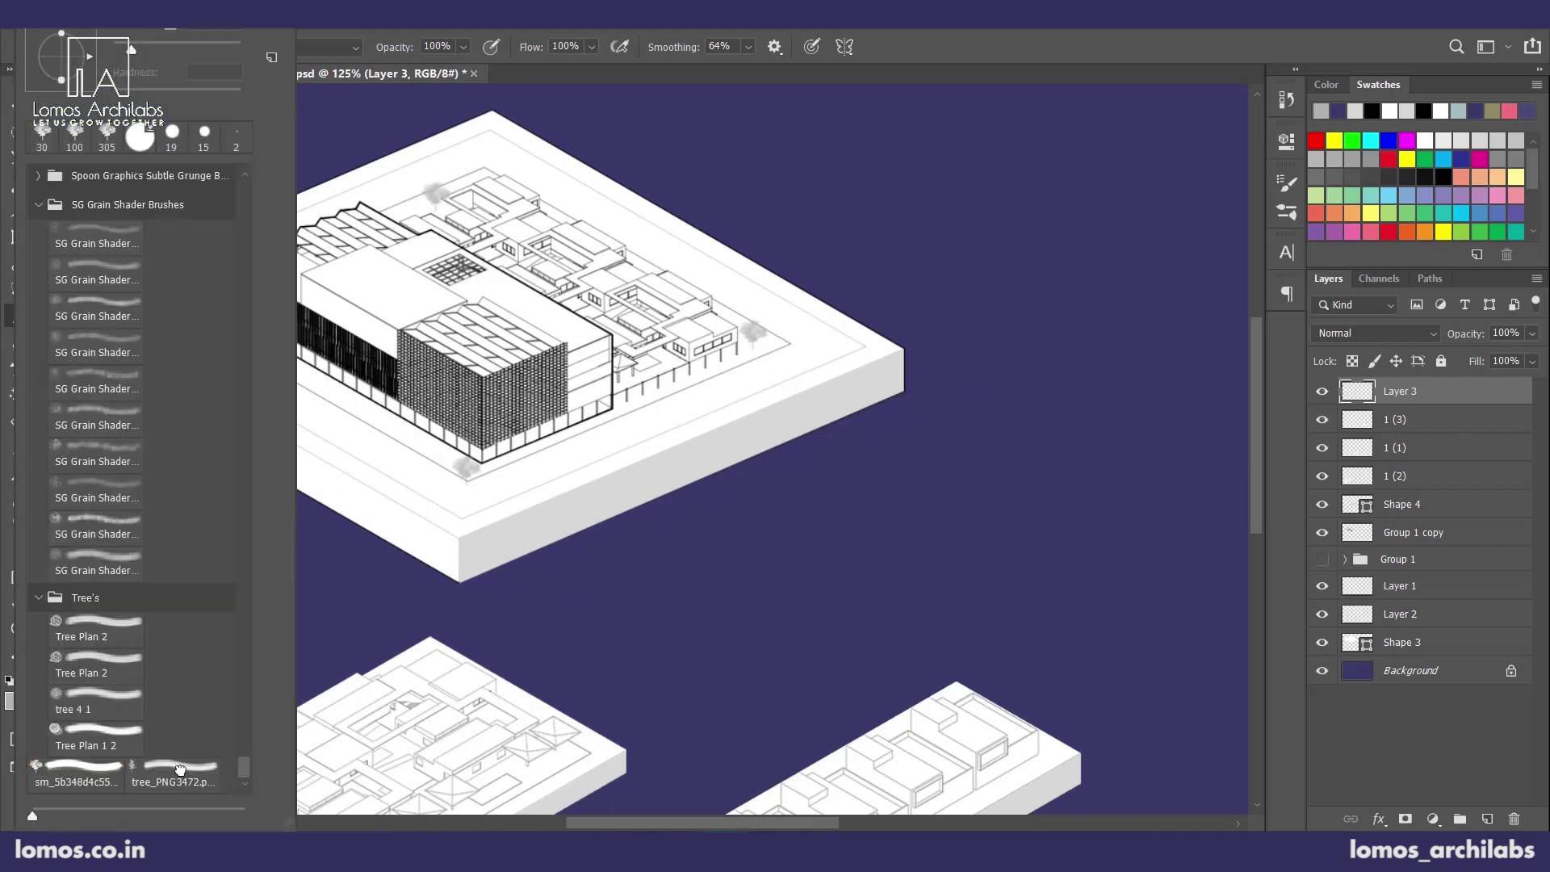
pyautogui.click(855, 38)
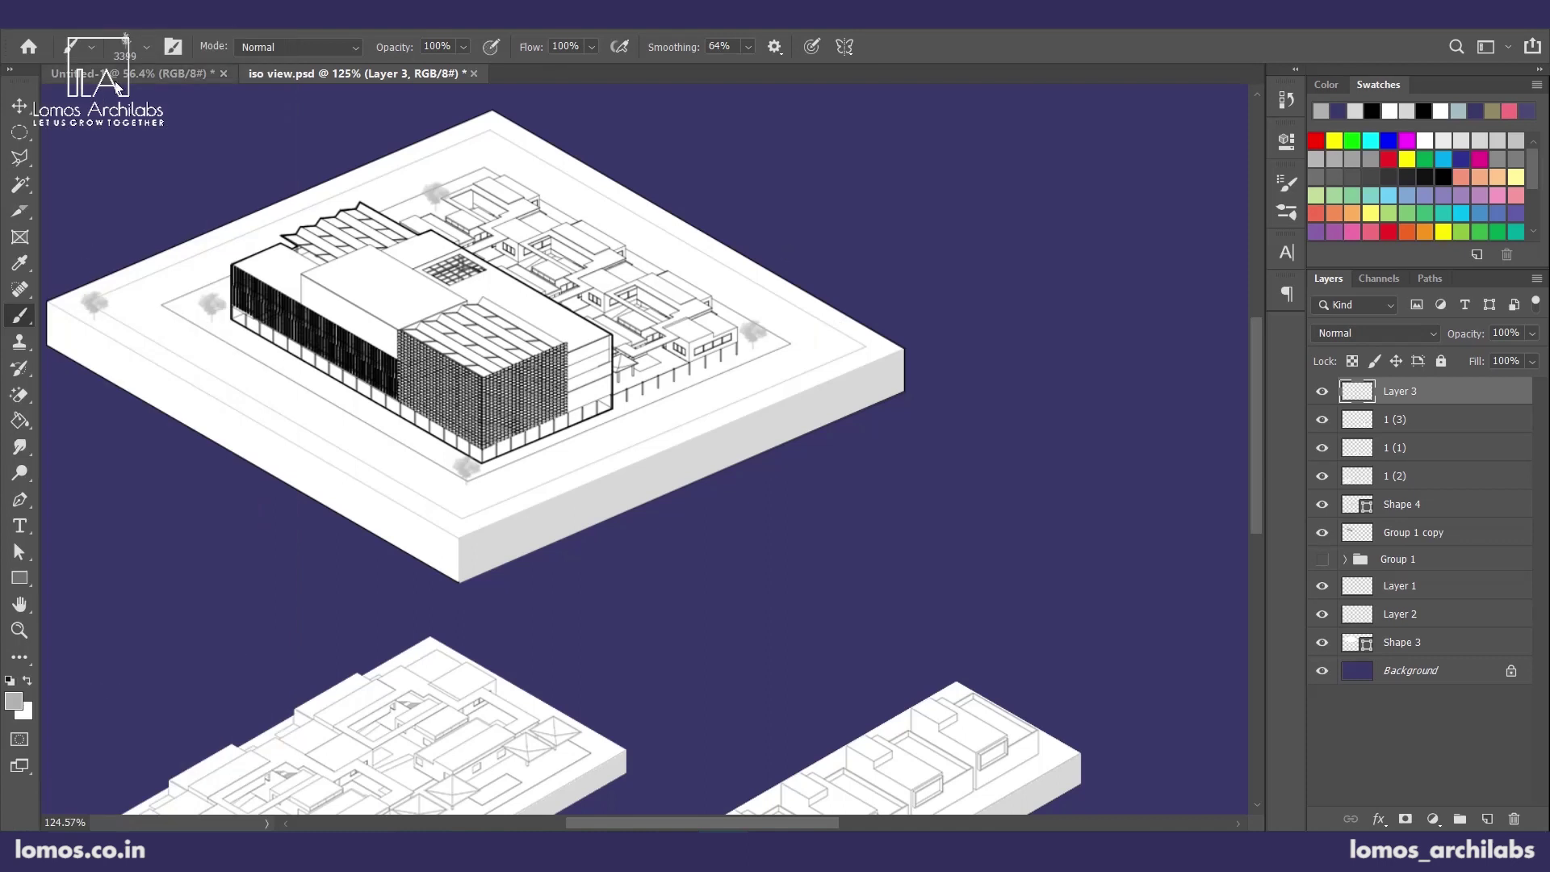
pyautogui.click(890, 359)
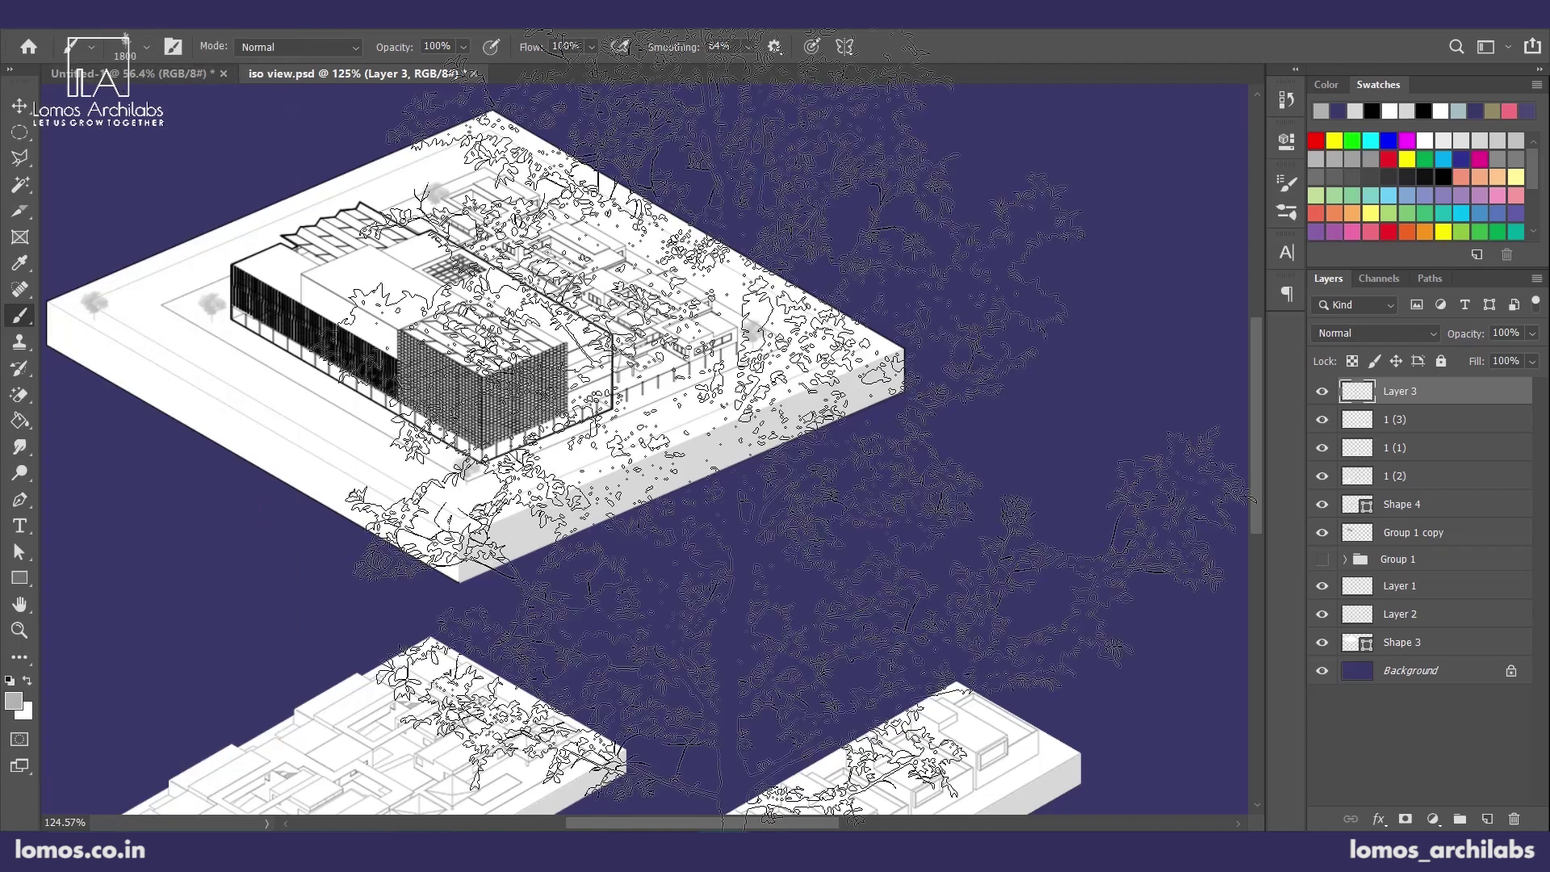
pyautogui.hotkey('ctrl', 'z')
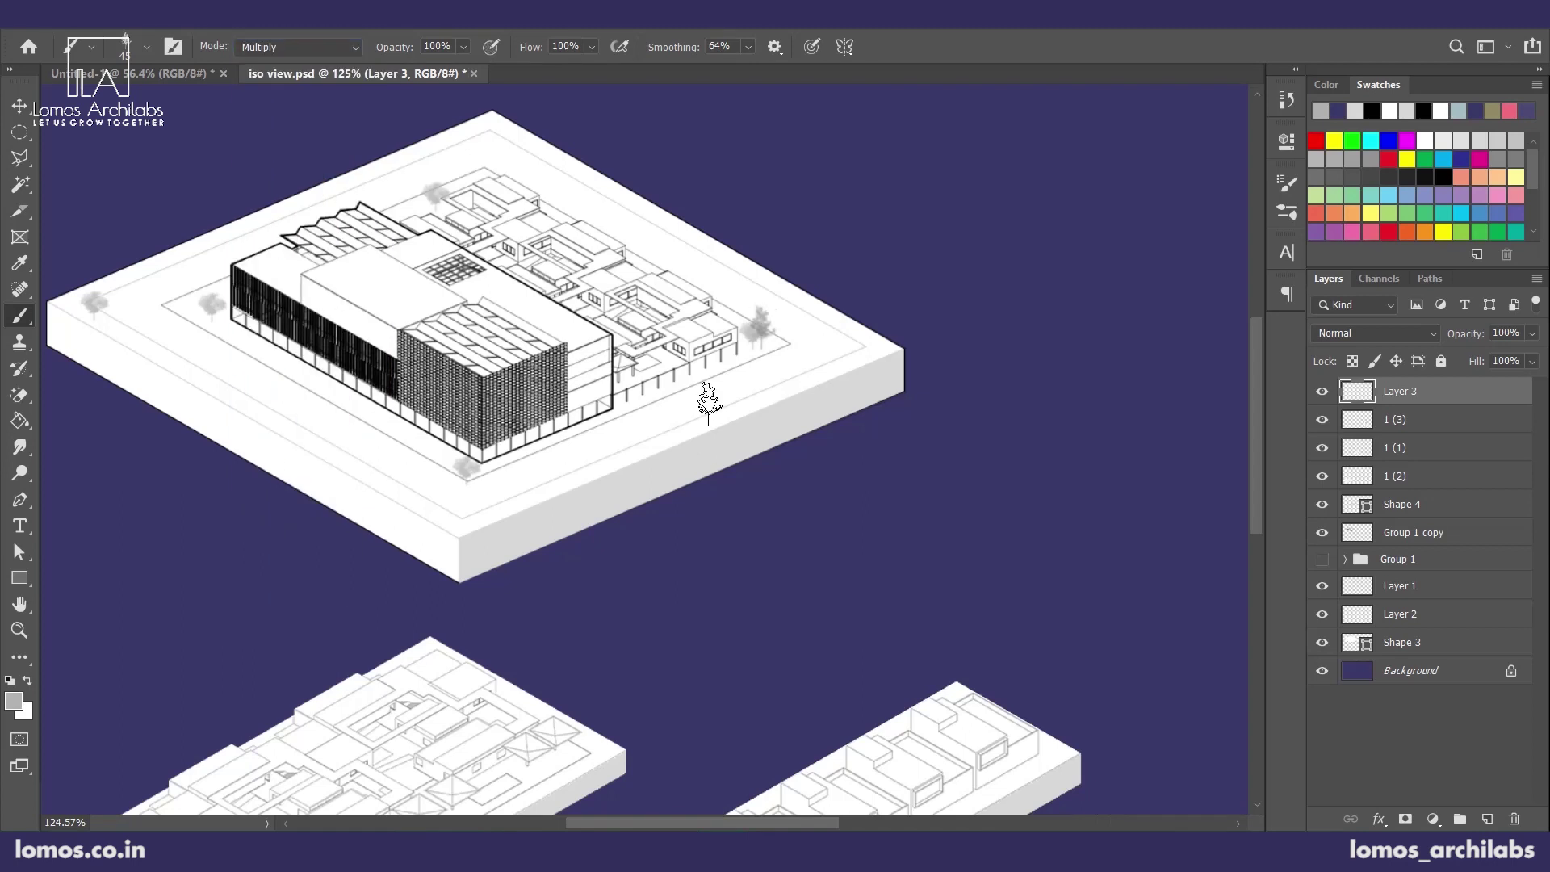
pyautogui.scroll(-3, 72, 789)
pyautogui.scroll(5, 233, 345)
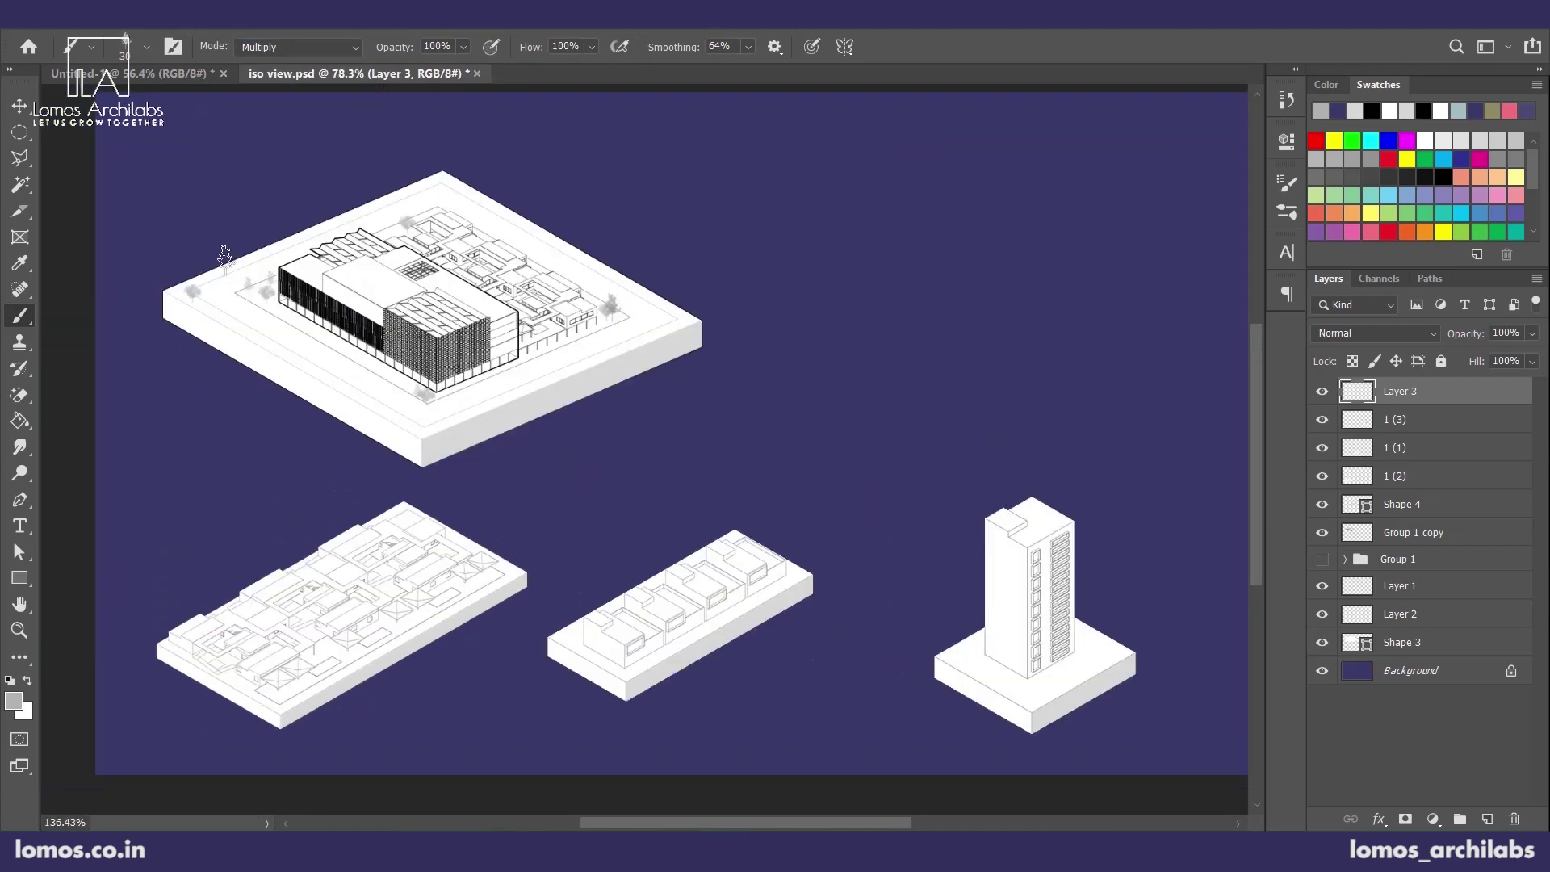
pyautogui.press(']')
pyautogui.press(']')
pyautogui.click(701, 117)
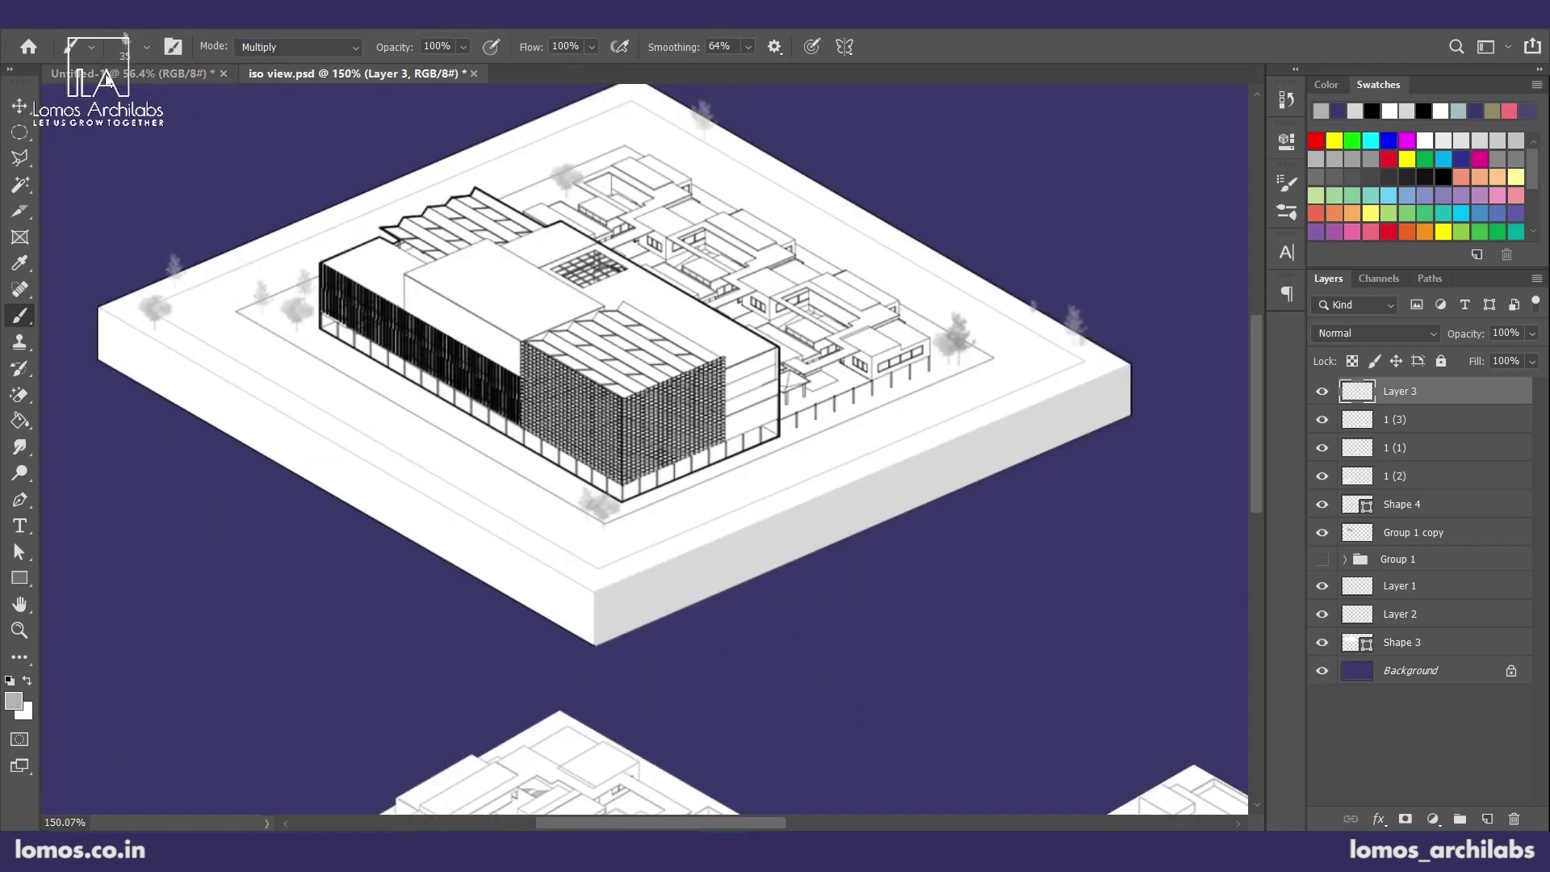
# - Return to the rounded tree brush at size 25 and stamp trees at the site's back corner, beside the houses and at the front corner
pyautogui.click(146, 47)
pyautogui.doubleClick(121, 176)
pyautogui.press(']')
pyautogui.press(']')
pyautogui.click(720, 133)
pyautogui.click(658, 99)
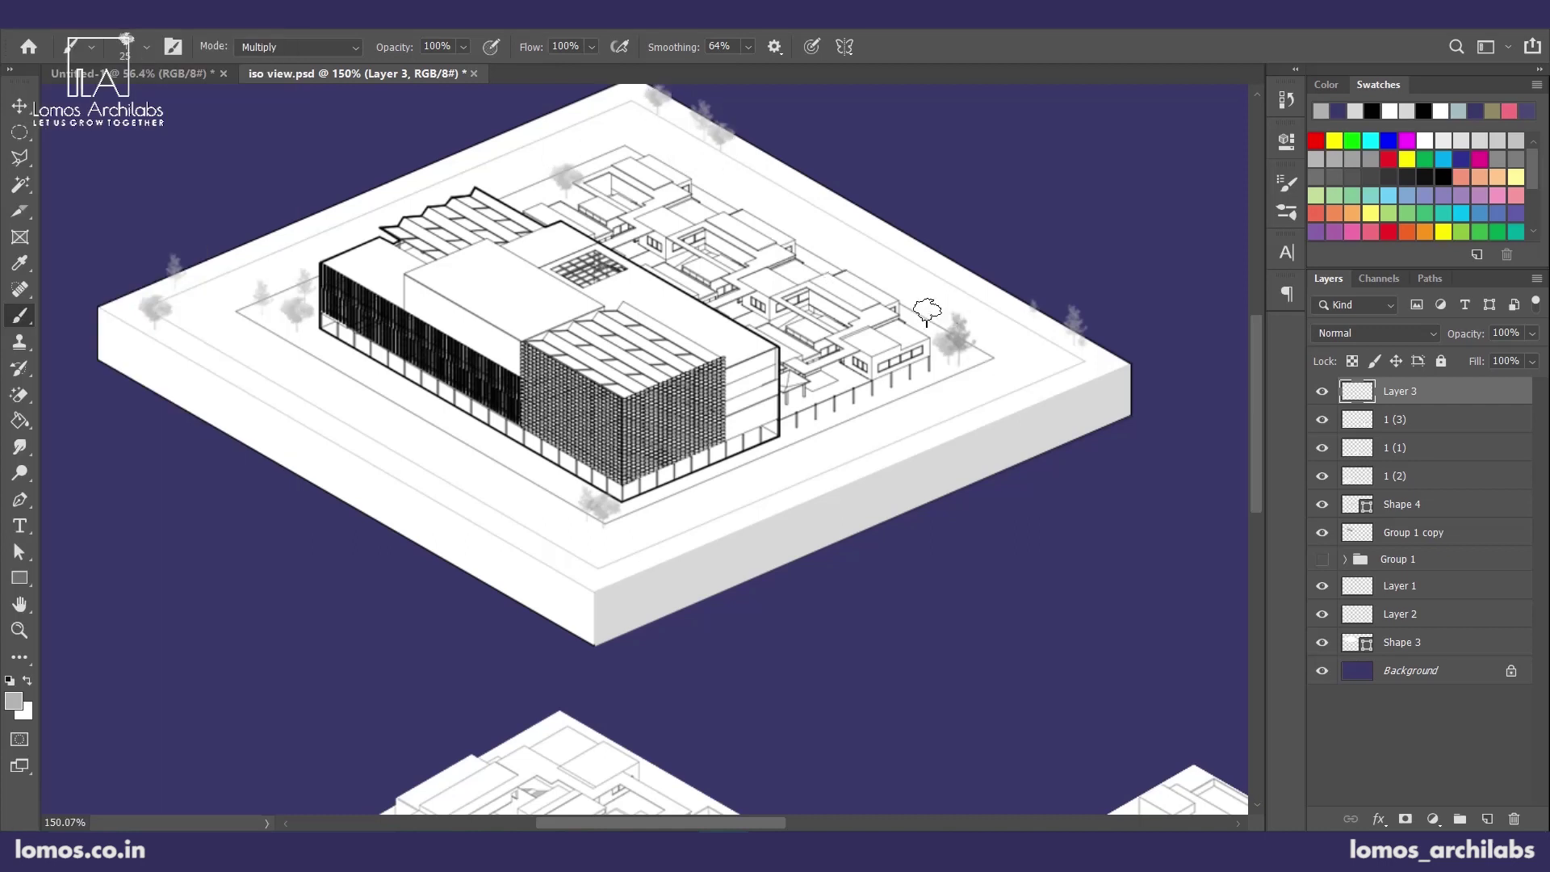
pyautogui.click(934, 317)
pyautogui.click(602, 558)
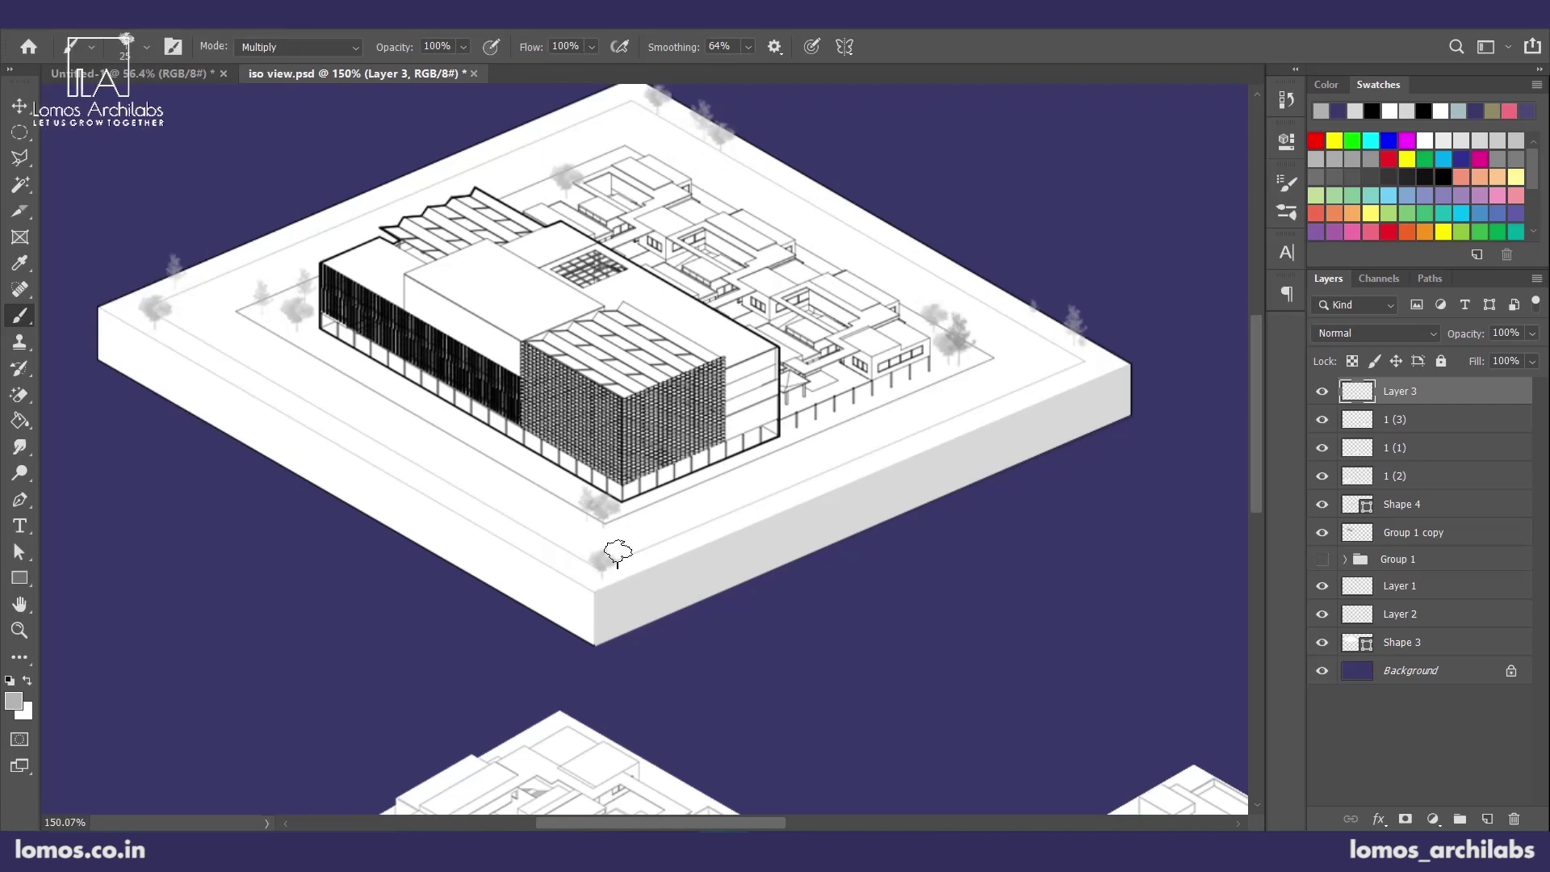
pyautogui.press(']')
# - Switch to the Move tool and deselect the tree layer
pyautogui.scroll(-3, 638, 466)
pyautogui.press('v')
pyautogui.scroll(-2, 571, 287)
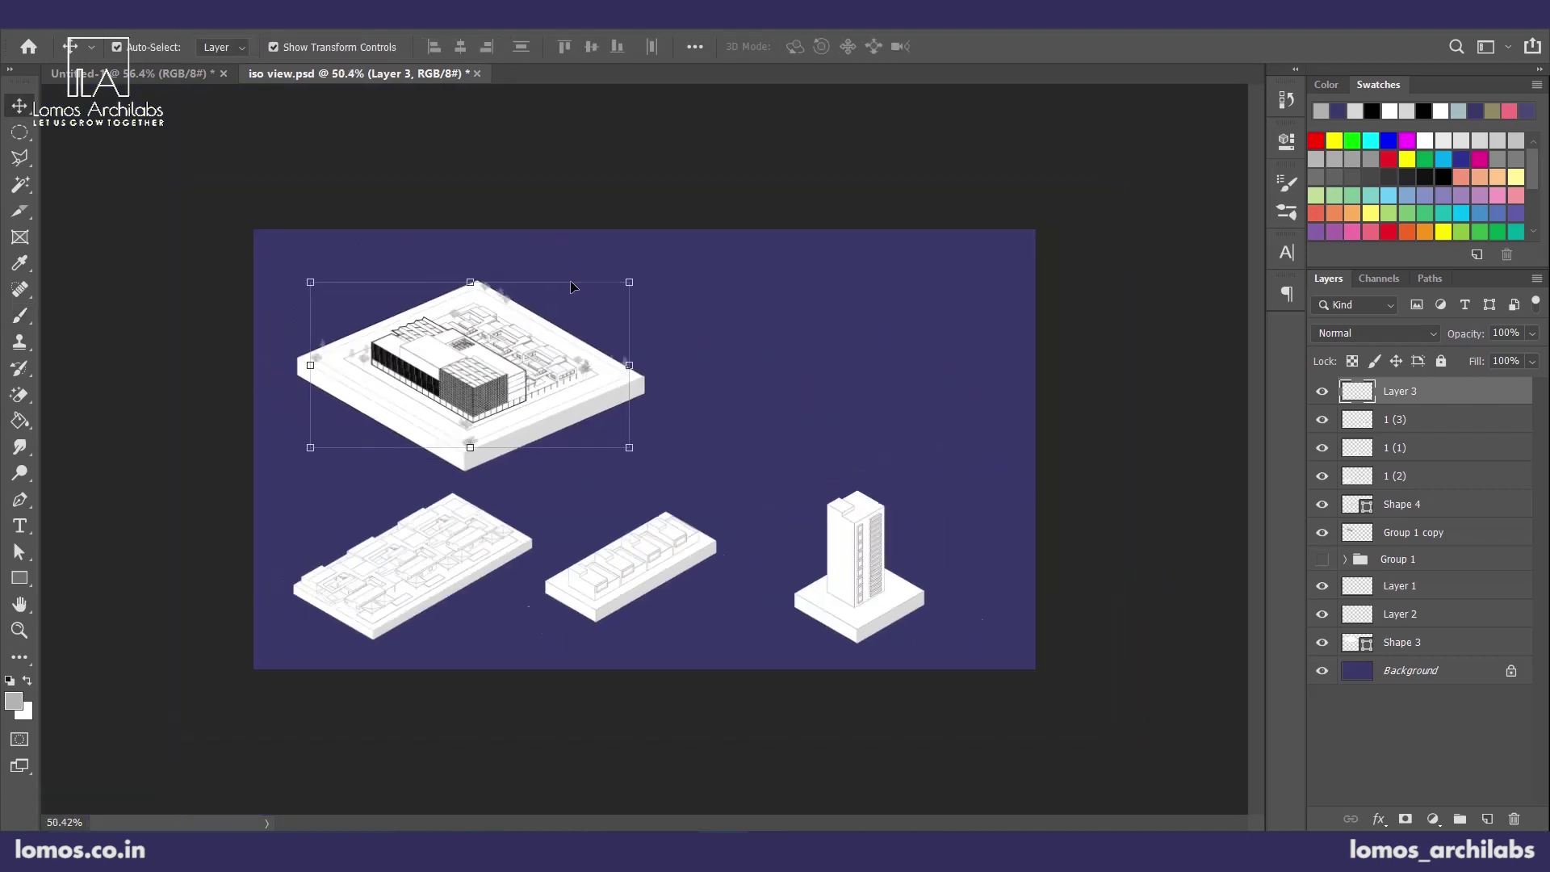
pyautogui.click(1126, 539)
pyautogui.scroll(1, 829, 537)
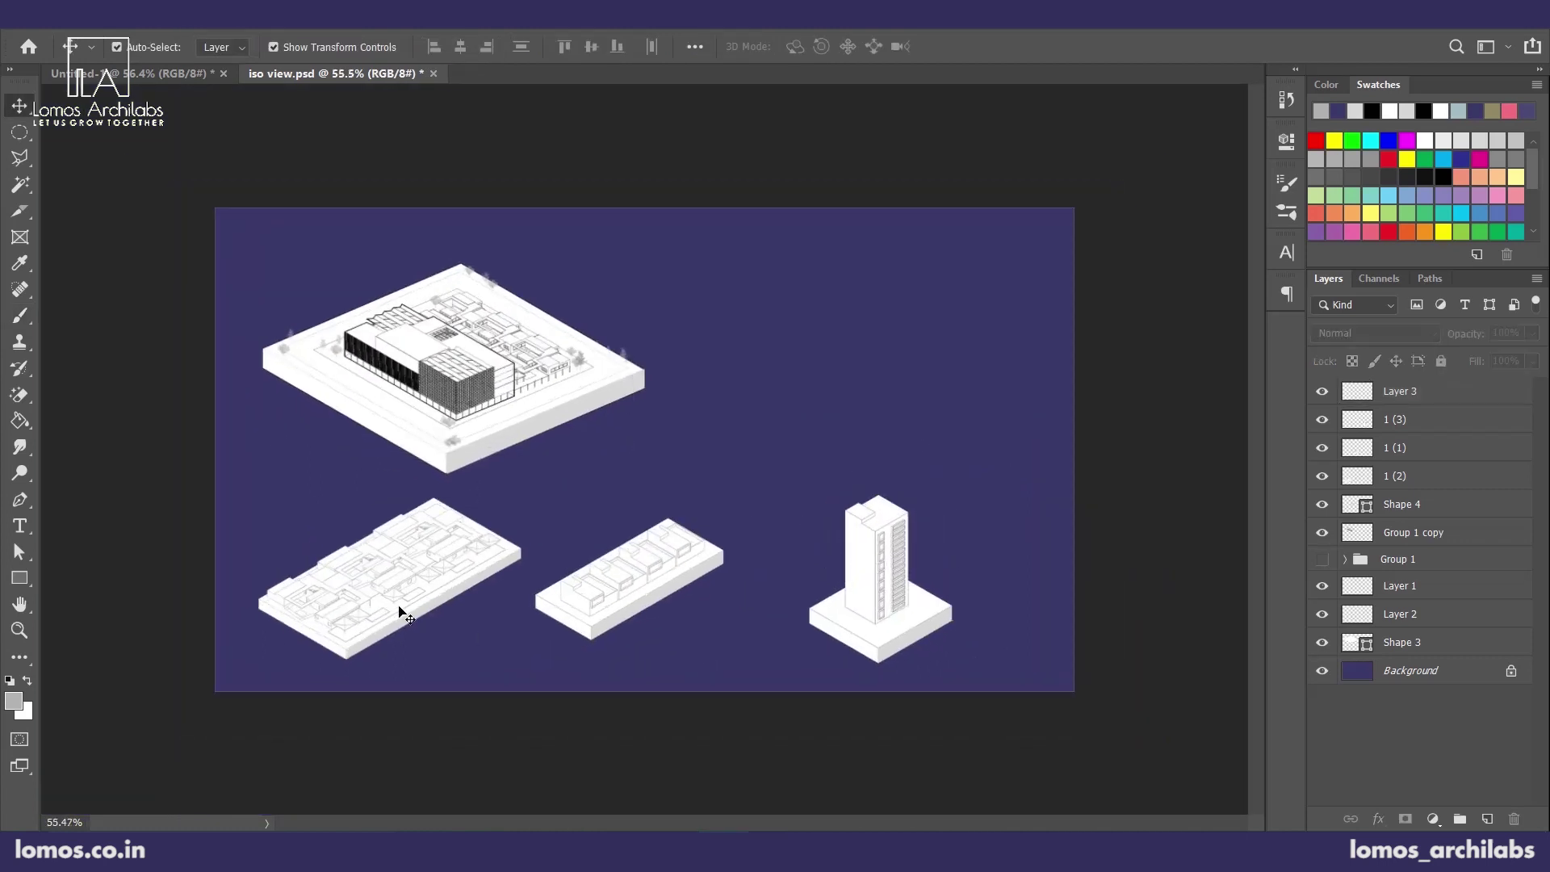
pyautogui.scroll(1, 686, 557)
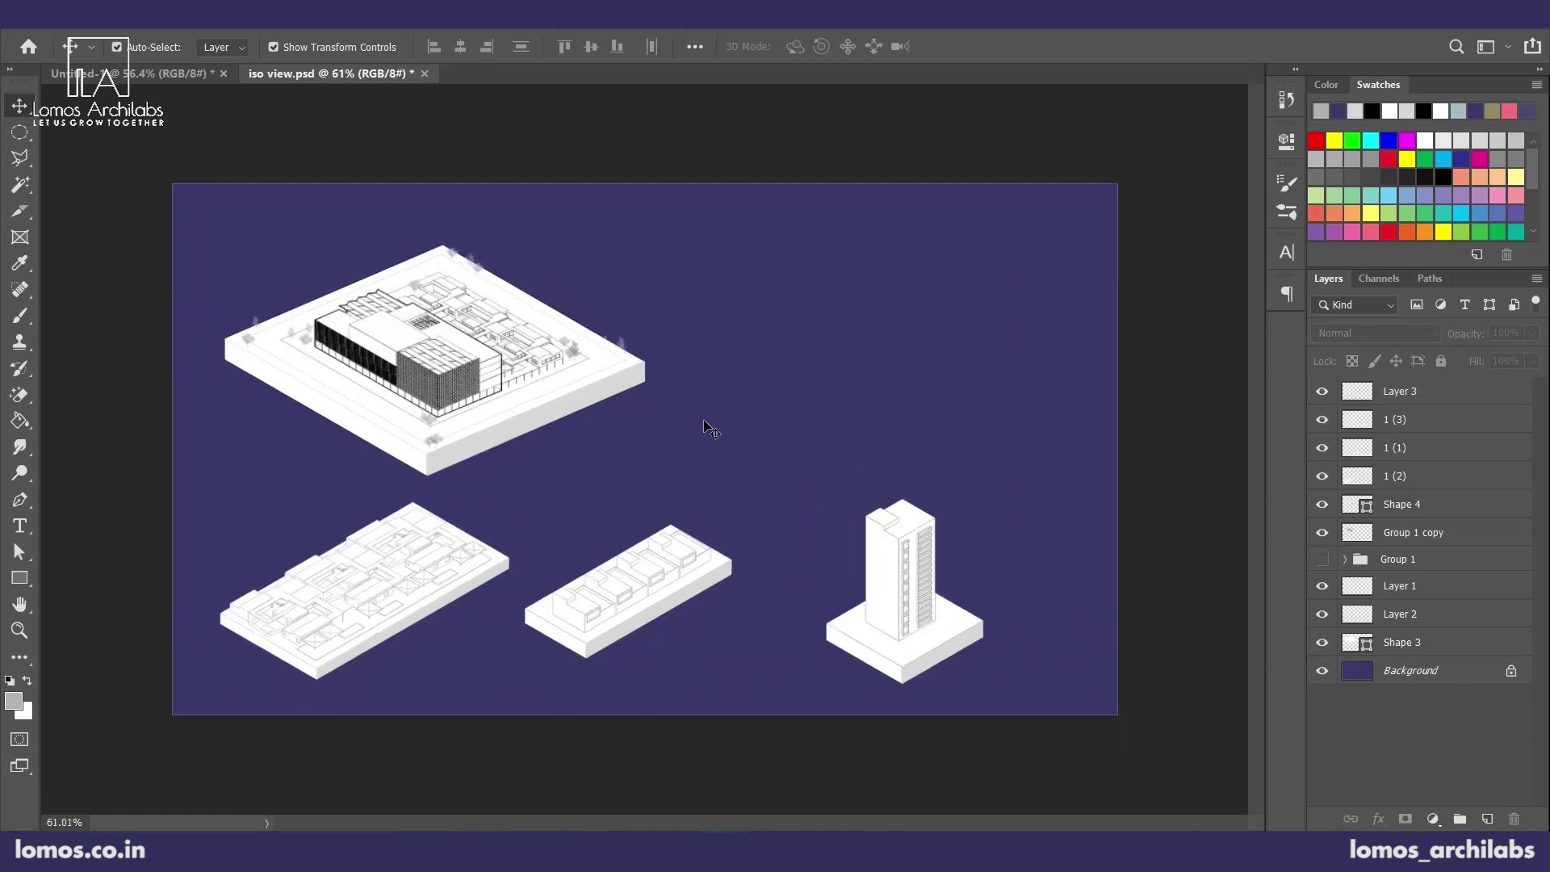
# - Add a new layer directly above the Background and select the whole canvas on it
pyautogui.click(1440, 680)
pyautogui.click(1487, 818)
pyautogui.click(1177, 593)
pyautogui.press('g')
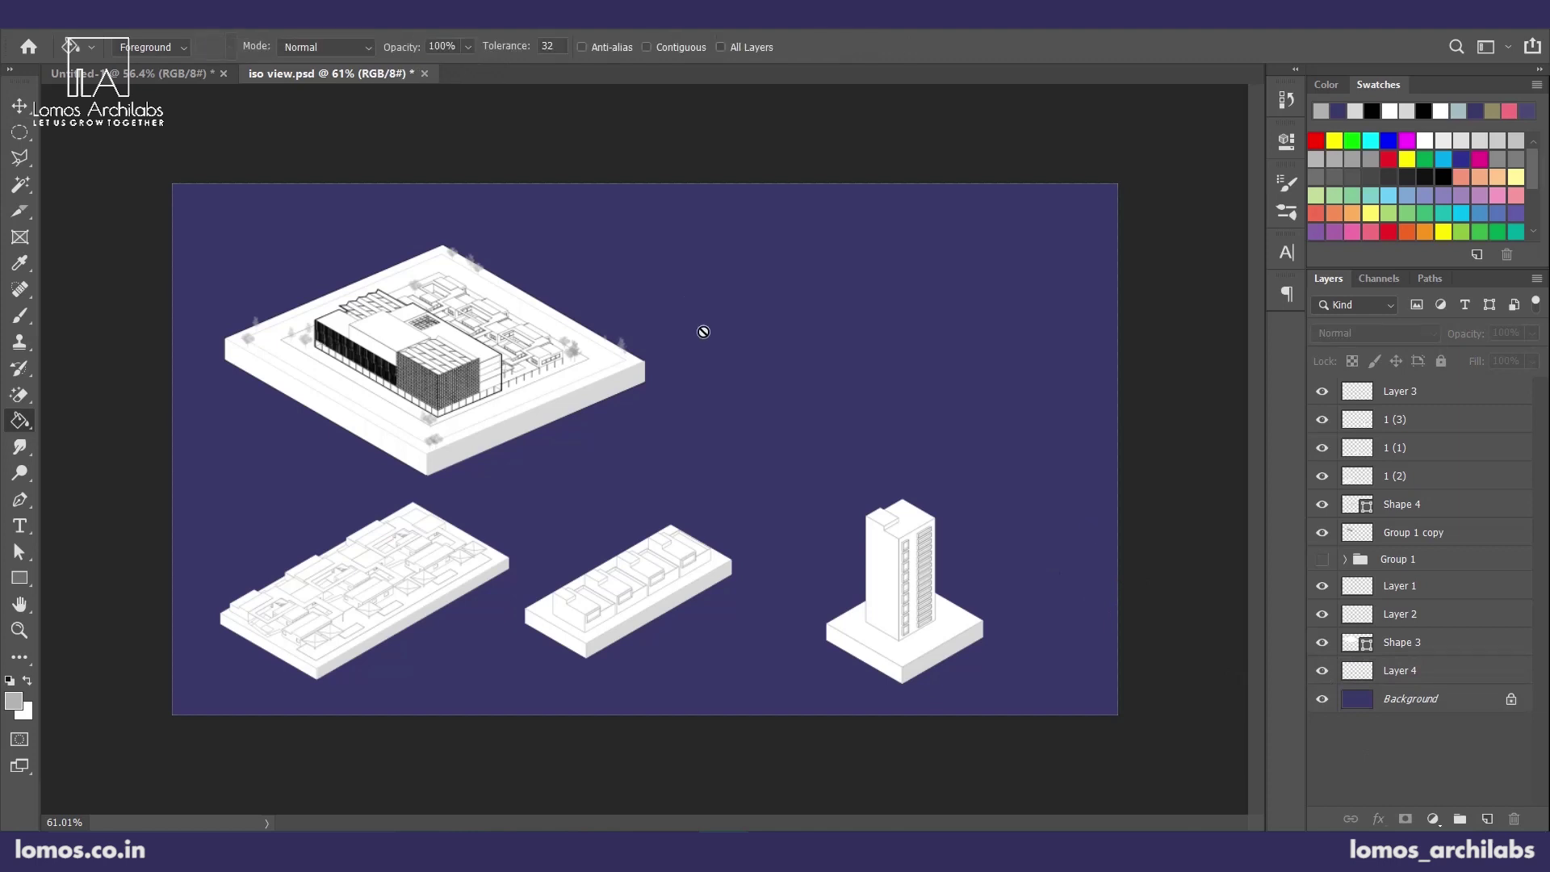
pyautogui.click(1435, 692)
pyautogui.click(1437, 672)
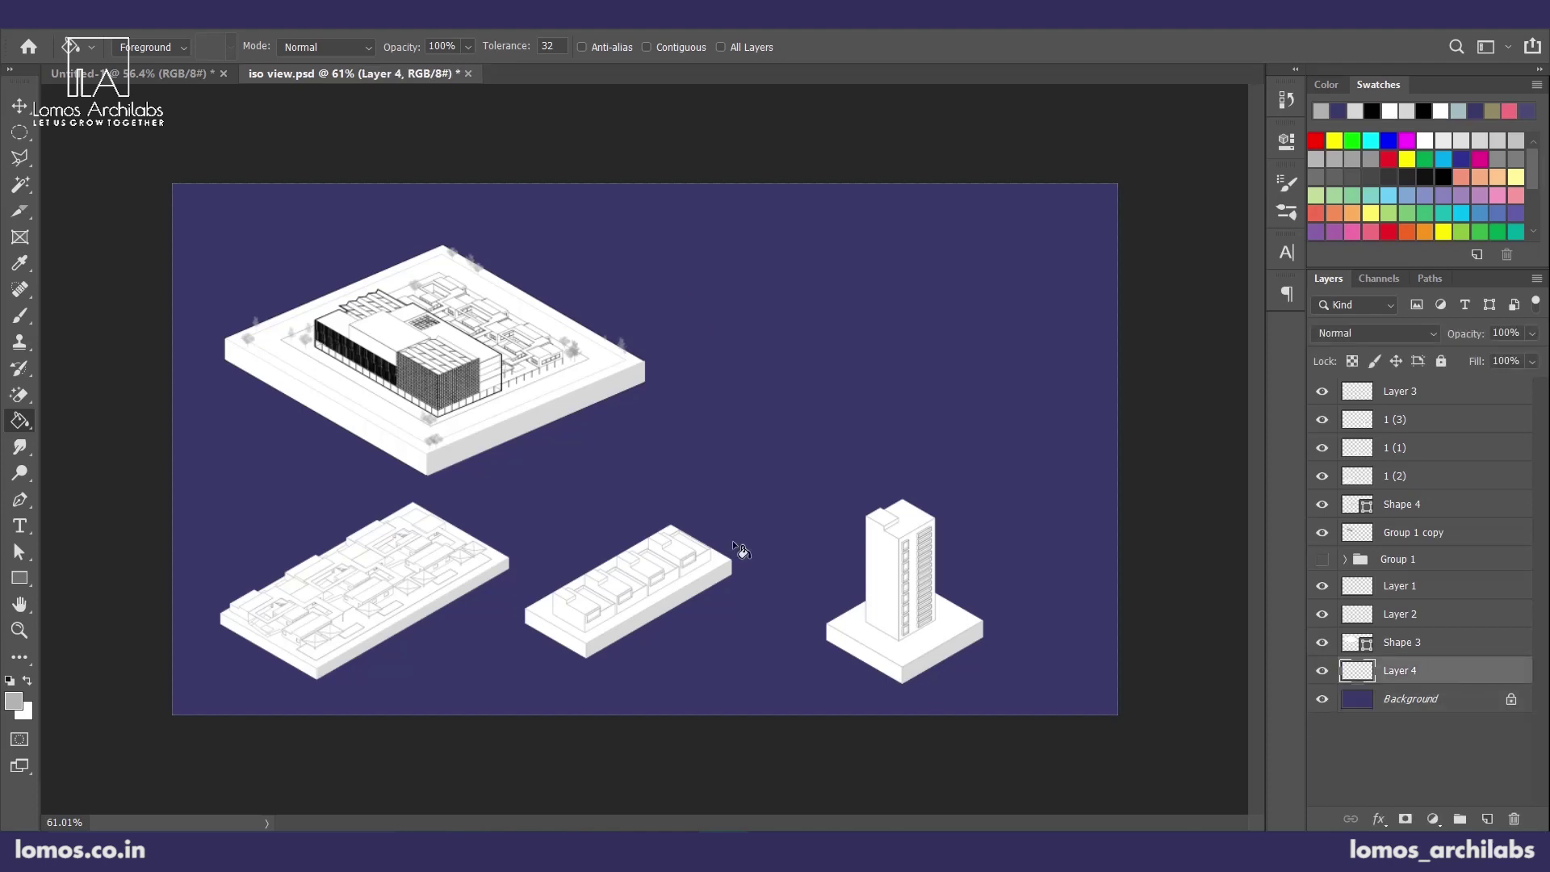
pyautogui.hotkey('ctrl', 'a')
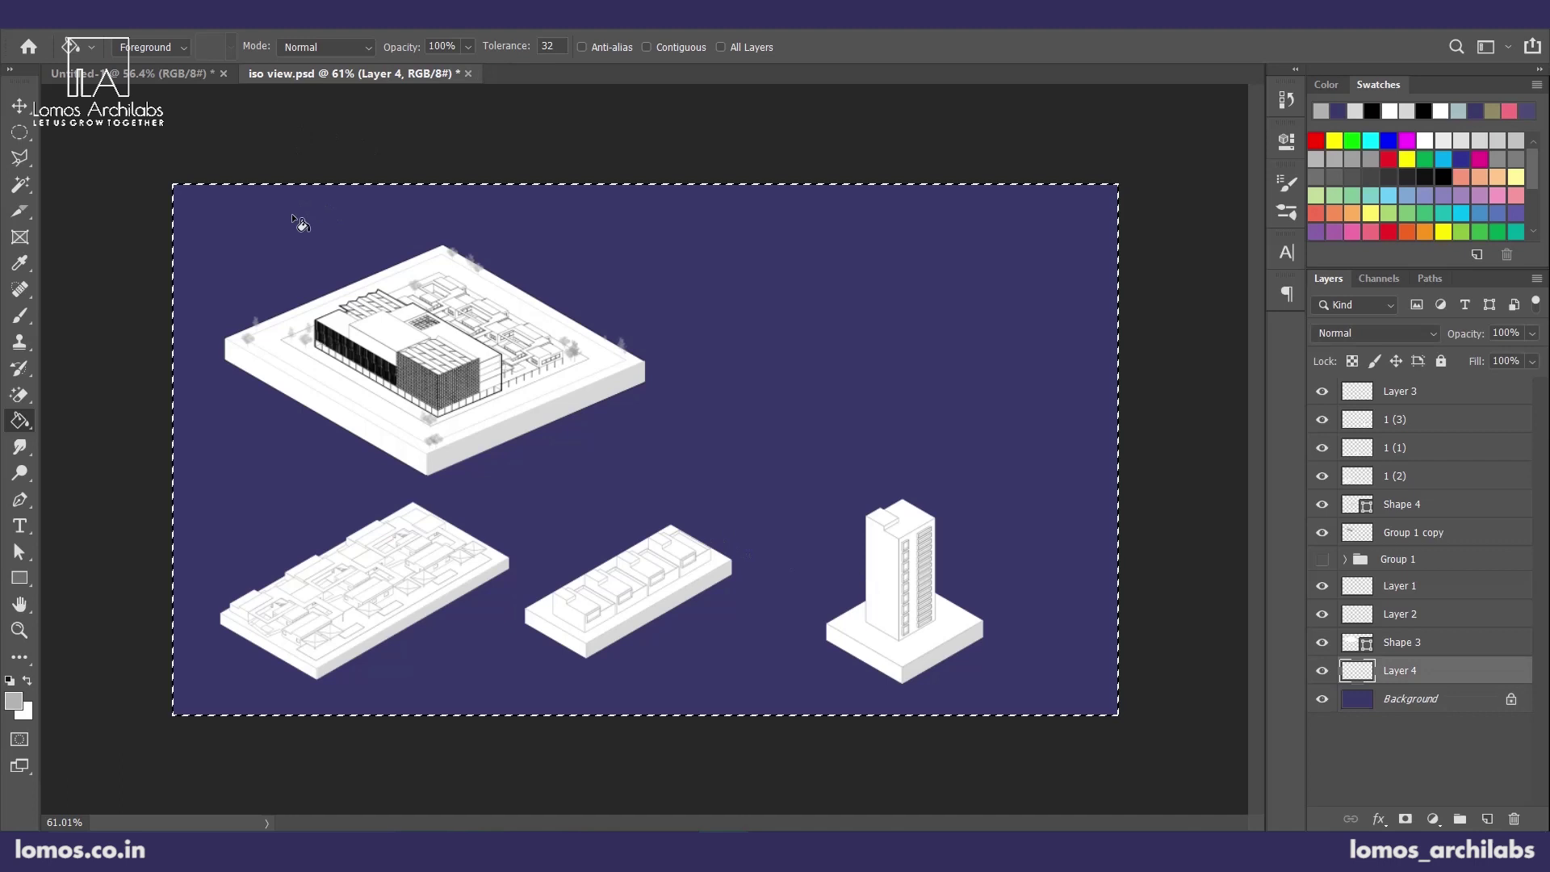
# - Add a pattern fill layer over the whole canvas and choose the square grid pattern for it
pyautogui.click(178, 15)
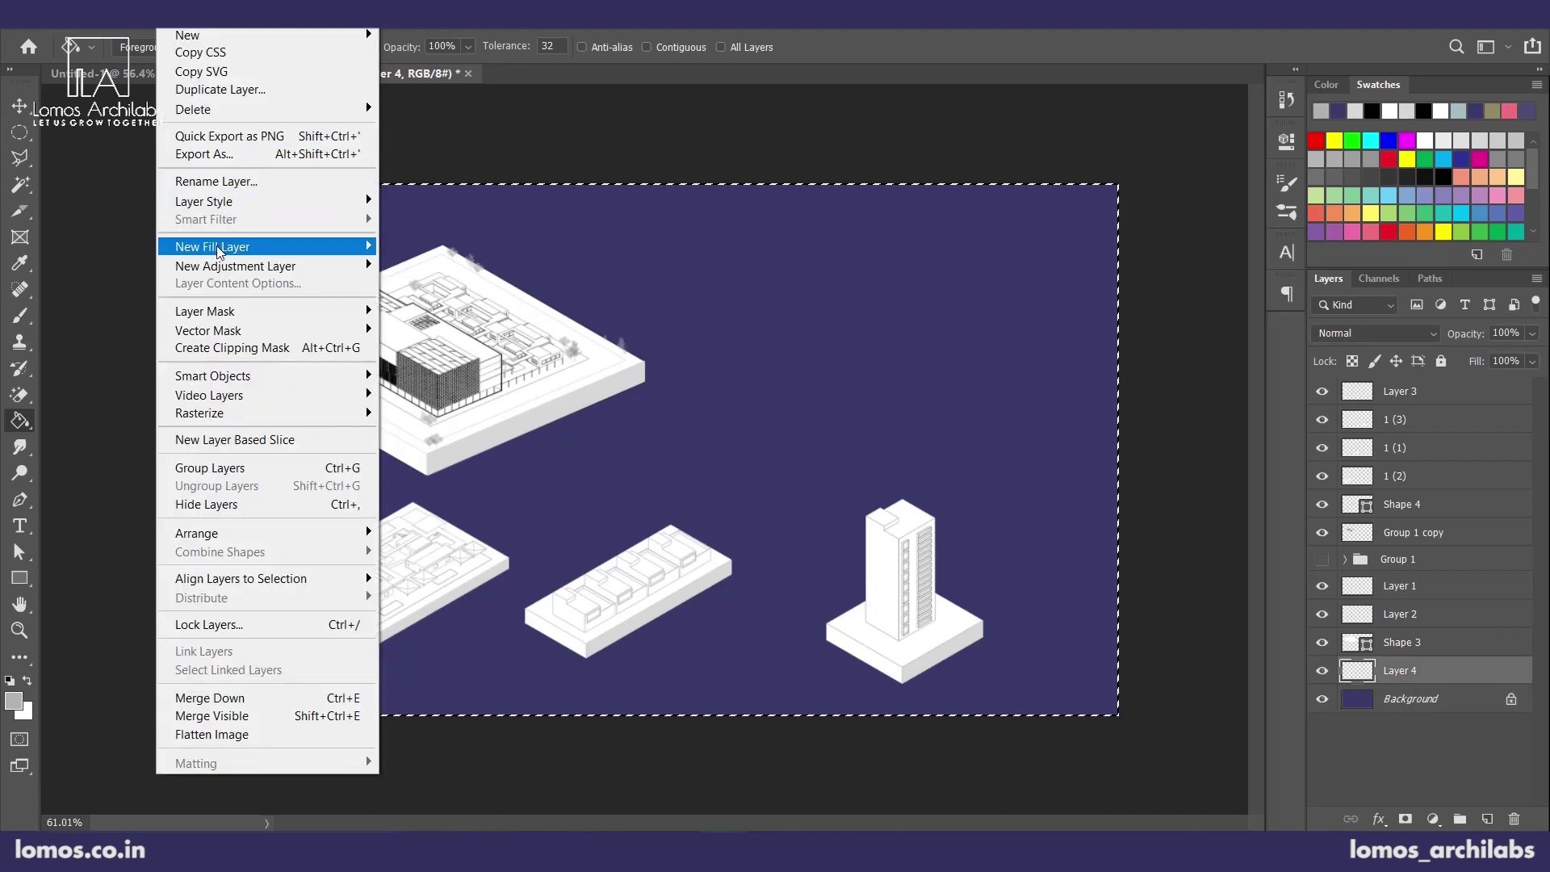
pyautogui.moveTo(221, 250)
pyautogui.click(437, 283)
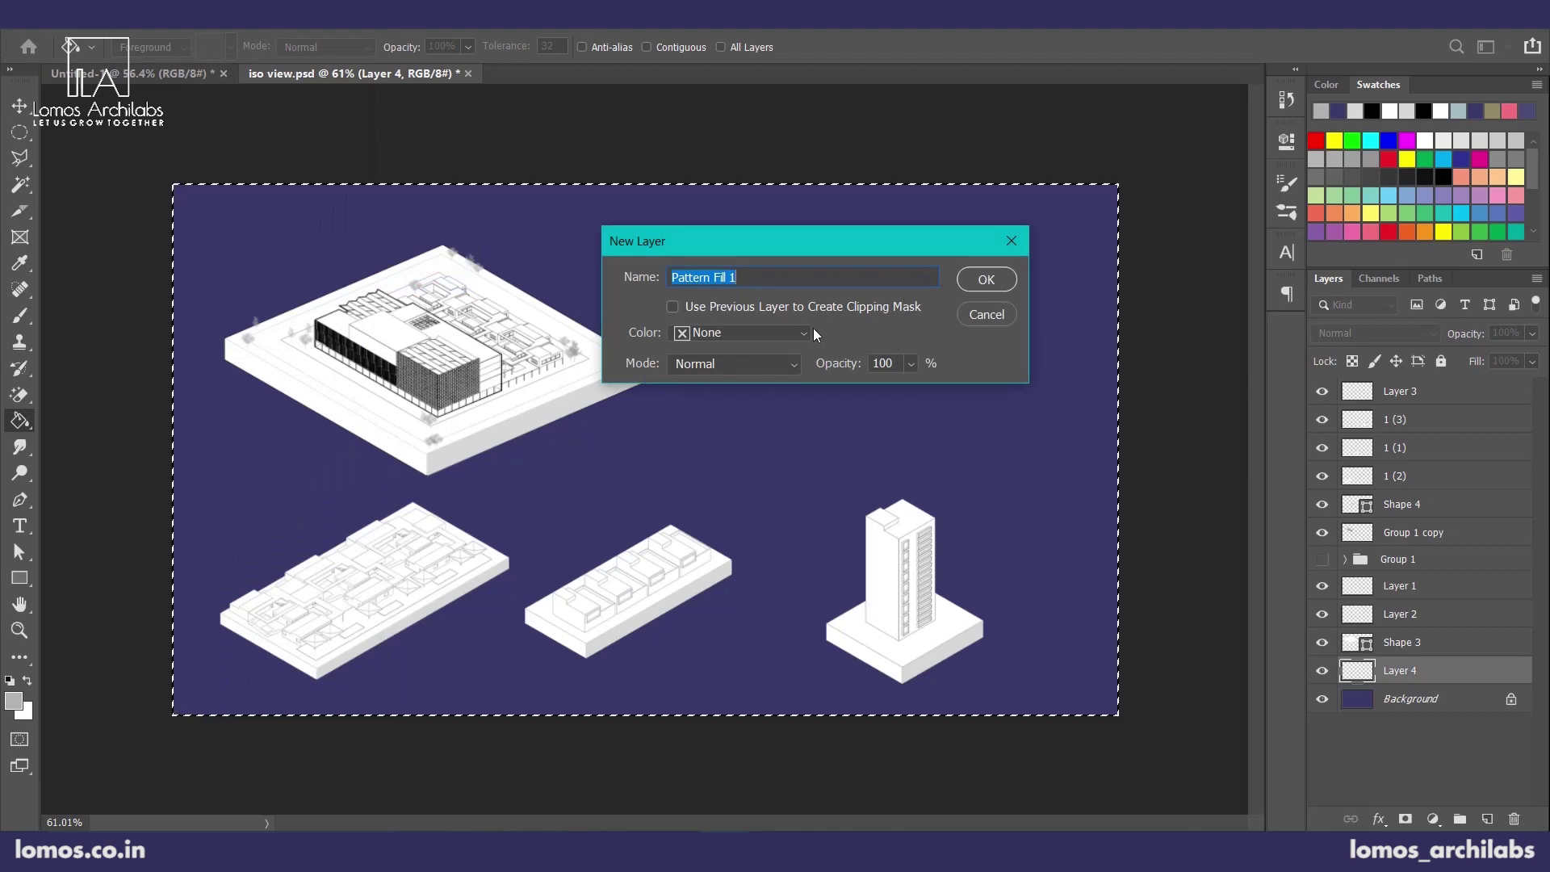
pyautogui.click(987, 279)
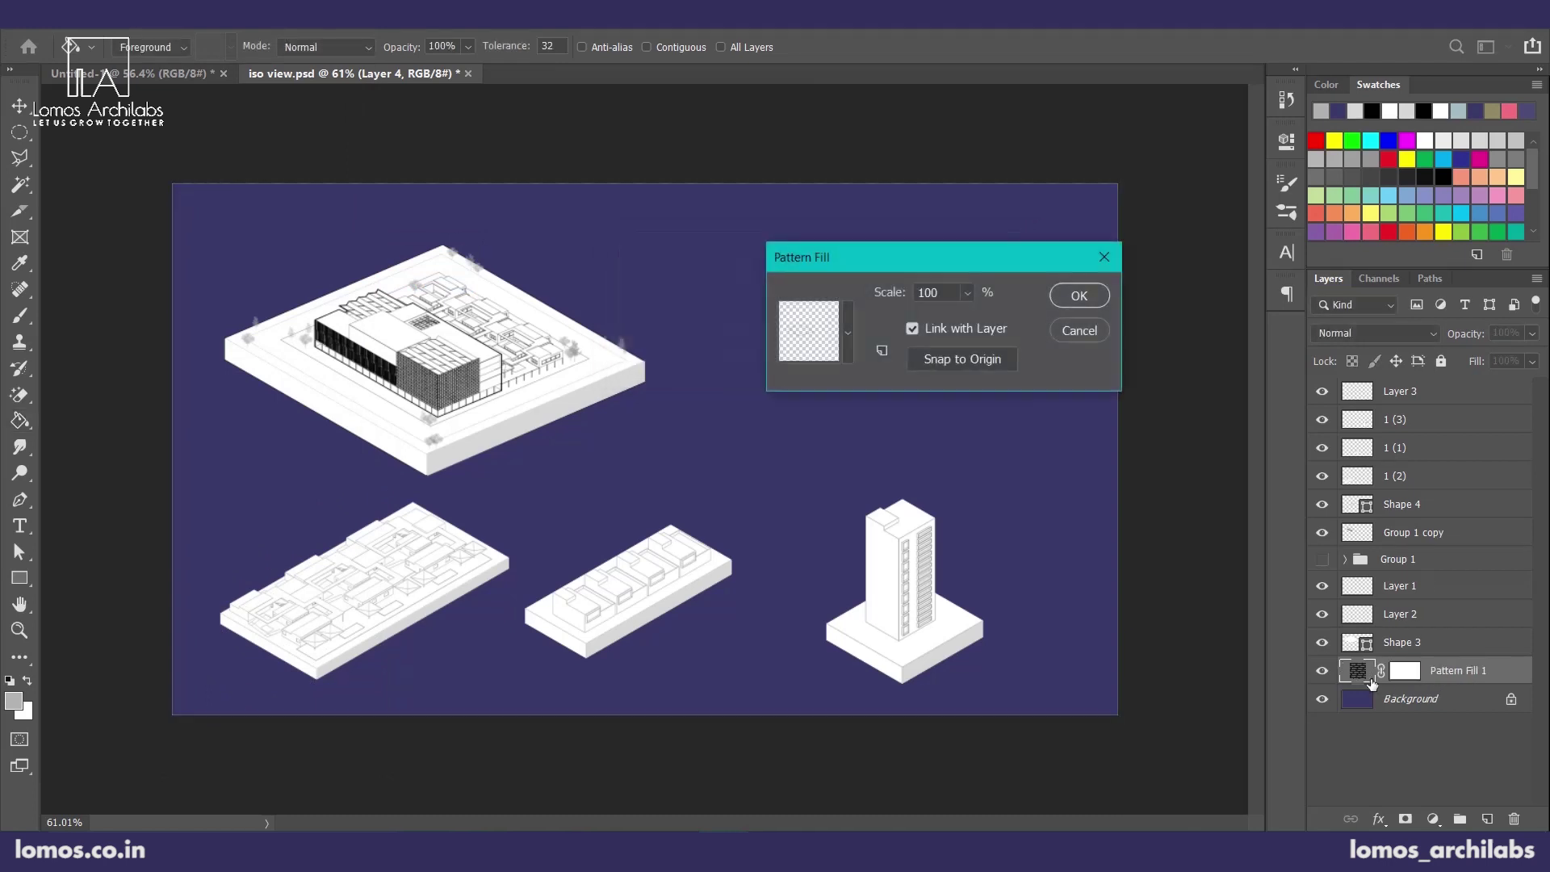
pyautogui.click(848, 332)
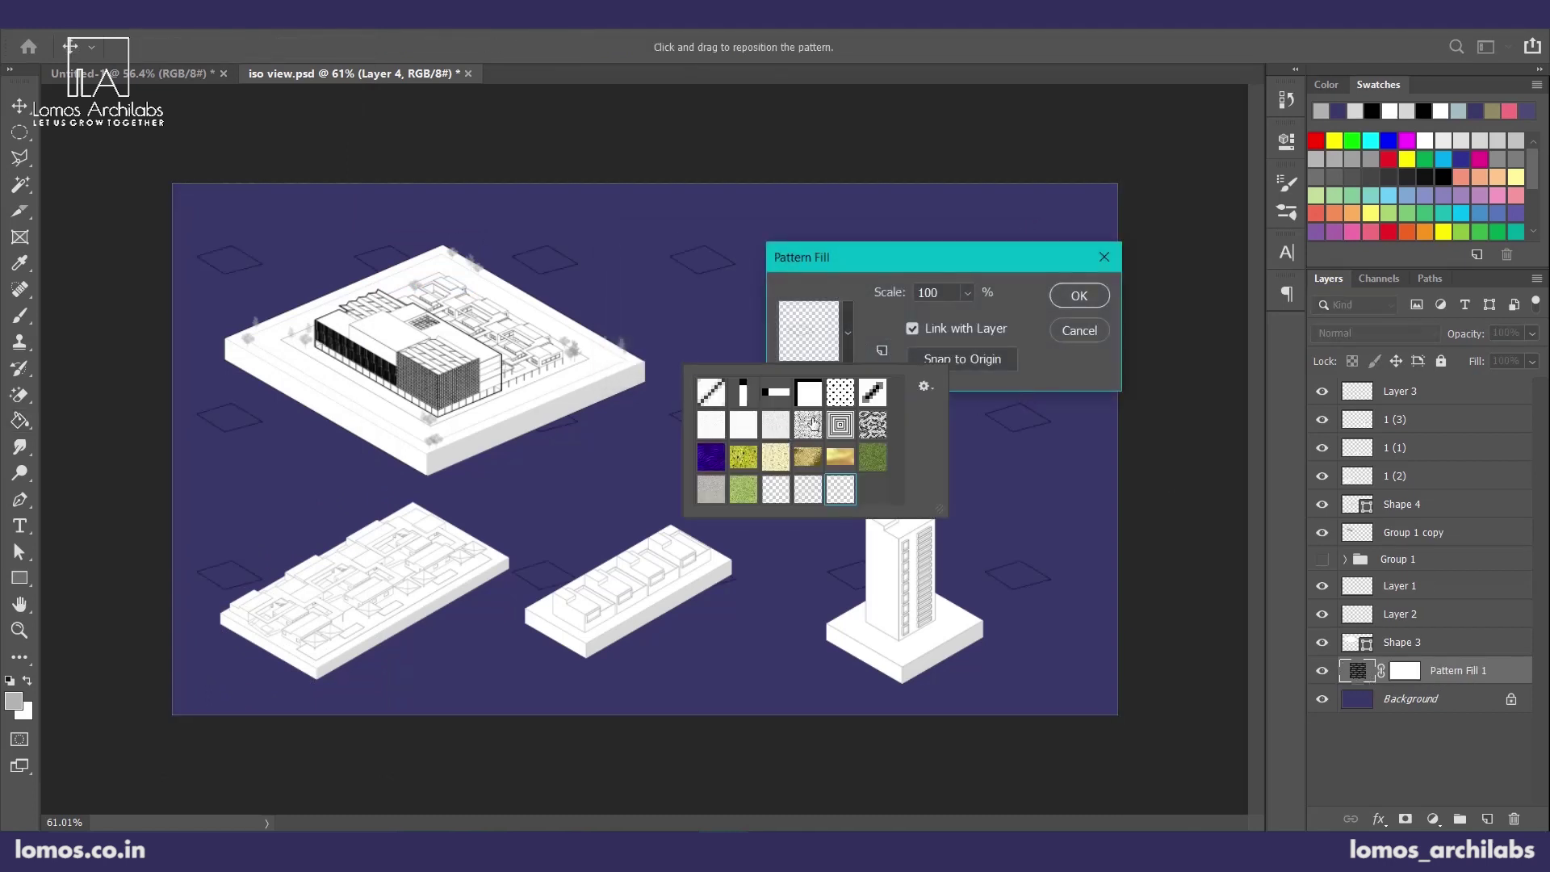
pyautogui.click(805, 497)
pyautogui.click(777, 493)
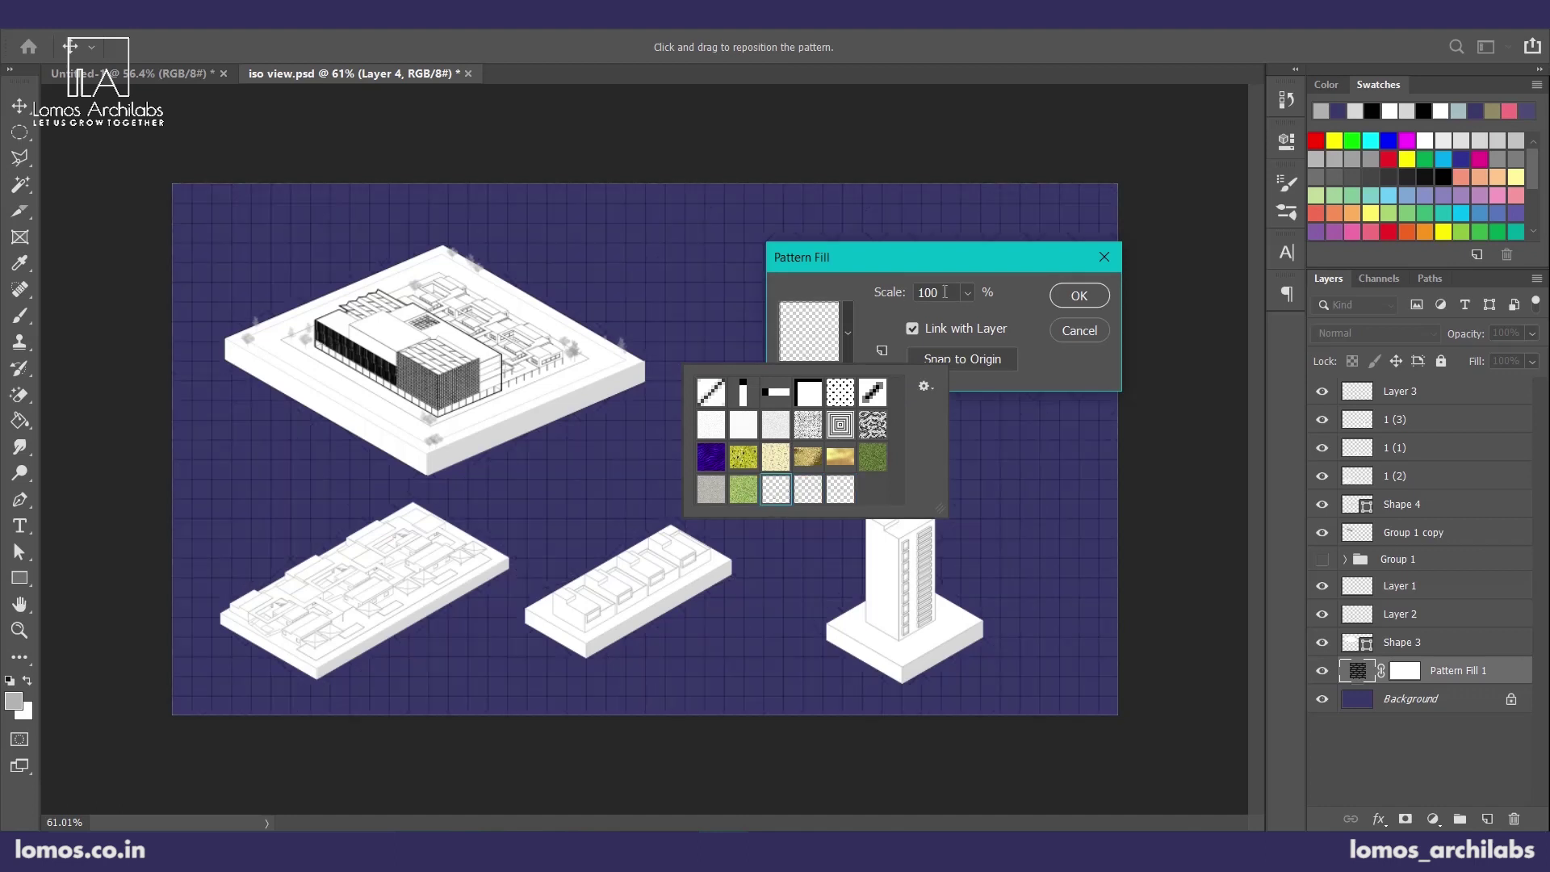
# - Set the grid pattern's scale to 50%, keep the fill layer unrasterized, and return to the Move tool with nothing selected
pyautogui.click(944, 291)
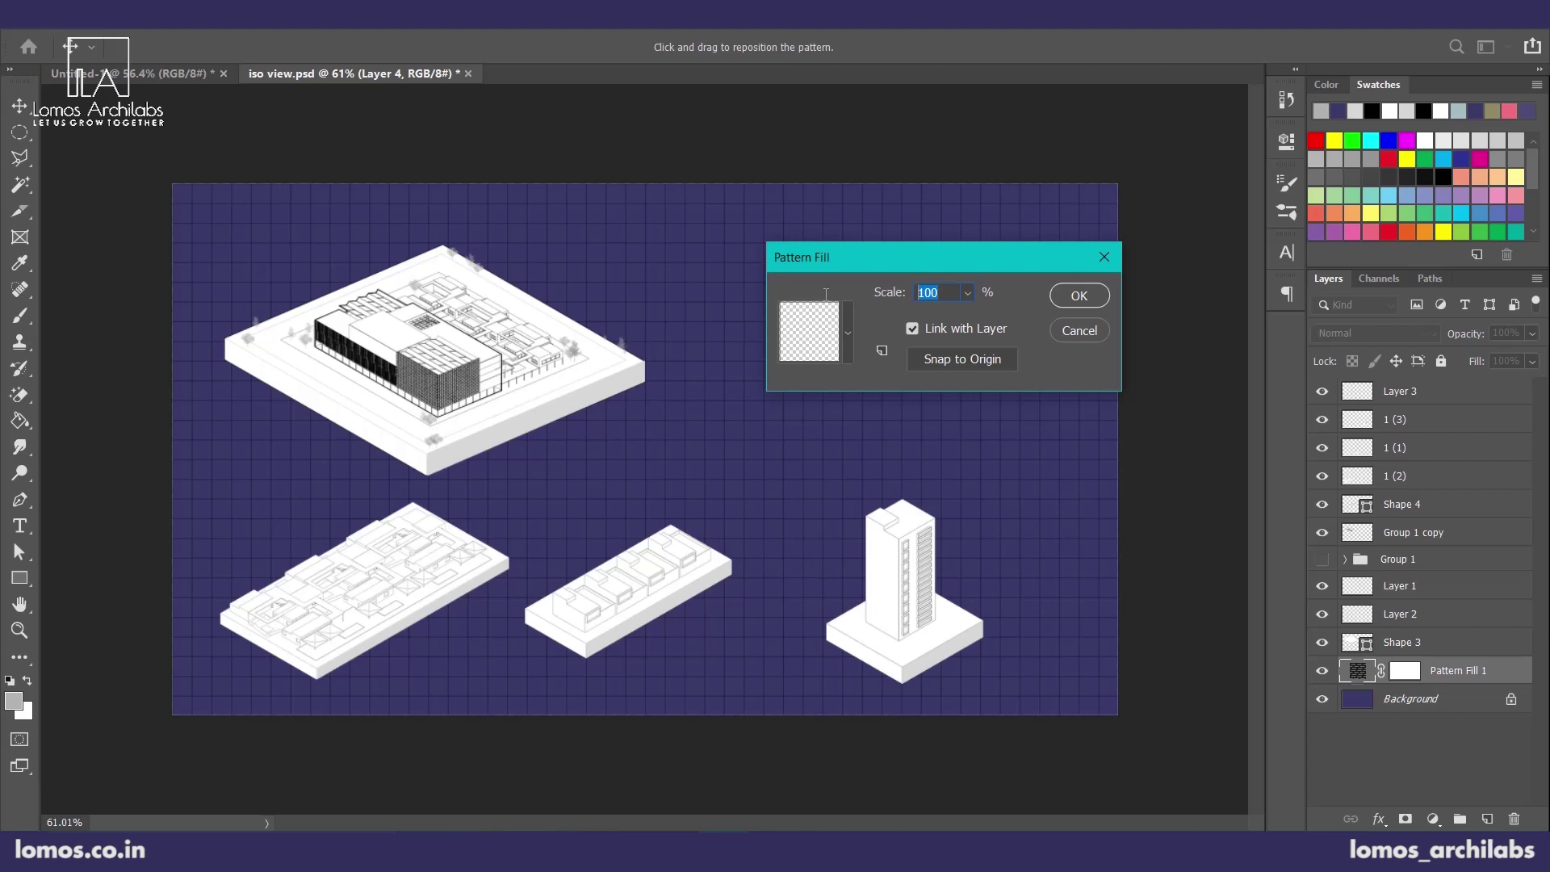
pyautogui.press('g')
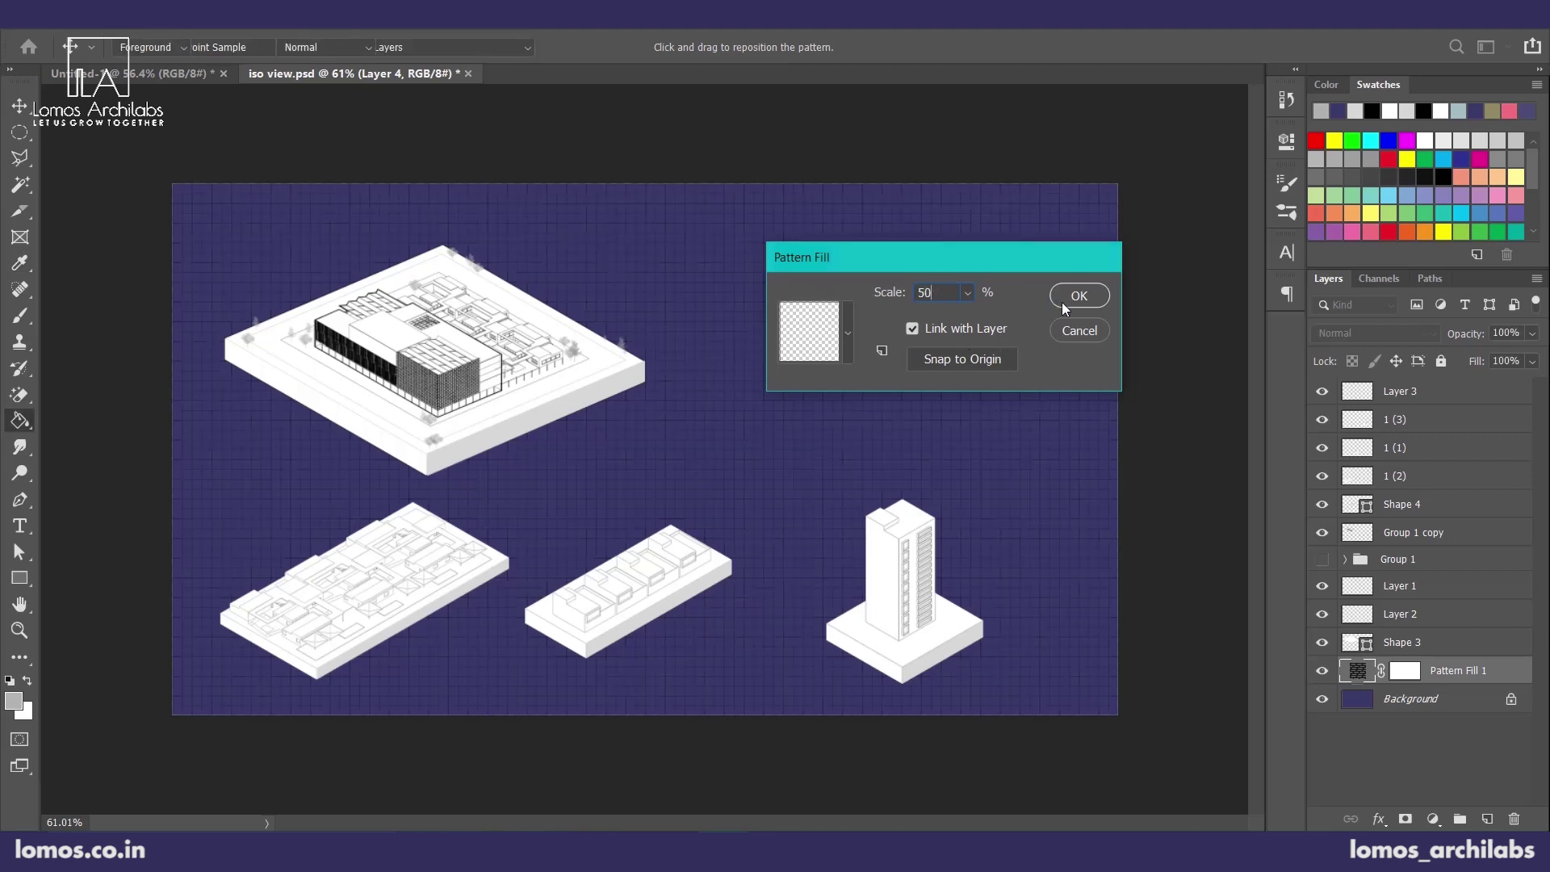
pyautogui.click(1066, 296)
pyautogui.click(1067, 292)
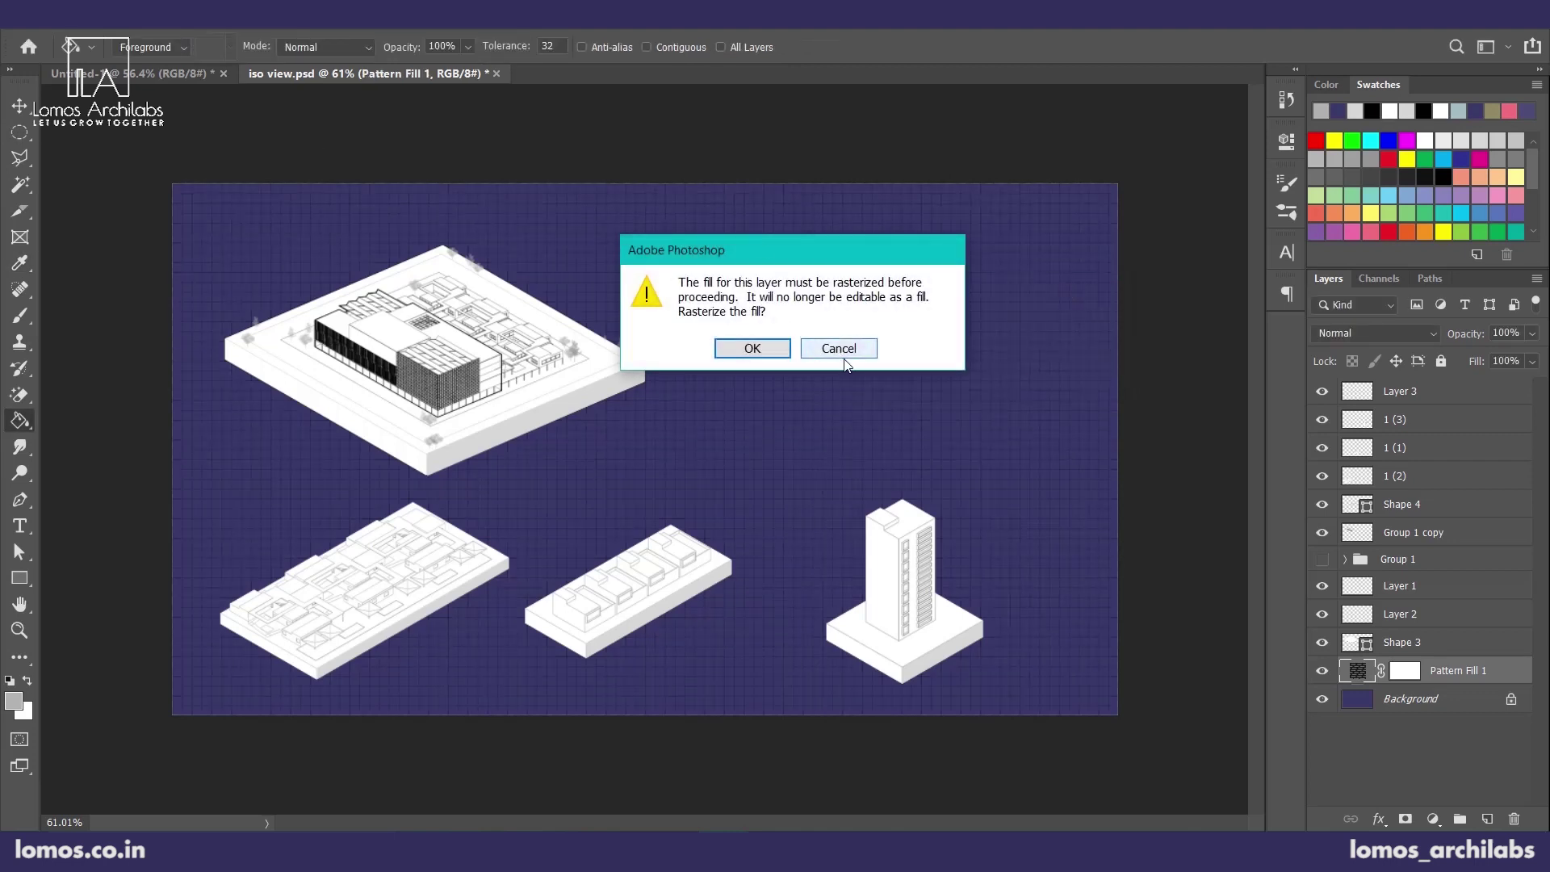
pyautogui.click(839, 348)
pyautogui.click(20, 106)
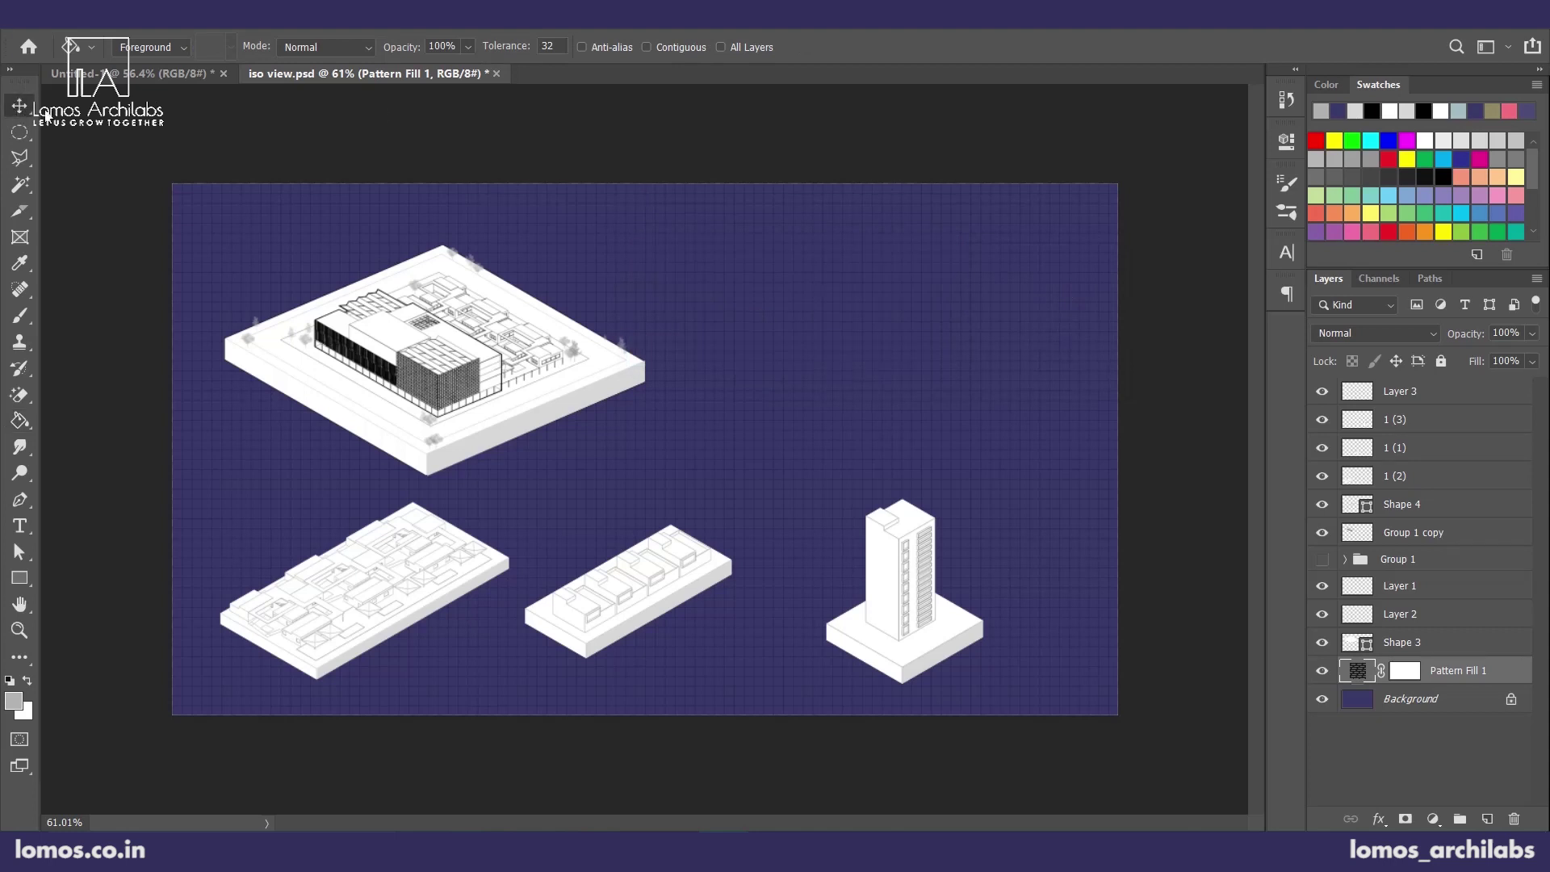
pyautogui.click(356, 208)
pyautogui.scroll(-2, 982, 588)
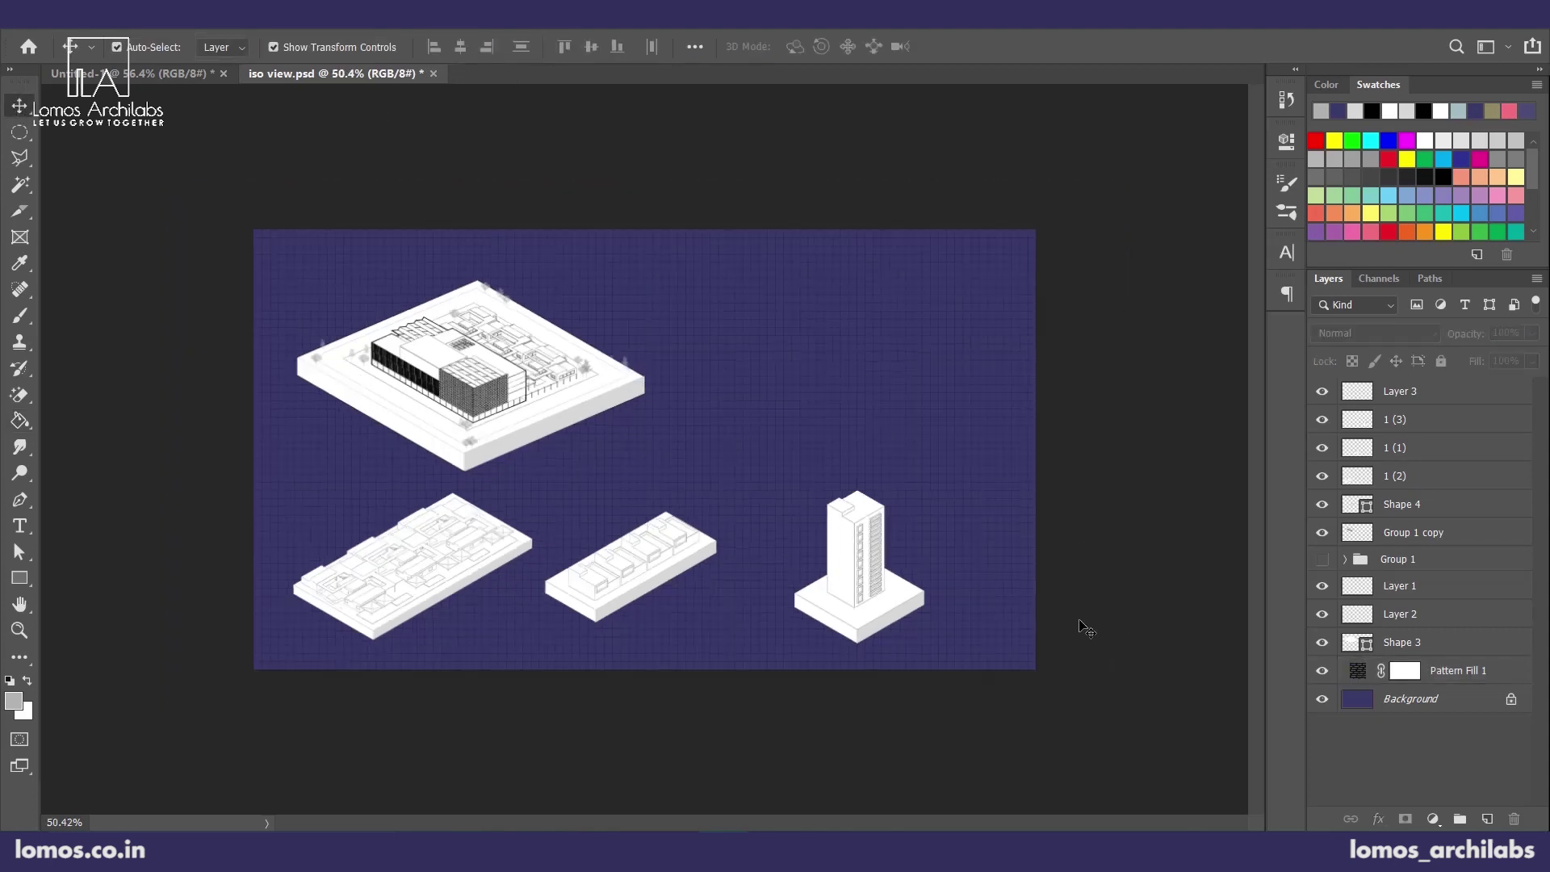
# - Add a thin black outside Stroke effect to the row-house model's layer 1 (1)
pyautogui.scroll(1, 842, 694)
pyautogui.click(650, 605)
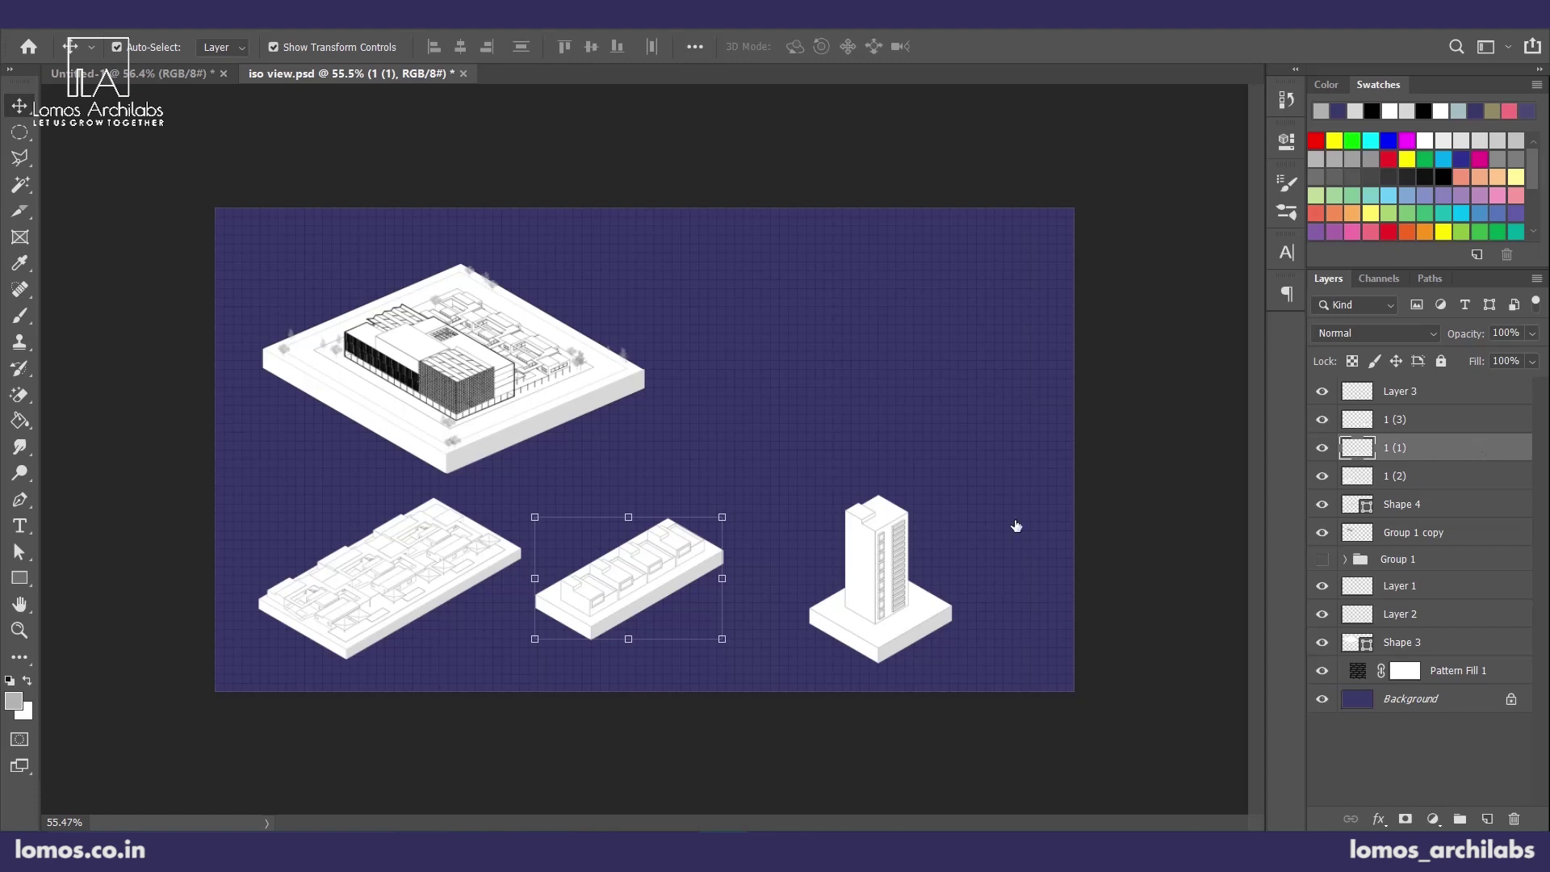
pyautogui.doubleClick(662, 551)
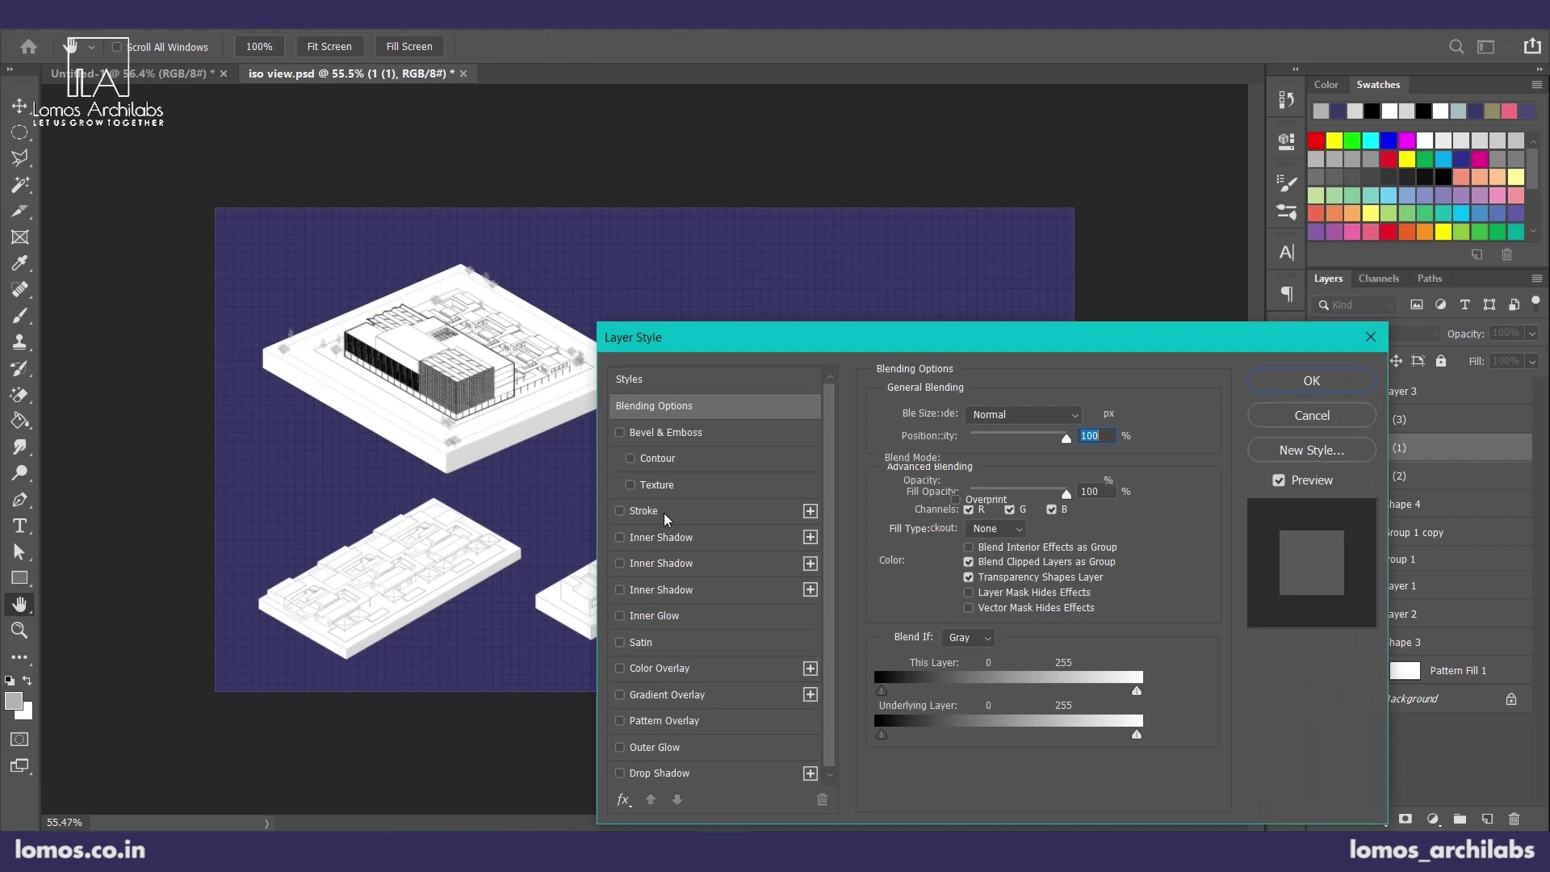
pyautogui.click(667, 515)
pyautogui.moveTo(884, 339)
pyautogui.mouseDown()
pyautogui.moveTo(1127, 328)
pyautogui.moveTo(1039, 317)
pyautogui.mouseUp()
pyautogui.moveTo(1098, 384); pyautogui.dragTo(1095, 385)
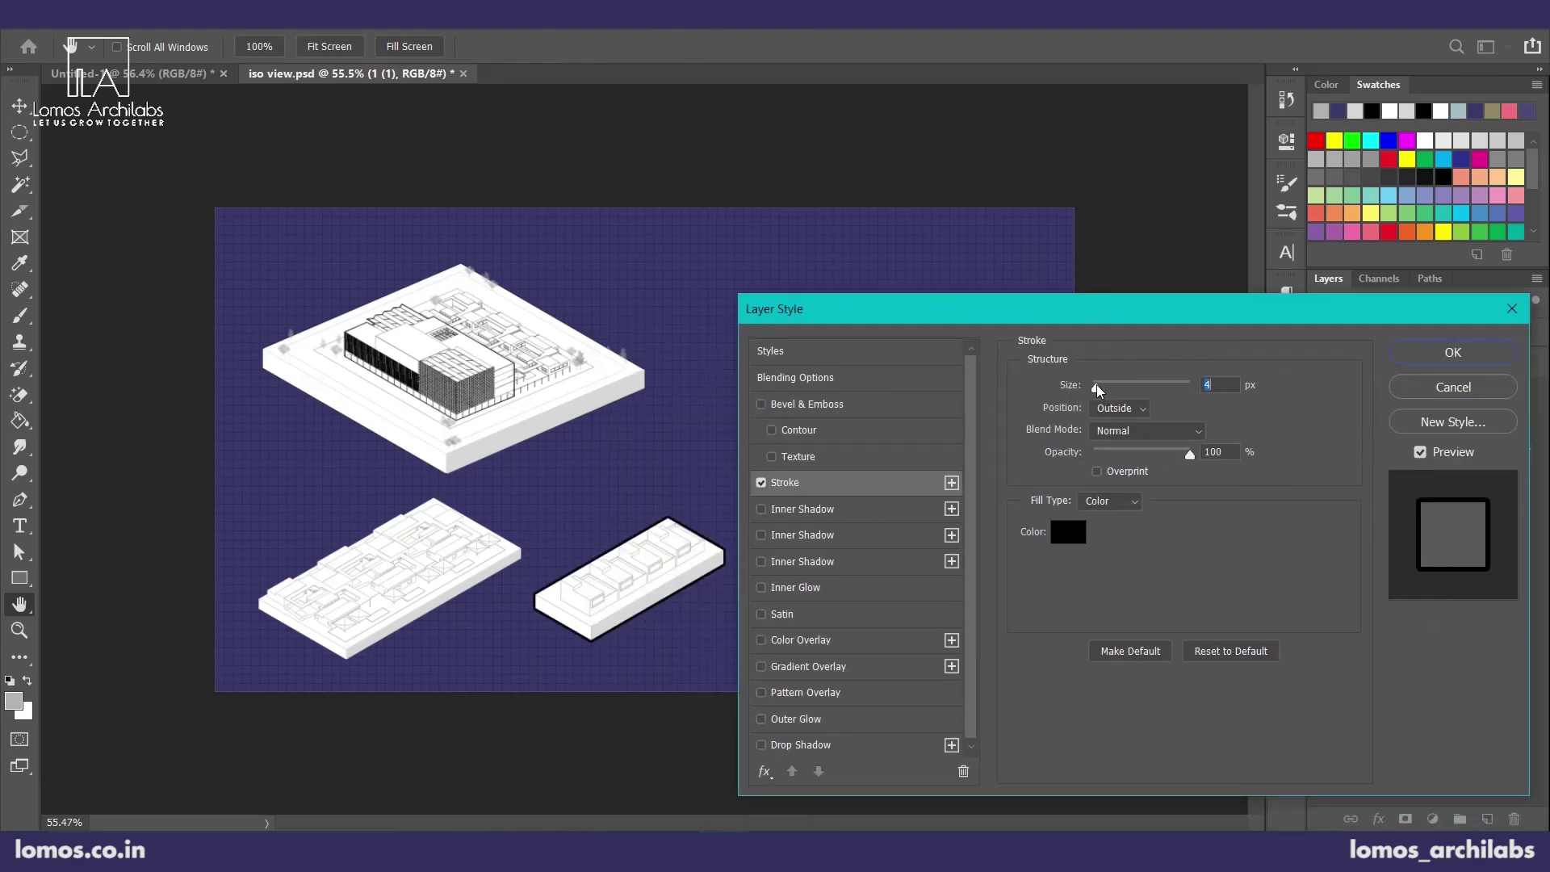
pyautogui.click(1438, 357)
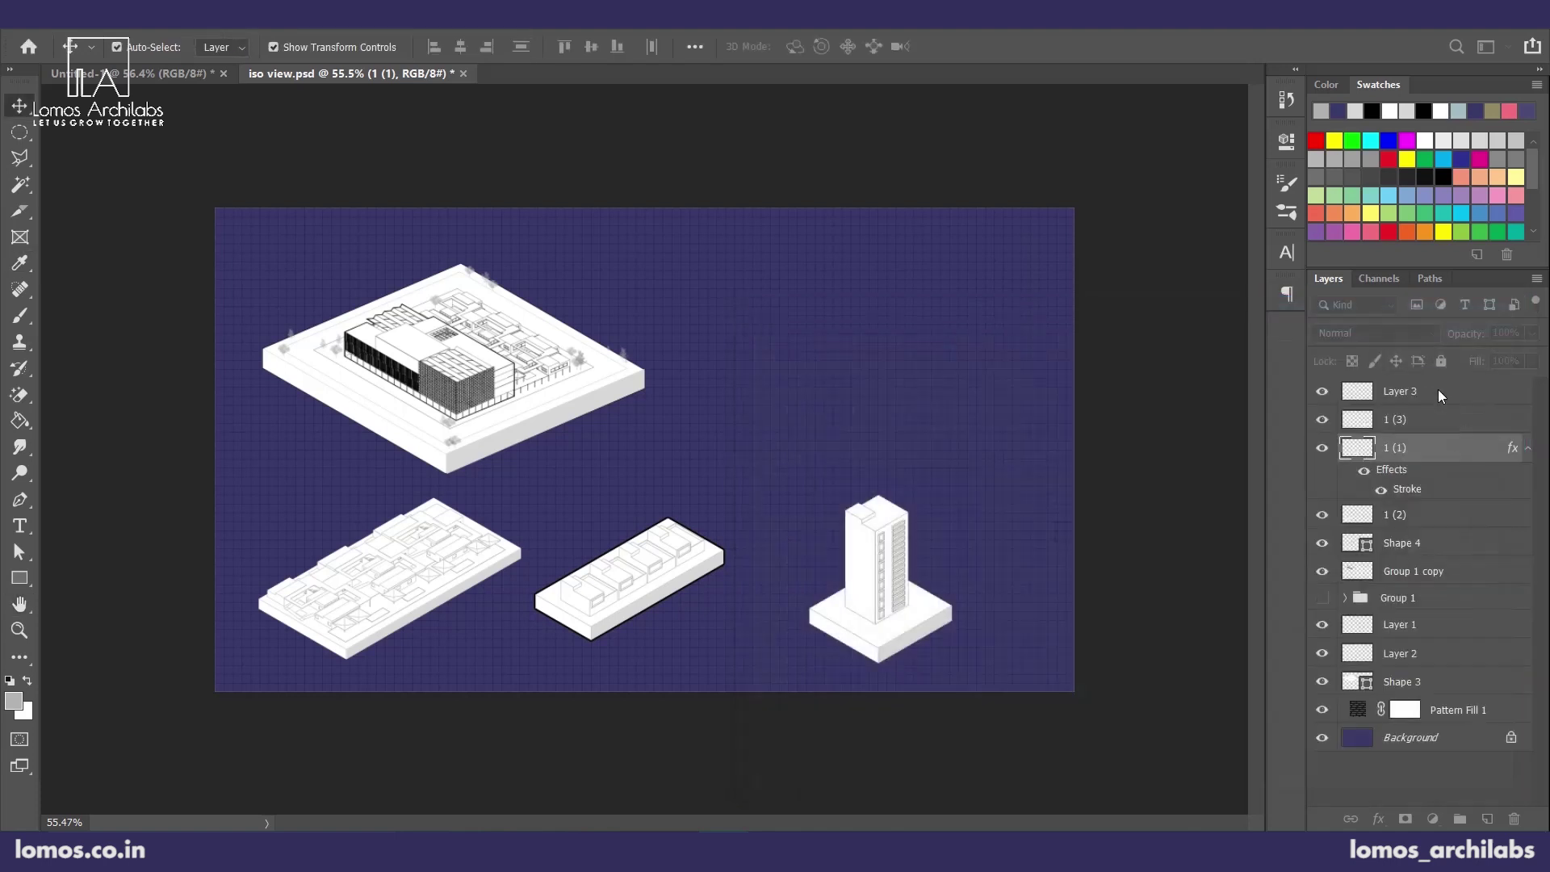
# - Apply the same black Stroke effect to the tower model's layer 1 (3)
pyautogui.click(1445, 421)
pyautogui.doubleClick(1472, 428)
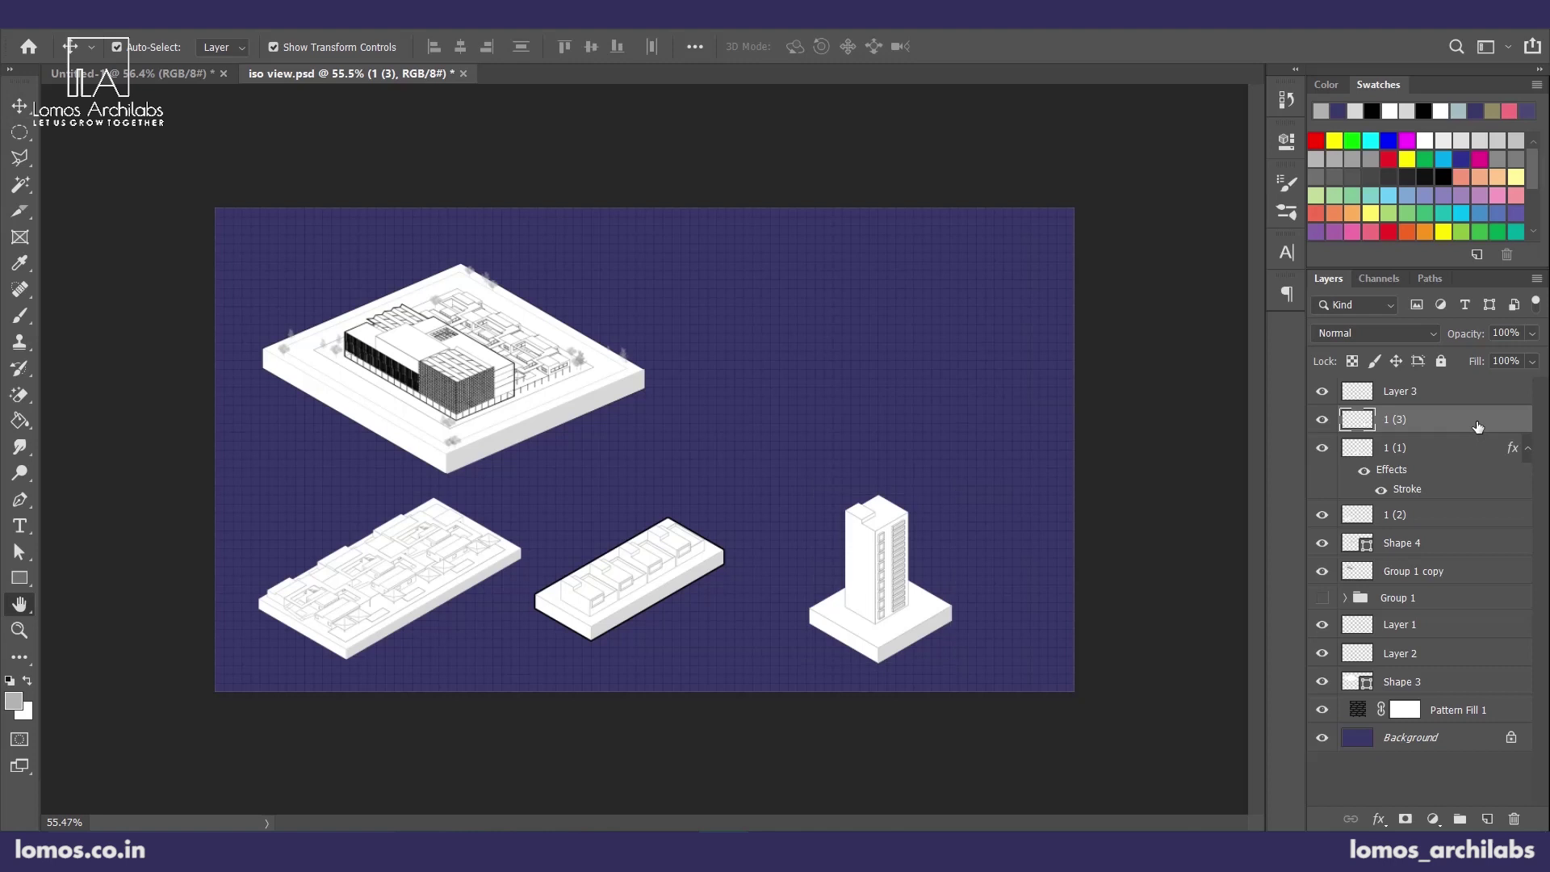
pyautogui.click(1470, 425)
pyautogui.click(996, 281)
pyautogui.click(799, 482)
pyautogui.moveTo(888, 311); pyautogui.dragTo(509, 348)
pyautogui.click(1074, 388)
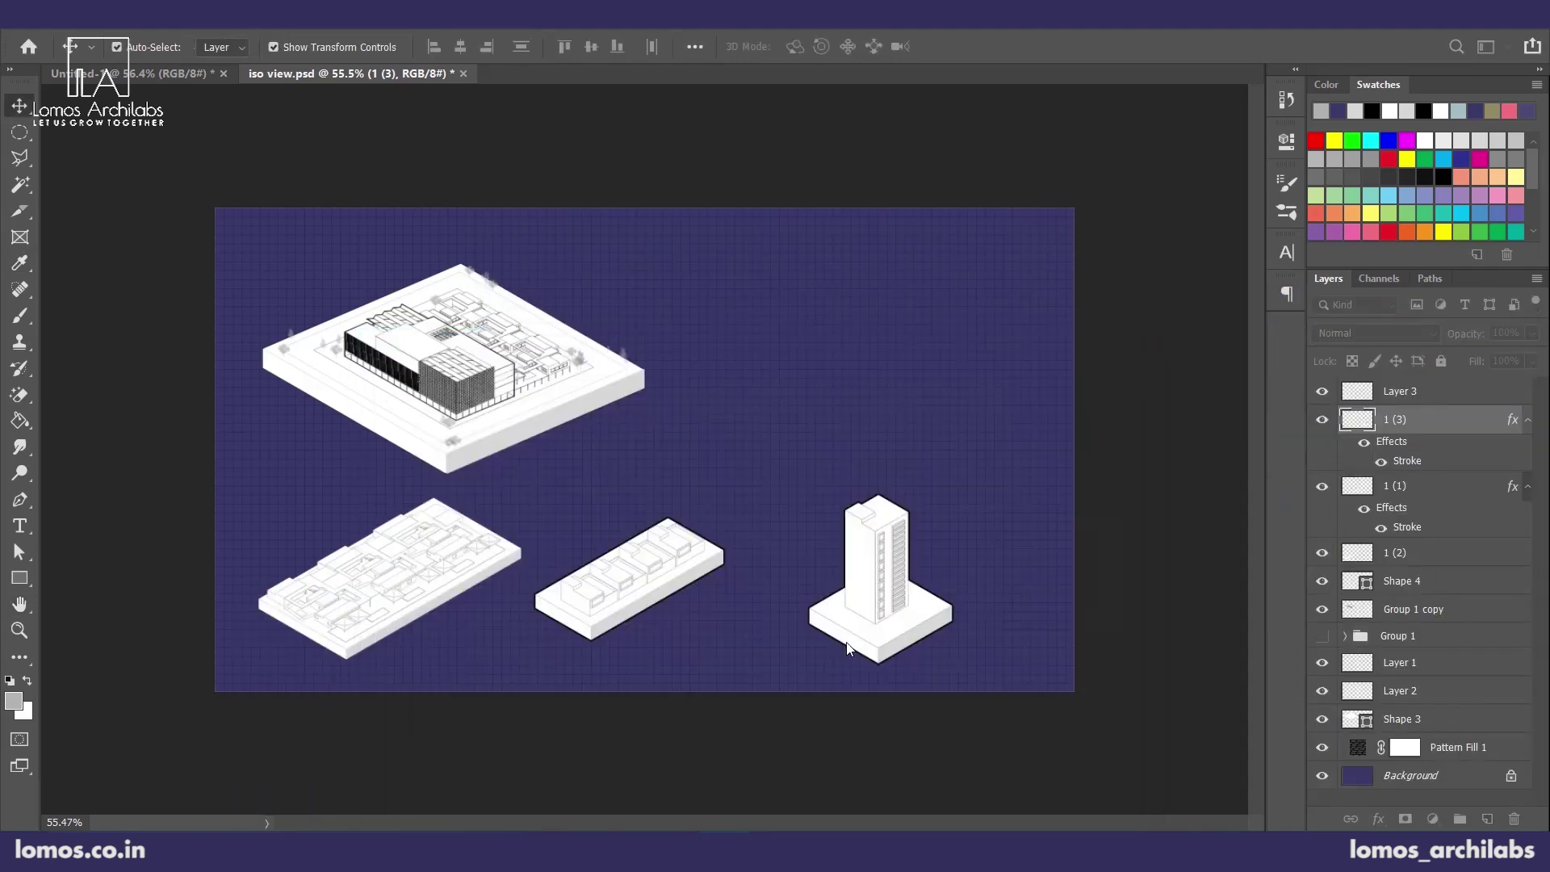
# - Apply the same black Stroke effect to the housing-cluster model's layer 1 (2)
pyautogui.click(1462, 557)
pyautogui.doubleClick(1462, 557)
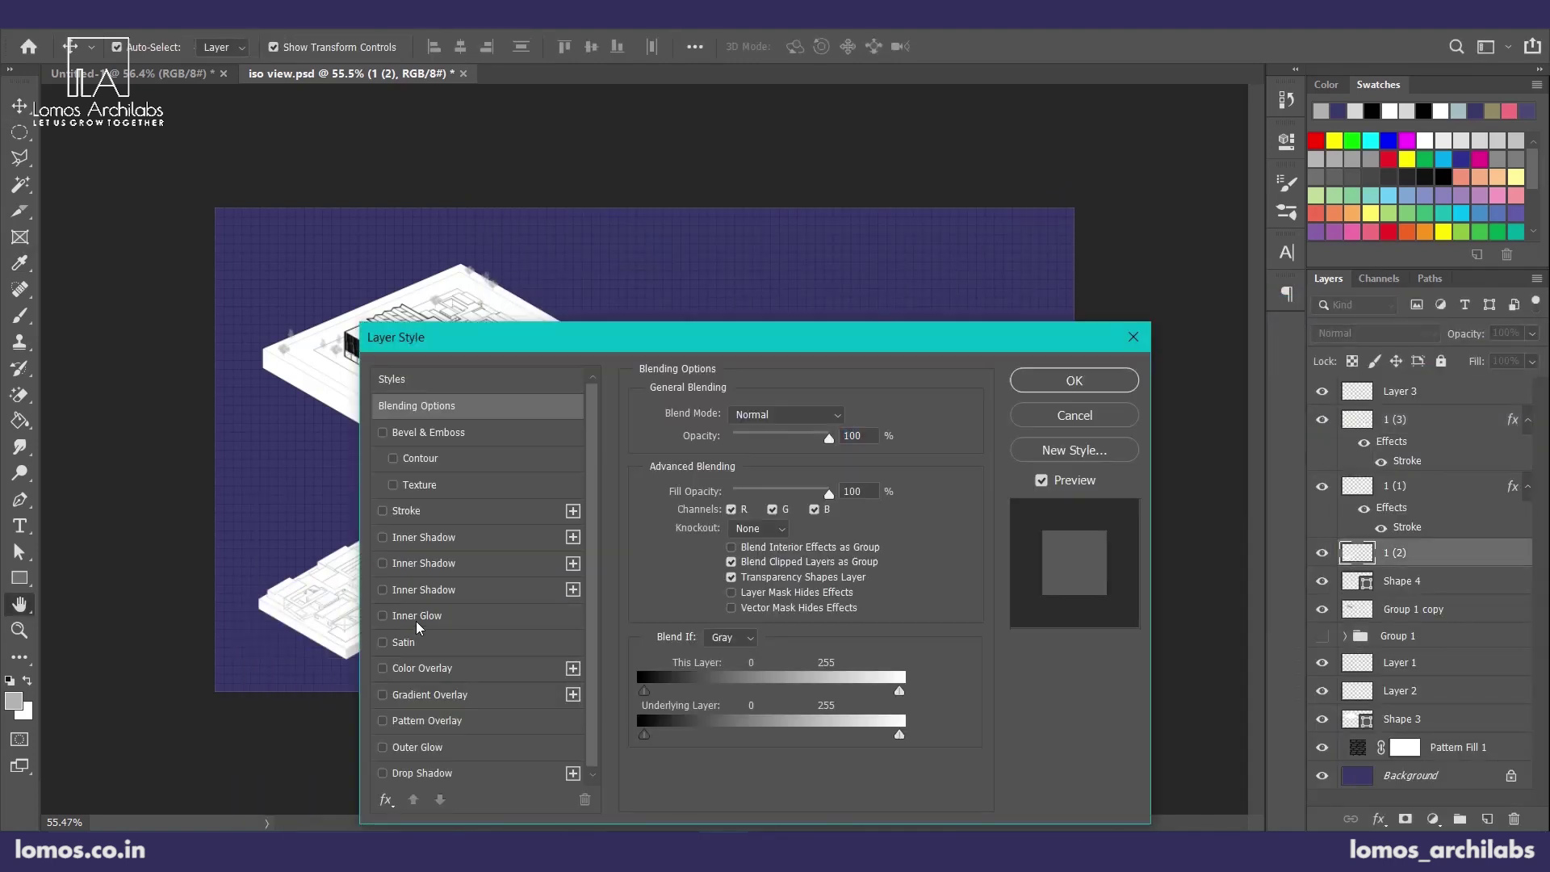
pyautogui.click(396, 511)
pyautogui.click(1078, 384)
# - Lock the pattern fill layer and scale the three small models together to about 73.7%
pyautogui.scroll(-1, 521, 468)
pyautogui.click(521, 468)
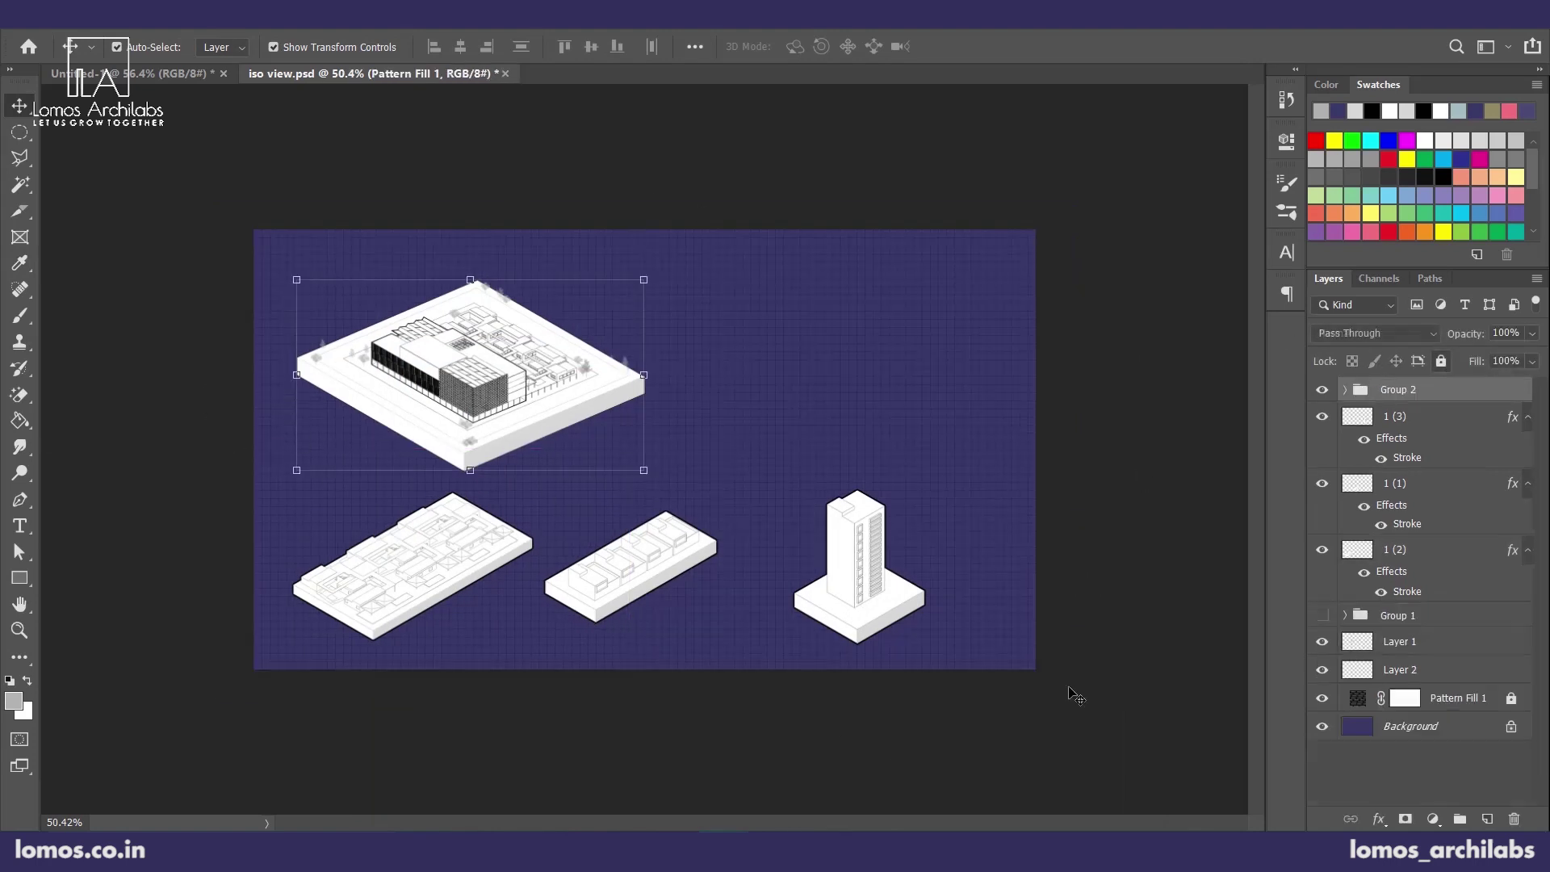
pyautogui.moveTo(270, 480); pyautogui.dragTo(937, 658)
pyautogui.moveTo(939, 555); pyautogui.dragTo(944, 483)
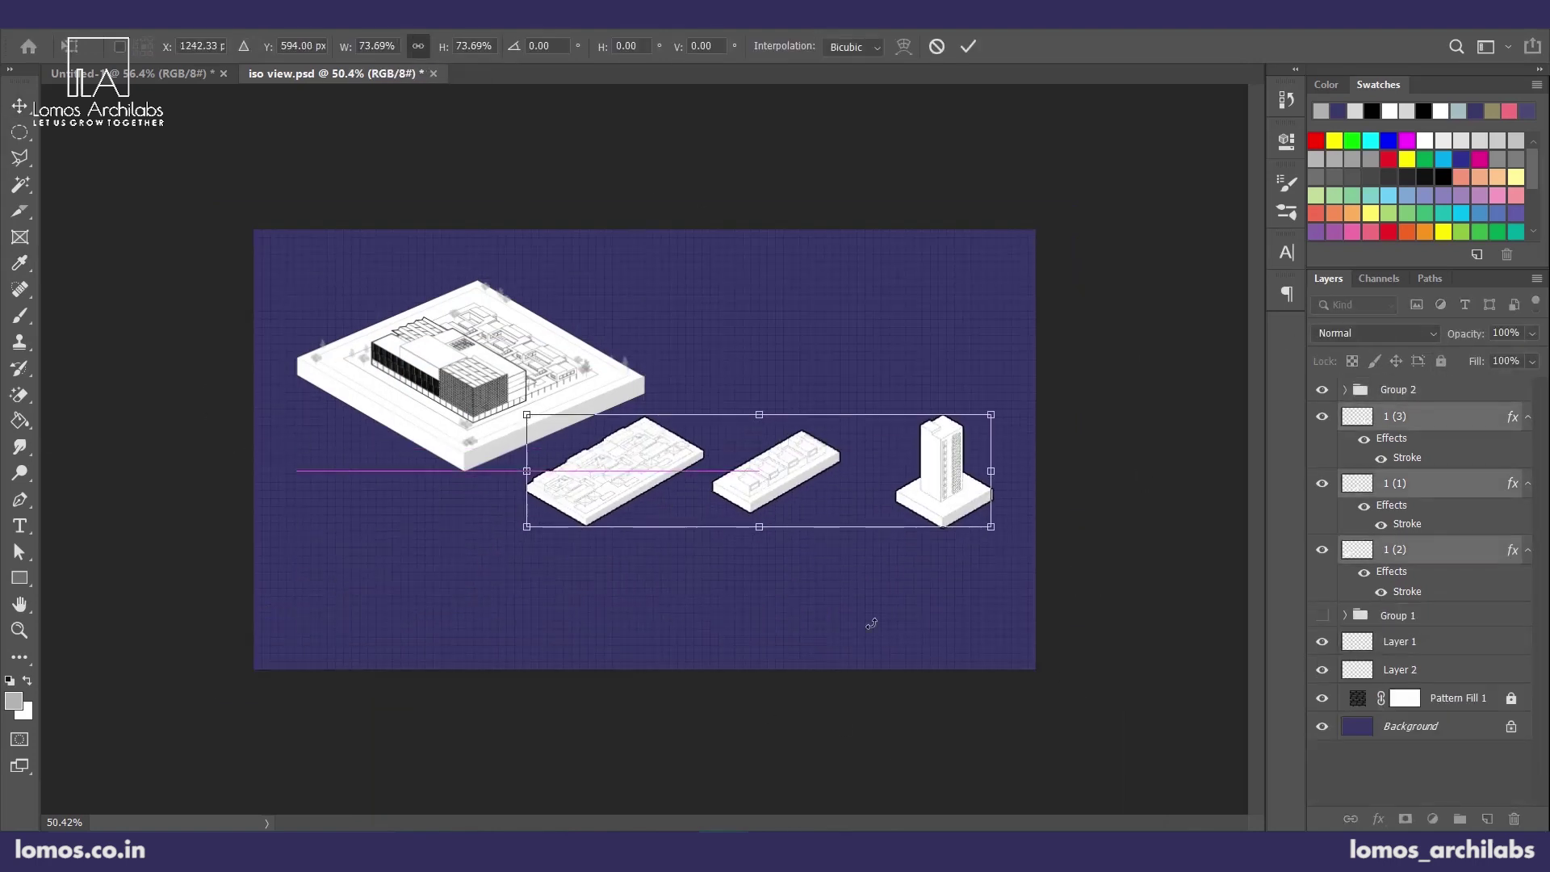
pyautogui.press('Return')
# - Arrange the small models in a diagonal descending from the large site model and shift all models towards the canvas centre
pyautogui.moveTo(751, 492); pyautogui.dragTo(678, 548)
pyautogui.moveTo(938, 517); pyautogui.dragTo(778, 614)
pyautogui.scroll(-1, 979, 719)
pyautogui.click(835, 666)
pyautogui.moveTo(842, 672); pyautogui.dragTo(420, 226)
pyautogui.moveTo(489, 397); pyautogui.dragTo(637, 410)
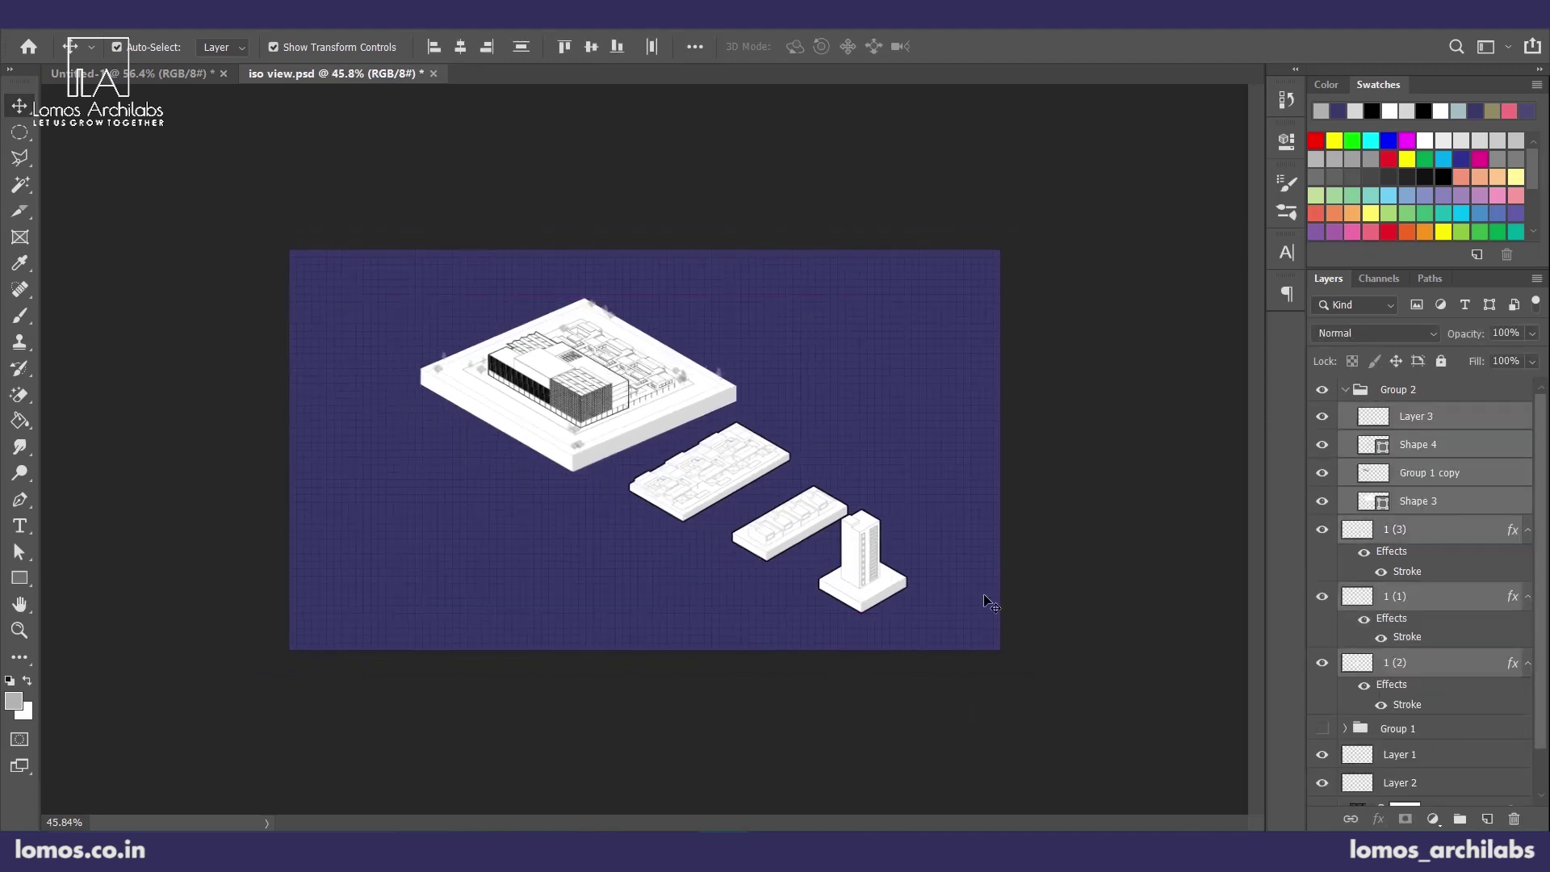
# - Tighten the spacing of the three small models along the diagonal
pyautogui.click(984, 599)
pyautogui.scroll(2, 751, 553)
pyautogui.moveTo(688, 502); pyautogui.dragTo(681, 510)
pyautogui.moveTo(814, 567); pyautogui.dragTo(787, 573)
pyautogui.click(1066, 702)
pyautogui.moveTo(951, 643); pyautogui.dragTo(921, 650)
pyautogui.click(983, 447)
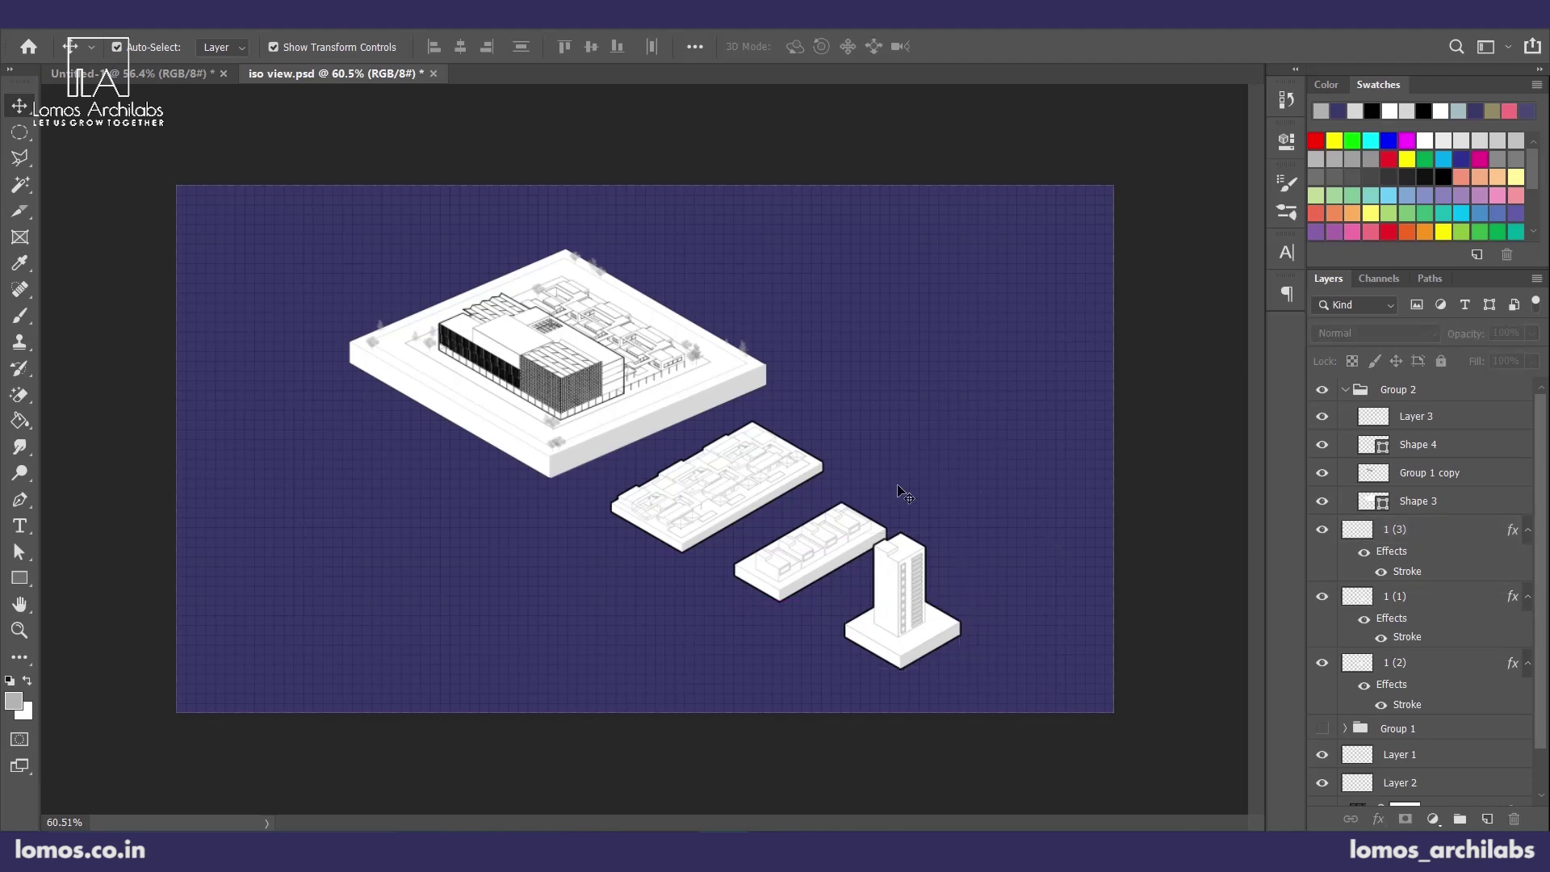
# - Place a text label reading ADMIN BLOCK near the large site model
pyautogui.scroll(-2, 912, 521)
pyautogui.scroll(2, 814, 475)
pyautogui.scroll(2, 797, 401)
pyautogui.press('t')
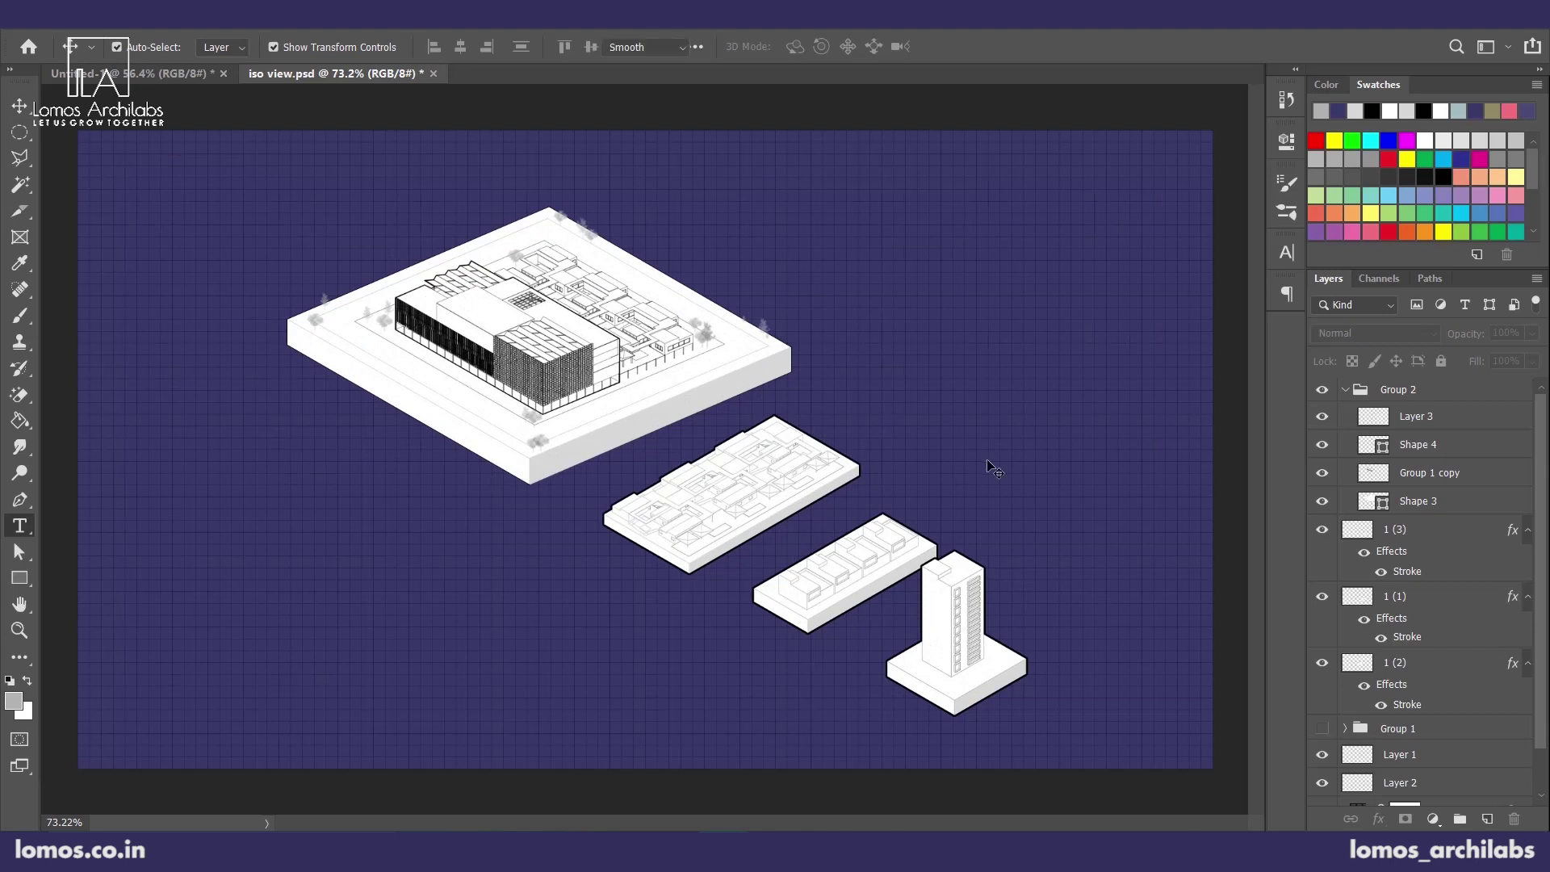
pyautogui.click(898, 403)
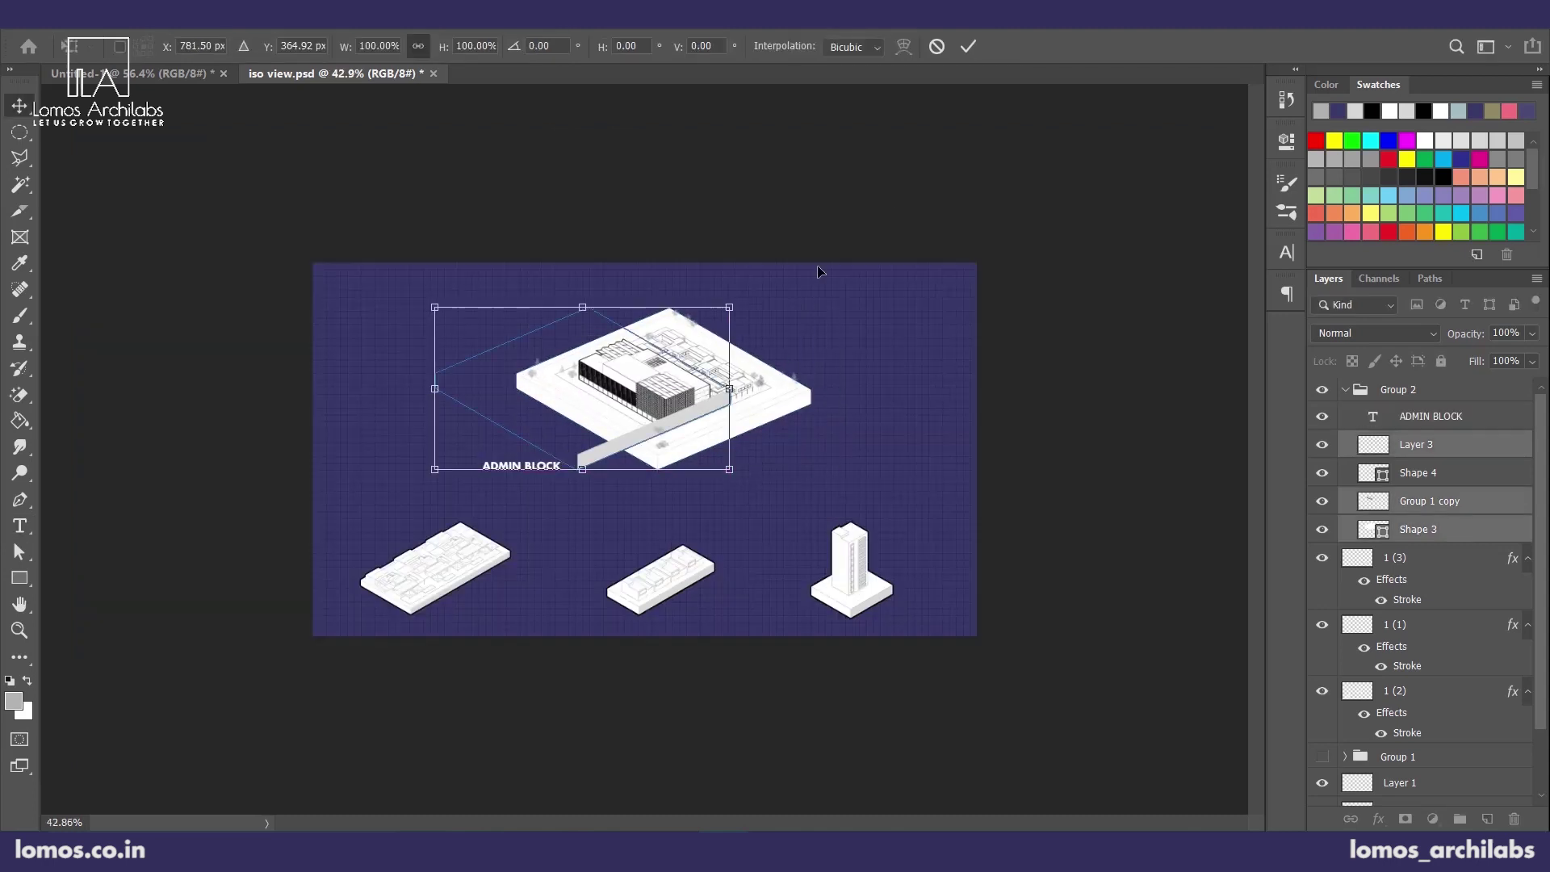
# - Move the large site model to the canvas's horizontal centre and place the ADMIN BLOCK label beside its front corner
pyautogui.moveTo(501, 419); pyautogui.dragTo(563, 418)
pyautogui.press('Return')
pyautogui.click(913, 539)
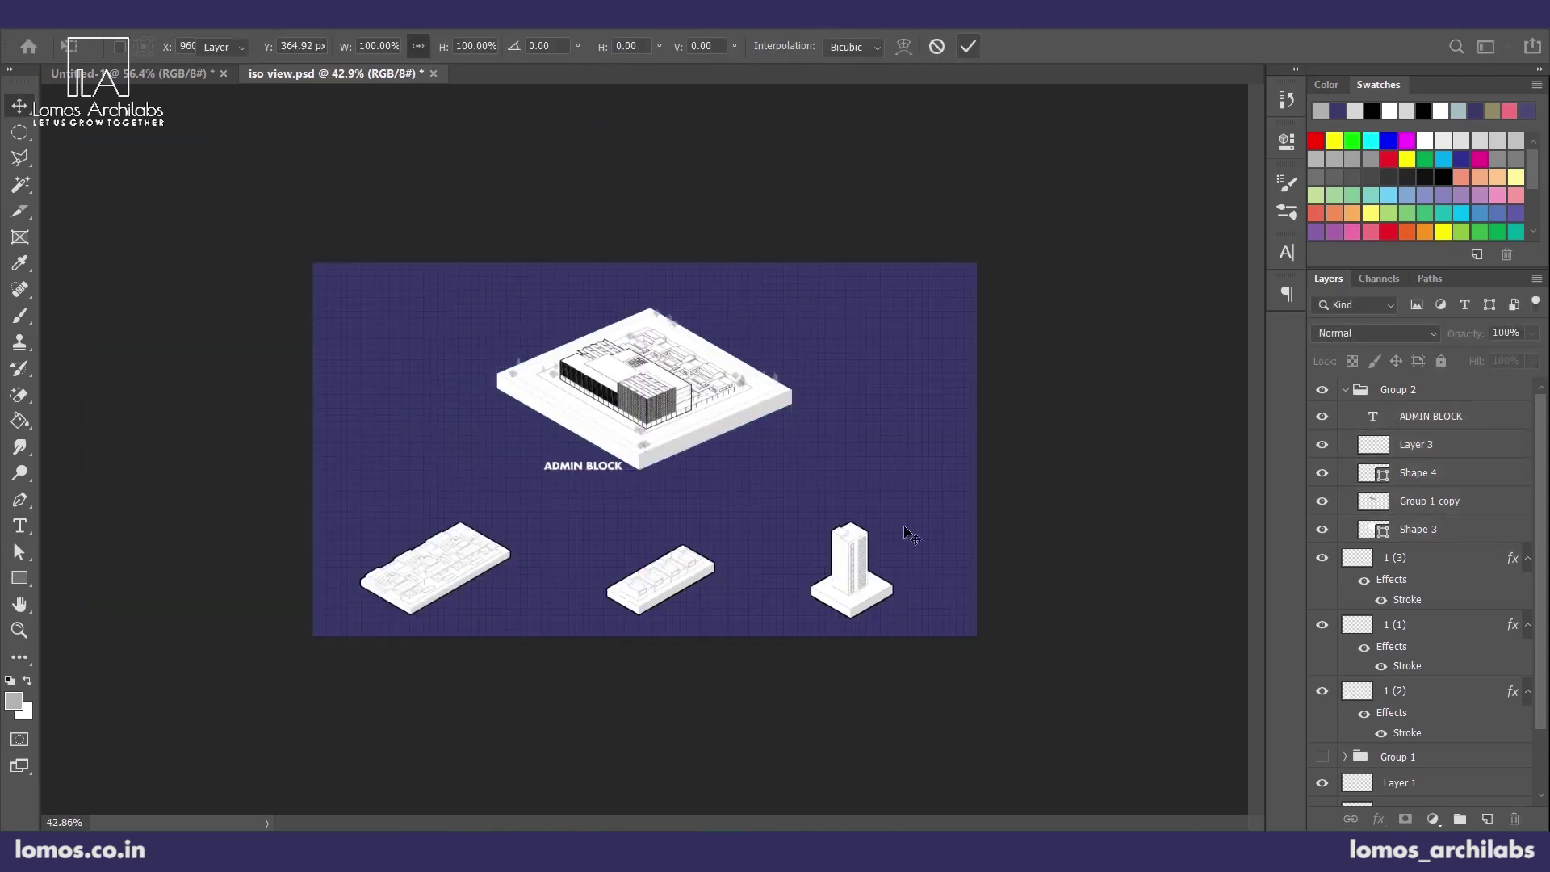
pyautogui.scroll(5, 913, 539)
pyautogui.moveTo(550, 480)
pyautogui.mouseDown()
pyautogui.moveTo(779, 490)
pyautogui.moveTo(780, 476)
pyautogui.mouseUp()
# - Draw a frame of about 245 × 38 px around the ADMIN BLOCK label with no fill and a white 1 pt stroke
pyautogui.scroll(5, 778, 473)
pyautogui.press('u')
pyautogui.moveTo(661, 463)
pyautogui.mouseDown()
pyautogui.moveTo(897, 503)
pyautogui.moveTo(880, 496)
pyautogui.mouseUp()
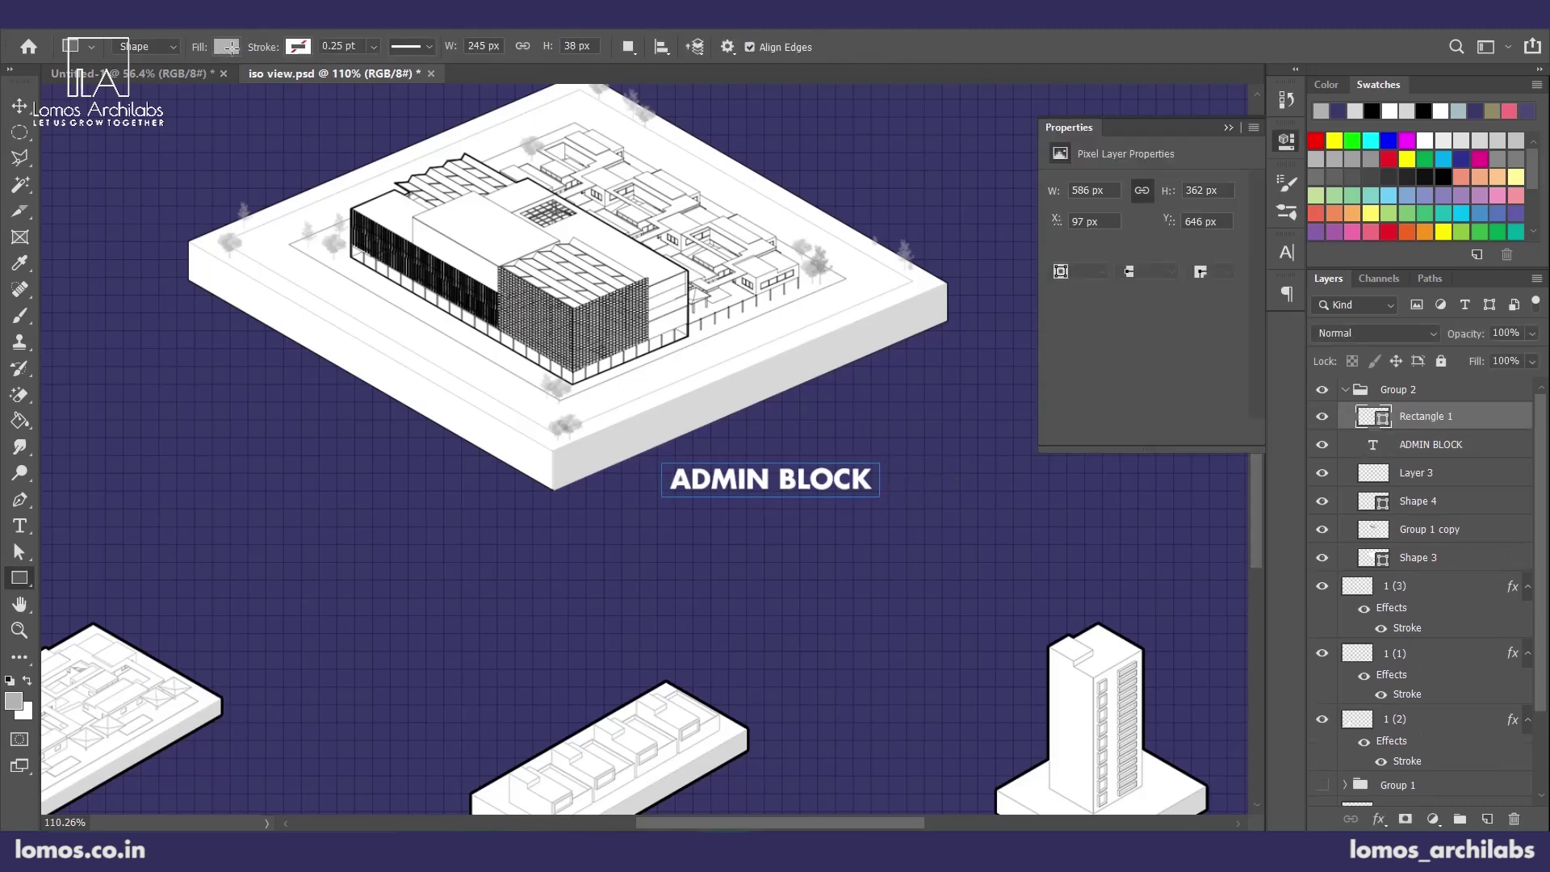
pyautogui.click(227, 46)
pyautogui.click(138, 84)
pyautogui.click(298, 46)
pyautogui.click(251, 153)
pyautogui.click(25, 110)
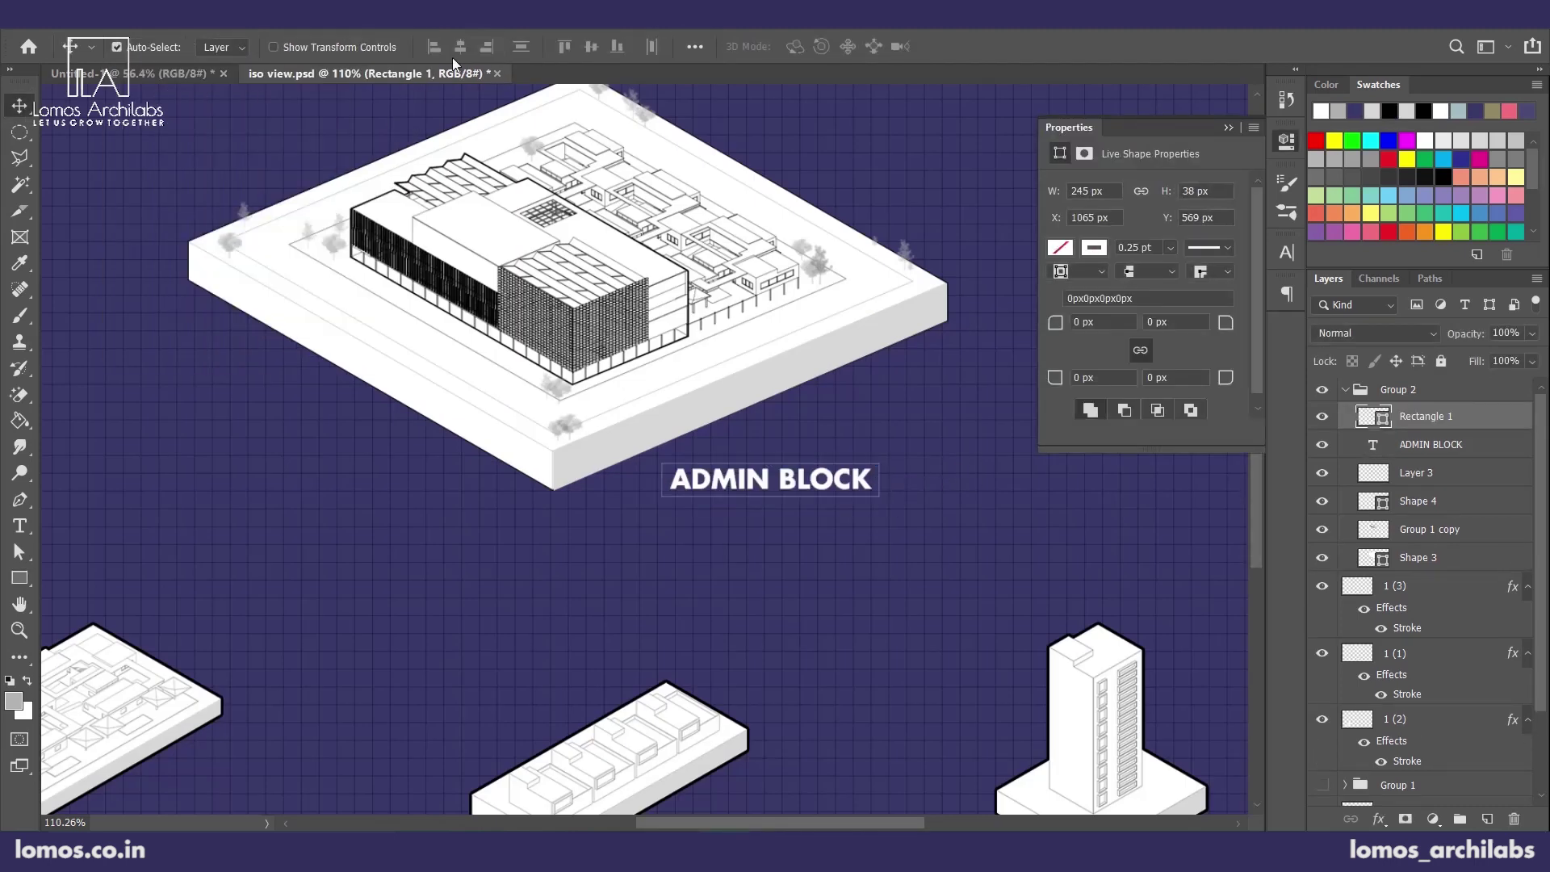
pyautogui.press('u')
pyautogui.moveTo(356, 46); pyautogui.dragTo(168, 47)
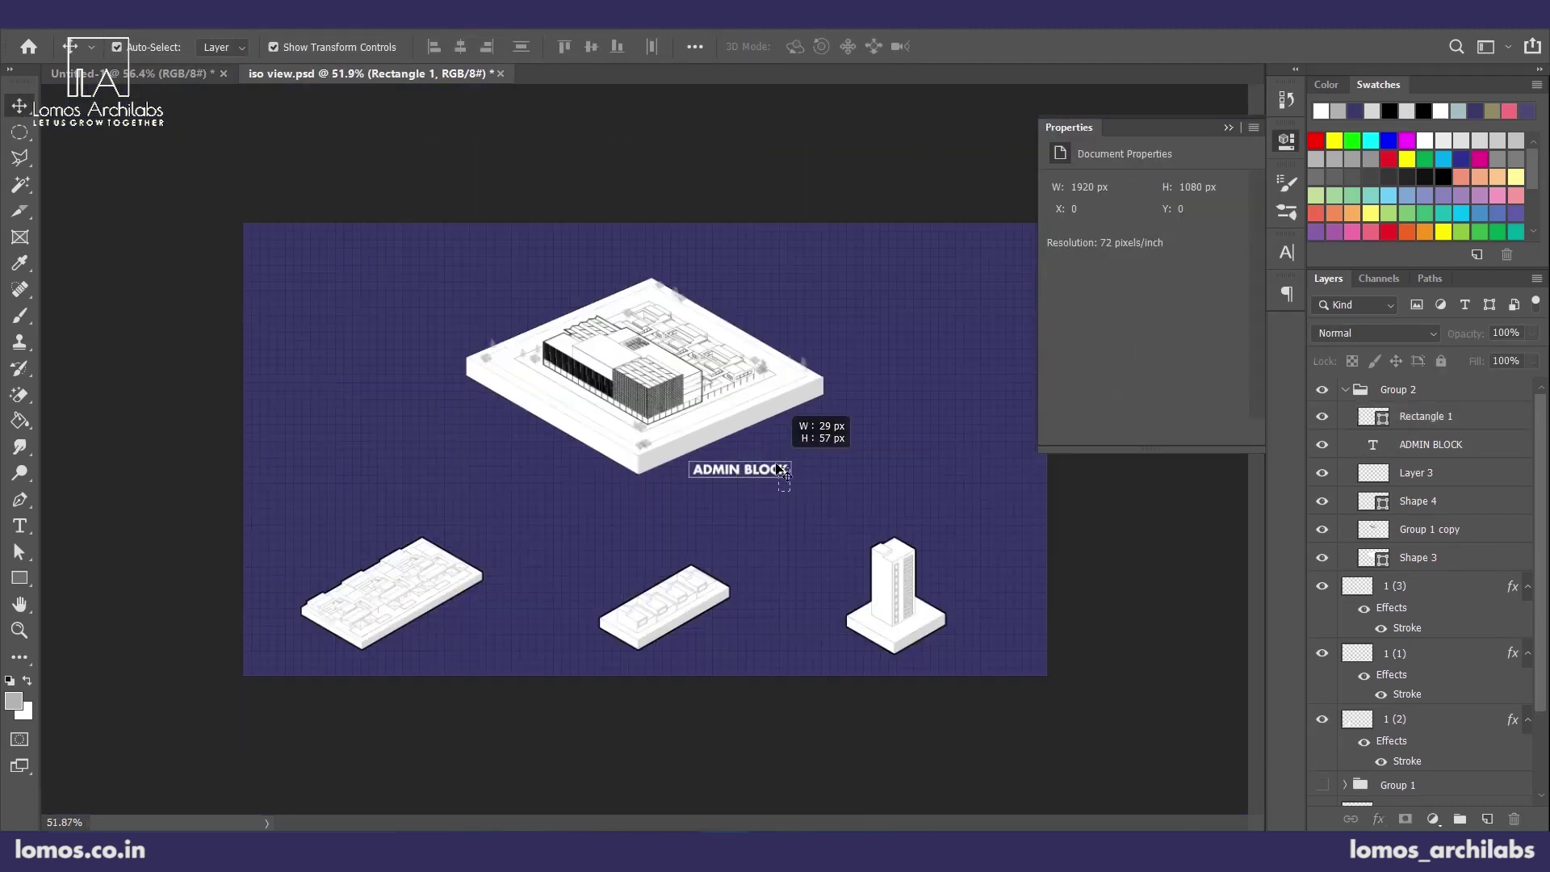
# - Duplicate the ADMIN BLOCK label with its frame beside each of the three small models
pyautogui.click(1479, 445)
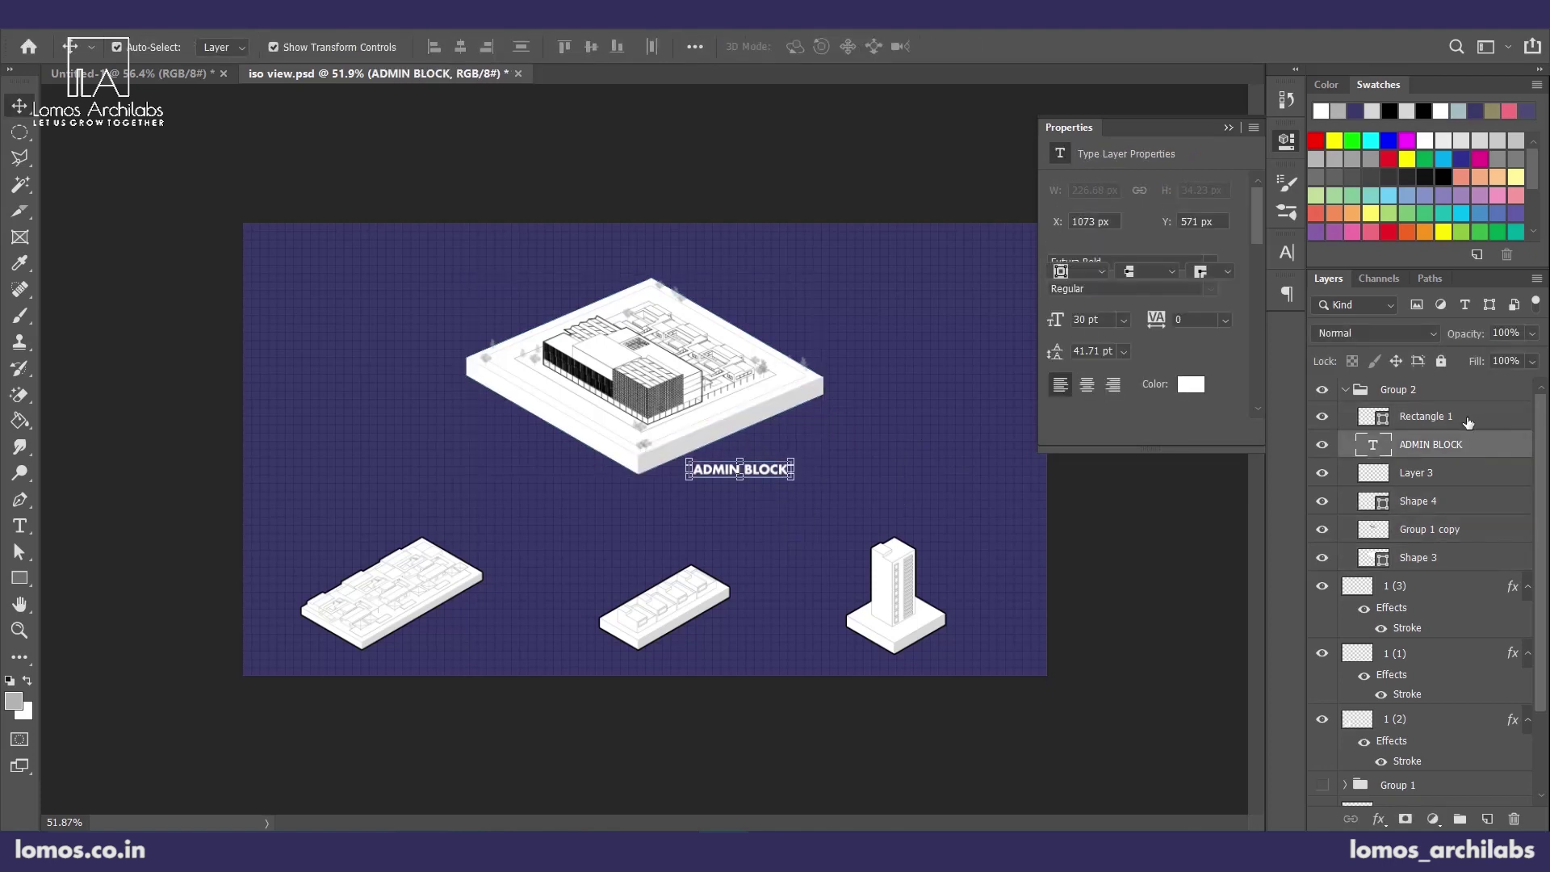
pyautogui.keyDown('ctrl'); pyautogui.click(1468, 420); pyautogui.keyUp('ctrl')
pyautogui.moveTo(833, 452); pyautogui.dragTo(543, 629)
pyautogui.moveTo(328, 658); pyautogui.dragTo(588, 658)
pyautogui.moveTo(588, 658); pyautogui.dragTo(825, 658)
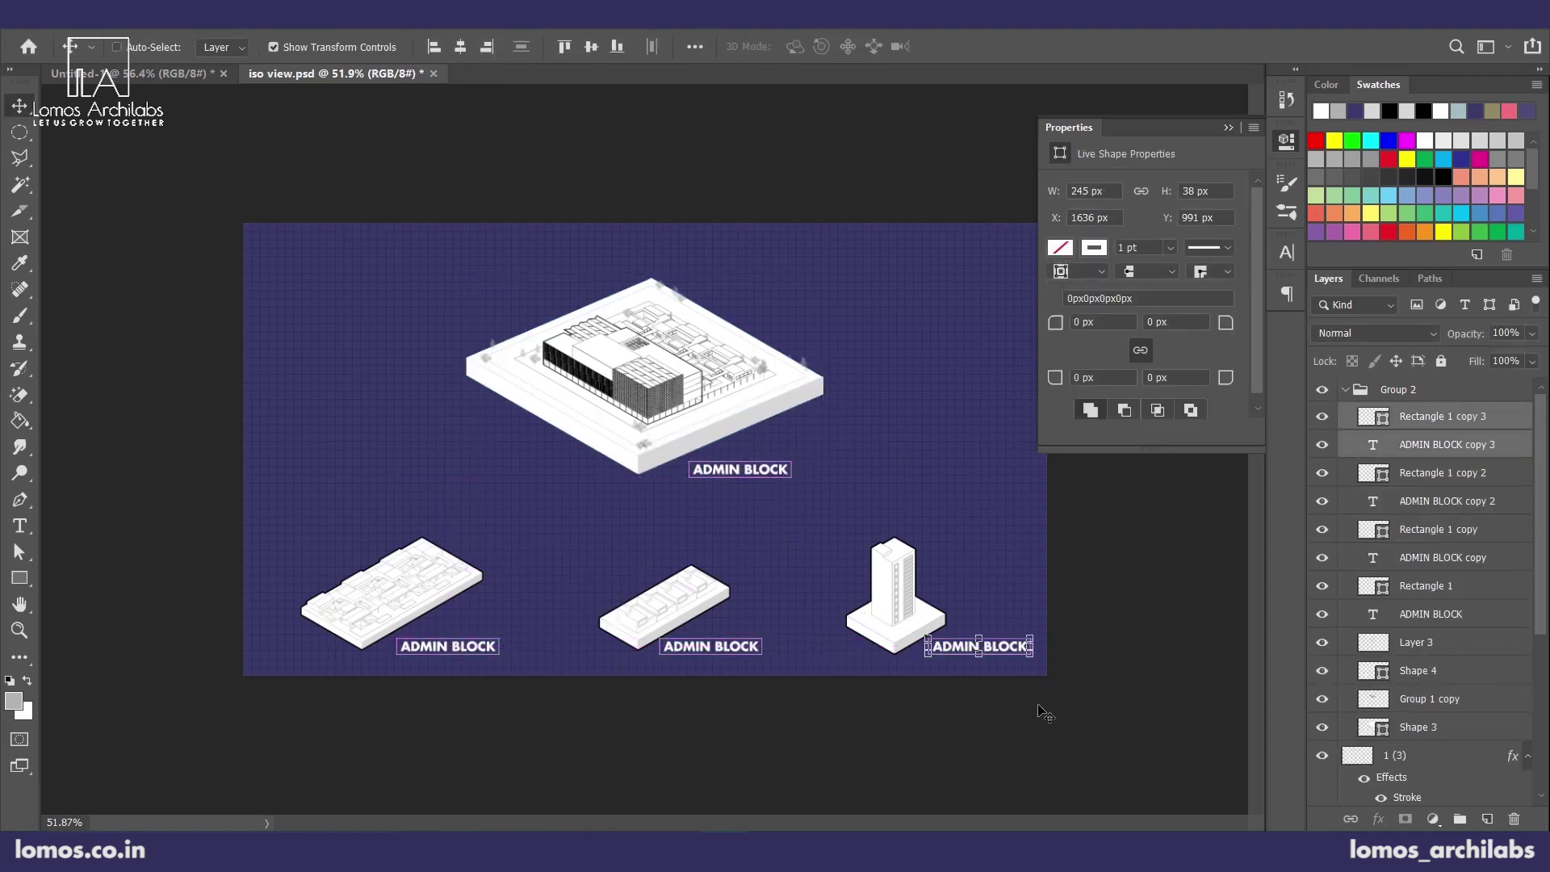
# - Undo the last two label copies, scale the remaining copy down, and duplicate it beside the other two small models
pyautogui.hotkey('ctrl', 'z')
pyautogui.hotkey('ctrl', 'z')
pyautogui.click(500, 640)
pyautogui.moveTo(500, 640); pyautogui.dragTo(455, 645)
pyautogui.press('Return')
pyautogui.moveTo(461, 699); pyautogui.dragTo(914, 712)
pyautogui.click(486, 723)
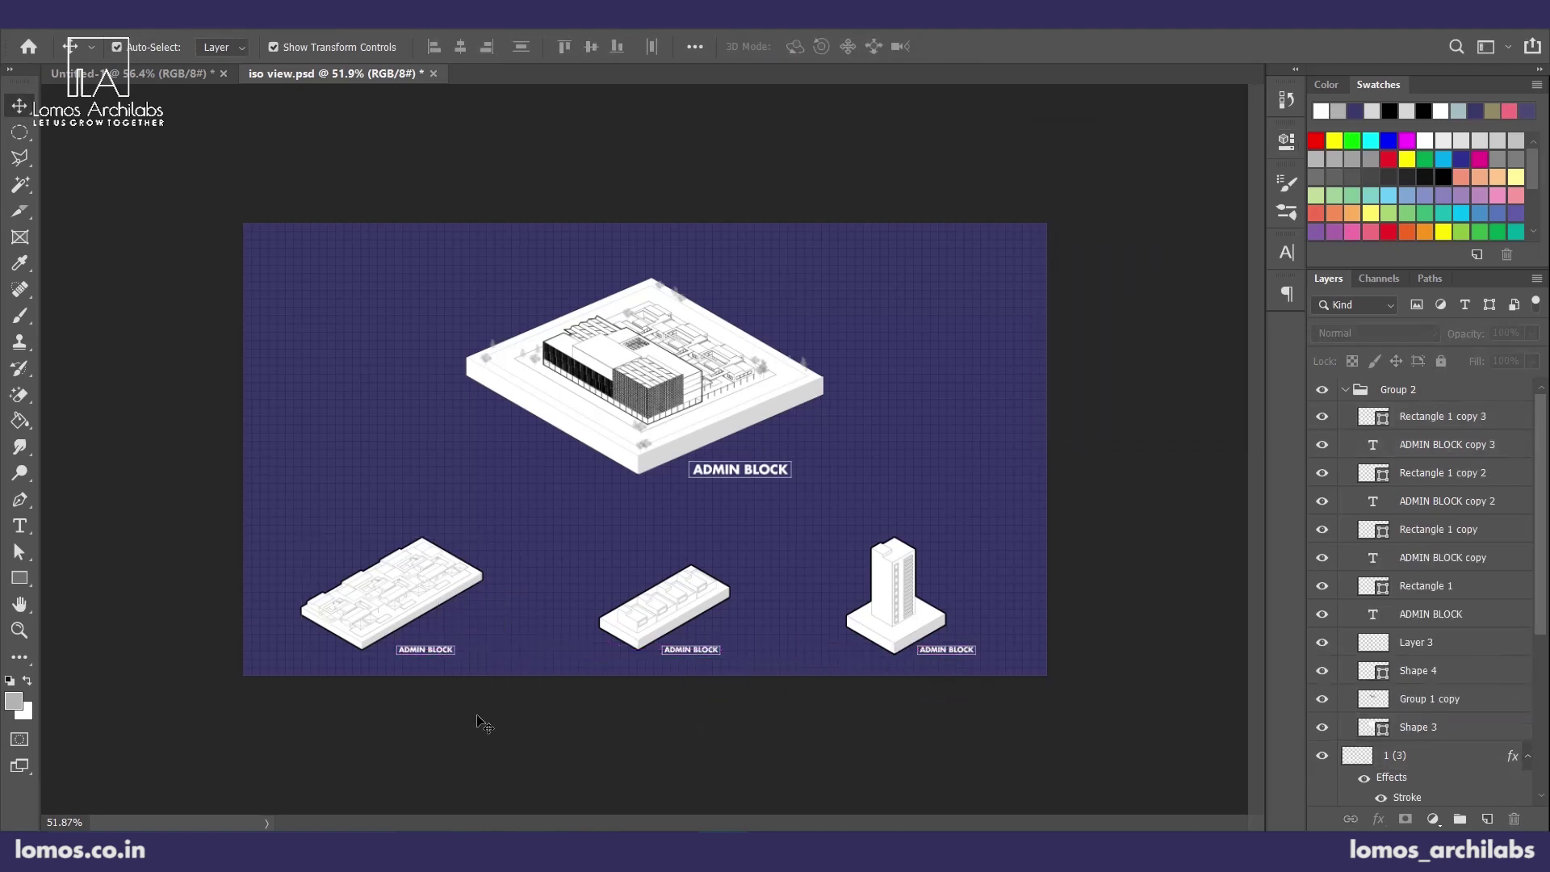
# - Change the housing-cluster model's label to FISH TANKS and fit its frame to the shorter text
pyautogui.scroll(13, 271, 759)
pyautogui.scroll(2, 275, 763)
pyautogui.doubleClick(385, 738)
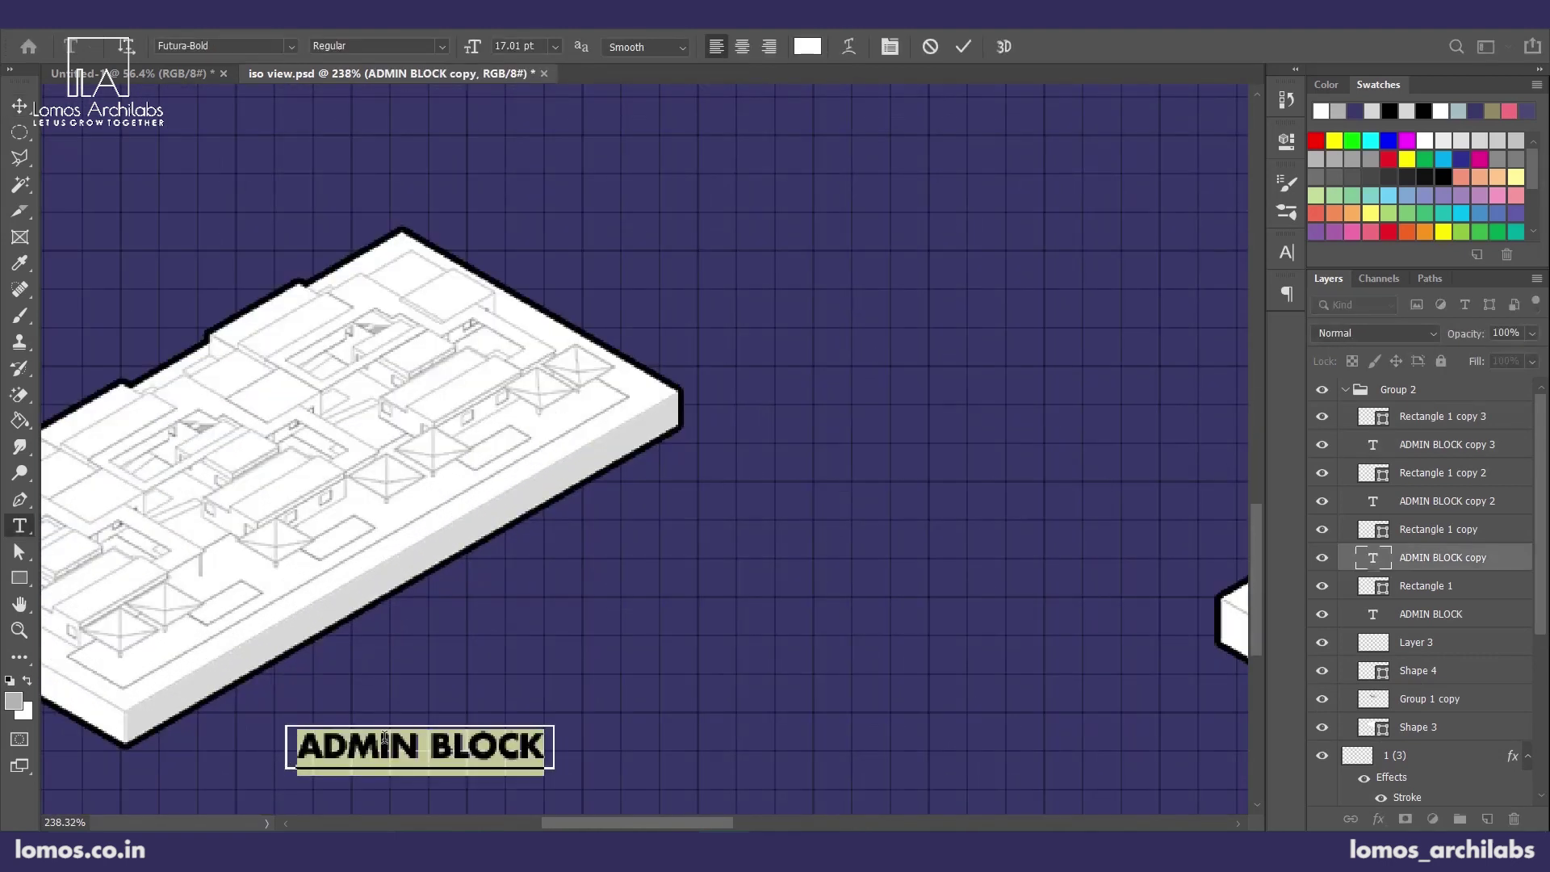
pyautogui.write('FS')
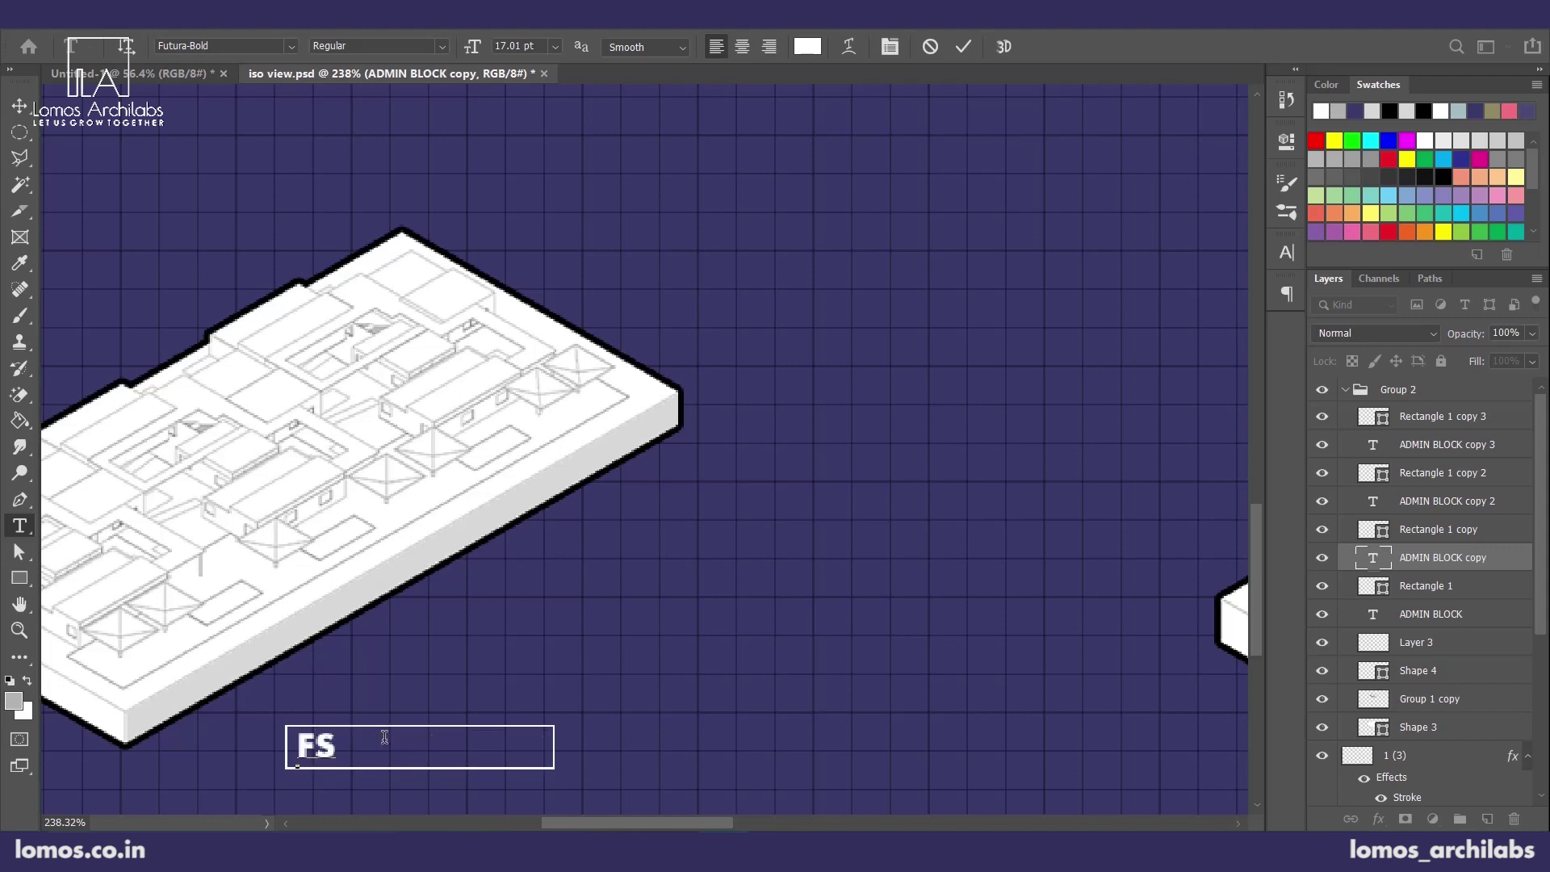
pyautogui.press('BackSpace')
pyautogui.press('BackSpace')
pyautogui.write('S')
pyautogui.press('BackSpace')
pyautogui.write('G')
pyautogui.press('BackSpace')
pyautogui.write('FISH TANKS')
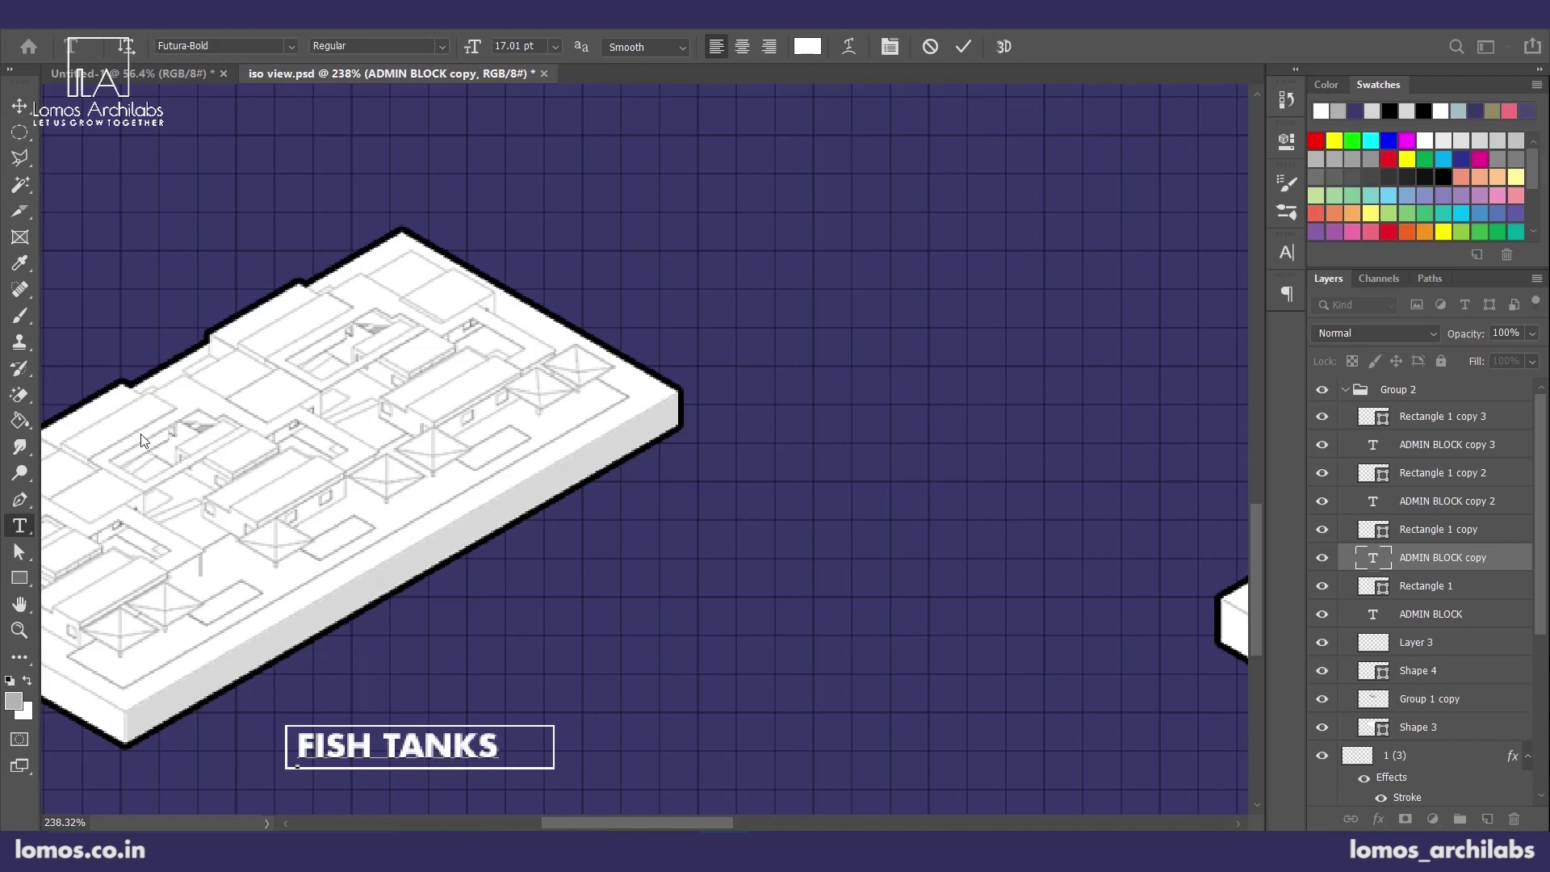
pyautogui.click(19, 105)
pyautogui.moveTo(553, 747); pyautogui.dragTo(470, 714)
# - Duplicate the FISH TANKS label directly below itself, change the copy to WORKSHOPS and fit its frame
pyautogui.keyDown('alt'); pyautogui.moveTo(470, 714); pyautogui.dragTo(534, 760); pyautogui.keyUp('alt')
pyautogui.doubleClick(470, 763)
pyautogui.write('WORKSHOPS')
pyautogui.click(512, 769)
pyautogui.press('Return')
# - Change the row-house model's label to VILLA and narrow its frame to fit
pyautogui.scroll(-10, 436, 646)
pyautogui.scroll(3, 754, 736)
pyautogui.moveTo(759, 741); pyautogui.dragTo(702, 661)
pyautogui.scroll(12, 692, 719)
pyautogui.doubleClick(646, 719)
pyautogui.write('VILLA')
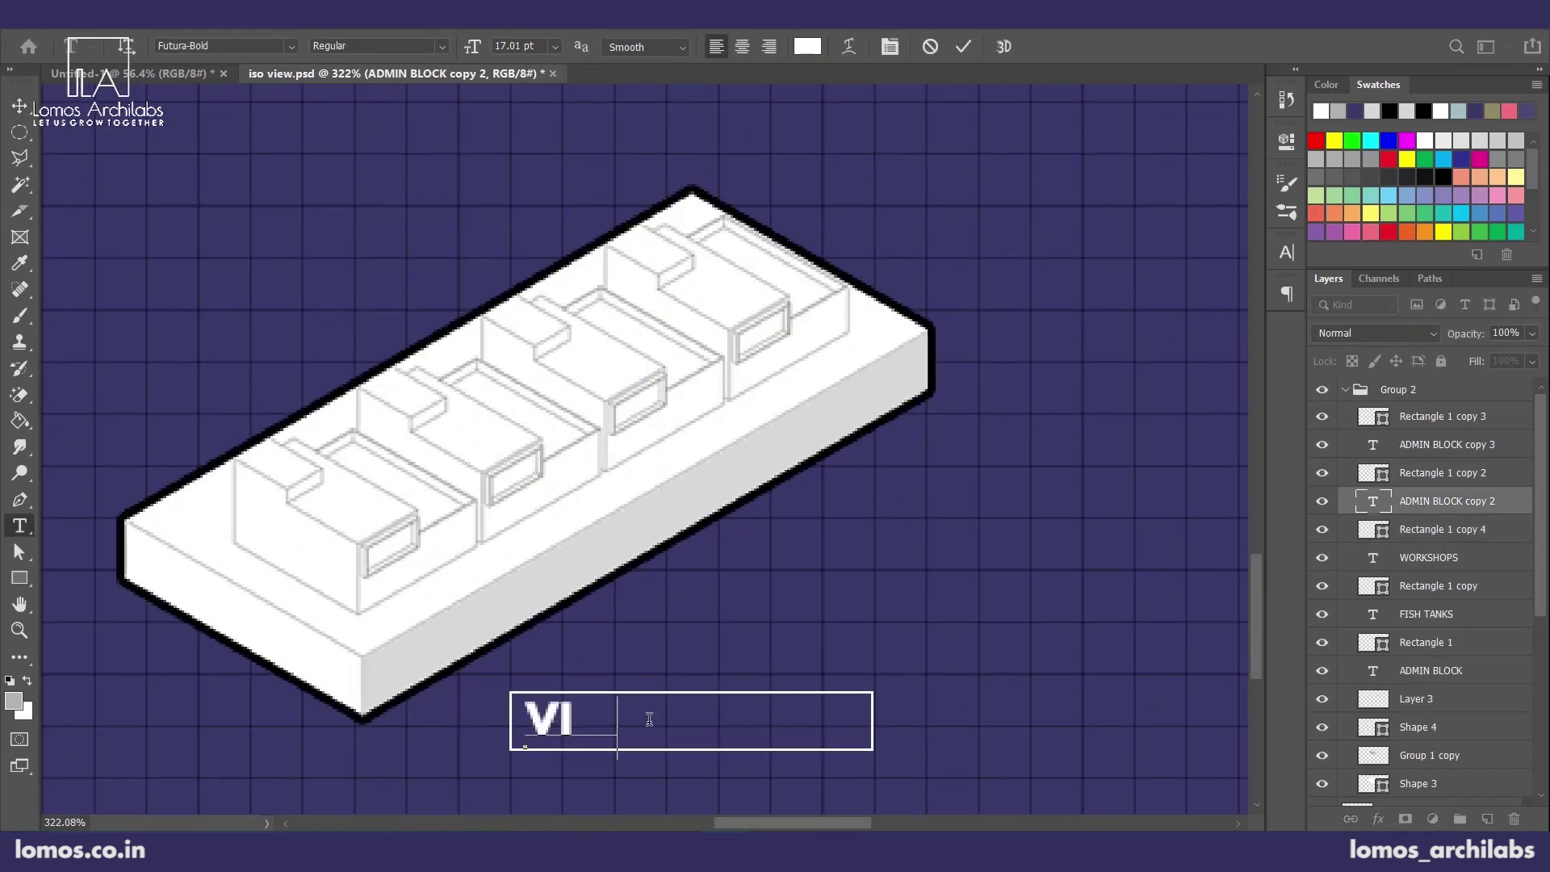
pyautogui.click(870, 719)
# - Change the tower model's label to APARTMENT - 1 and widen its frame to enclose the text
pyautogui.scroll(-15, 692, 719)
pyautogui.scroll(12, 1043, 784)
pyautogui.doubleClick(1133, 576)
pyautogui.hotkey('ctrl', 'a')
pyautogui.write('APARTEN')
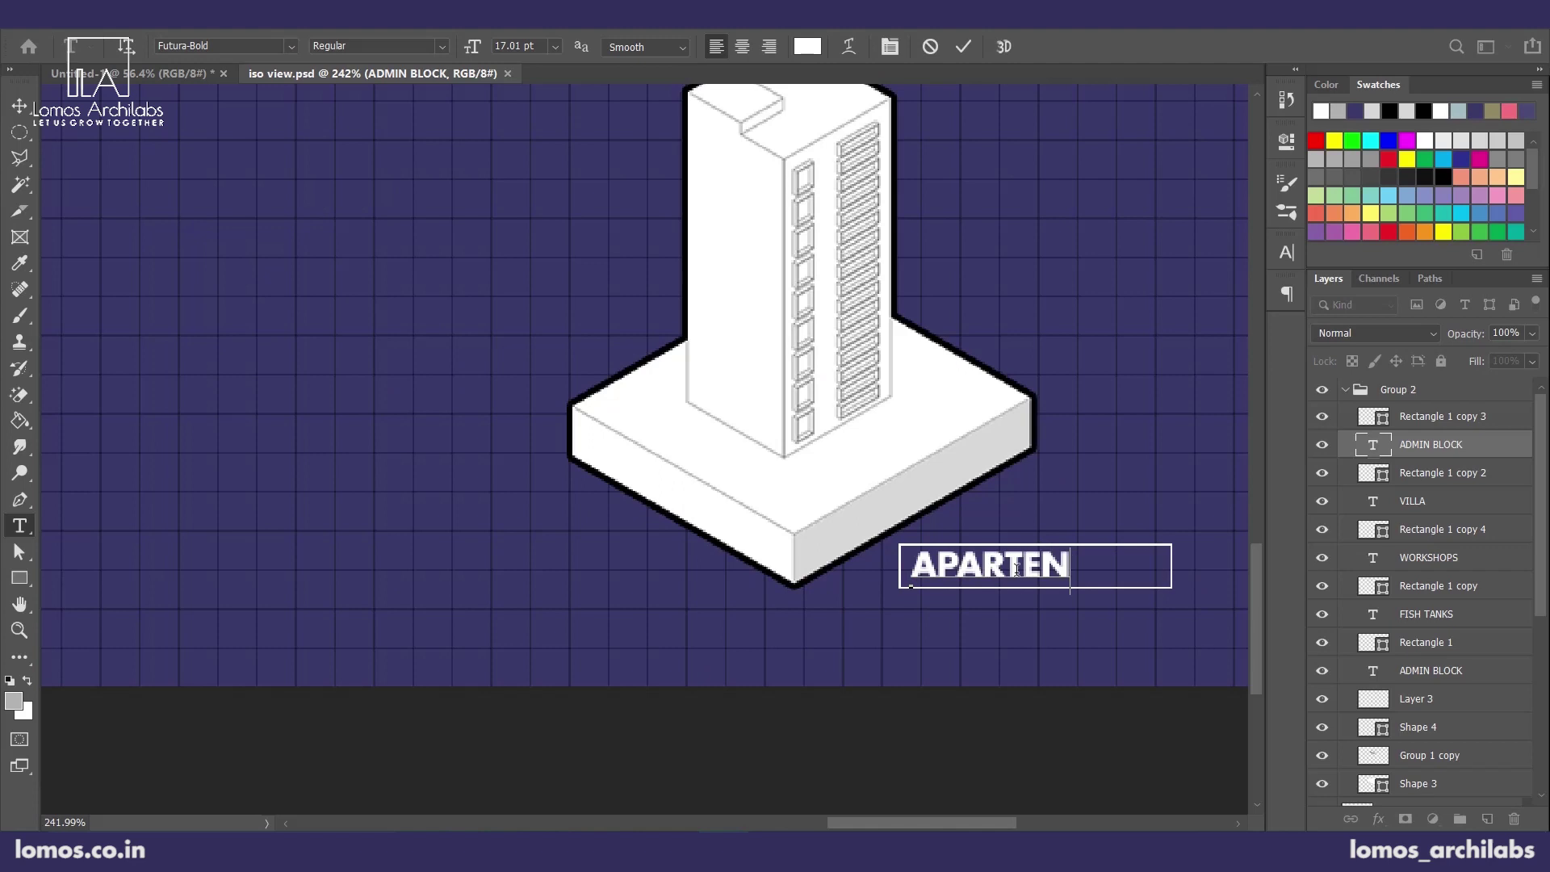
pyautogui.press('BackSpace')
pyautogui.press('BackSpace')
pyautogui.write('MENT - 1')
pyautogui.click(19, 106)
pyautogui.click(1166, 623)
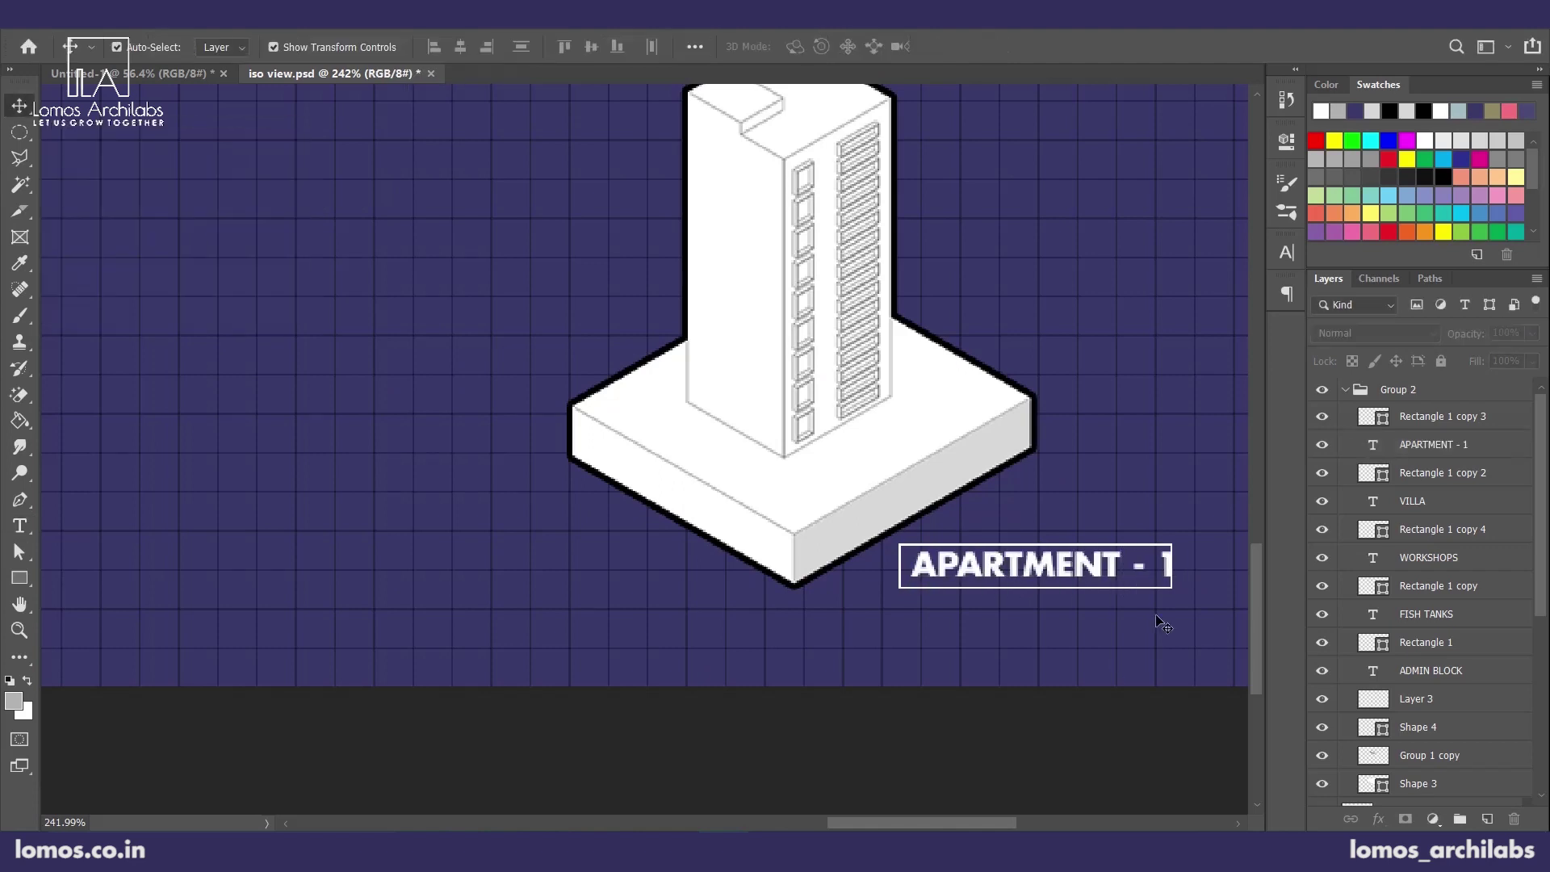
pyautogui.click(1170, 588)
pyautogui.moveTo(1170, 565); pyautogui.dragTo(1188, 566)
pyautogui.press('Return')
# - Draw a page border of about 1887 × 1051 px just inside the canvas edges with no fill and a white 1 pt stroke
pyautogui.scroll(-12, 1039, 523)
pyautogui.click(1039, 523)
pyautogui.press('u')
pyautogui.moveTo(201, 204); pyautogui.dragTo(1084, 696)
pyautogui.click(226, 46)
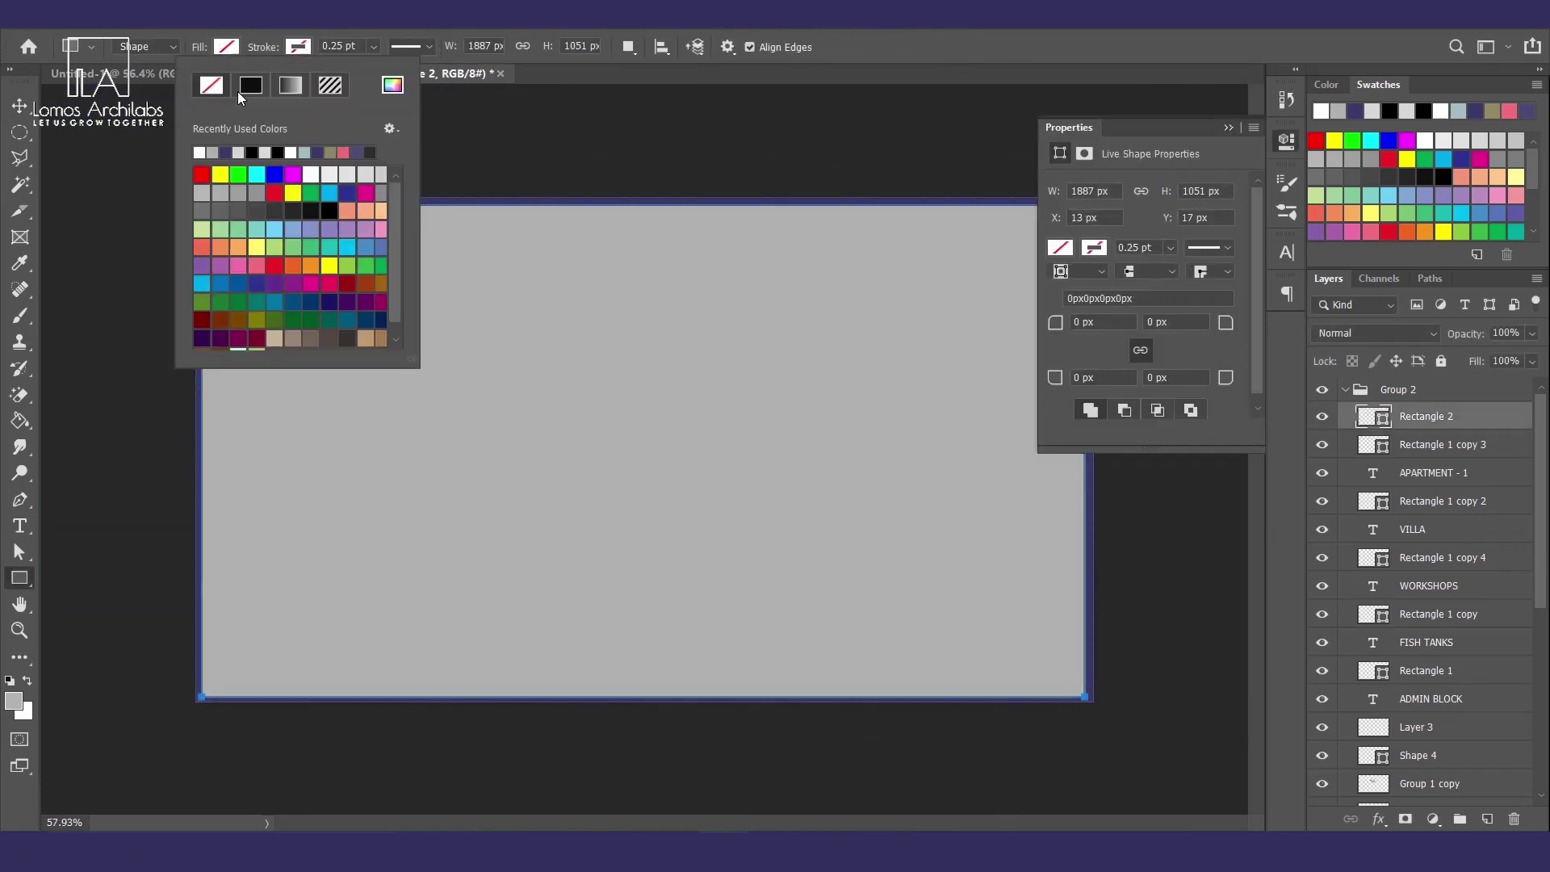
pyautogui.click(211, 87)
pyautogui.click(226, 46)
pyautogui.doubleClick(342, 45)
pyautogui.write('1')
pyautogui.press('Return')
pyautogui.press('v')
pyautogui.click(485, 150)
# - Select the large site model's base layer, Shape 3
pyautogui.scroll(3, 633, 470)
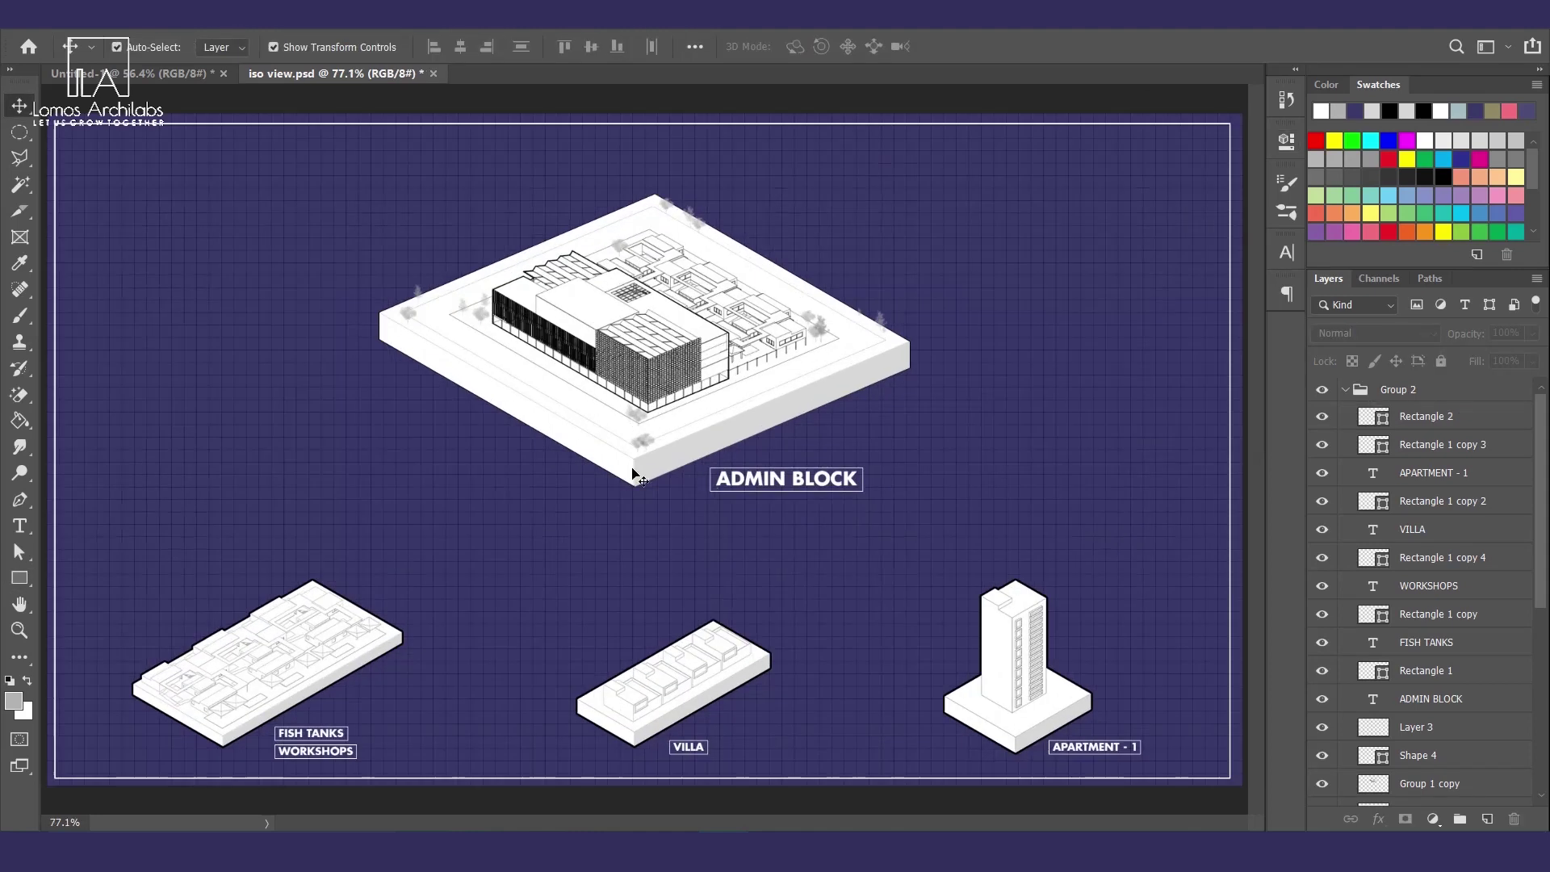
pyautogui.scroll(-1, 1198, 692)
pyautogui.scroll(6, 945, 338)
pyautogui.click(950, 339)
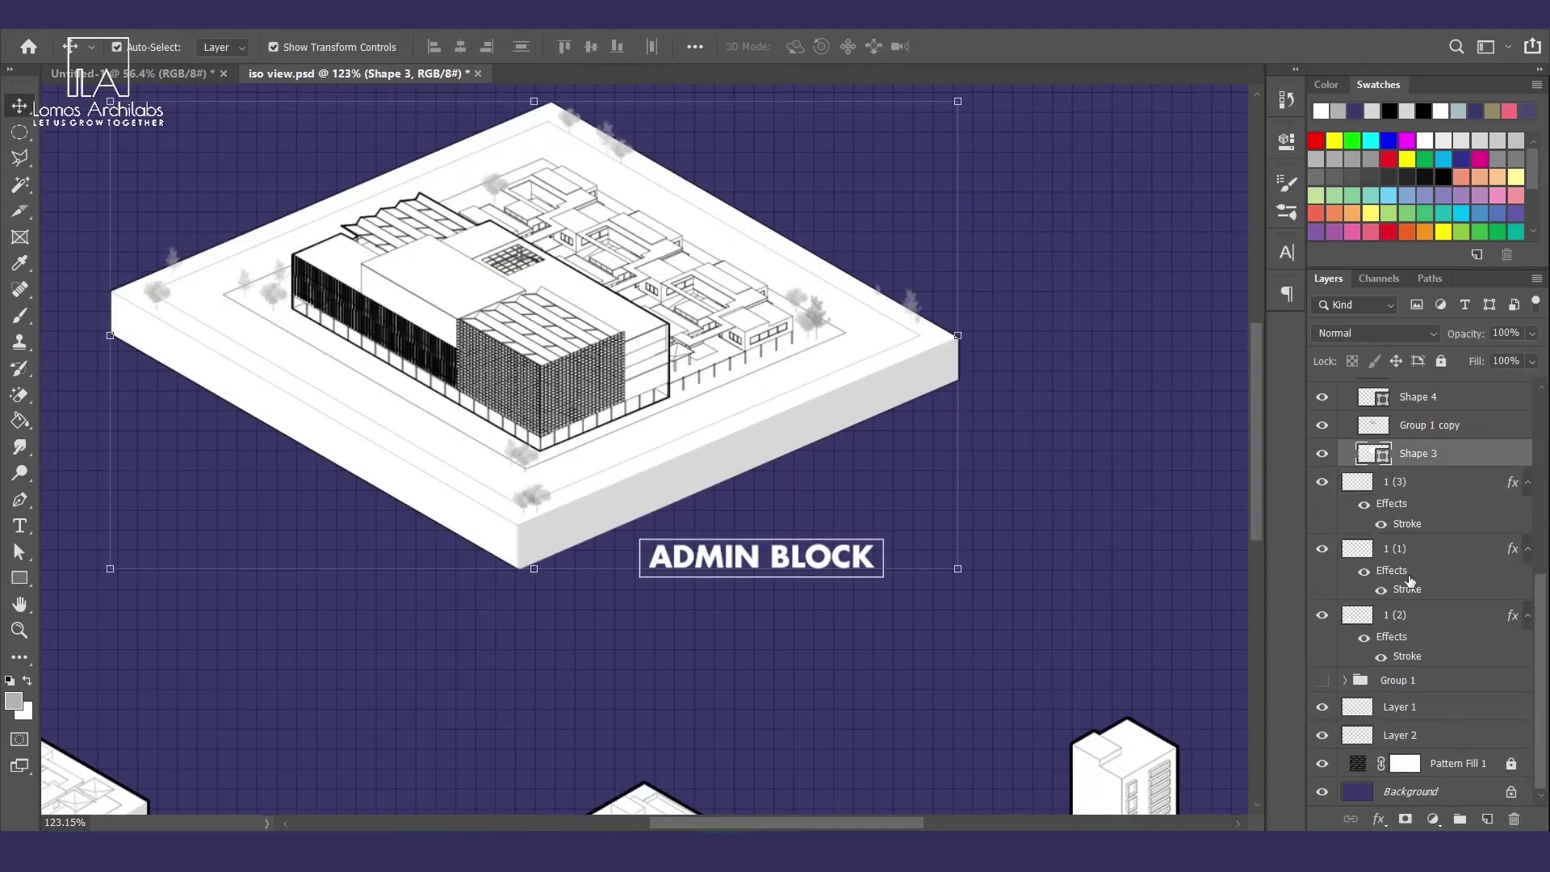